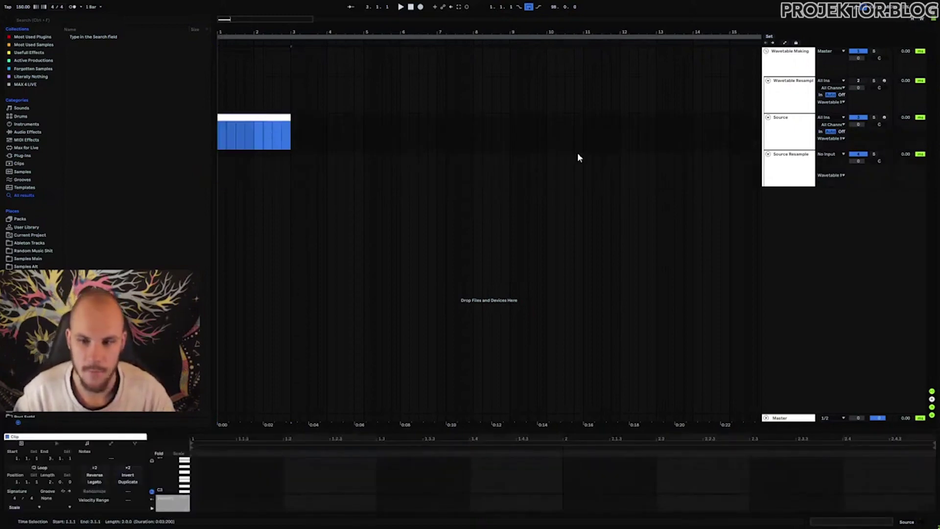
Step: Zoom out the arrangement, play back the Source track, and bring up its Vital synth window
drag(294, 30, 294, 15)
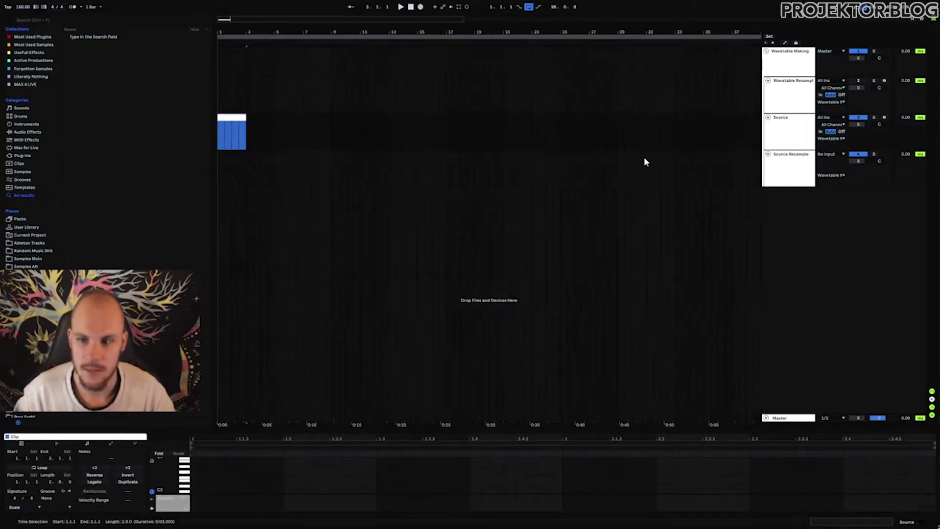
click(798, 130)
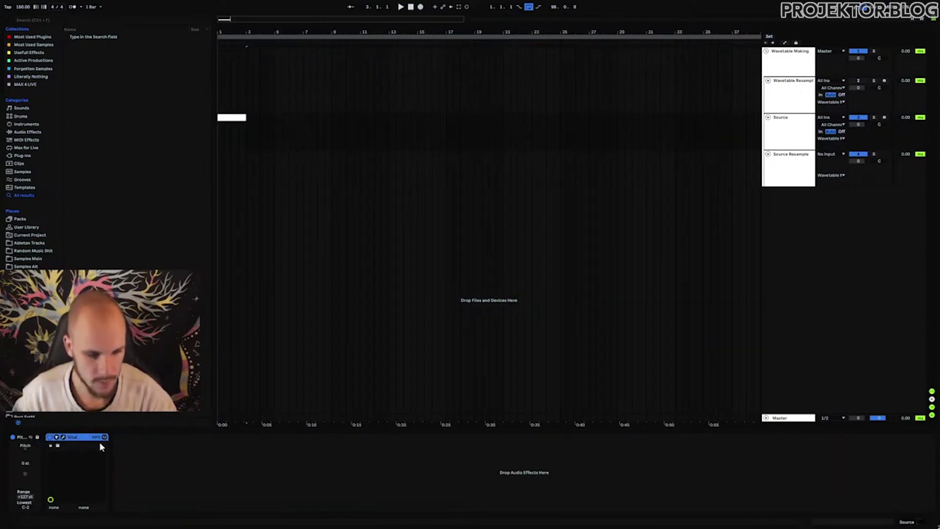
key(shift+Tab)
key(space)
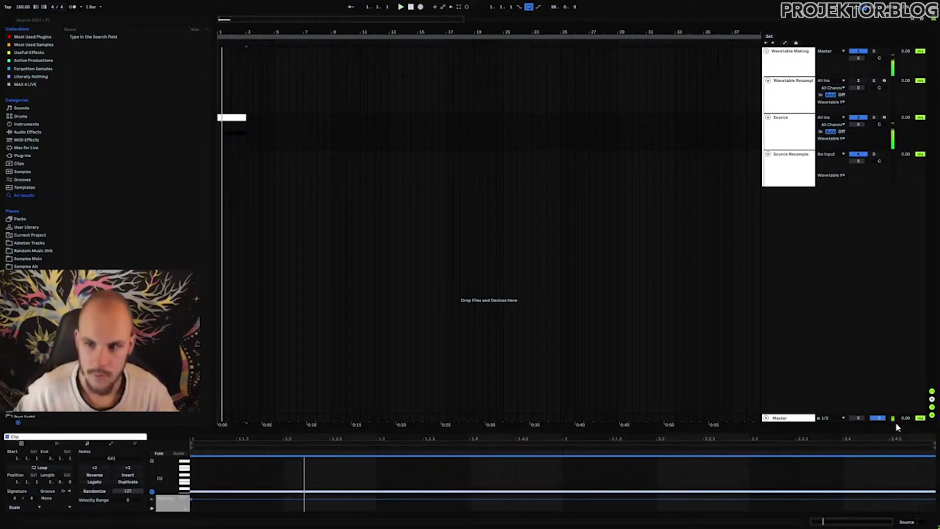
click(786, 137)
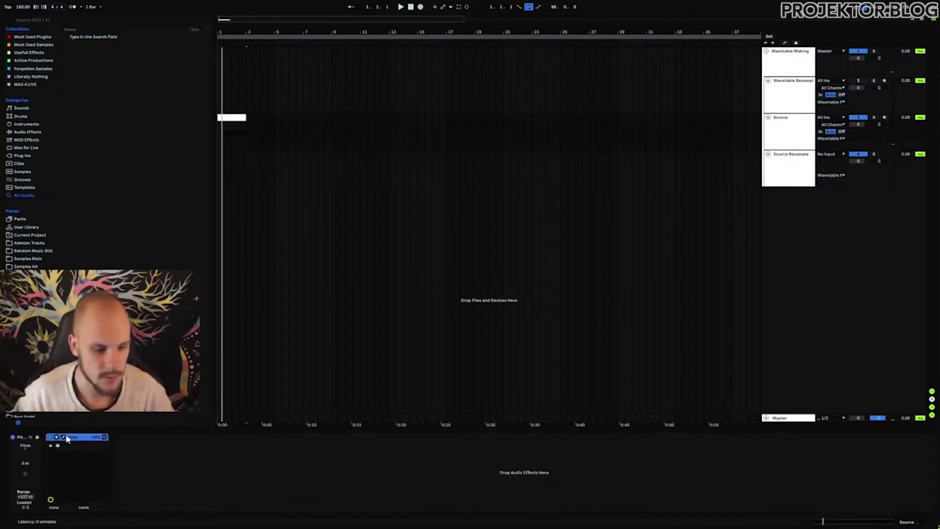
click(68, 436)
Step: Clear oscillator 1's upper harmonics in the wavetable editor to leave a sine-like wave
click(333, 149)
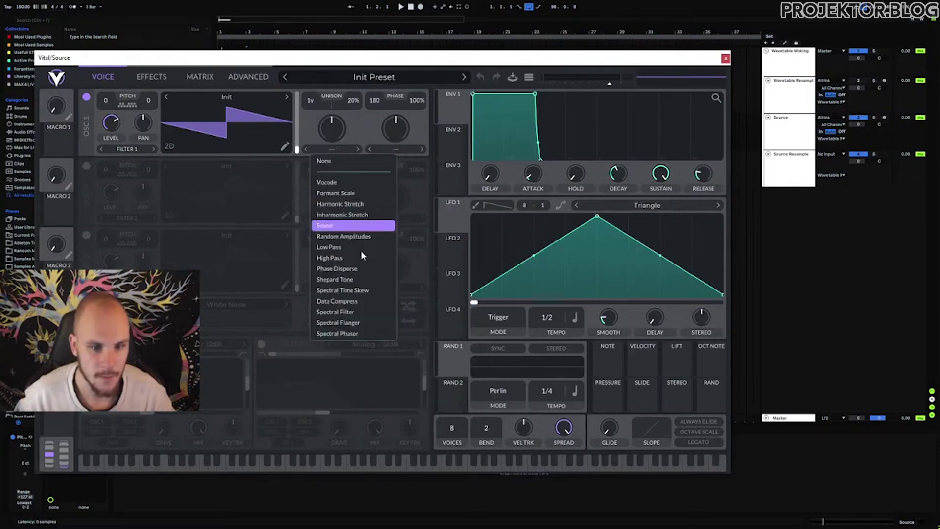
click(285, 147)
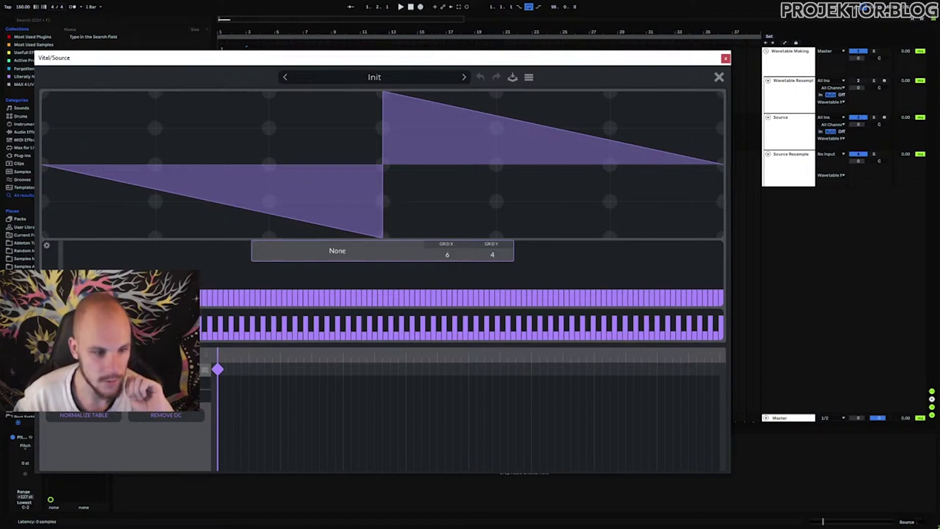
mouse_move(56, 300)
mouse_down()
mouse_move(57, 318)
mouse_move(283, 364)
mouse_move(850, 408)
mouse_up()
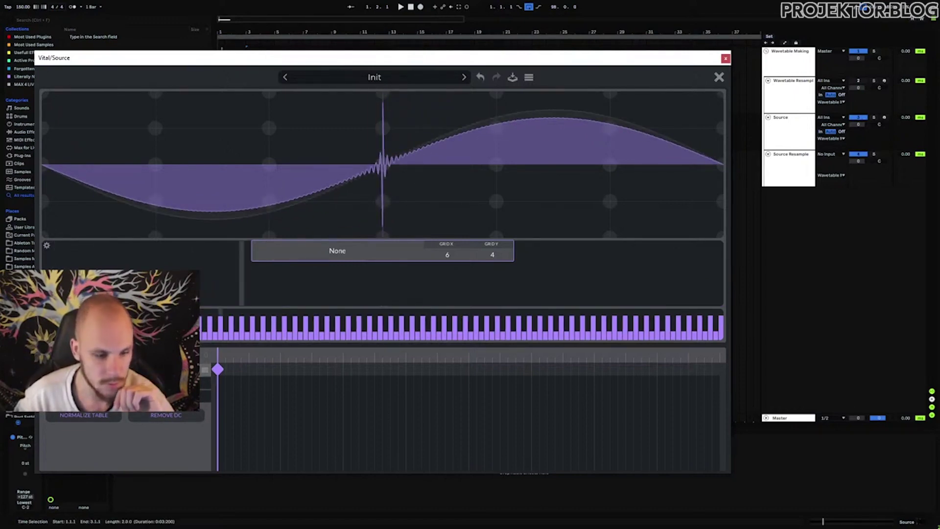
Step: Add a Wave Folder modifier with an end keyframe whose Multiply is raised to about 7
click(120, 383)
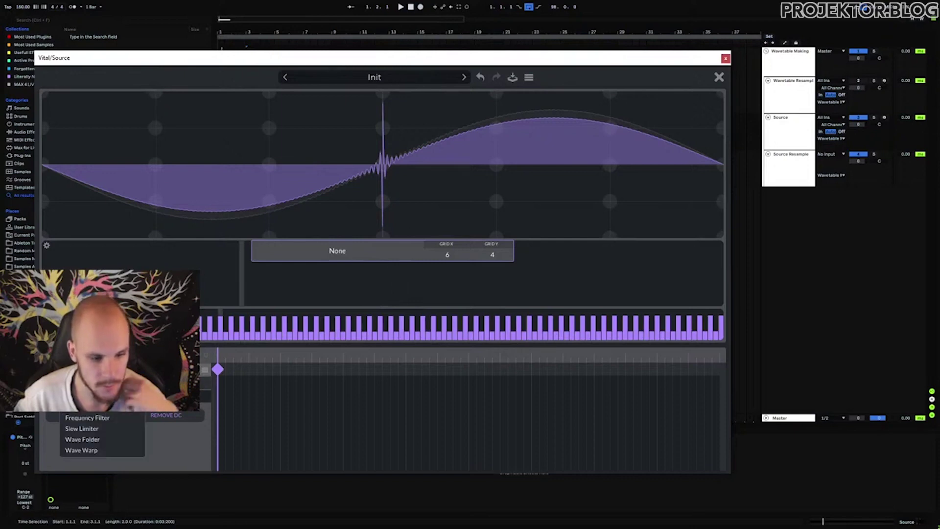
click(93, 439)
click(218, 383)
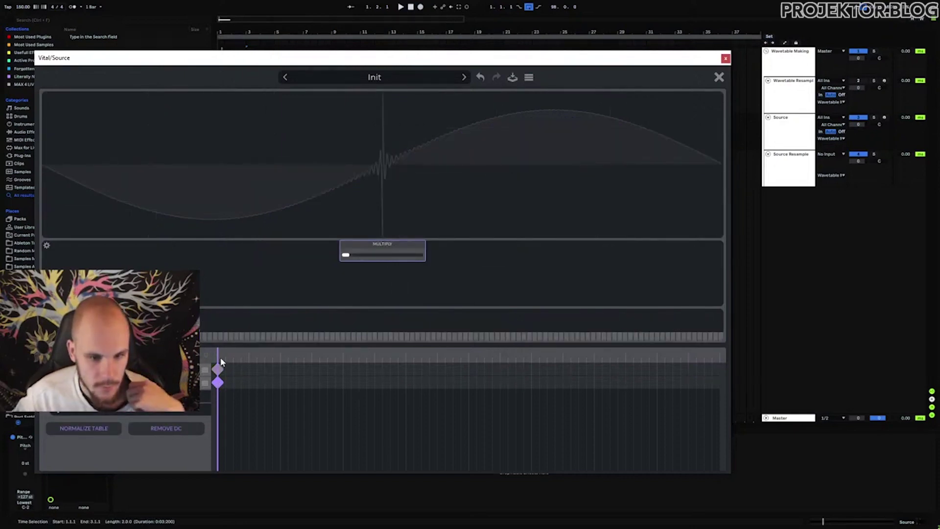
click(699, 383)
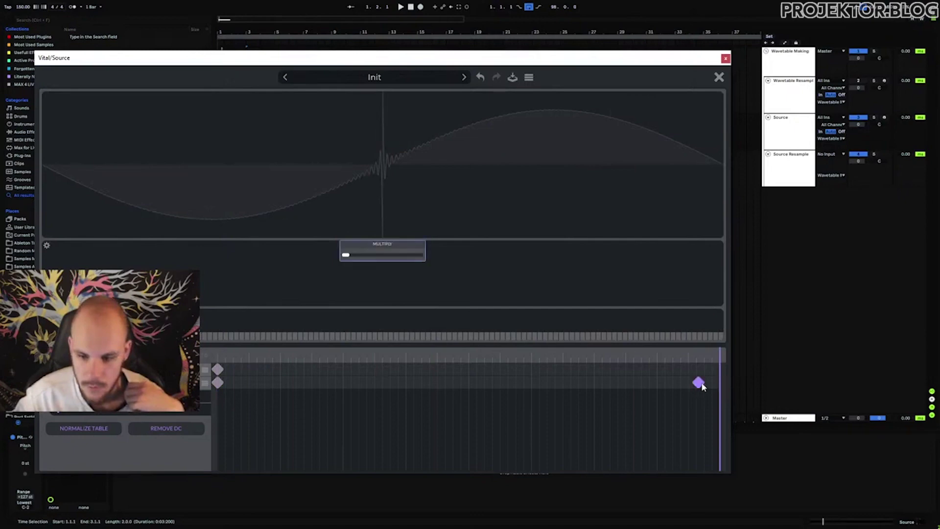
drag(699, 383, 719, 382)
drag(353, 254, 228, 258)
Step: Increase the Wave Folder's Multiply amount in oscillator 1's wavetable editor
click(718, 78)
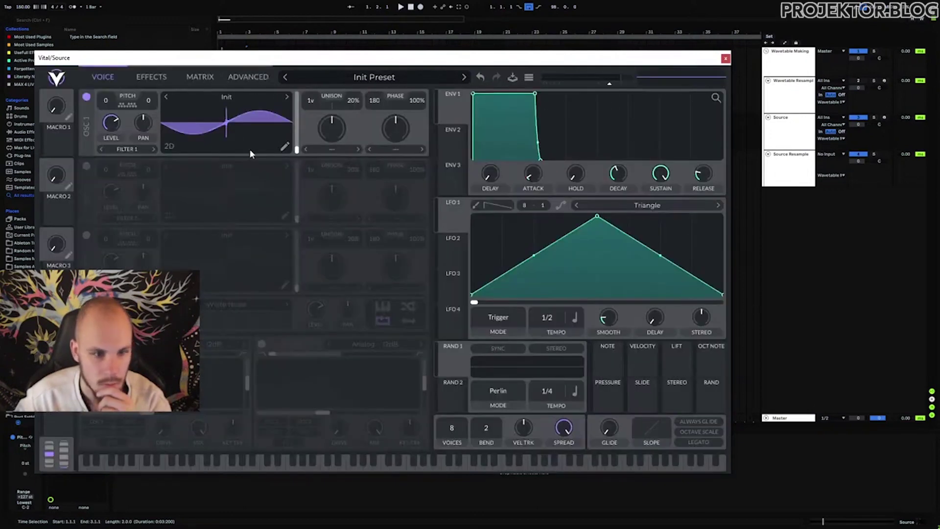
click(285, 147)
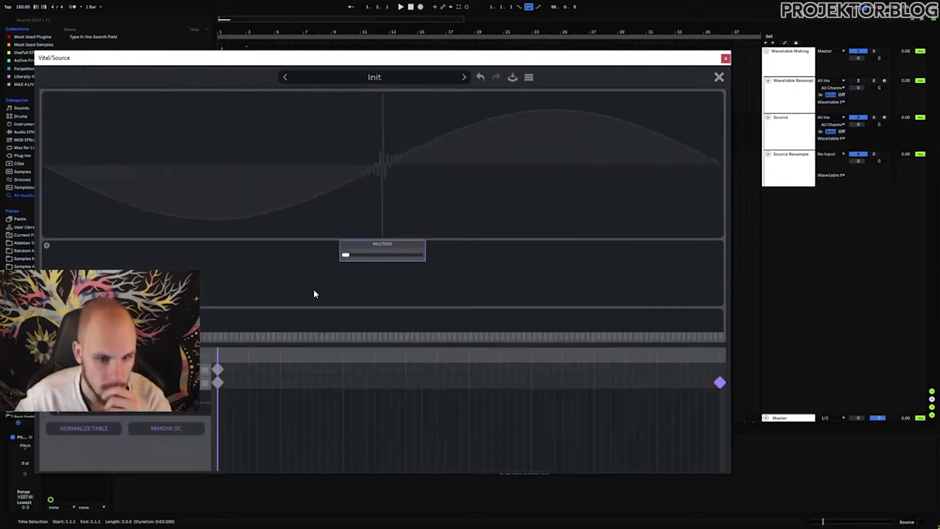
drag(346, 255, 380, 257)
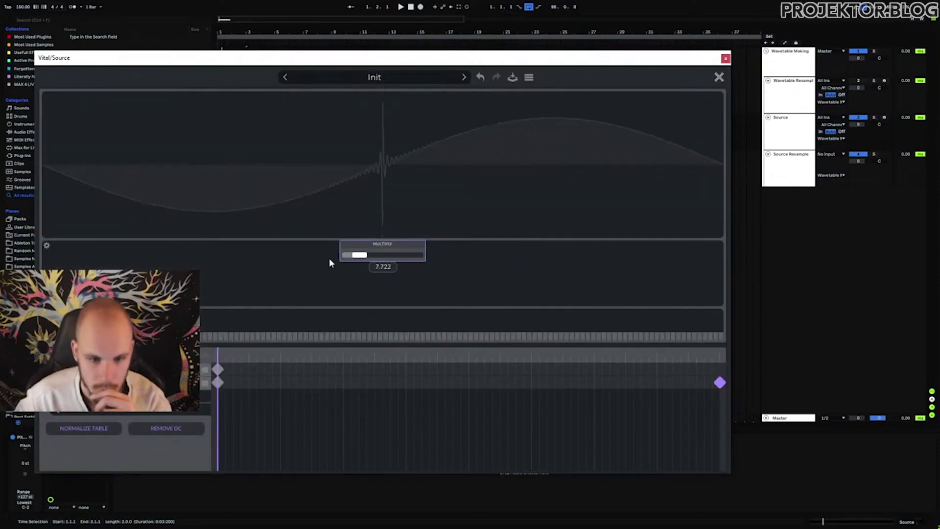
click(717, 77)
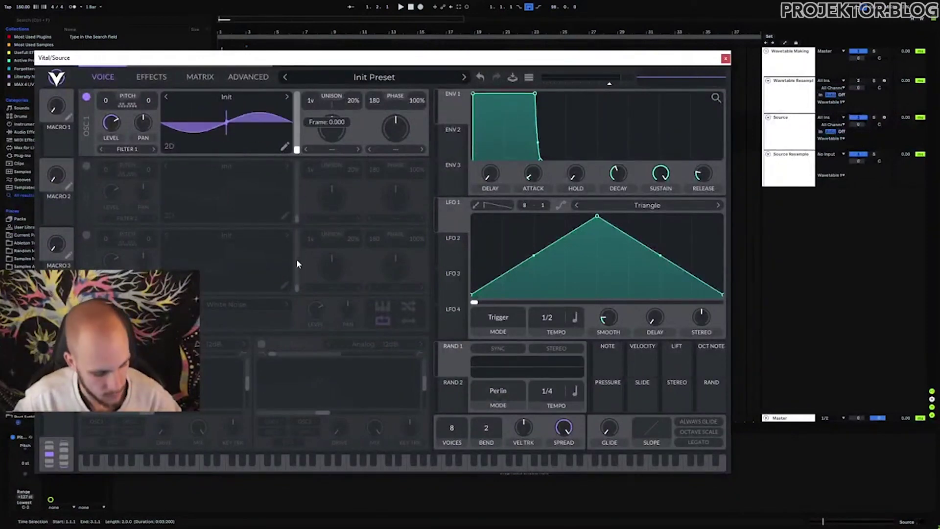
Step: Arm the Source track, shift the keyboard down an octave, and sweep oscillator 1's wavetable frames
click(883, 118)
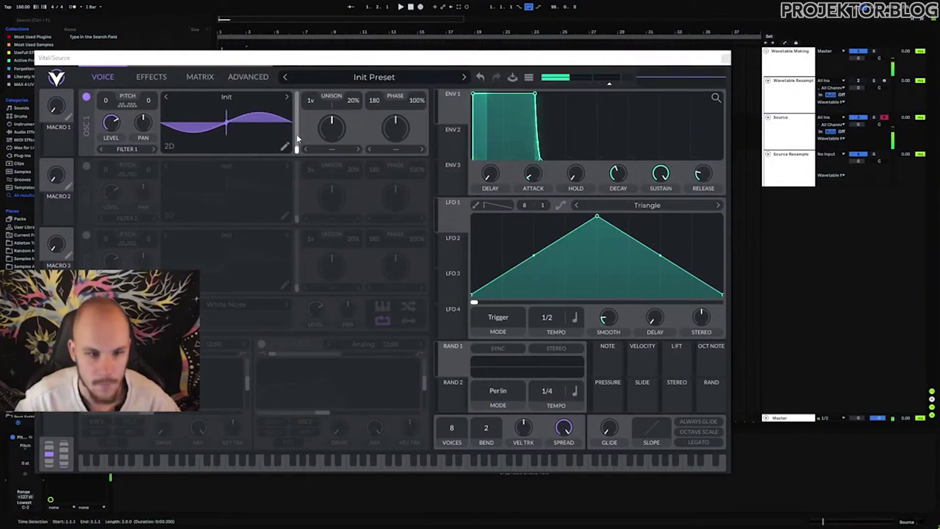
key(z)
key(g)
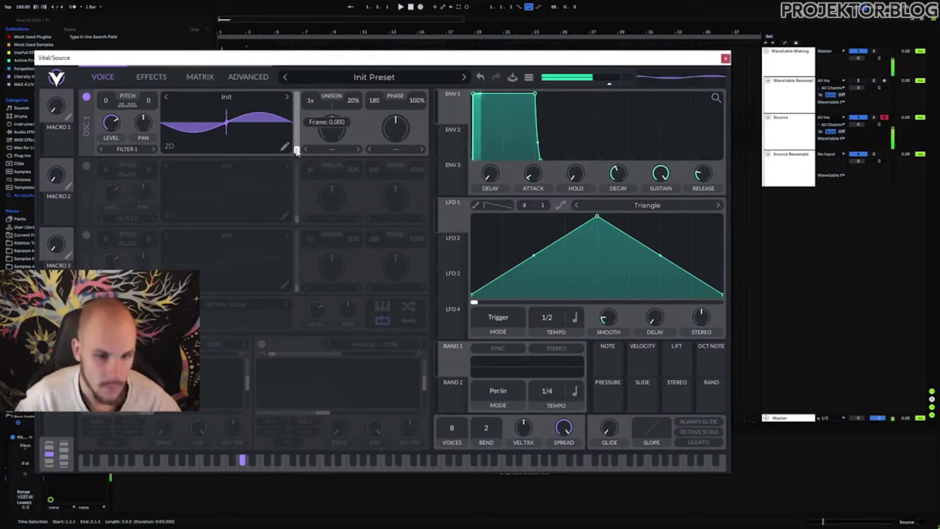
drag(299, 146, 315, 136)
click(286, 148)
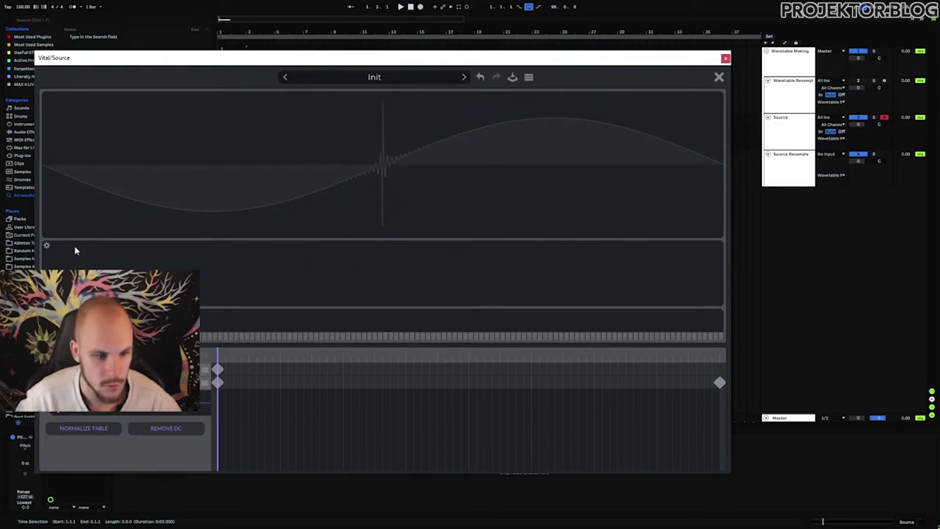
Step: Boost the fundamental harmonic on the source wave keyframe and preview the final frame
click(47, 246)
click(64, 257)
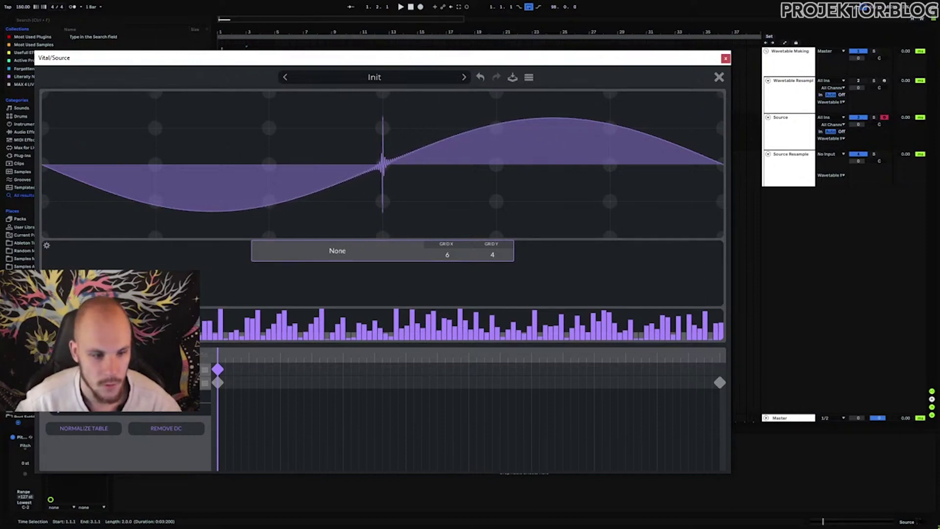
click(49, 282)
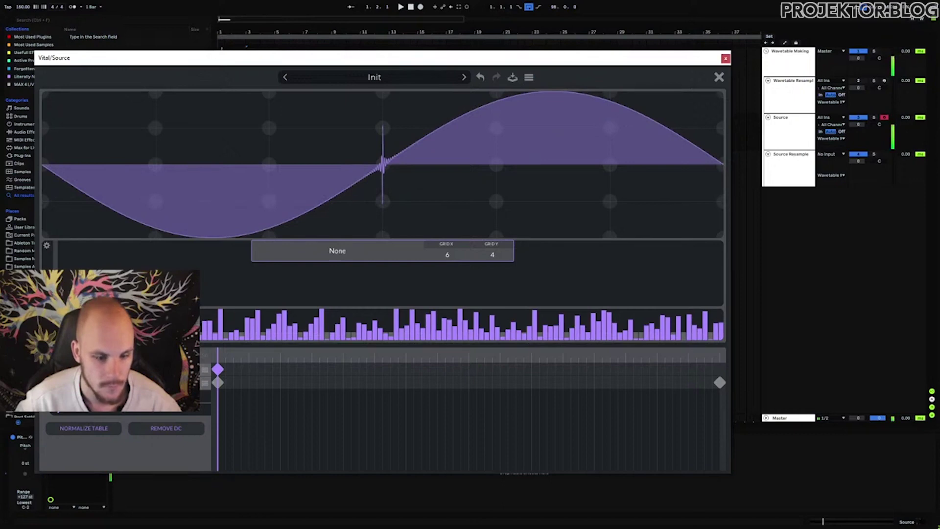
drag(218, 360, 145, 437)
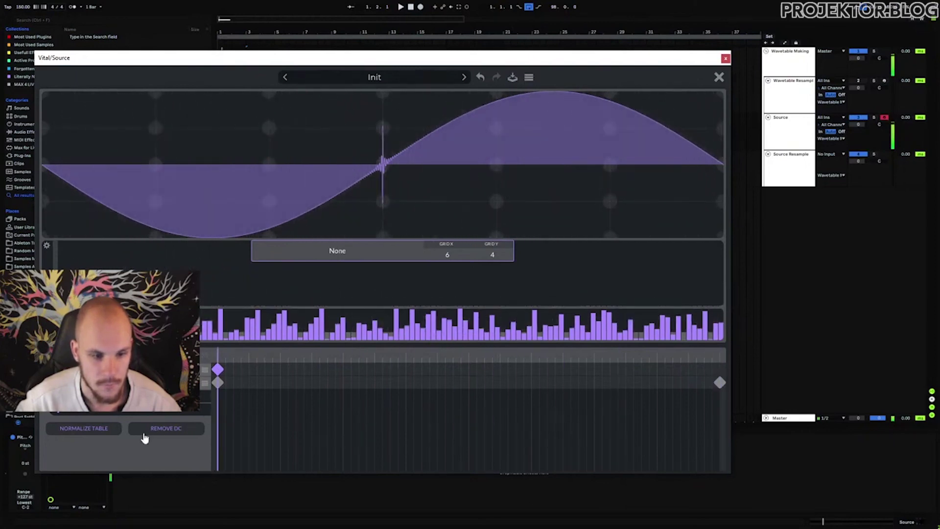
Step: Add a Wave Warp modifier row to the wavetable
click(205, 384)
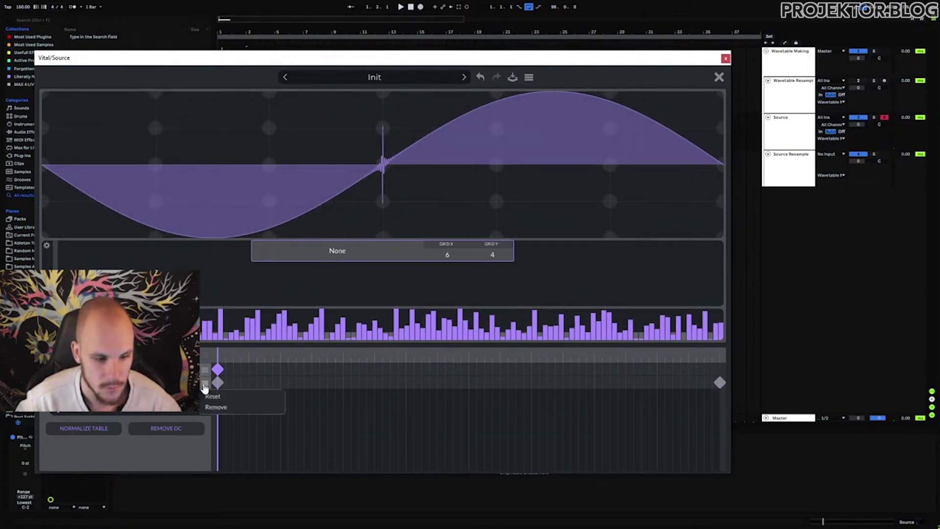
click(98, 396)
click(100, 464)
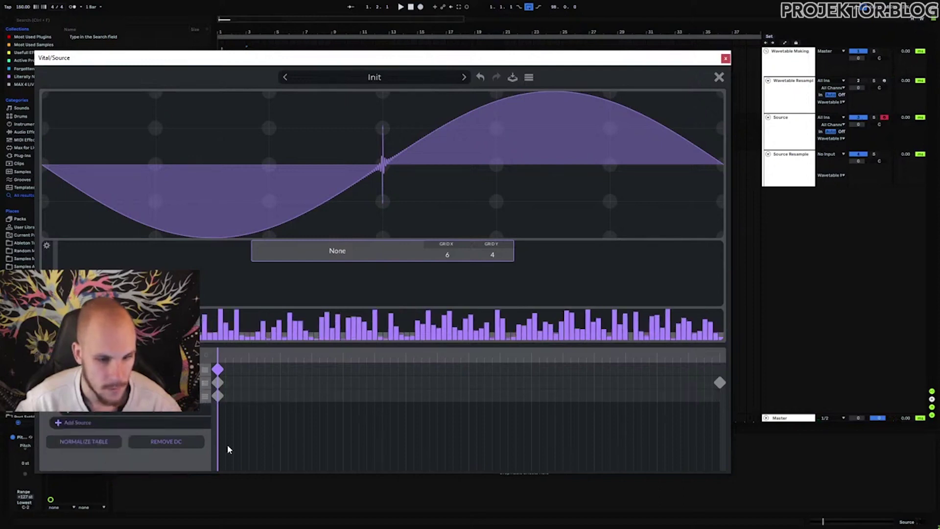
Step: Set the source row's frame blending to Spectral Blend and preview the morph
click(329, 253)
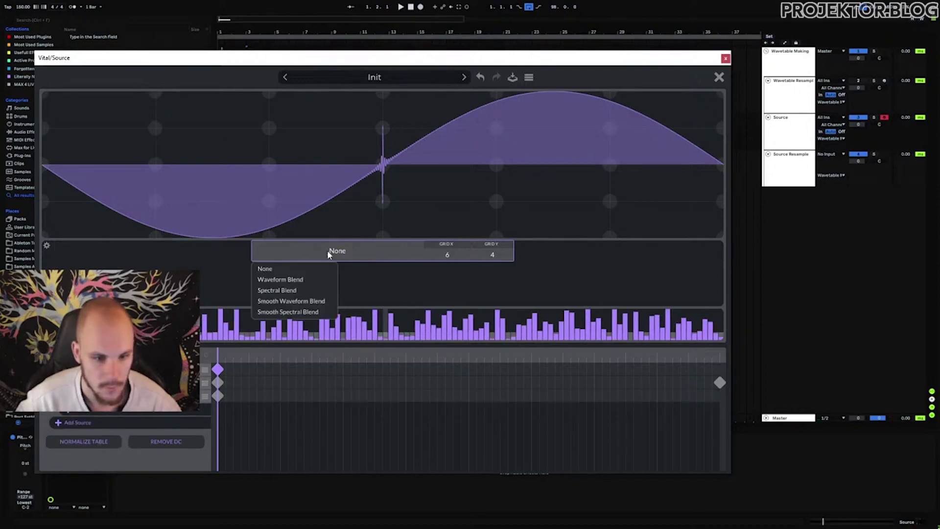
click(294, 291)
click(219, 397)
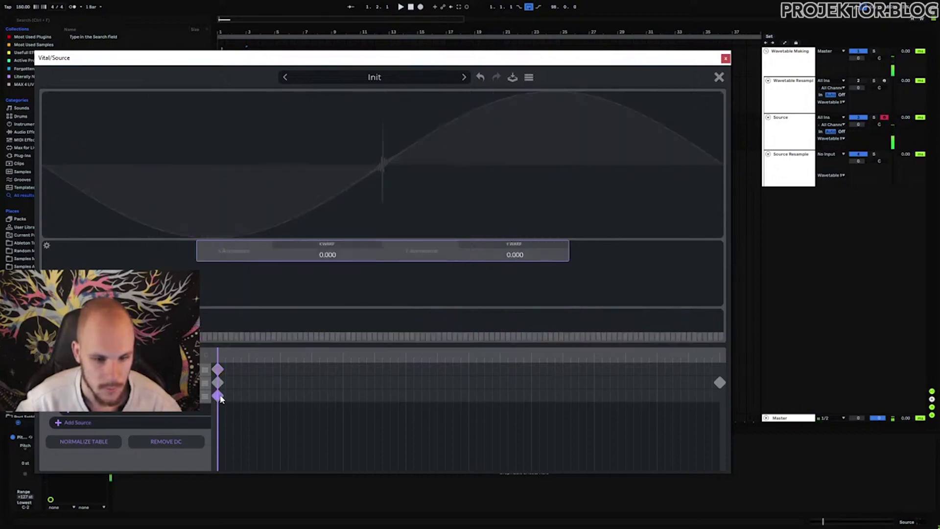
click(218, 369)
click(356, 252)
click(295, 289)
mouse_move(216, 361)
mouse_down()
mouse_move(249, 351)
mouse_move(443, 352)
mouse_move(289, 362)
mouse_move(216, 392)
mouse_up()
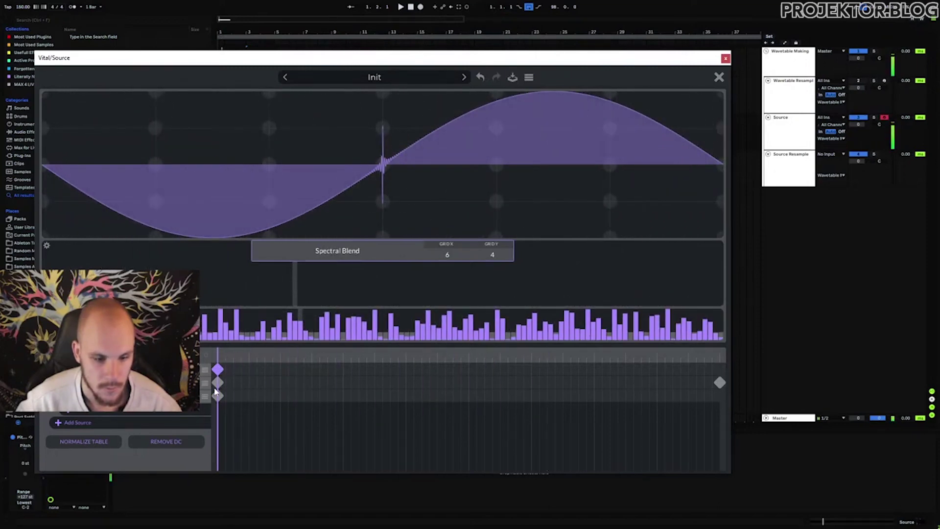
Step: Set Wave Warp's X Warp to 9.999 and move it above the Wave Folder
click(218, 395)
drag(330, 256, 337, 242)
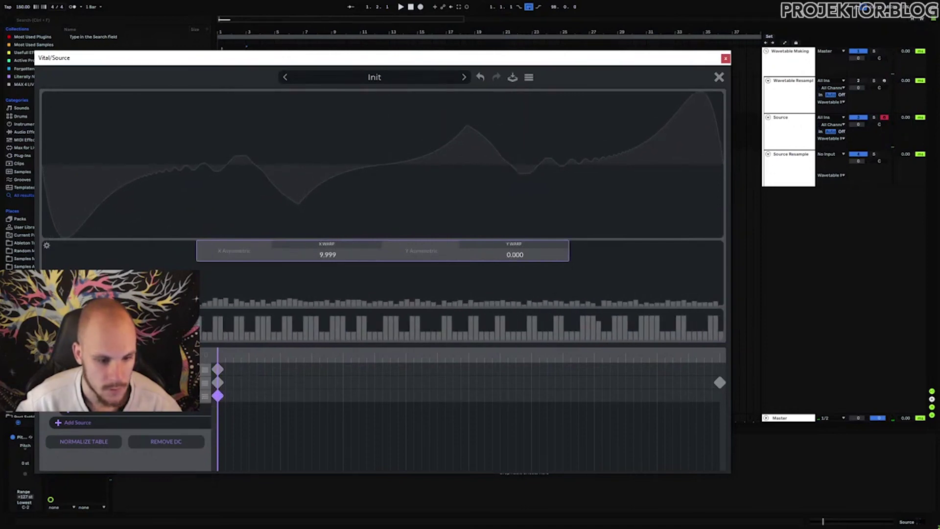
click(205, 401)
click(235, 410)
drag(219, 357, 227, 417)
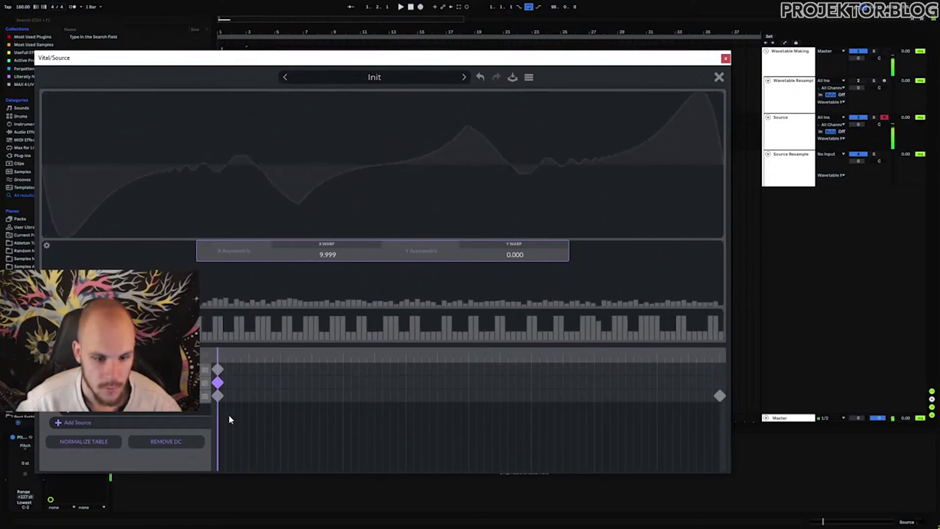
Step: Add an end keyframe to the Wave Warp row, setting X Warp 20.00 at start and -20.00 at end
double_click(279, 398)
double_click(278, 396)
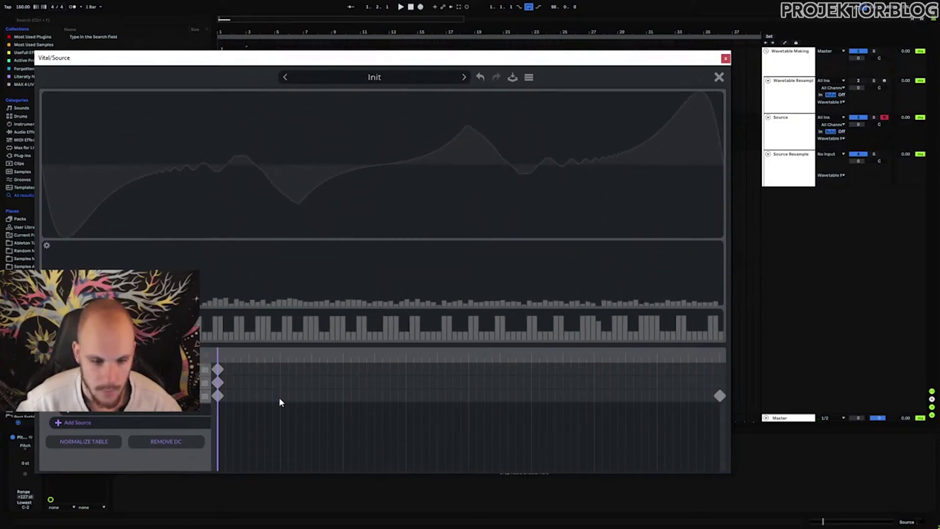
double_click(584, 385)
drag(584, 385, 719, 383)
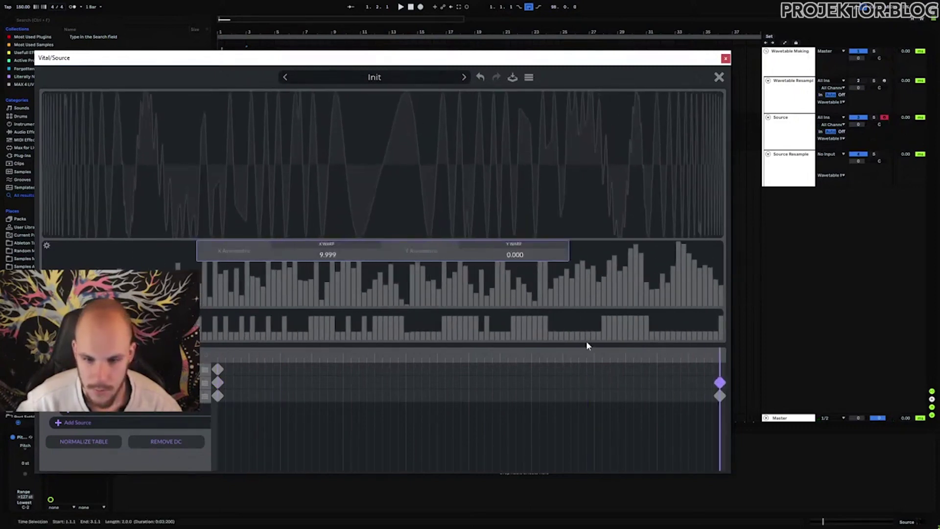
drag(333, 248, 321, 313)
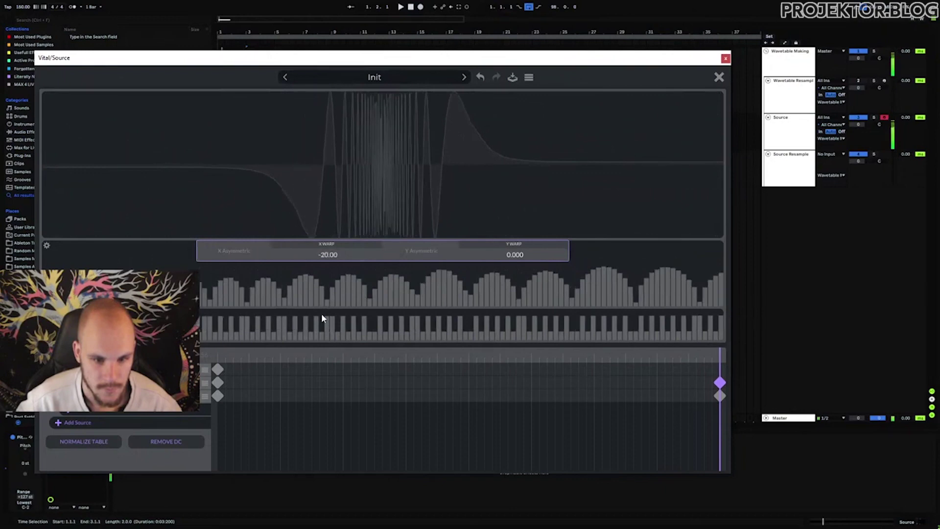
drag(724, 363, 211, 442)
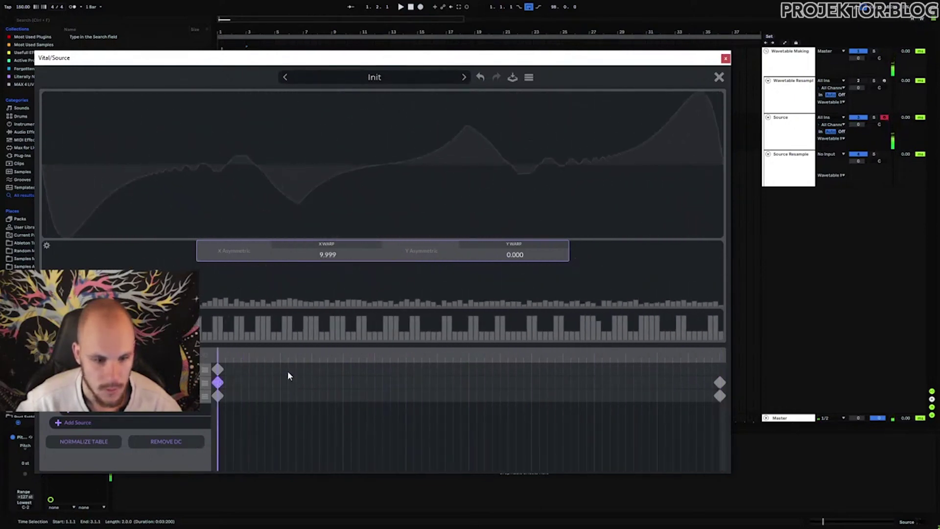
drag(328, 258, 343, 279)
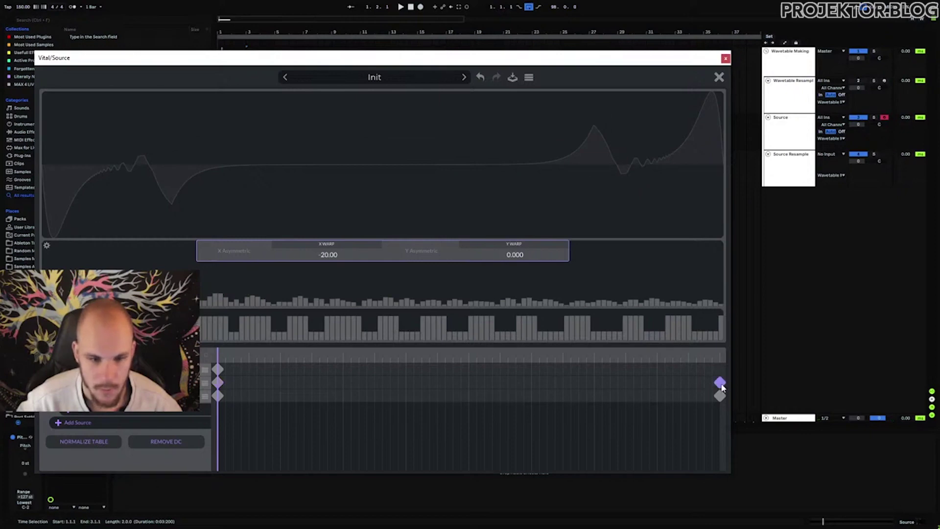
Step: Swap the Wave Warp keyframes so X Warp runs from -20.00 to 20.00, then close the editor
drag(720, 384, 488, 386)
drag(215, 388, 720, 383)
drag(485, 387, 103, 413)
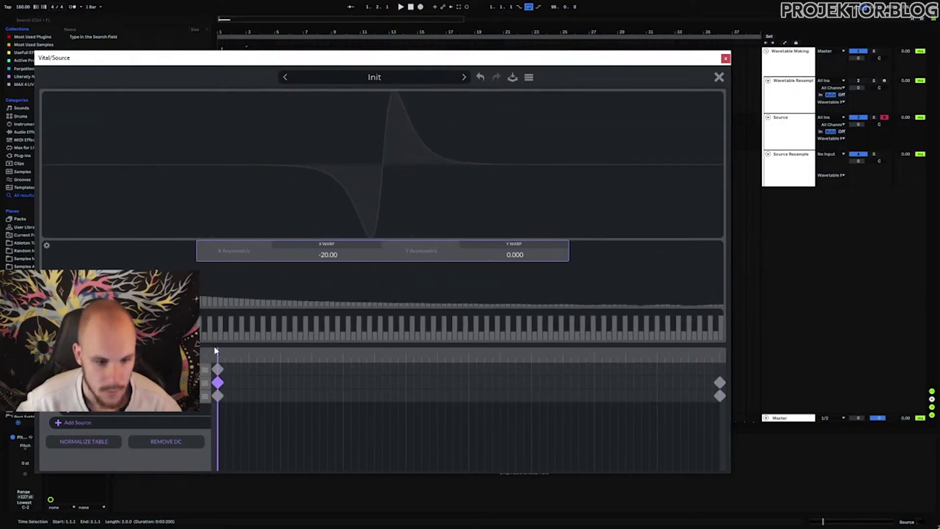
drag(218, 356, 202, 418)
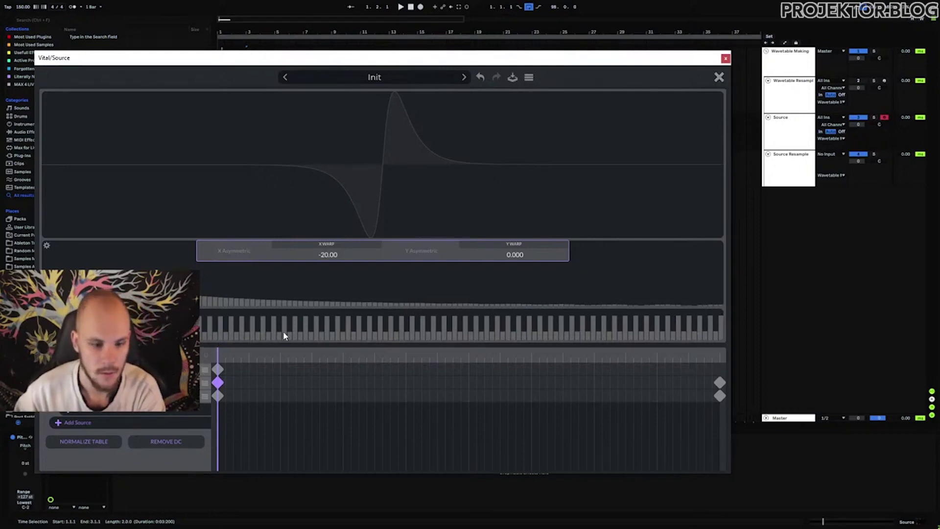
click(717, 78)
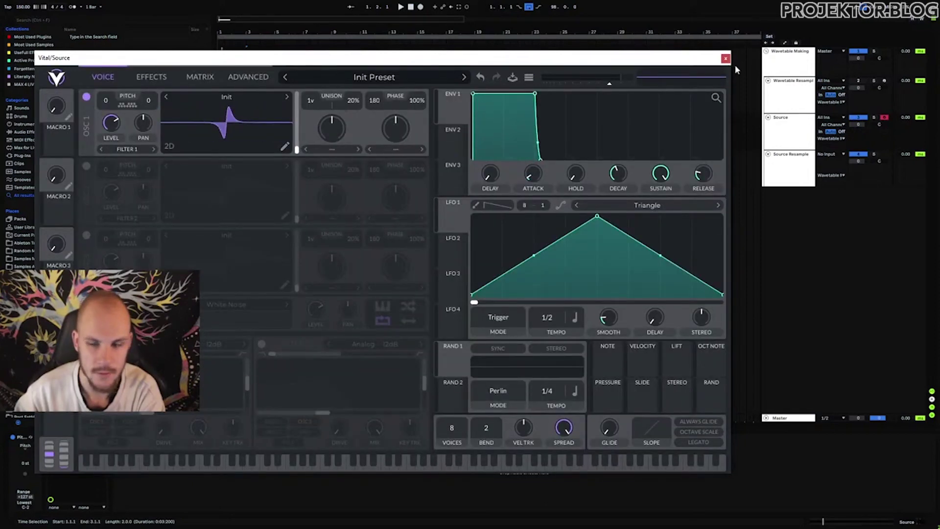
Step: Close Vital, show automation lanes, and lengthen the Source clip to end at bar 5
click(725, 58)
click(259, 153)
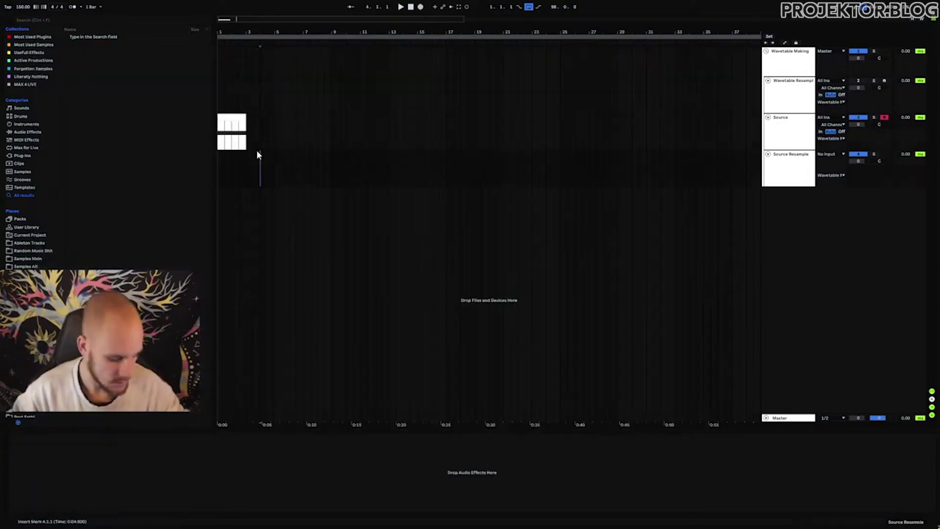
key(a)
click(234, 117)
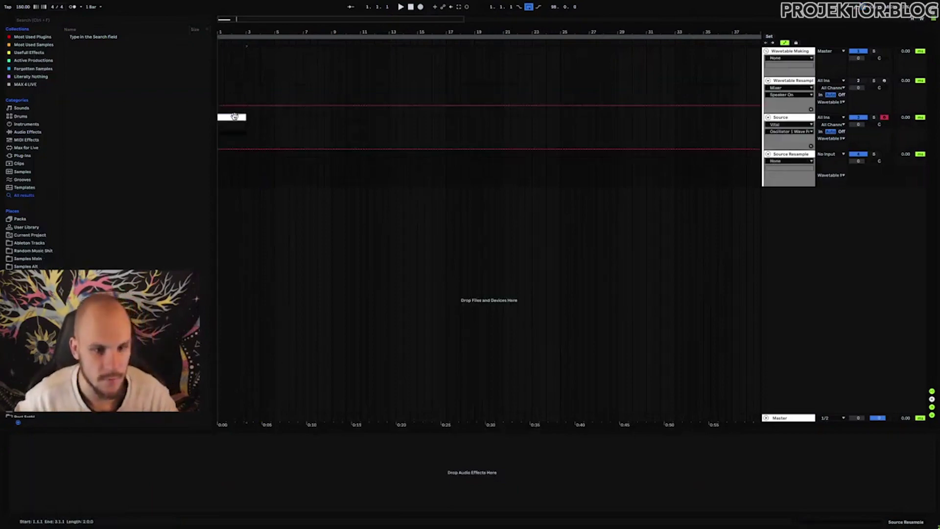
shift+click(274, 121)
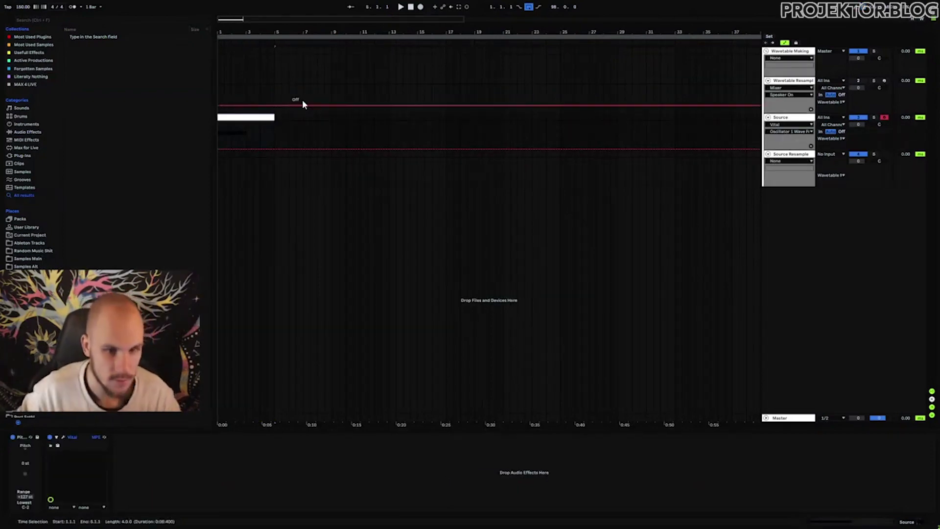
Step: Stretch the clip's note to the clip end, transpose it to C1, and play it back
double_click(246, 117)
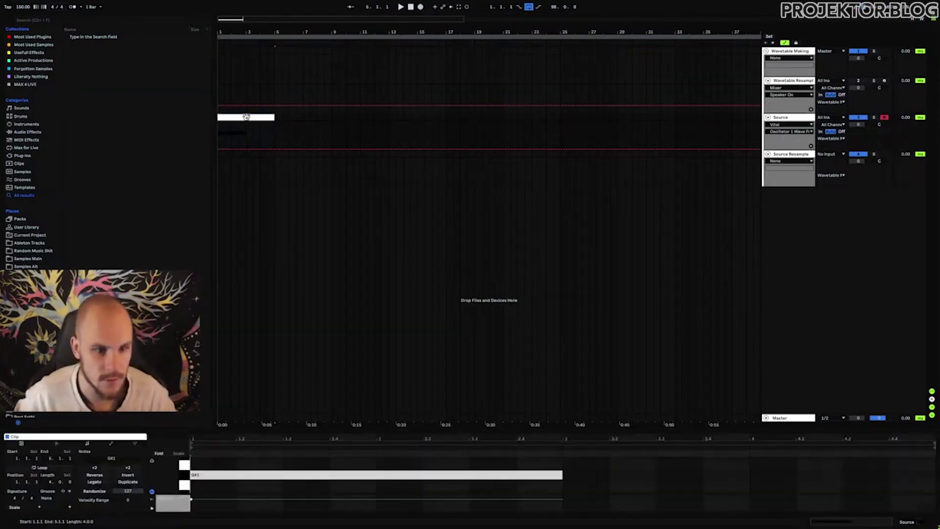
click(562, 472)
drag(562, 473, 935, 473)
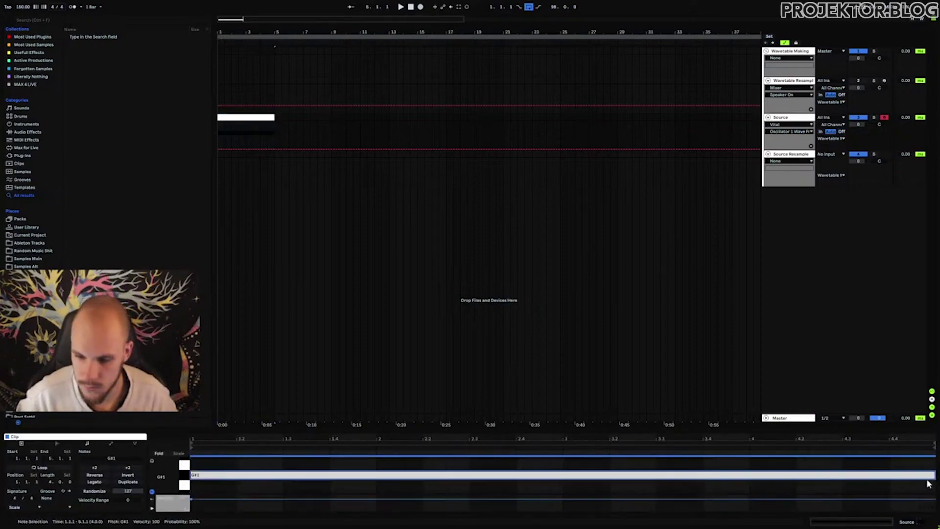
drag(296, 474, 297, 481)
key(Down)
key(Down)
key(Down)
key(Down)
key(Down)
key(Down)
key(Down)
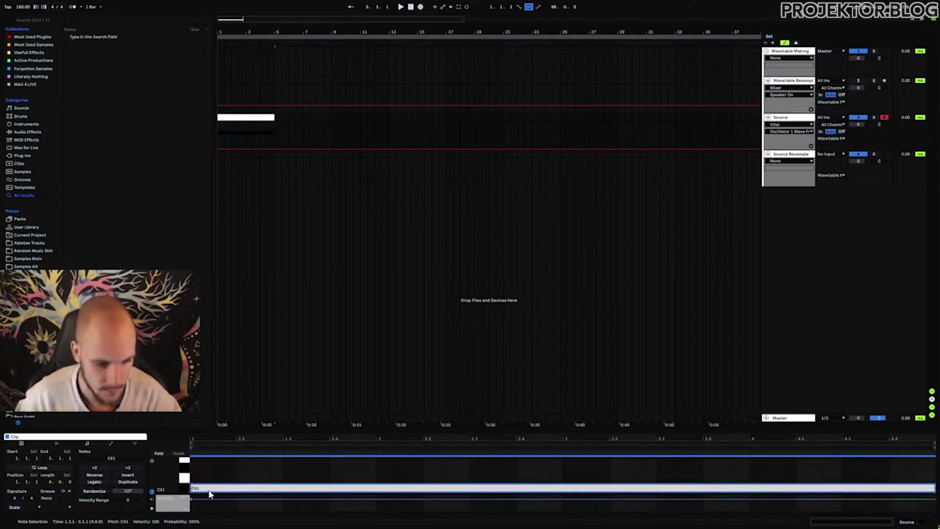
key(space)
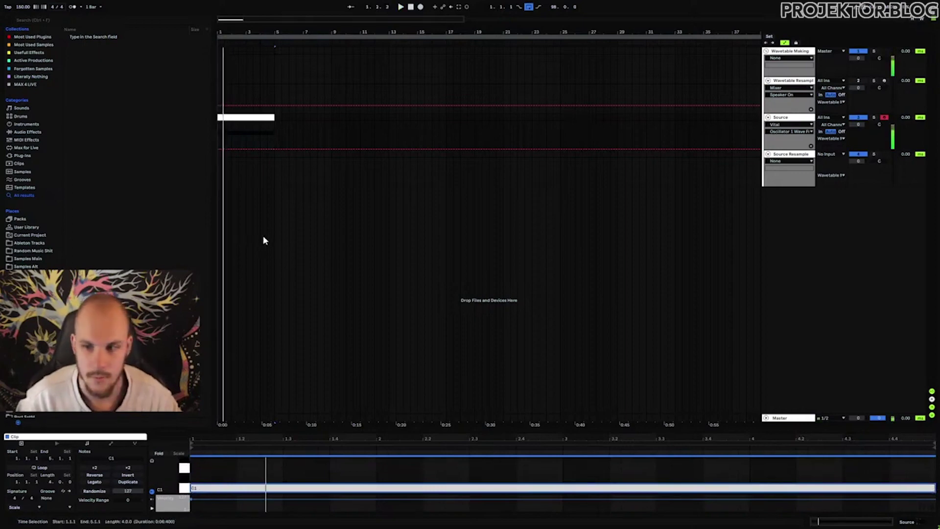
key(space)
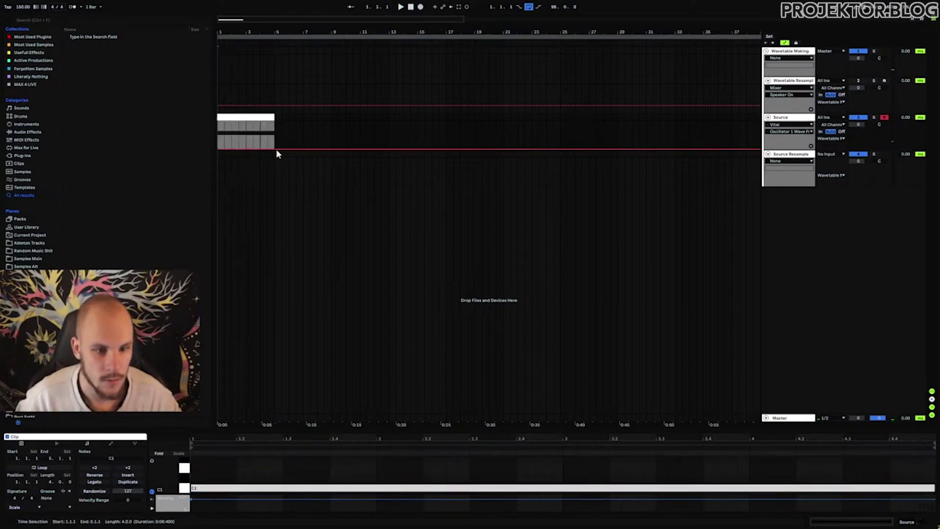
Step: Draw an upward wave-frame automation ramp toward the clip end and audition it
drag(273, 148, 273, 121)
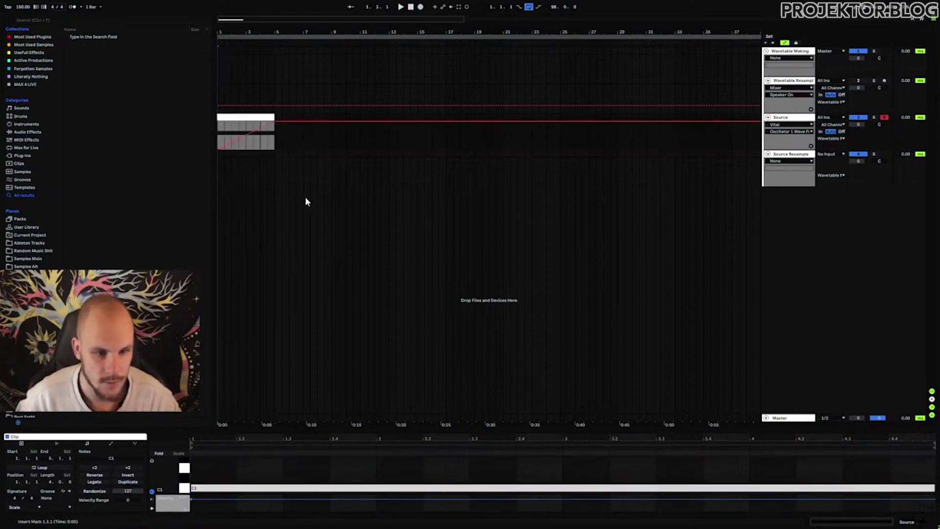
key(space)
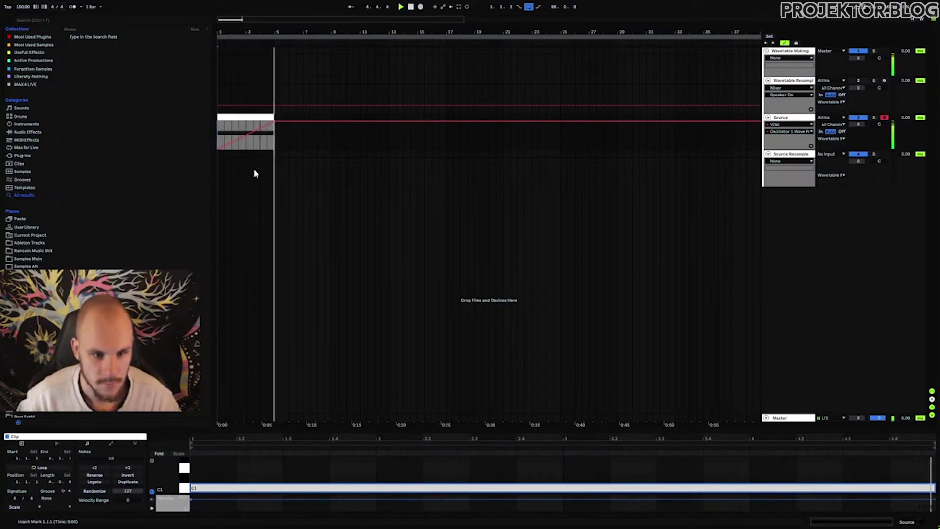
key(space)
click(220, 152)
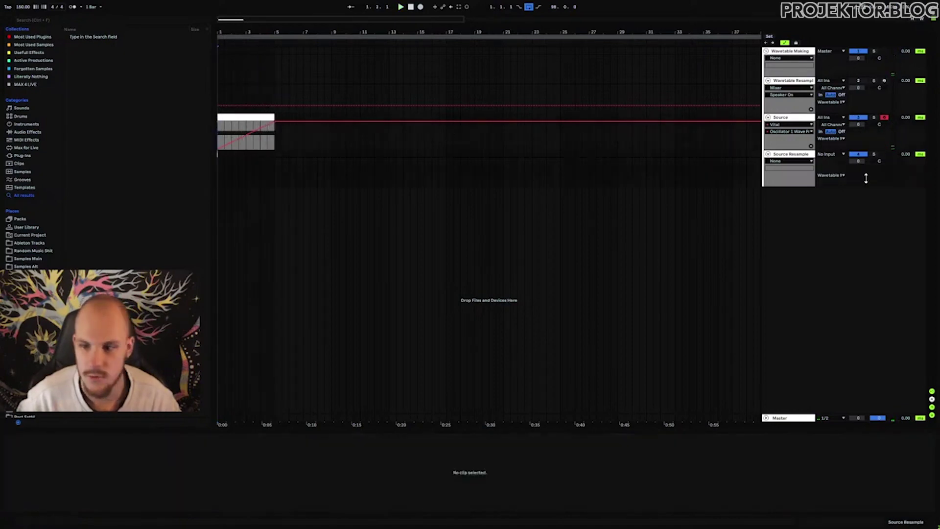
click(833, 154)
Step: Route Source into Source Resample, arm it, and record the Source track into a new clip
click(836, 198)
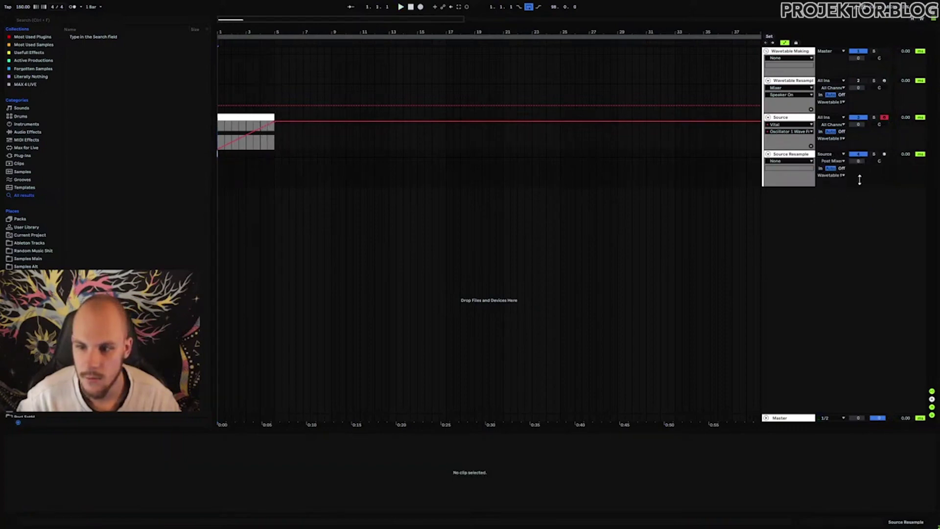
click(884, 155)
click(420, 7)
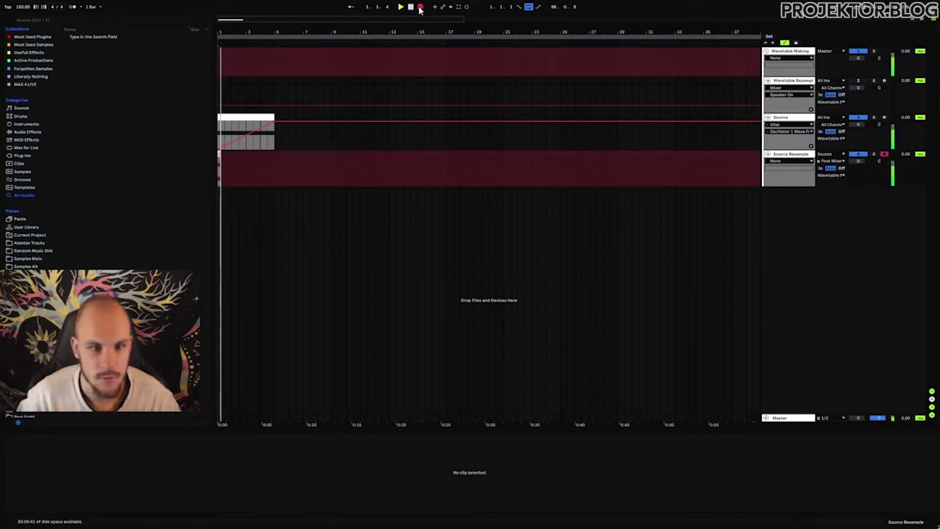
drag(230, 31, 231, 101)
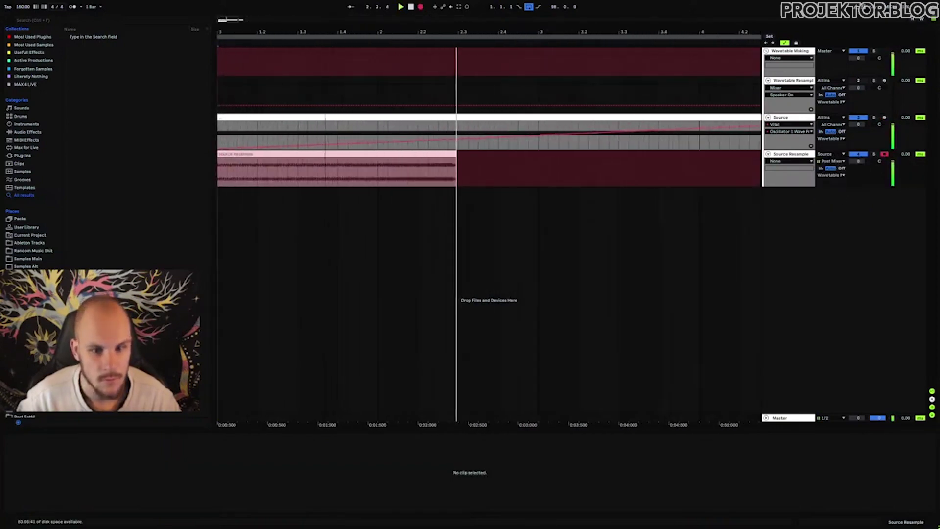
drag(550, 32, 291, 39)
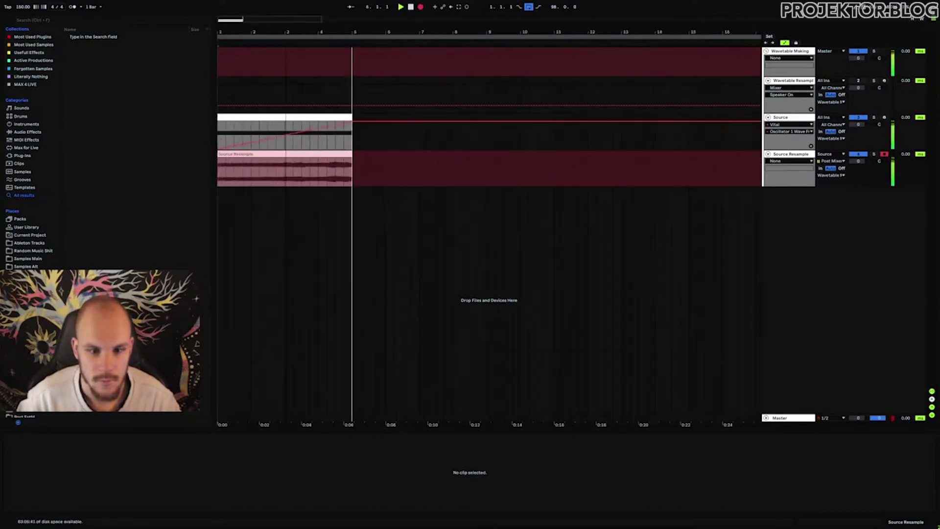
key(space)
Step: Delete the leftover Source clip, split the recording at bar 3, and move the second half to bar 5
click(351, 174)
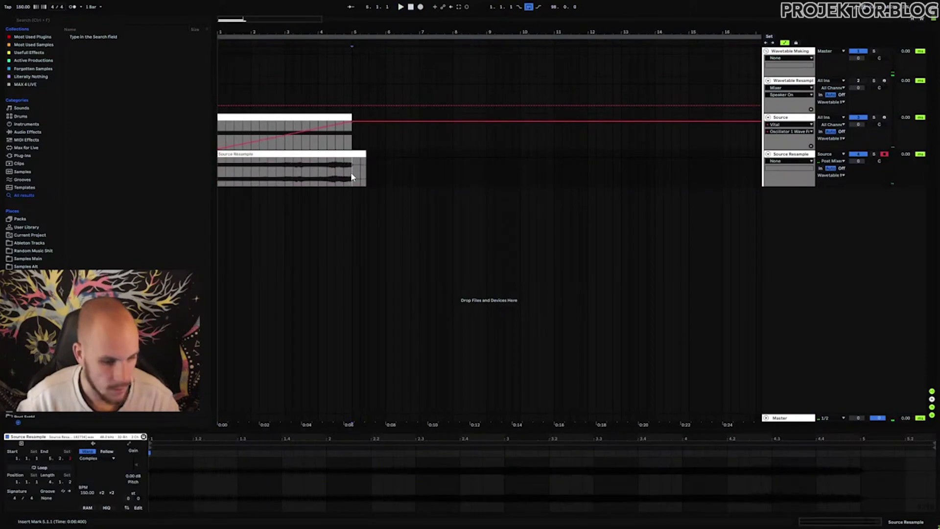
click(357, 154)
key(Delete)
click(285, 174)
key(ctrl+e)
drag(304, 155, 371, 157)
Step: Crop both Source Resample clips, then open Phase Plant on the Wavetable Resample track
right_click(269, 155)
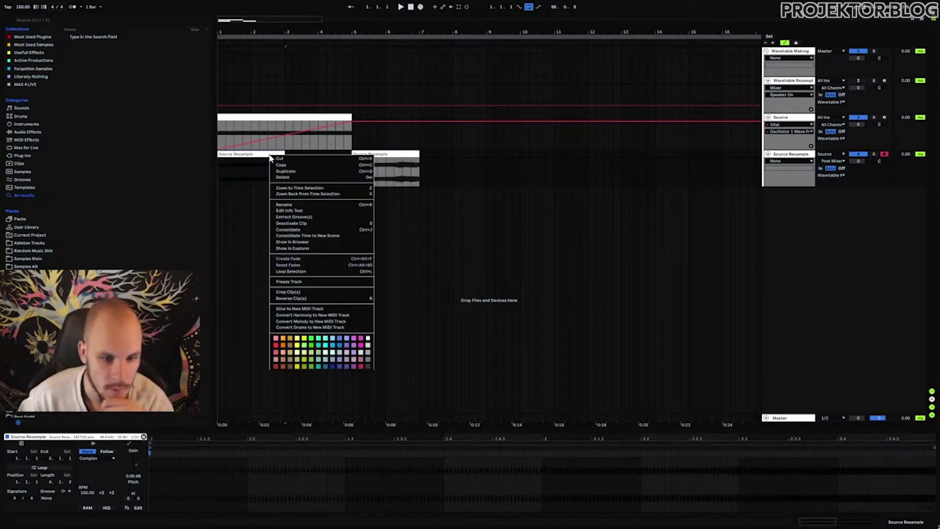
click(305, 290)
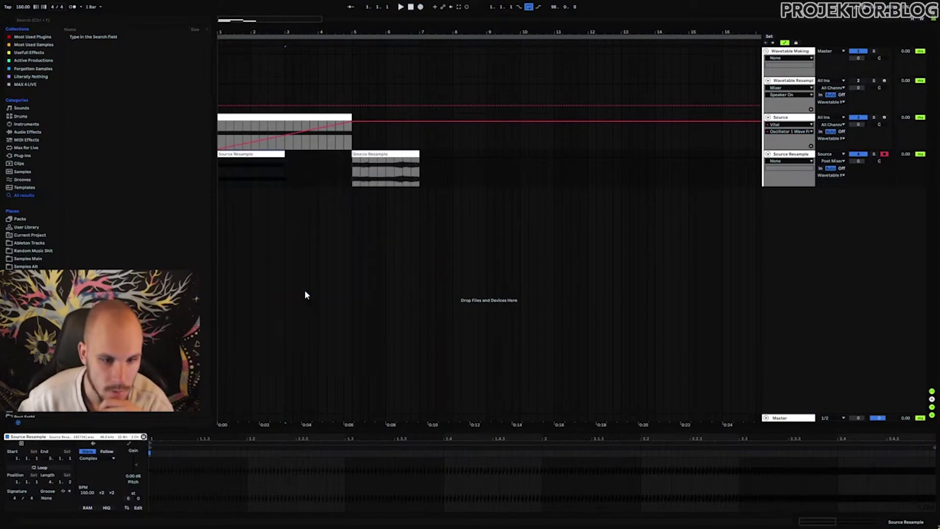
right_click(378, 155)
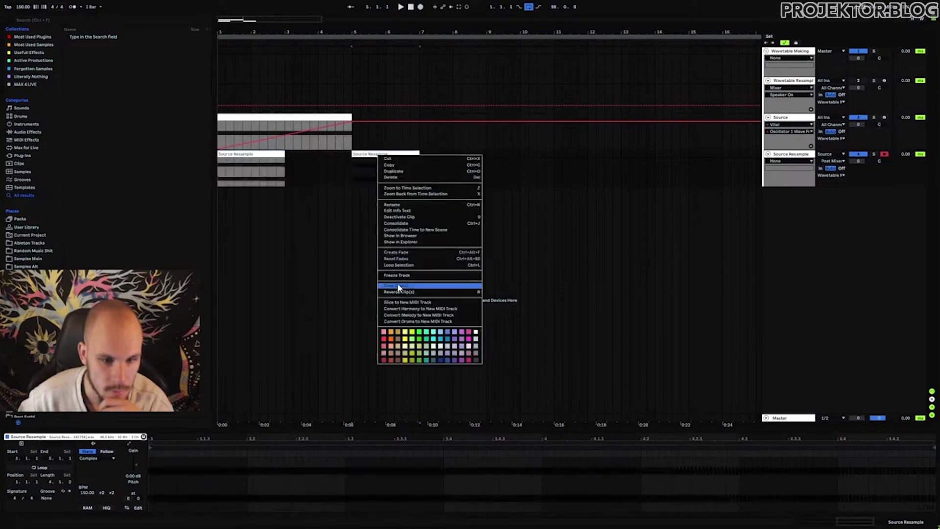
click(398, 285)
click(270, 167)
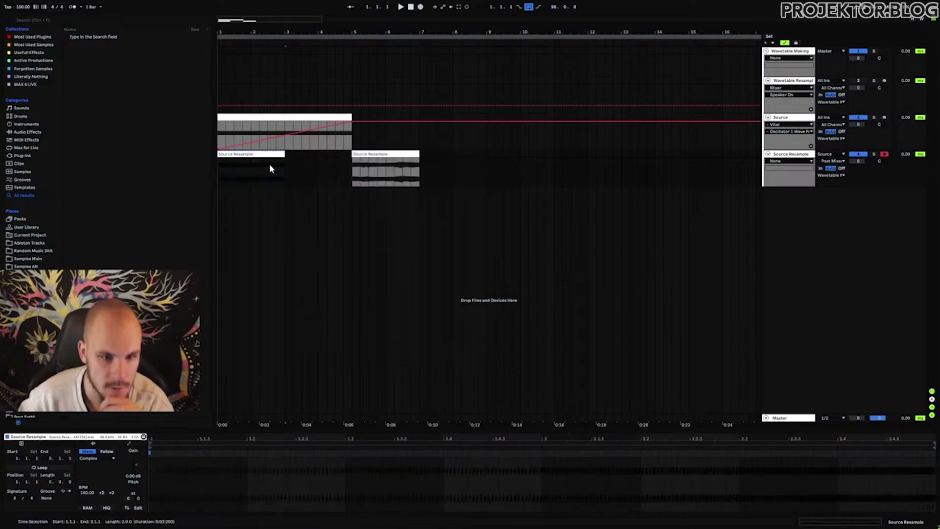
double_click(791, 81)
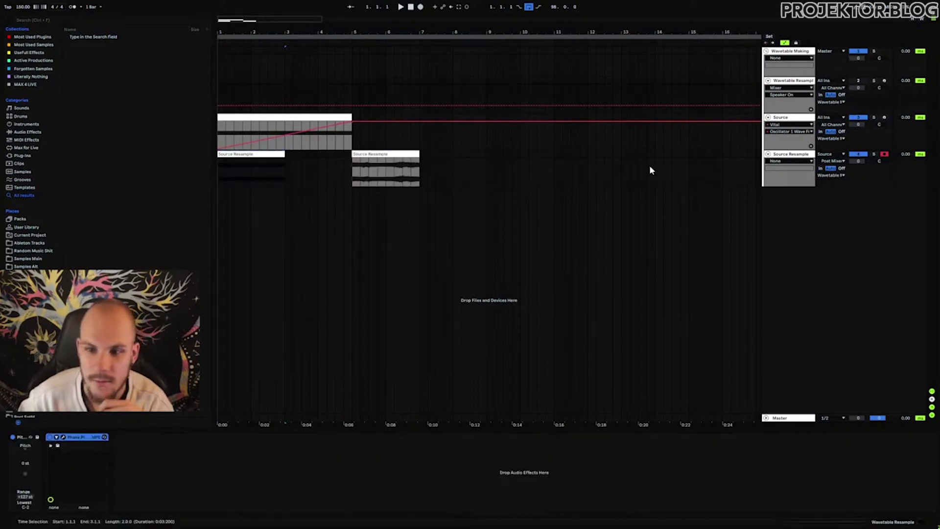
click(63, 437)
Step: Import the resampled clip into Phase Plant's oscillator wavetable editor
drag(219, 34, 610, 71)
click(708, 187)
drag(289, 40, 515, 66)
drag(267, 172, 639, 187)
drag(596, 66, 313, 71)
Step: Set phase alignment to NAIVE, preview frames up to 85, and finish the wavetable from the sample
mouse_move(652, 165)
mouse_down()
mouse_move(386, 170)
mouse_move(668, 166)
mouse_up()
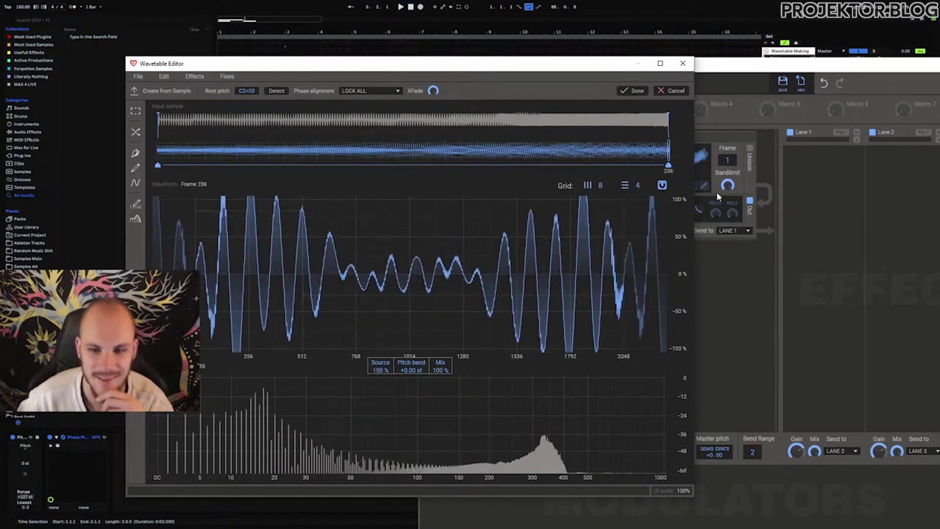
click(367, 91)
click(363, 99)
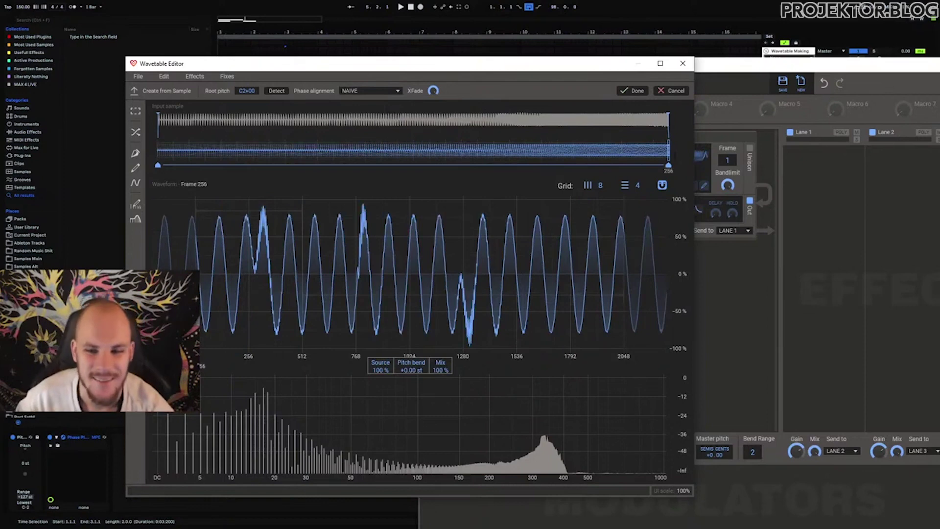
drag(668, 165, 123, 176)
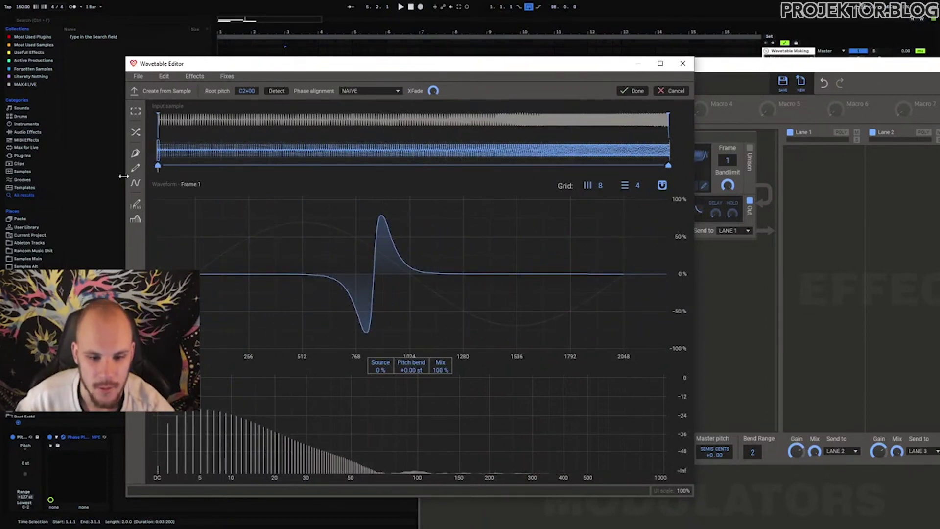
mouse_move(158, 165)
mouse_down()
mouse_move(335, 166)
mouse_move(671, 199)
mouse_up()
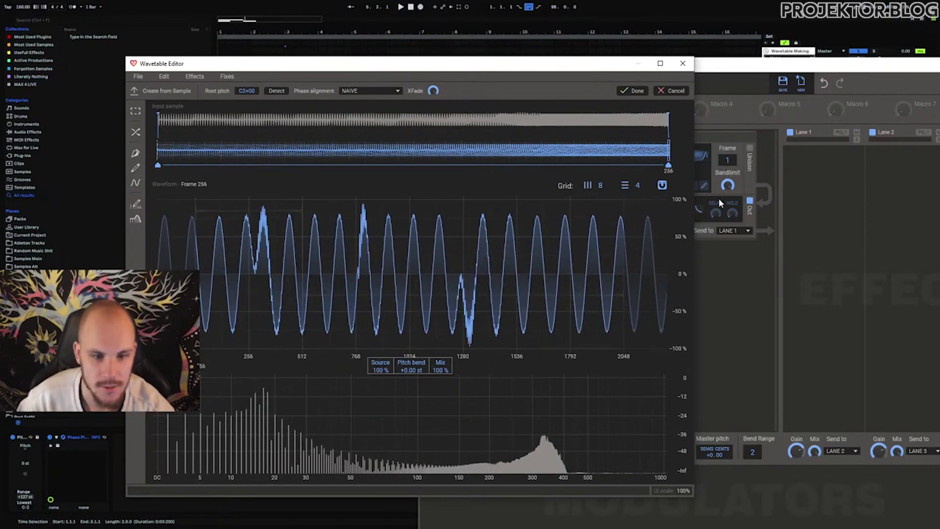
click(634, 92)
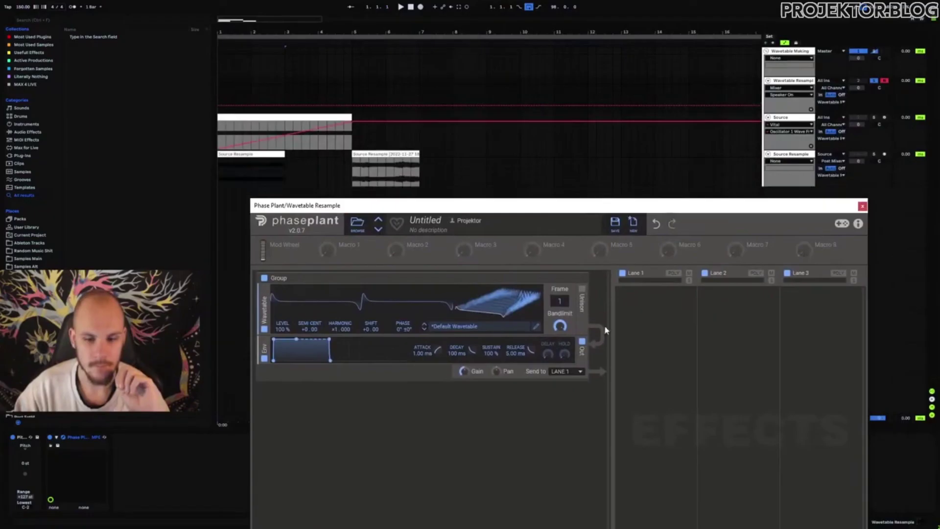
Step: Save the wavetable as '6' in Experiments, keeping Default Wavetable, then close the editor
click(535, 326)
click(195, 51)
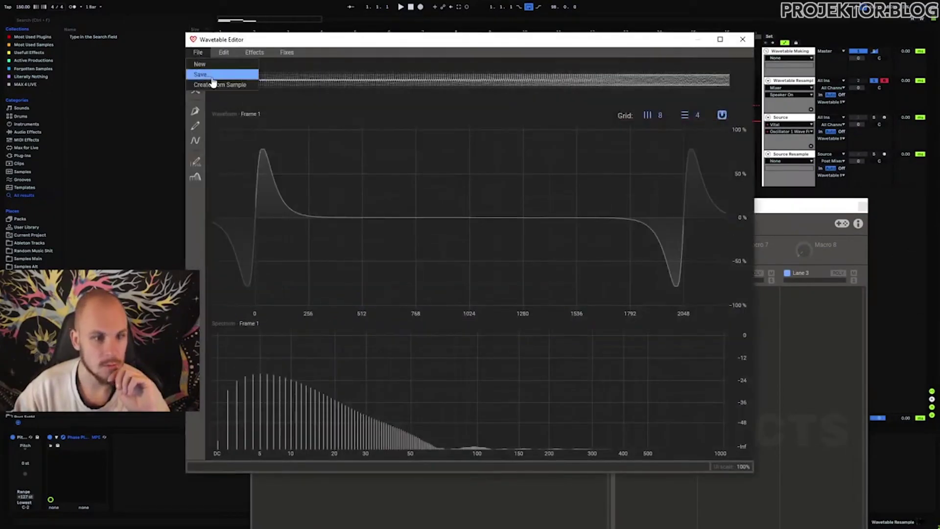
click(212, 80)
double_click(338, 130)
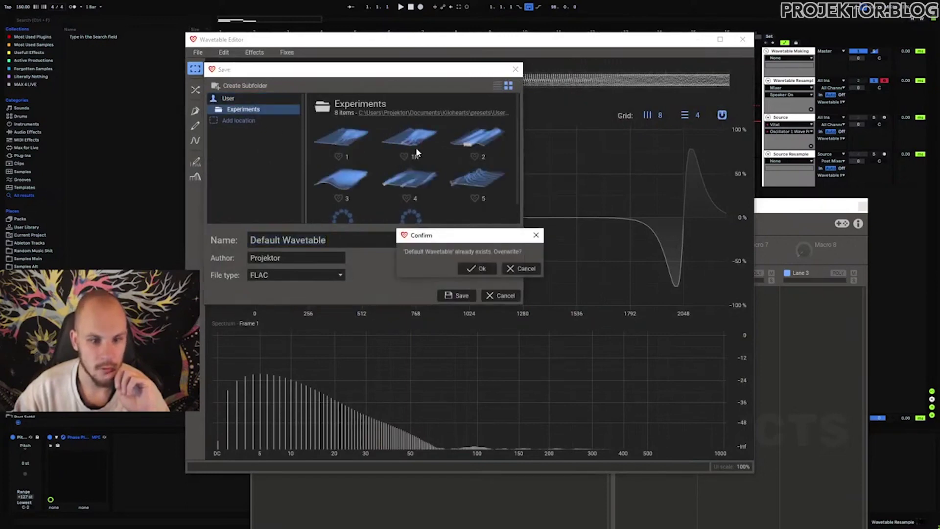
click(524, 265)
scroll(517, 158, down, 1)
drag(326, 240, 221, 238)
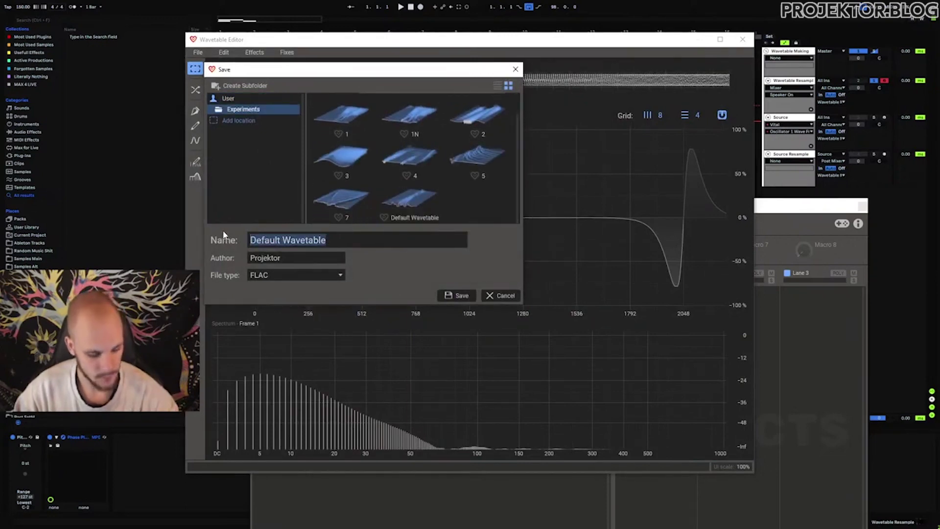
text(6)
click(456, 295)
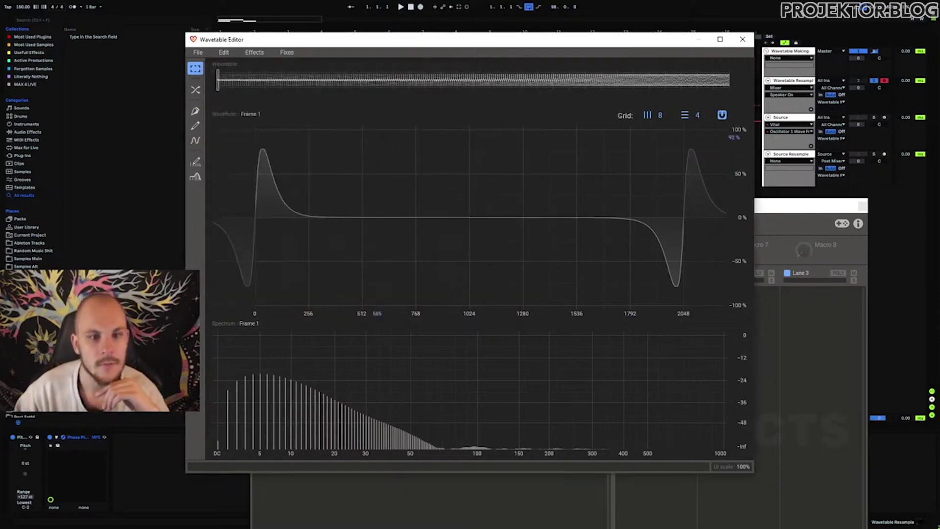
click(742, 39)
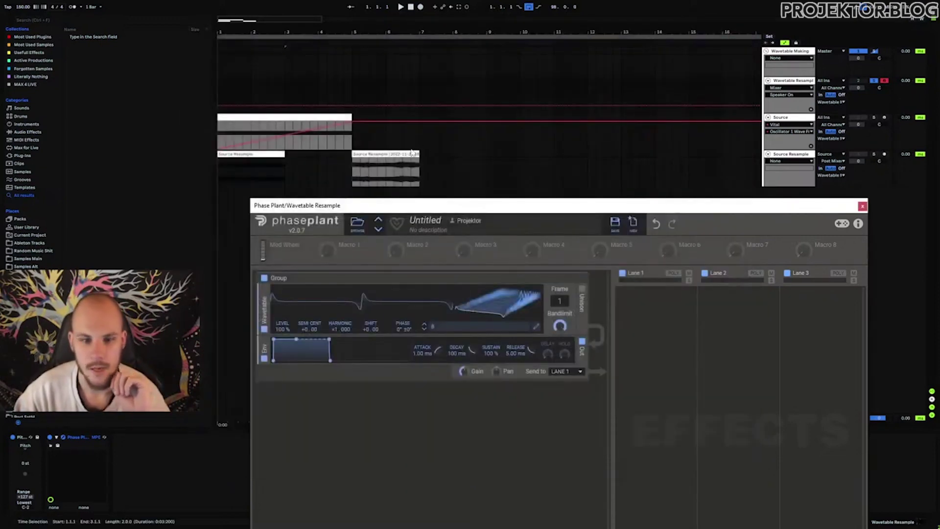
click(537, 326)
Step: Import the Source Resample clip into the wavetable editor and set phase alignment to NAIVE
drag(343, 45, 585, 87)
drag(397, 154, 642, 216)
drag(619, 78, 363, 37)
click(421, 72)
click(407, 80)
Step: Audition frames 1 to 256, then shift the sample start so Source reads 4%
mouse_move(679, 141)
mouse_down()
mouse_move(216, 142)
mouse_move(677, 142)
mouse_move(272, 142)
mouse_up()
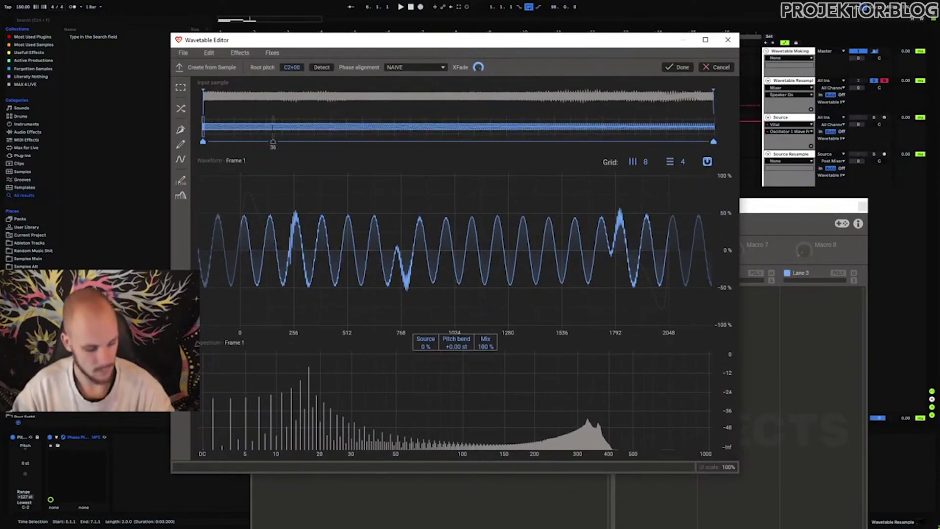
drag(677, 48, 620, 394)
drag(500, 304, 501, 235)
mouse_move(522, 295)
mouse_down()
mouse_move(522, 380)
mouse_move(524, 293)
mouse_up()
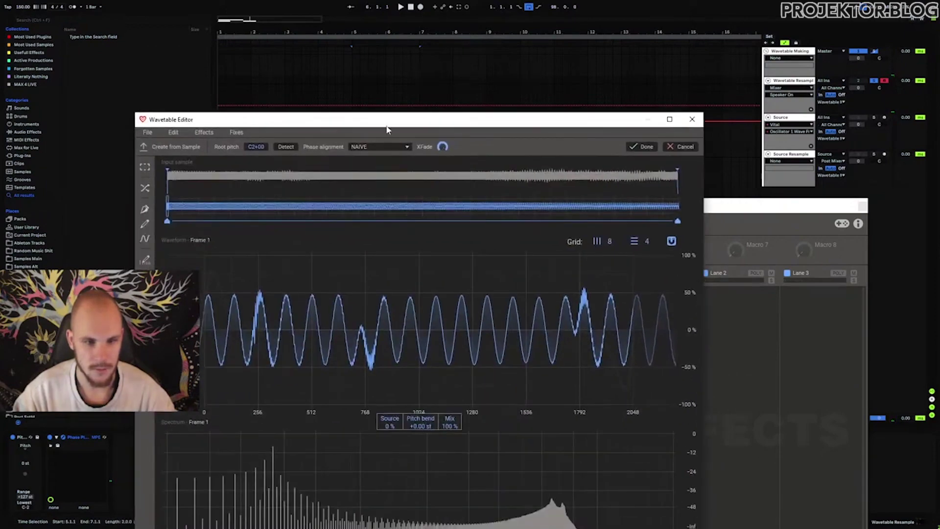
drag(387, 130, 409, 381)
drag(560, 301, 559, 339)
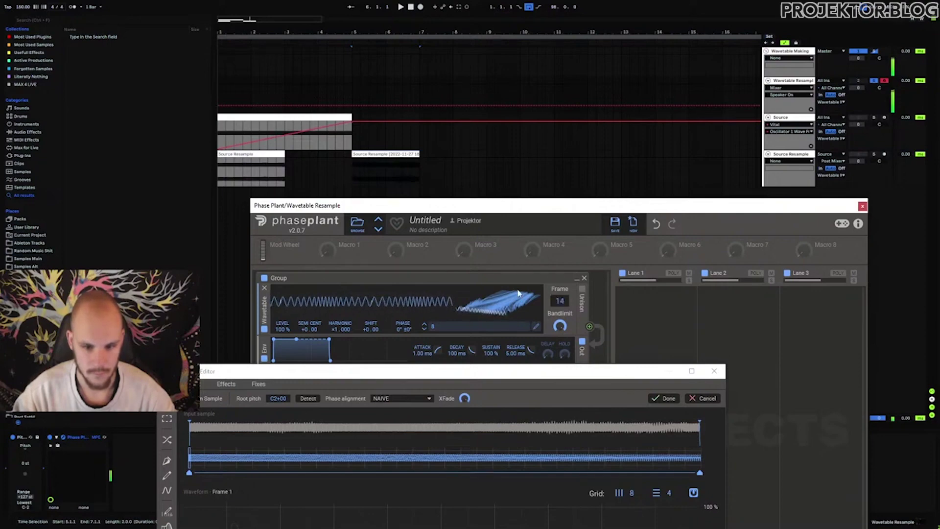
drag(497, 372, 539, 125)
drag(232, 185, 252, 185)
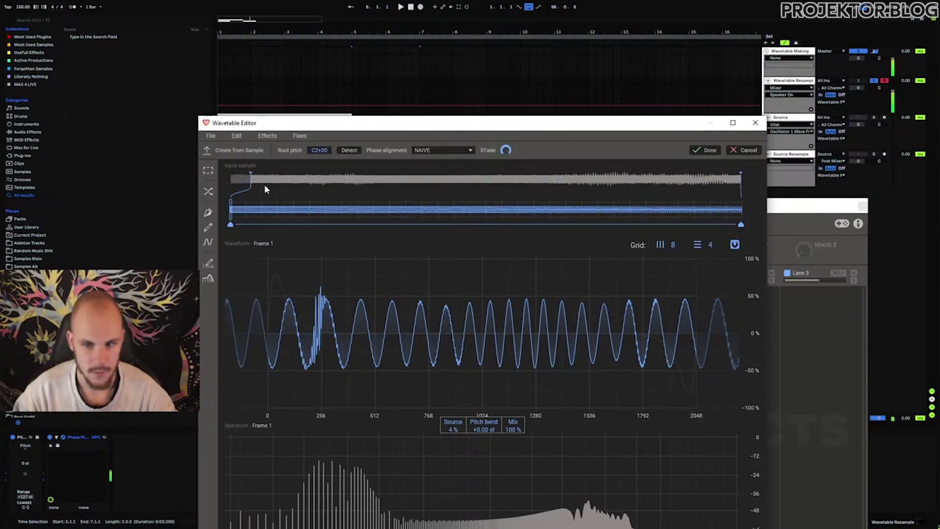
drag(482, 125, 498, 337)
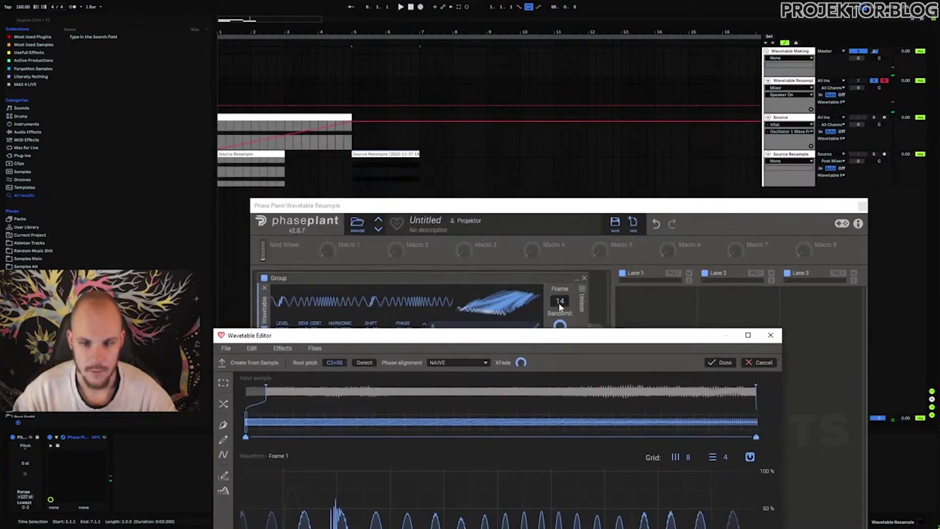
drag(338, 338, 319, 100)
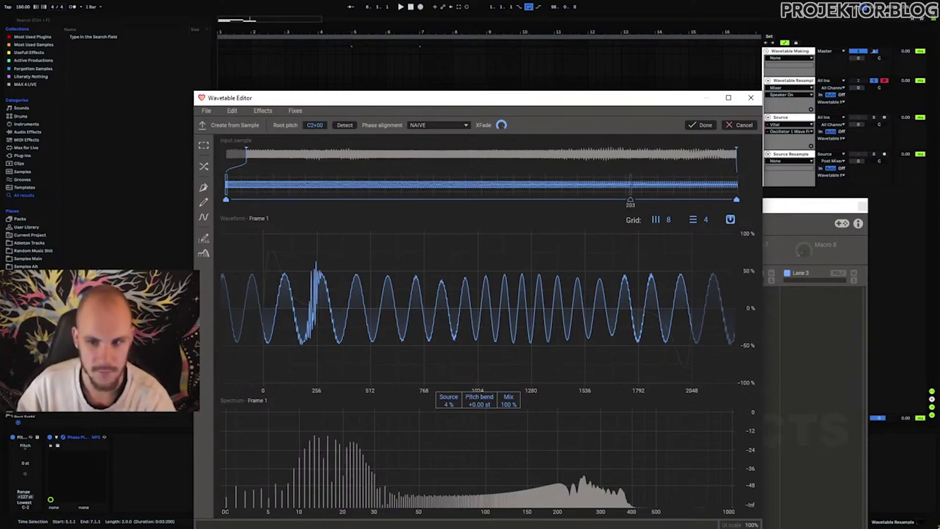
Step: Build the wavetable from the sample, apply Normalize Frame Peak, and check frames through 256
click(701, 125)
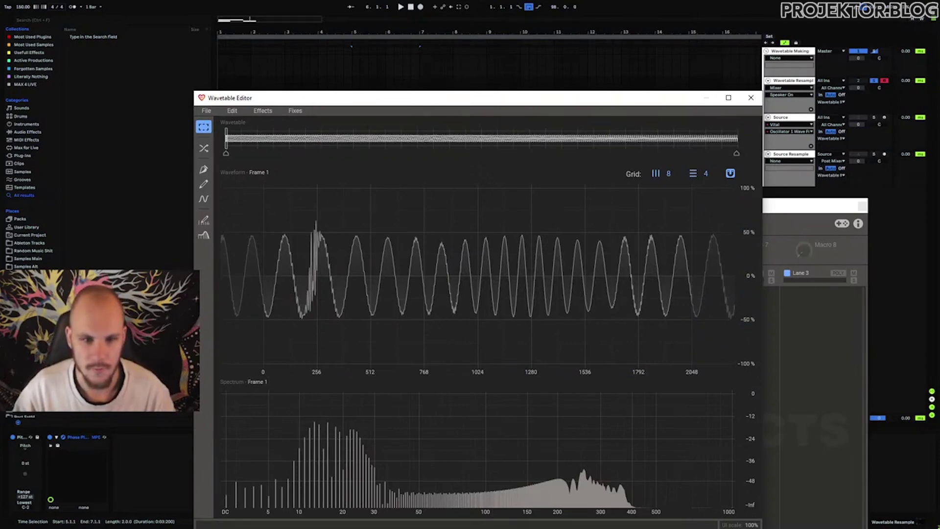
click(263, 111)
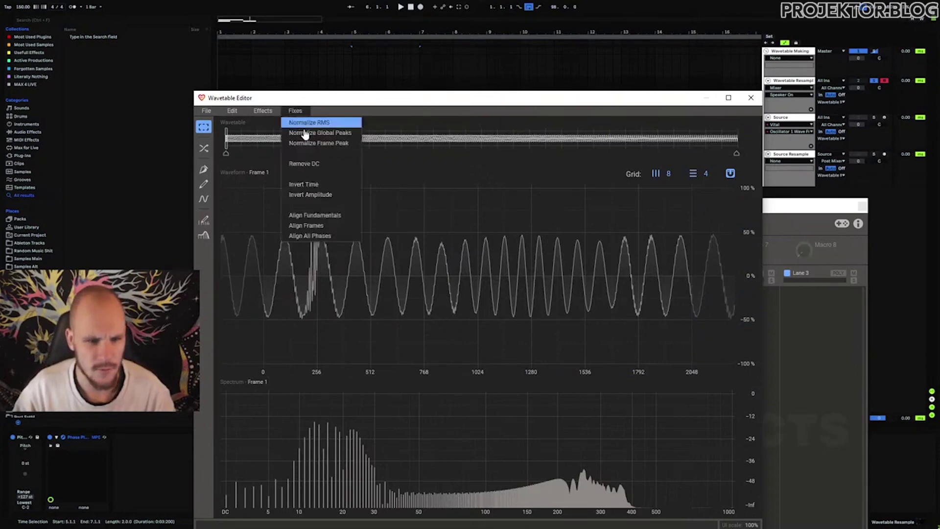
click(336, 142)
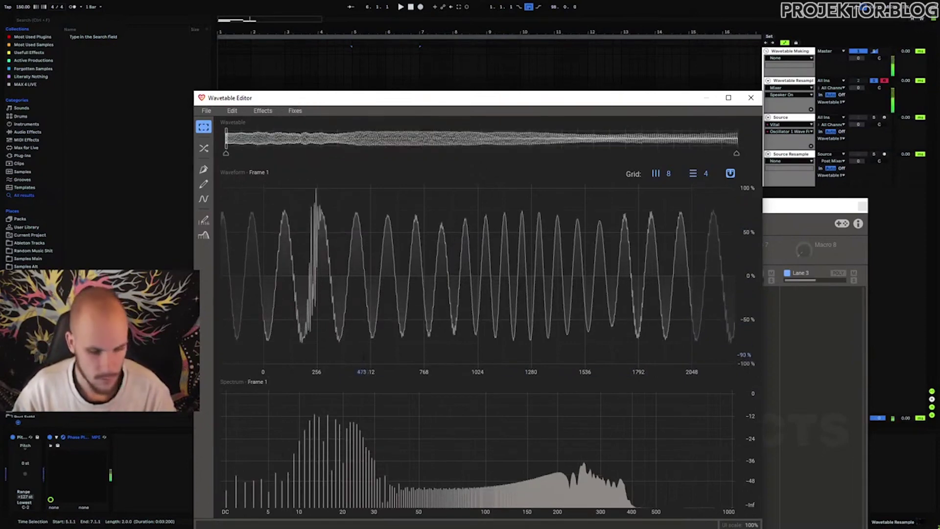
click(281, 139)
mouse_move(282, 139)
mouse_down()
mouse_move(625, 186)
mouse_move(354, 203)
mouse_move(614, 198)
mouse_up()
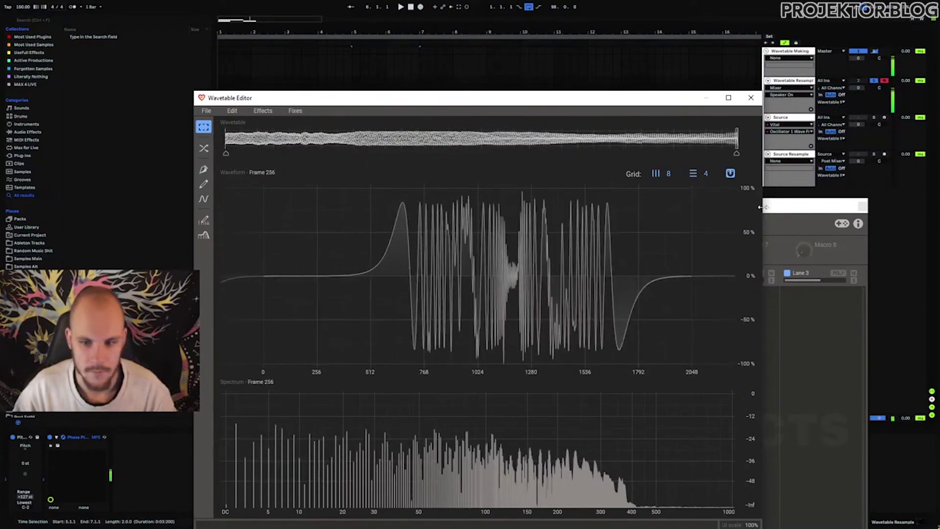
click(750, 97)
drag(559, 300, 560, 240)
click(539, 328)
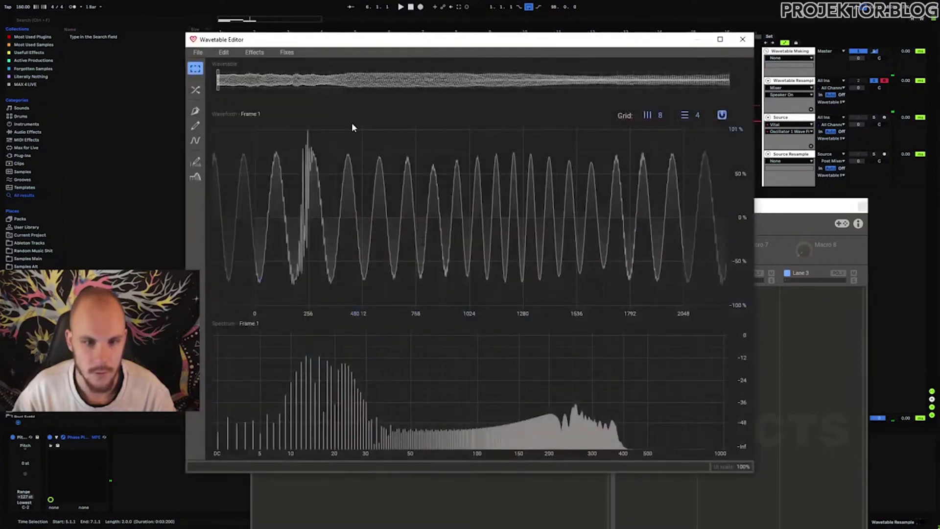
mouse_move(512, 81)
mouse_down()
mouse_move(733, 109)
mouse_move(647, 102)
mouse_move(483, 118)
mouse_move(230, 120)
mouse_move(436, 123)
mouse_move(281, 130)
mouse_move(300, 128)
mouse_up()
Step: Apply Normalize Global Peaks twice plus a fix lowering peaks near 50%, previewing frame 203
click(286, 52)
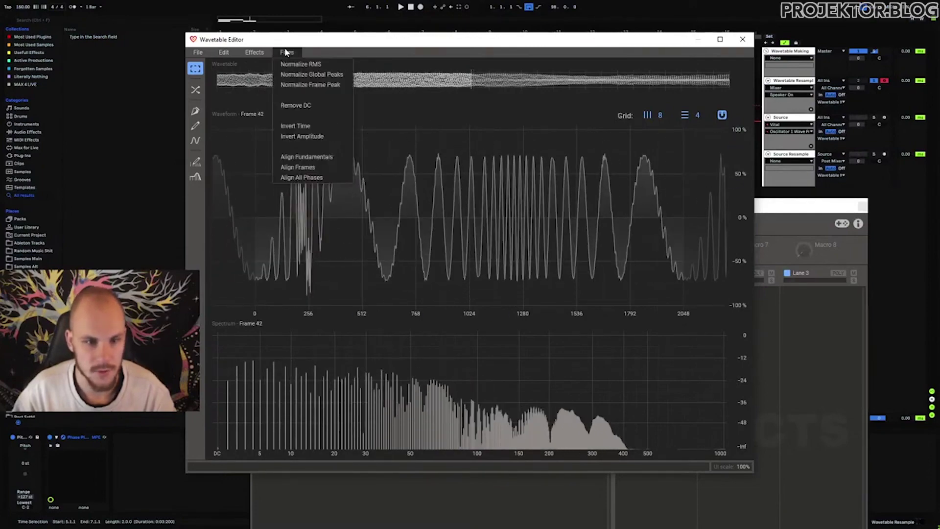
click(344, 75)
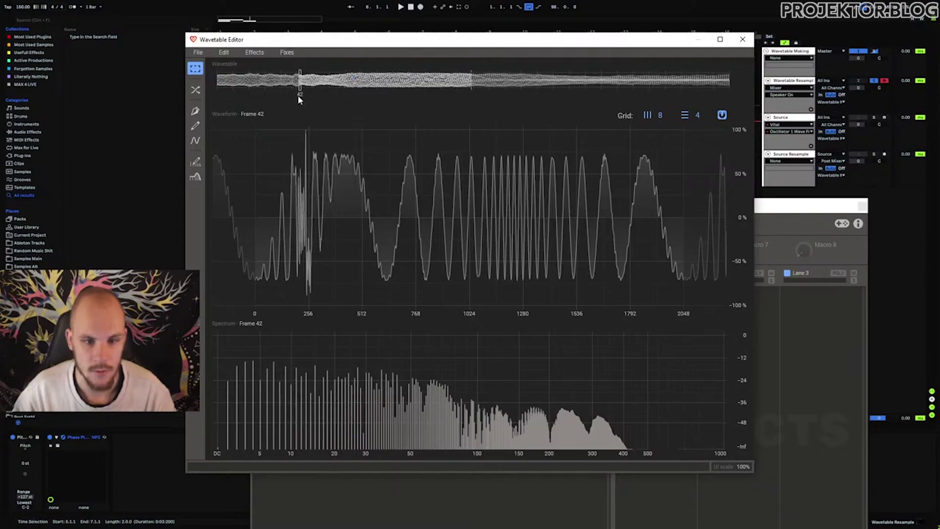
drag(300, 79, 770, 139)
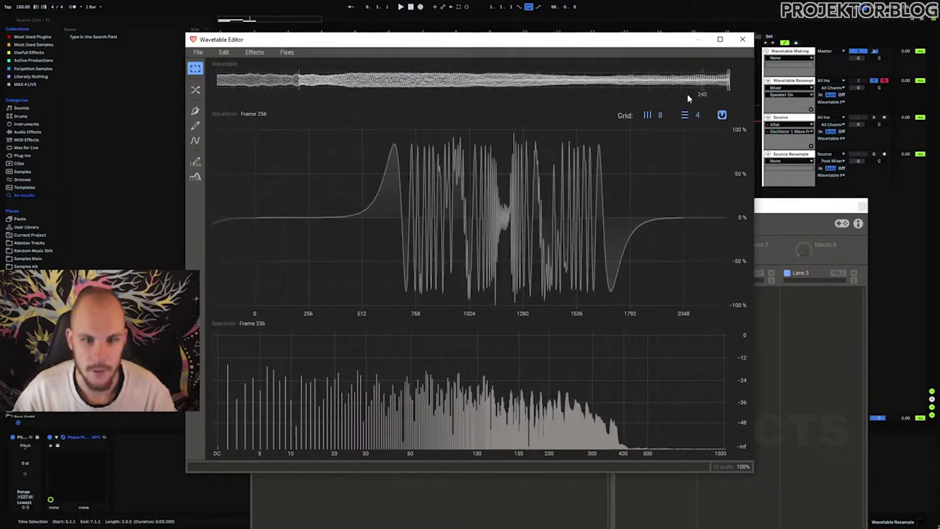
mouse_move(729, 81)
mouse_down()
mouse_move(268, 81)
mouse_move(114, 69)
mouse_up()
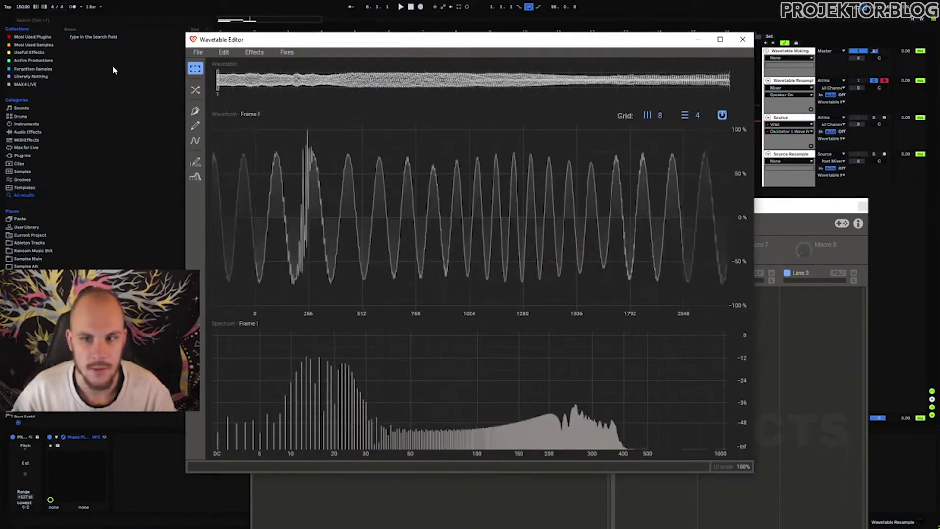
click(286, 51)
click(321, 77)
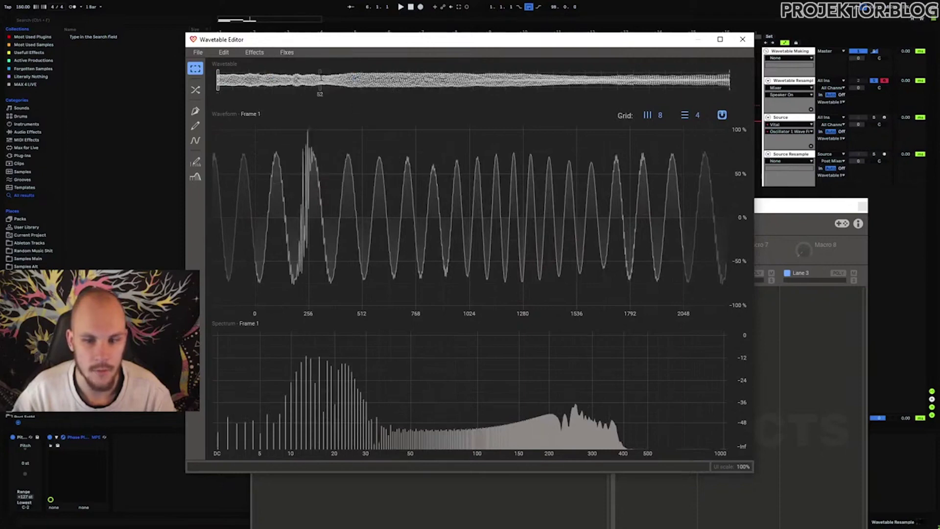
click(292, 54)
click(296, 66)
mouse_move(218, 79)
mouse_down()
mouse_move(720, 148)
mouse_move(566, 157)
mouse_move(185, 155)
mouse_up()
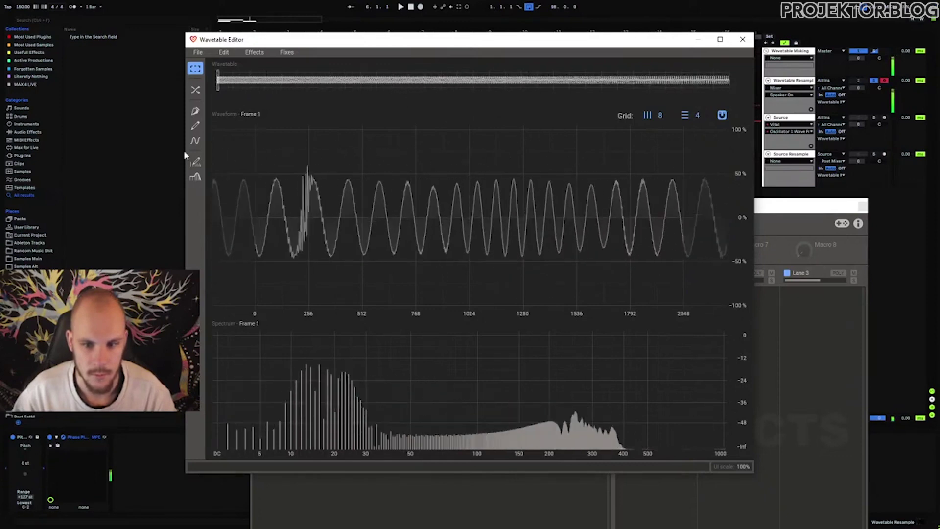
Step: Close the editor and sweep the oscillator's wavetable frame from 1 up to 256
click(742, 40)
drag(519, 303, 519, 401)
drag(559, 301, 559, 206)
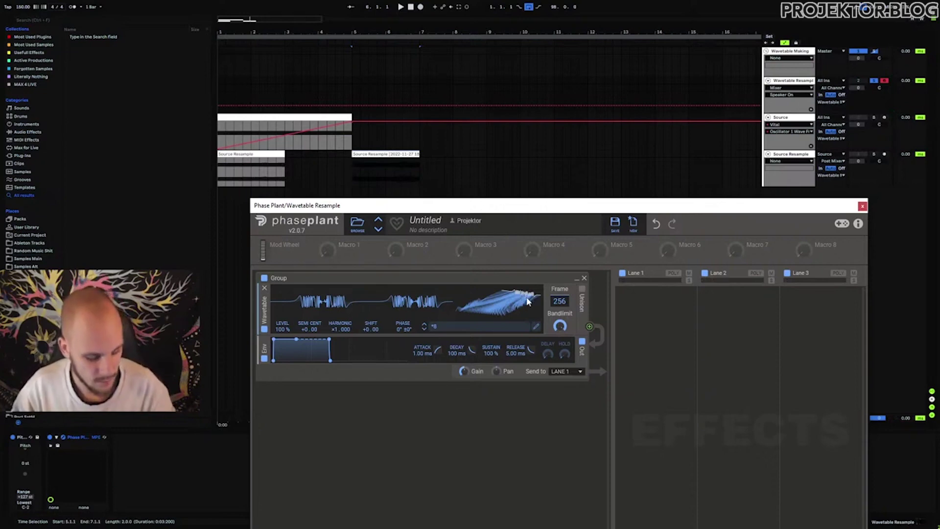
Step: Play a note, sweep the Frame between 1 and 256, then close Phase Plant
key(a)
drag(559, 301, 560, 399)
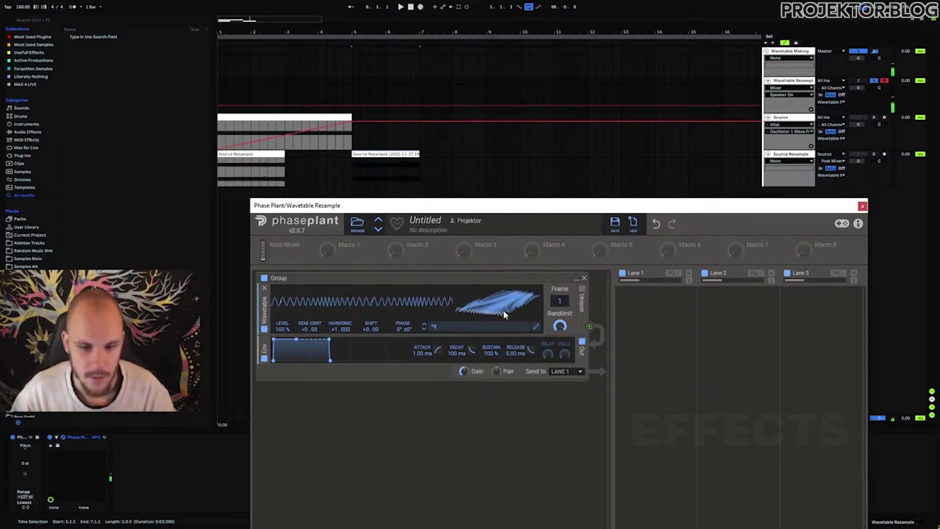
drag(560, 301, 560, 204)
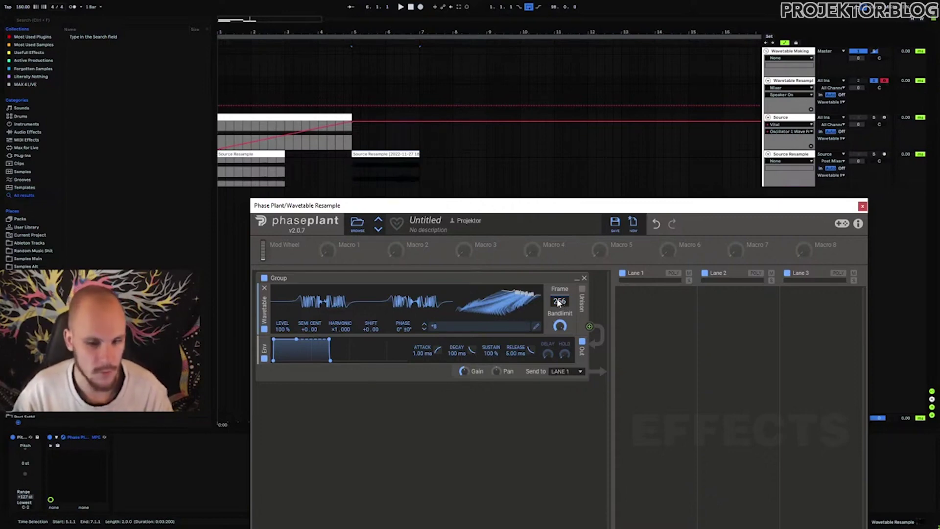
drag(557, 300, 557, 411)
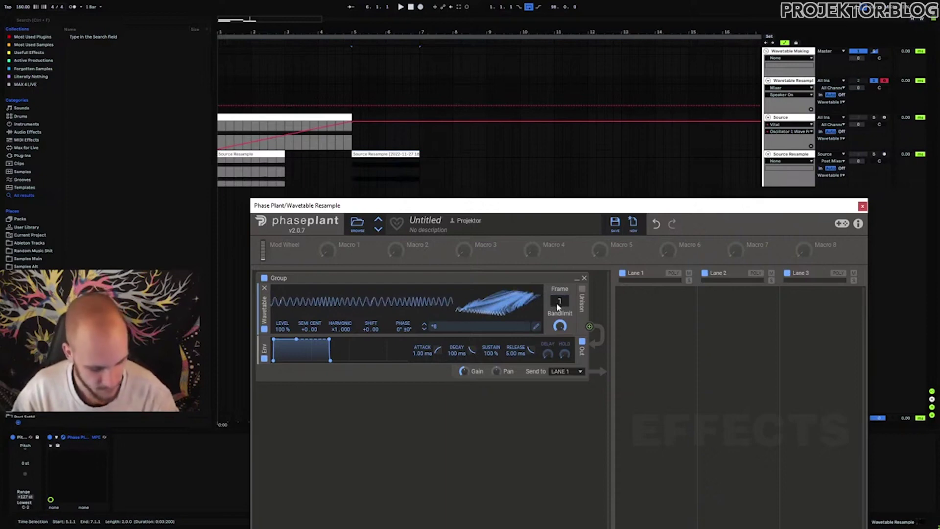
drag(557, 306, 557, 240)
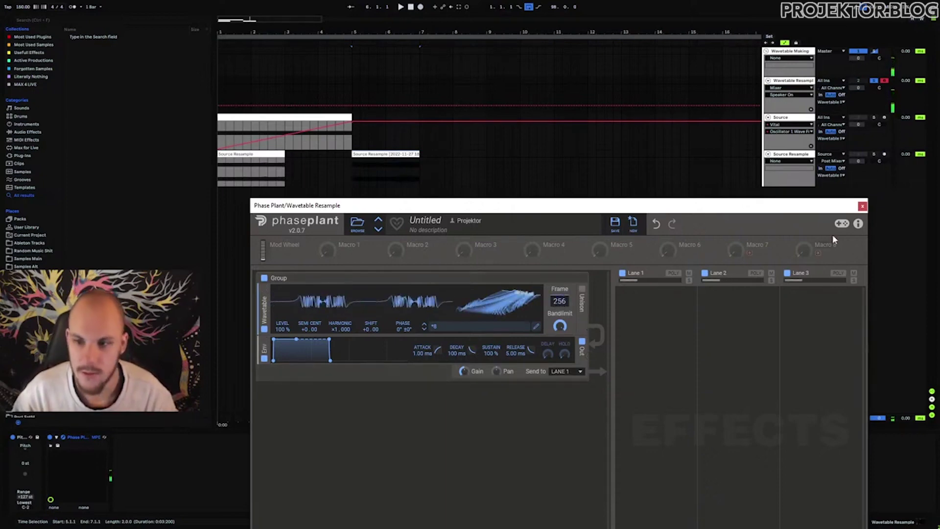
click(862, 206)
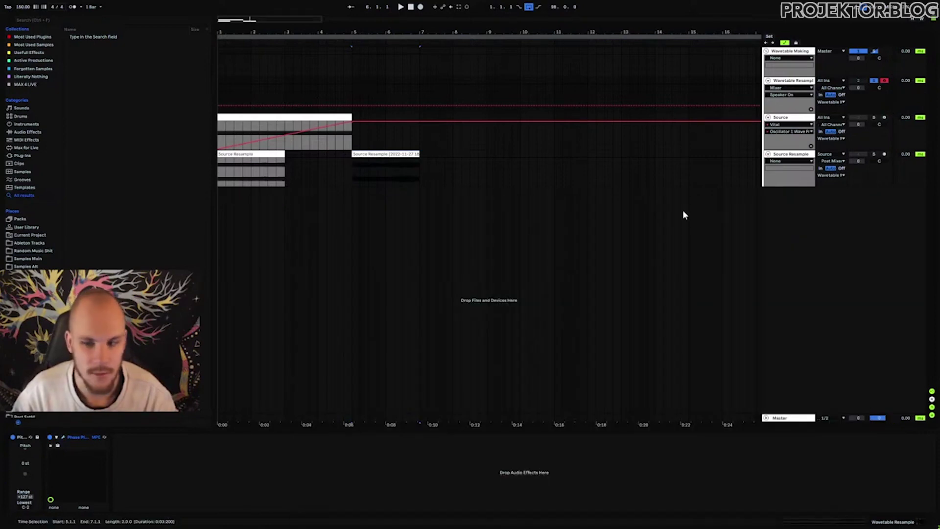
Step: Insert a new empty MIDI track, 5 UNNAMED, below Source Resample
right_click(795, 235)
right_click(796, 235)
mouse_move(819, 242)
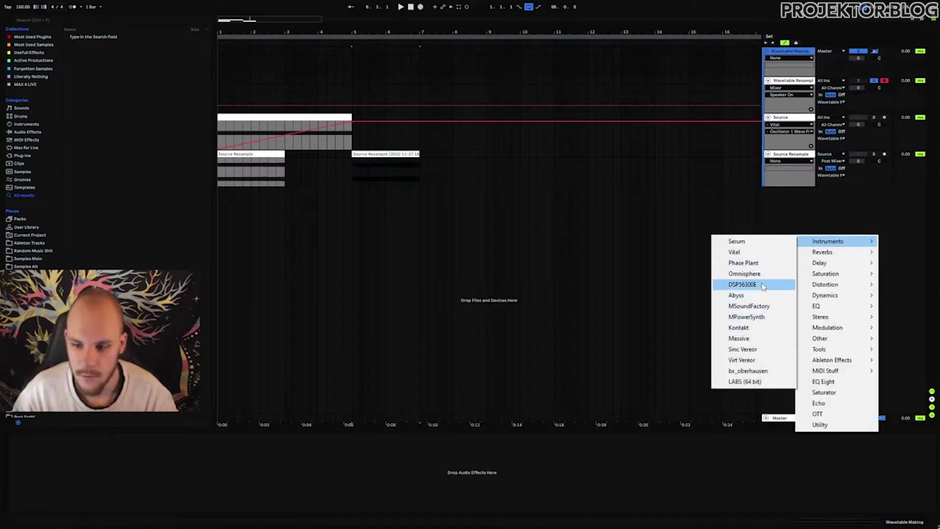
click(746, 252)
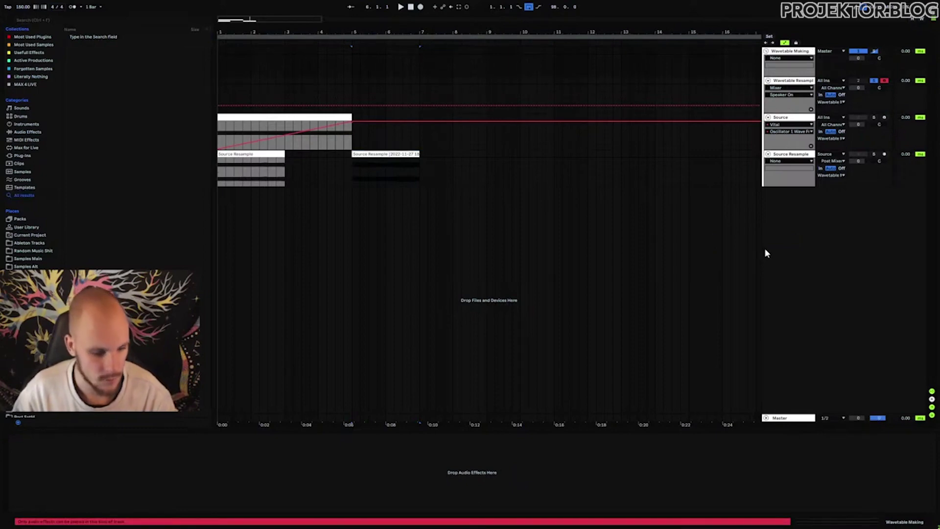
right_click(798, 224)
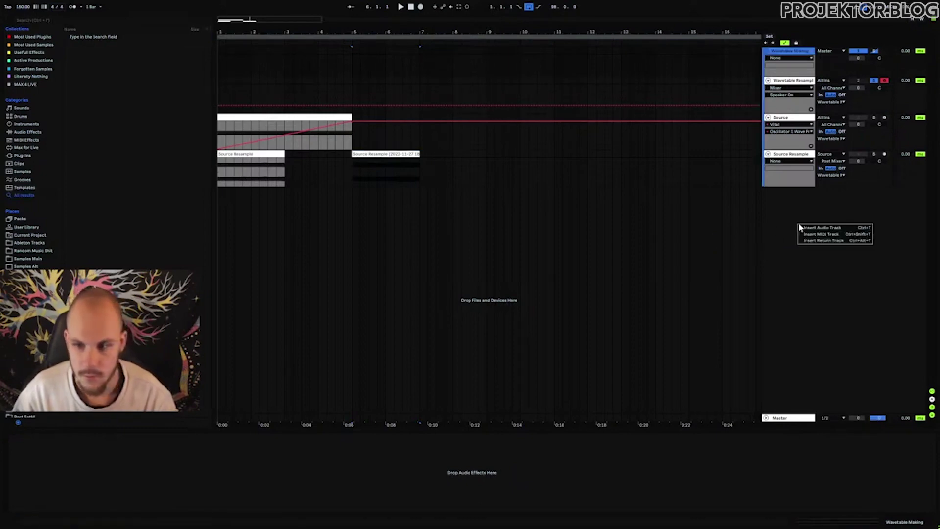
click(821, 234)
right_click(798, 215)
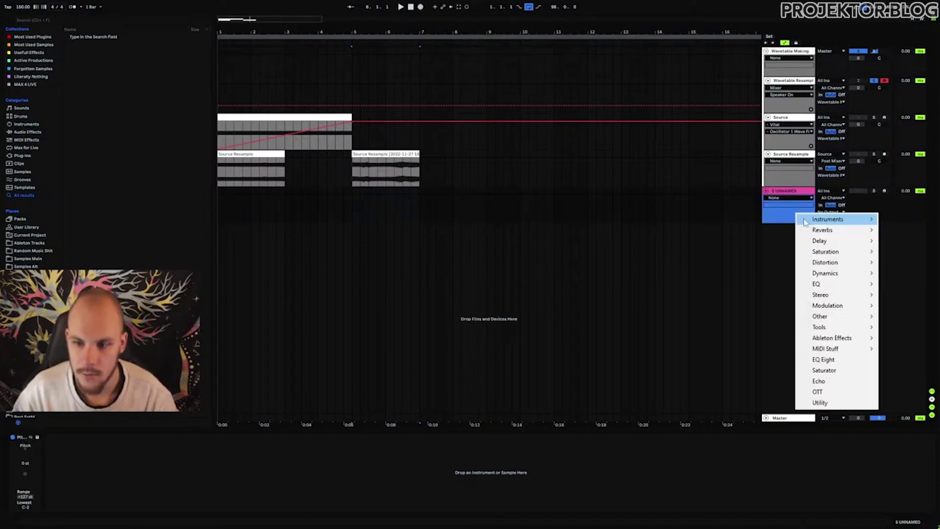
Step: Load Serum and set oscillator A to Projektor Tones Pack Part 1 wavetable 005
mouse_move(813, 219)
click(760, 222)
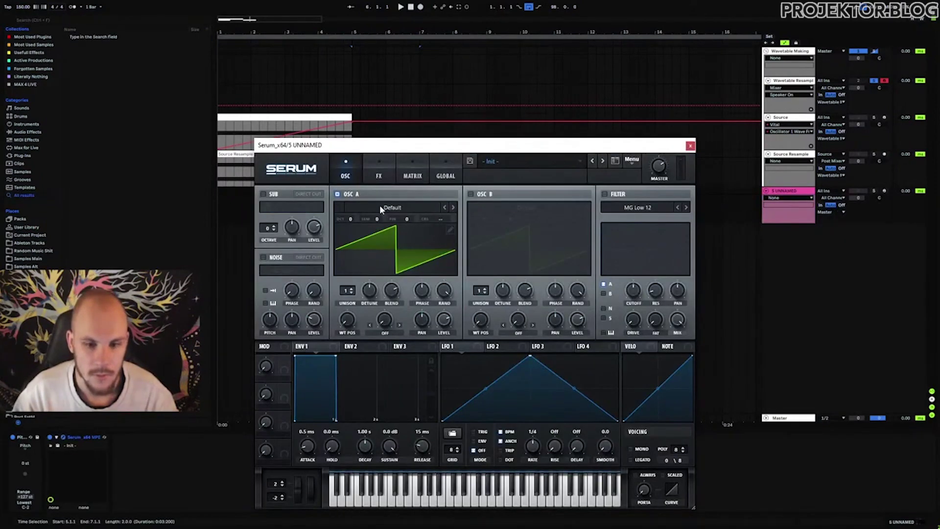
click(381, 210)
mouse_move(397, 252)
mouse_move(499, 252)
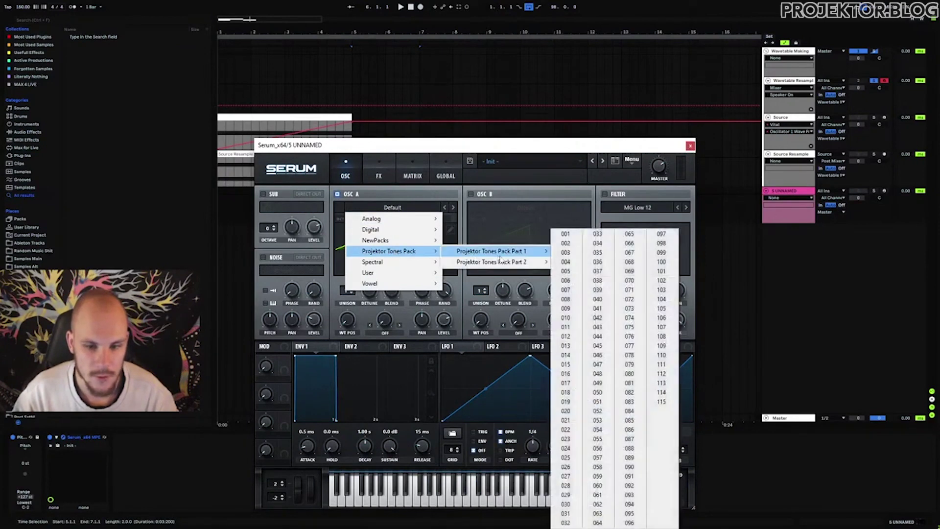
click(566, 271)
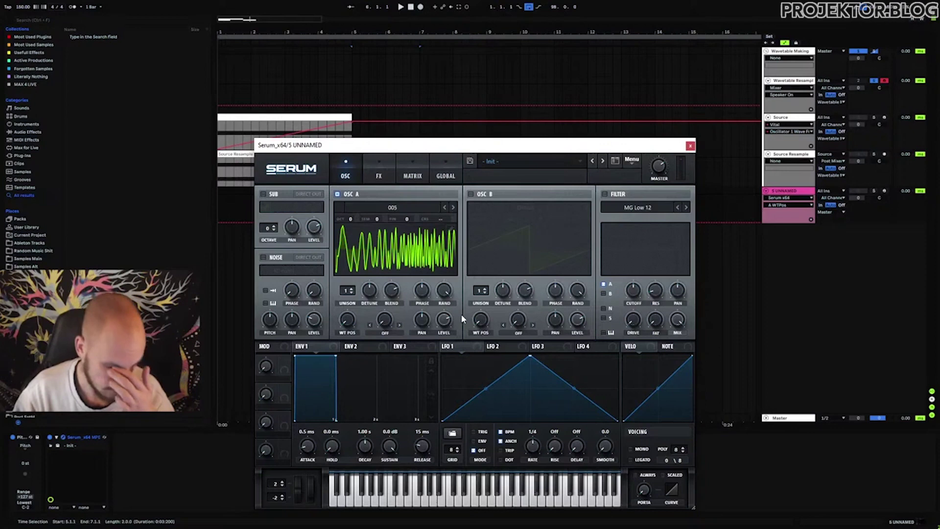
Step: Step oscillator A through eight more wavetables, arm the track, and set Env1 release to about 40 ms
click(452, 207)
click(452, 207)
click(452, 207)
click(452, 207)
click(452, 207)
click(452, 207)
click(452, 207)
click(452, 207)
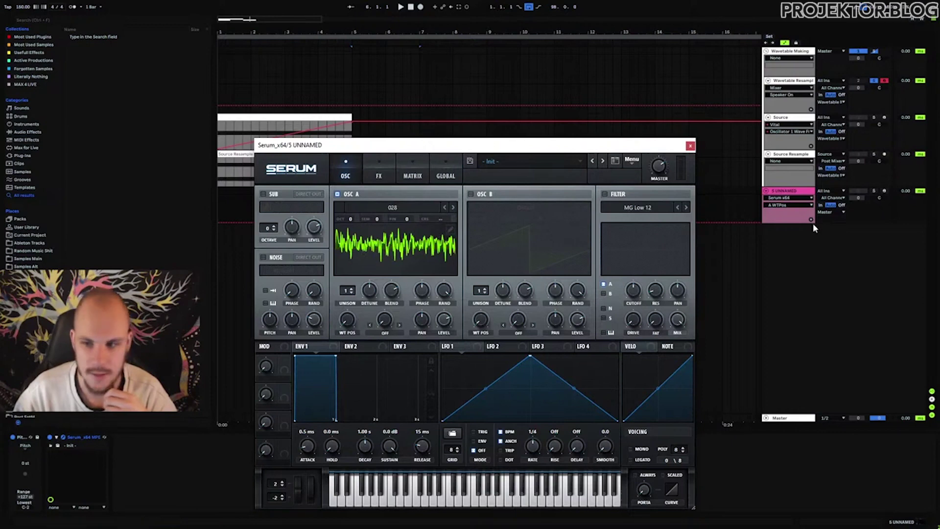
click(883, 192)
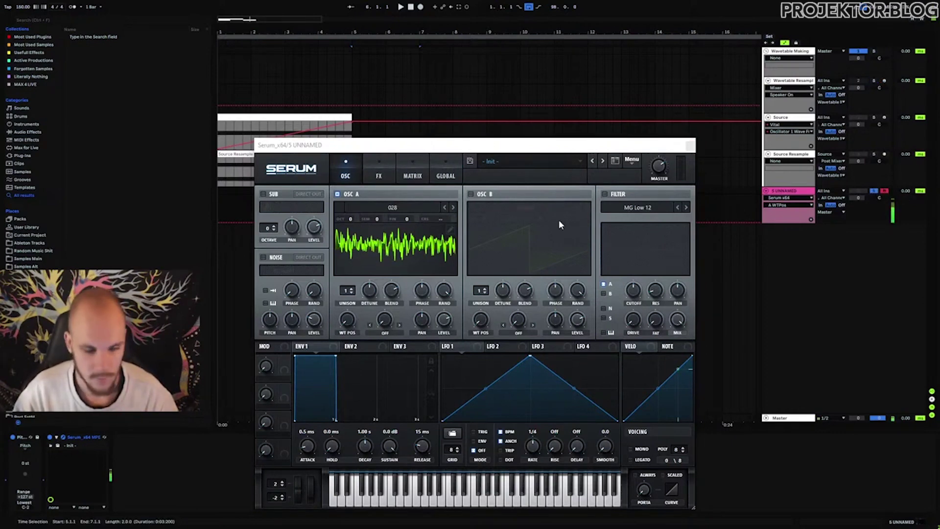
drag(423, 448, 425, 447)
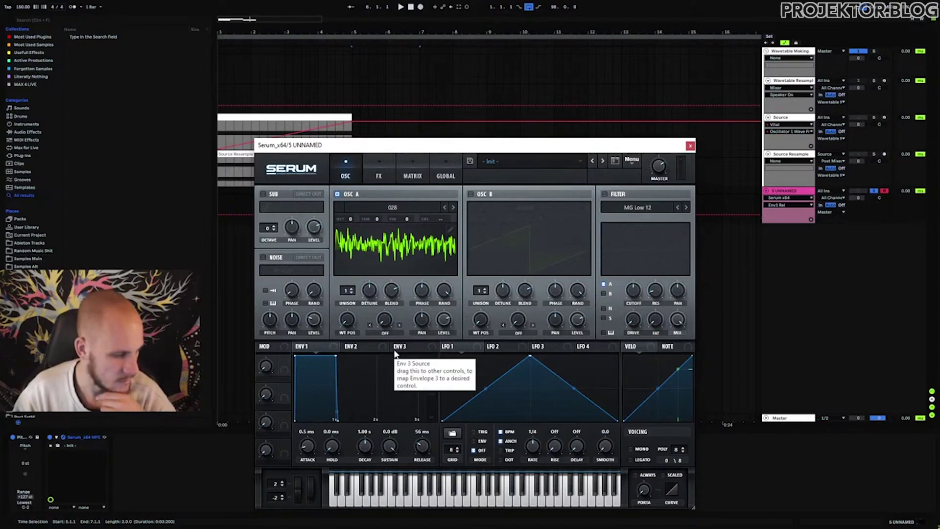
Step: Step oscillator A onward to wavetable 042 and close the Serum window
click(452, 207)
click(452, 206)
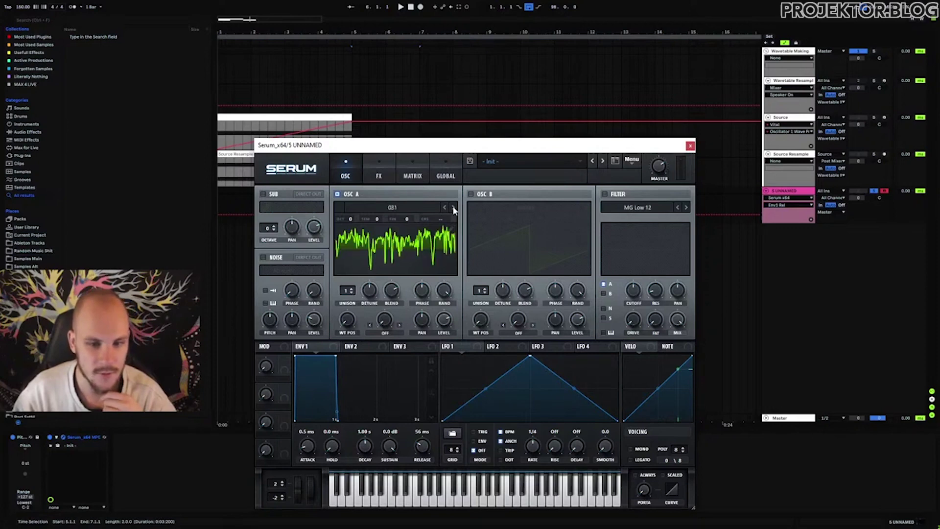
click(452, 206)
click(452, 207)
click(453, 207)
click(453, 207)
click(452, 207)
click(452, 207)
click(452, 206)
click(452, 207)
click(453, 206)
click(452, 206)
click(452, 206)
click(452, 206)
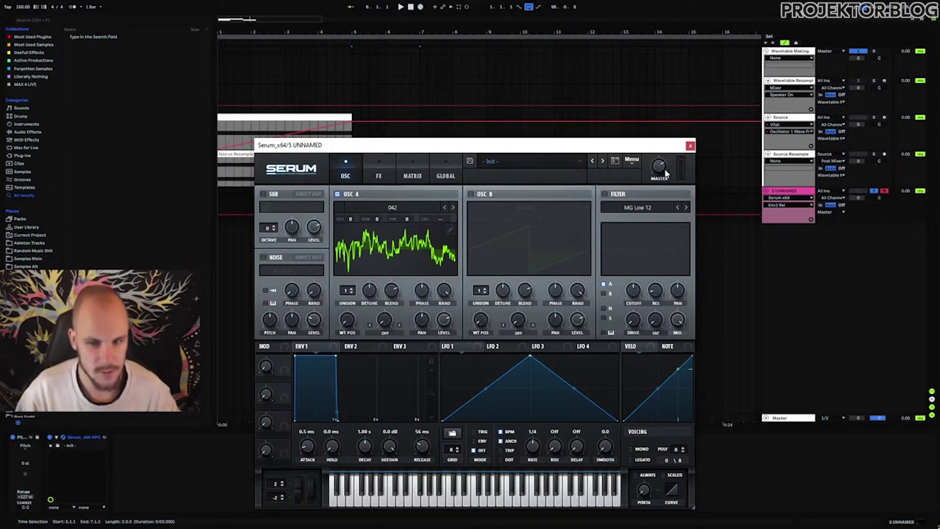
click(690, 145)
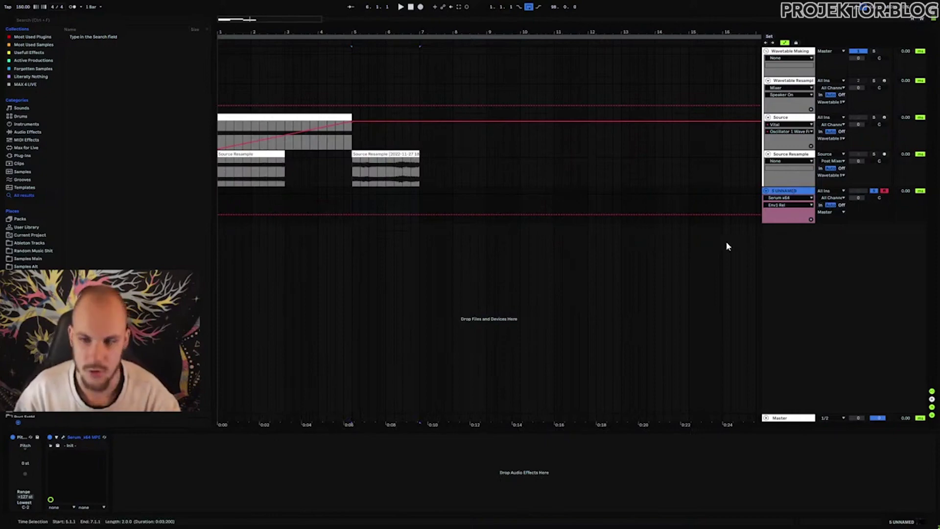
Step: Delete the Serum test track, solo and arm Wavetable Resample, and set Phase Plant's frame to 160
key(Delete)
click(787, 81)
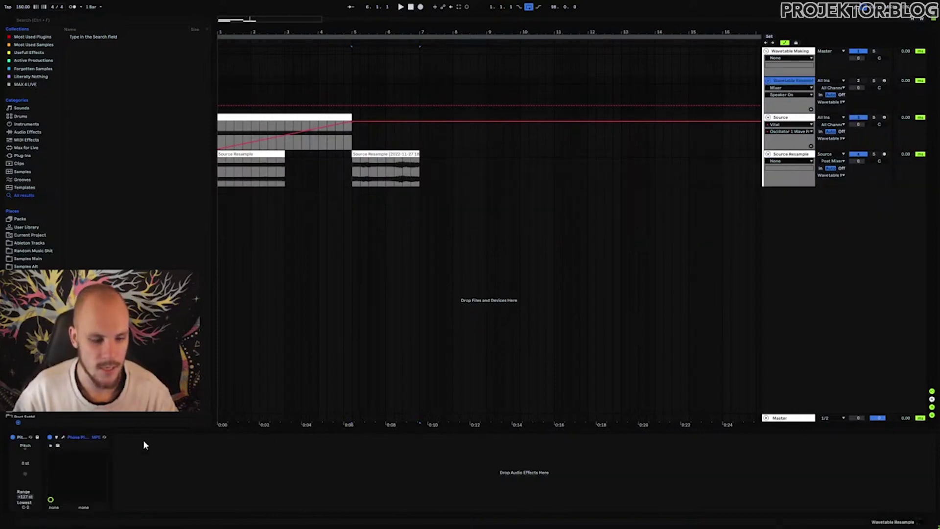
click(874, 81)
click(884, 81)
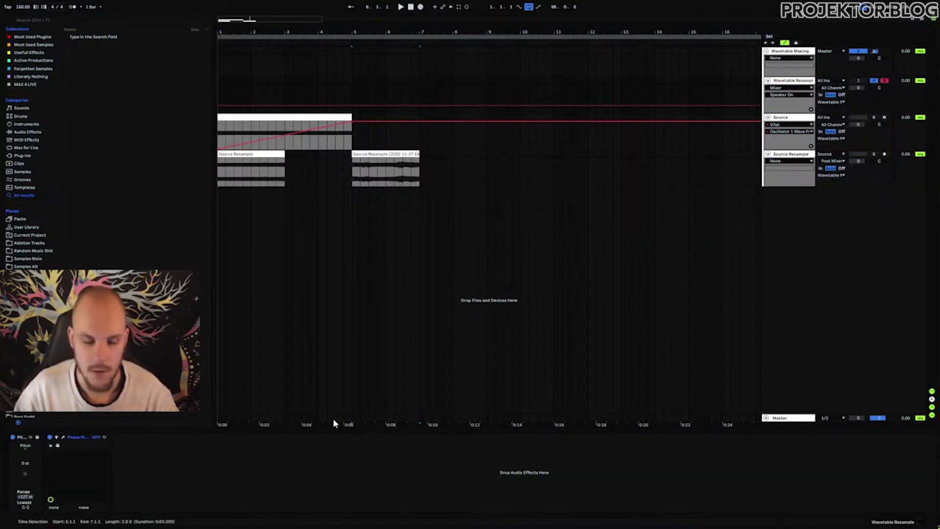
click(63, 436)
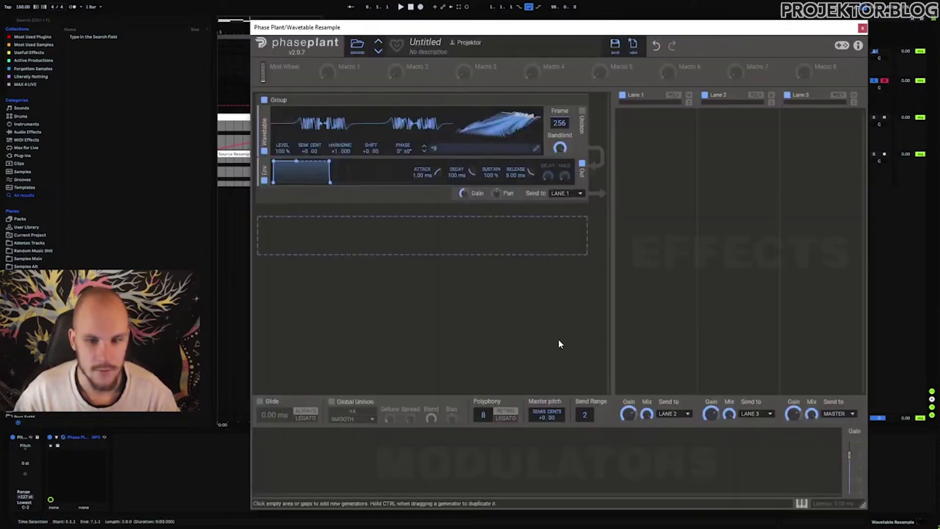
drag(559, 122, 559, 178)
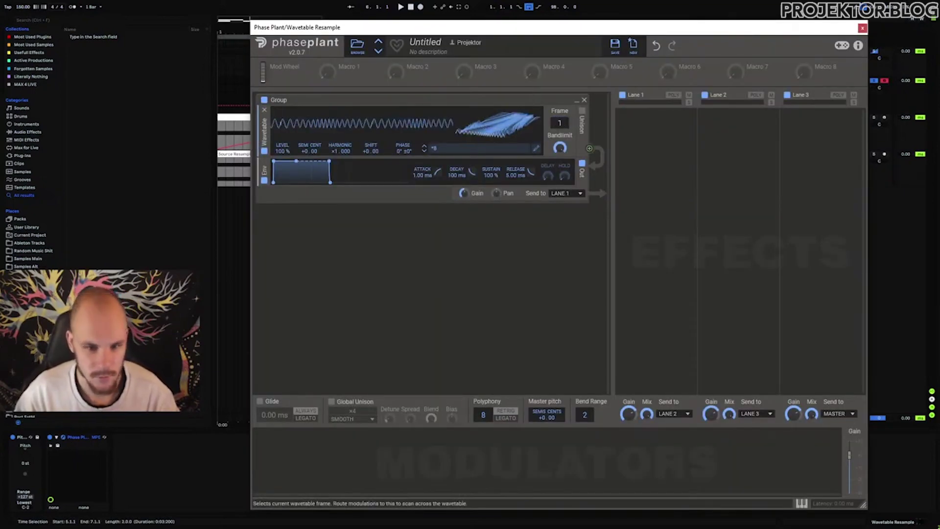
mouse_move(559, 126)
mouse_down()
mouse_move(559, 89)
mouse_move(559, 126)
mouse_up()
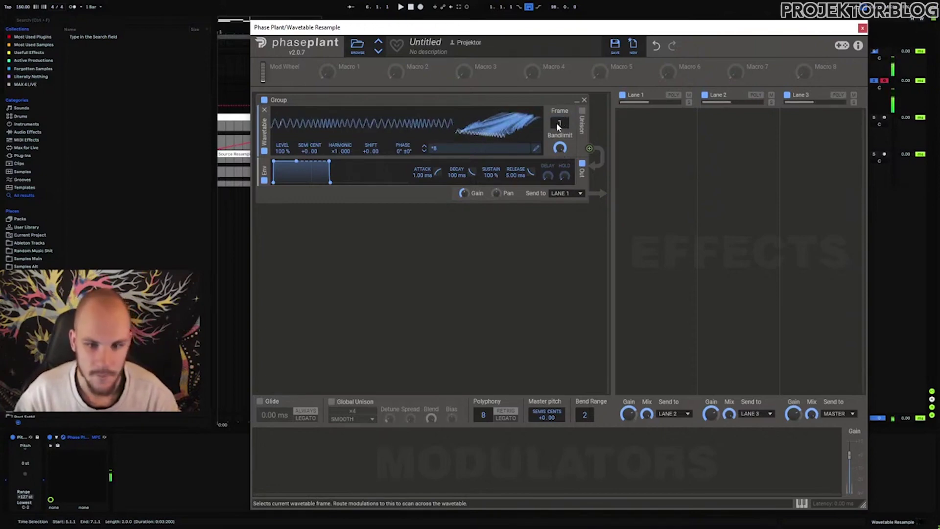
Step: Save the Phase Plant wavetable as '9' in the Experiments folder
click(536, 152)
click(197, 52)
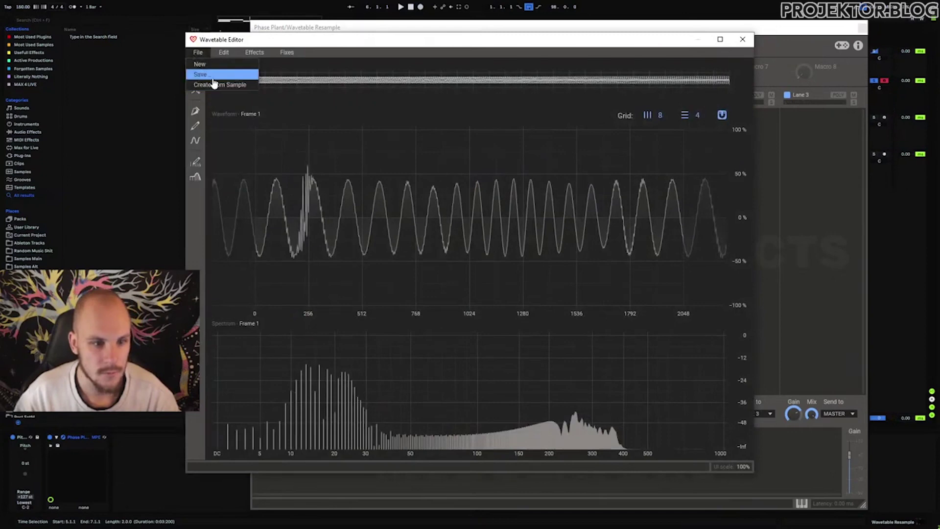
click(212, 76)
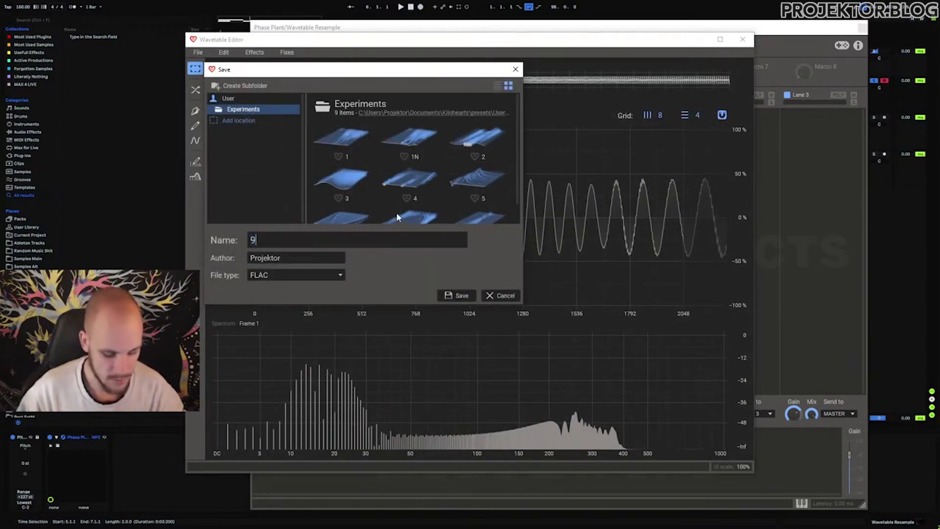
key(Return)
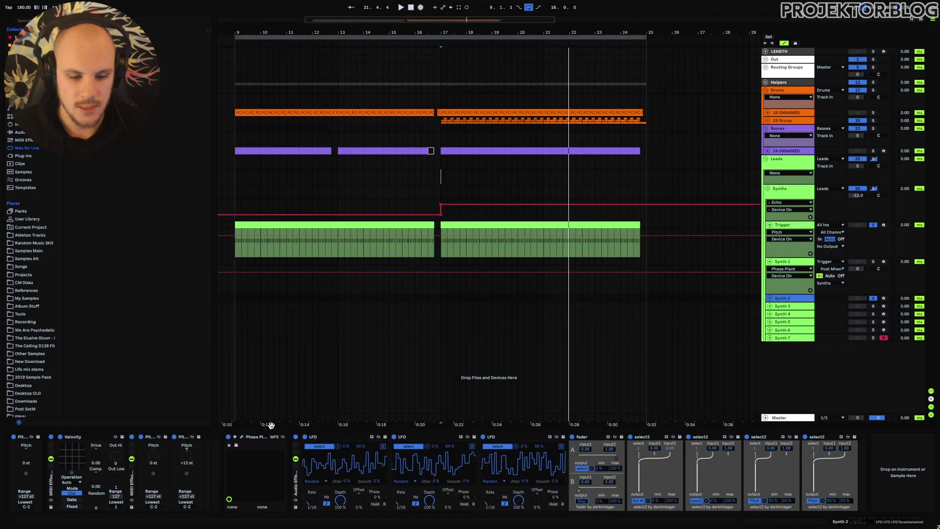
click(242, 436)
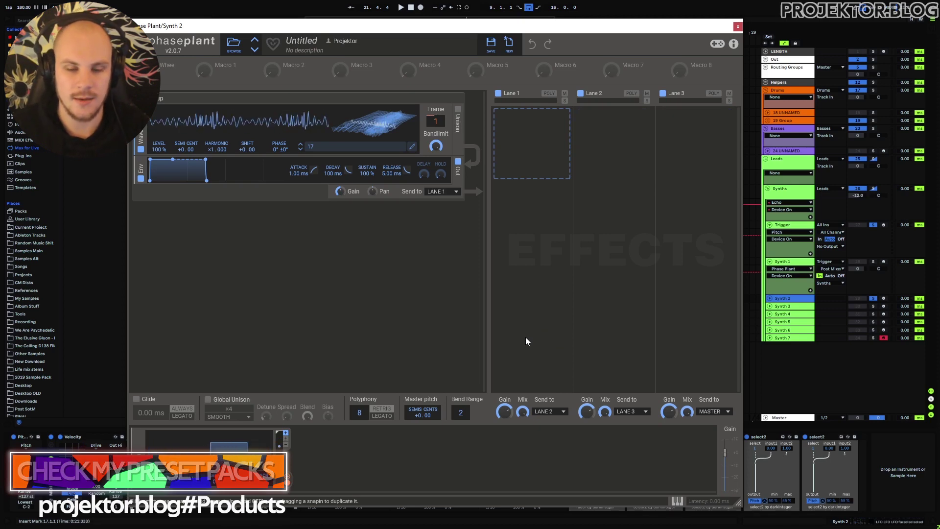
Step: Close Phase Plant and compare the mix with Synth 2 toggled off and on, then stop
click(738, 25)
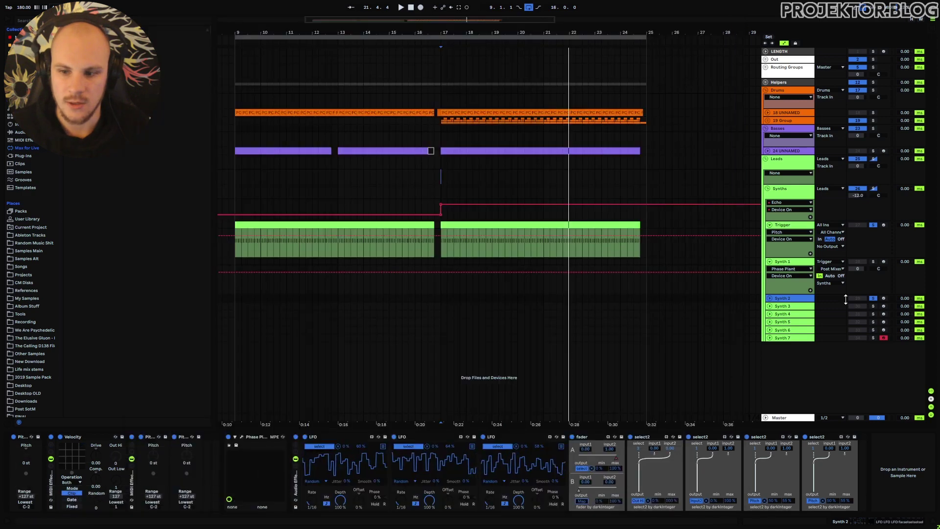
click(855, 298)
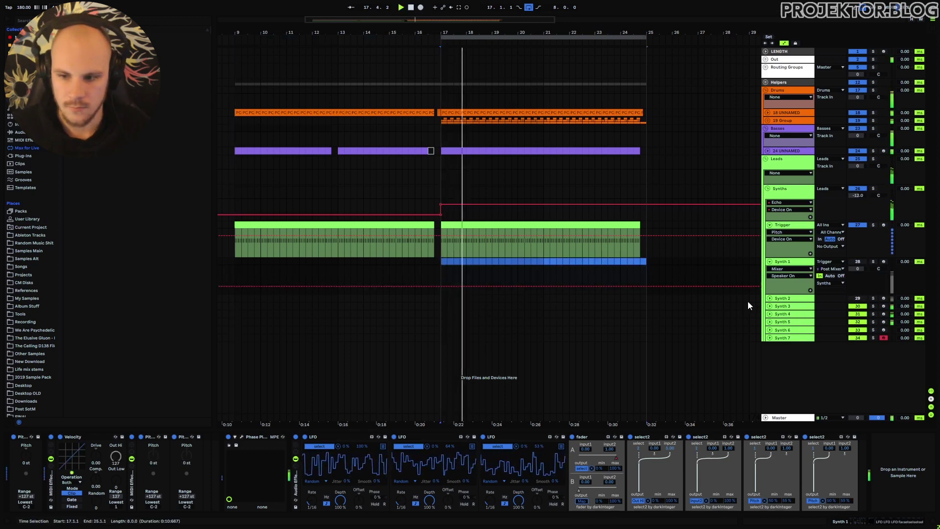
click(857, 298)
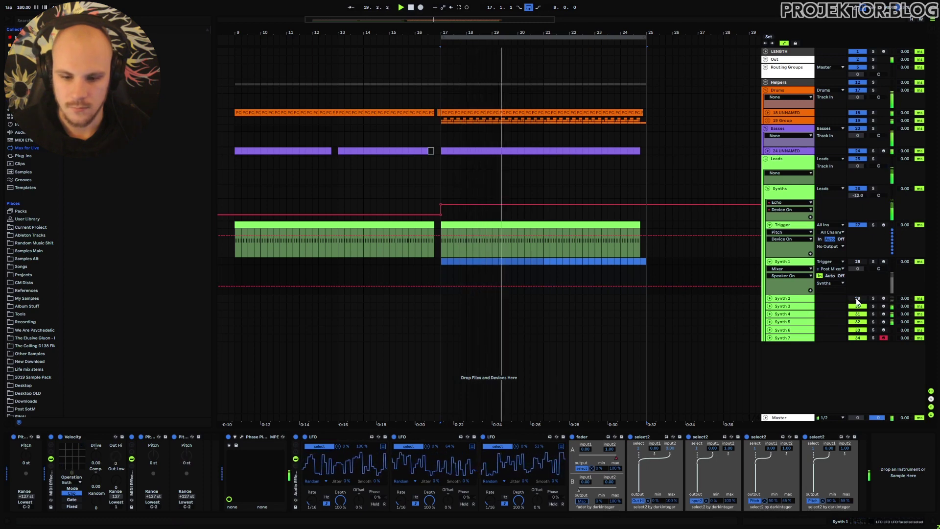
click(857, 299)
click(857, 261)
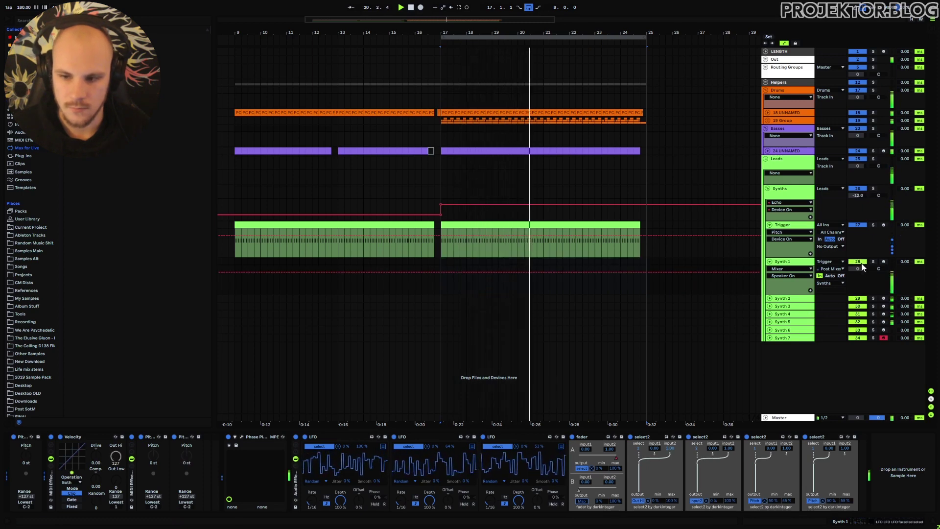
click(858, 299)
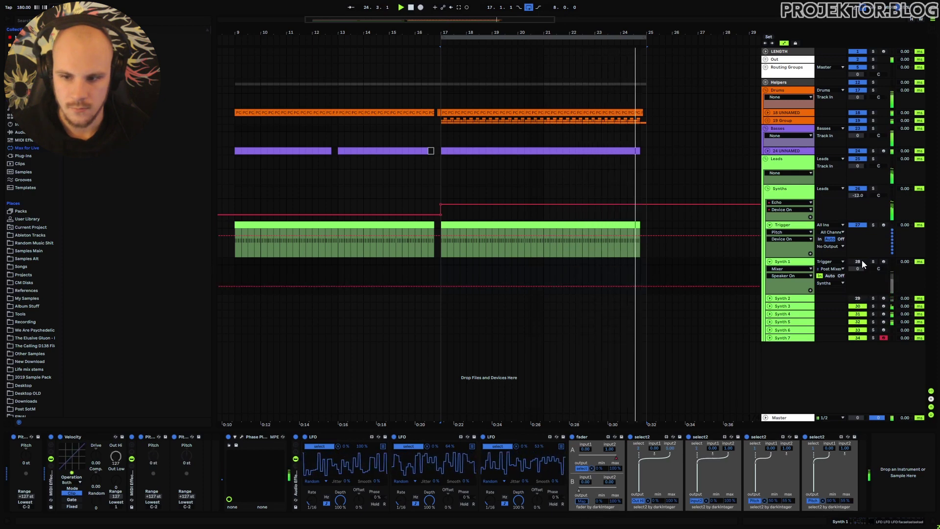
click(858, 299)
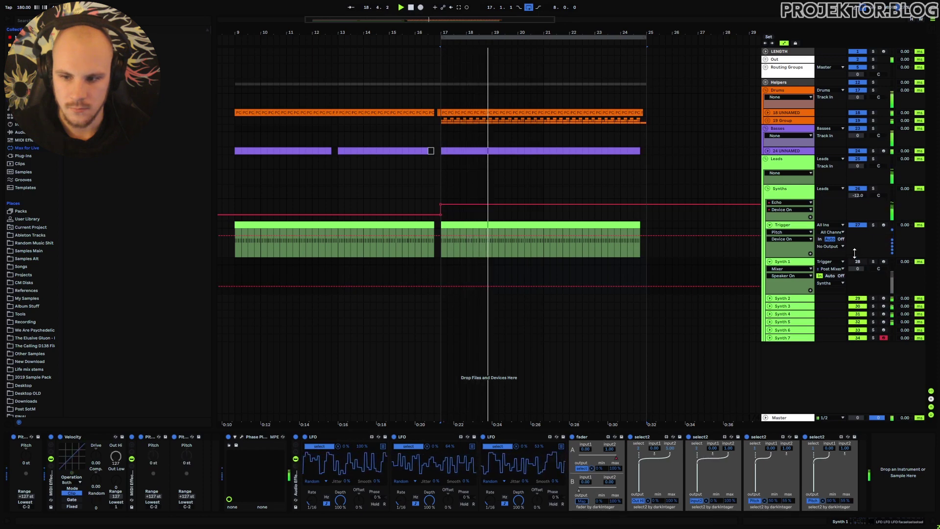
click(858, 262)
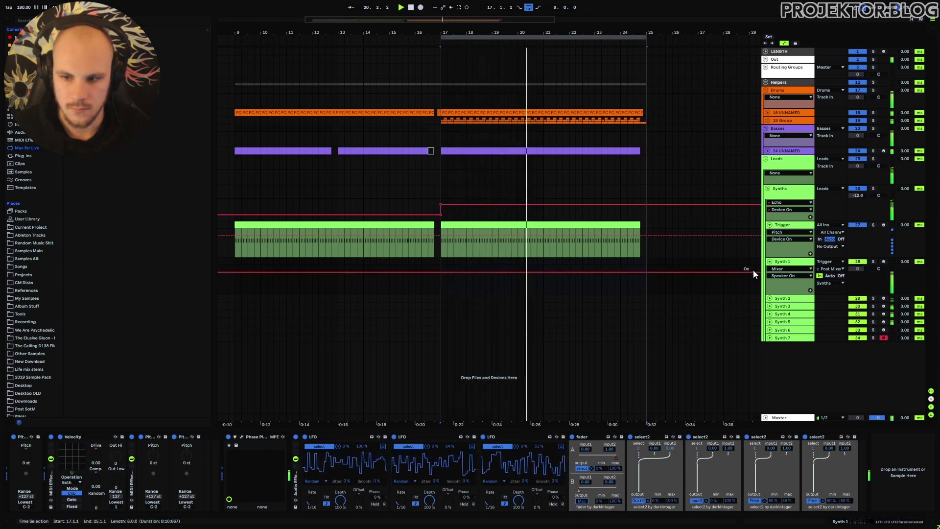
key(space)
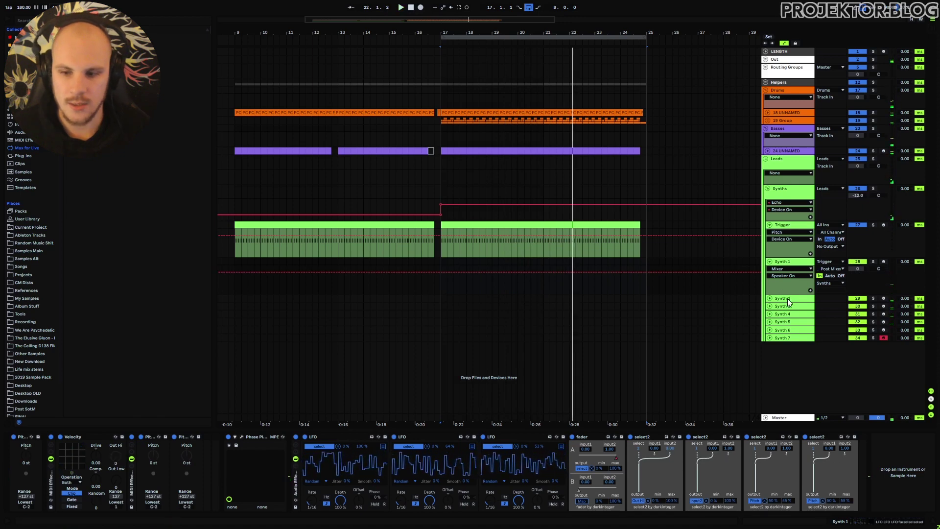
Step: Solo Synth 2 and play the arrangement from bar 17 to hear it alone
click(785, 299)
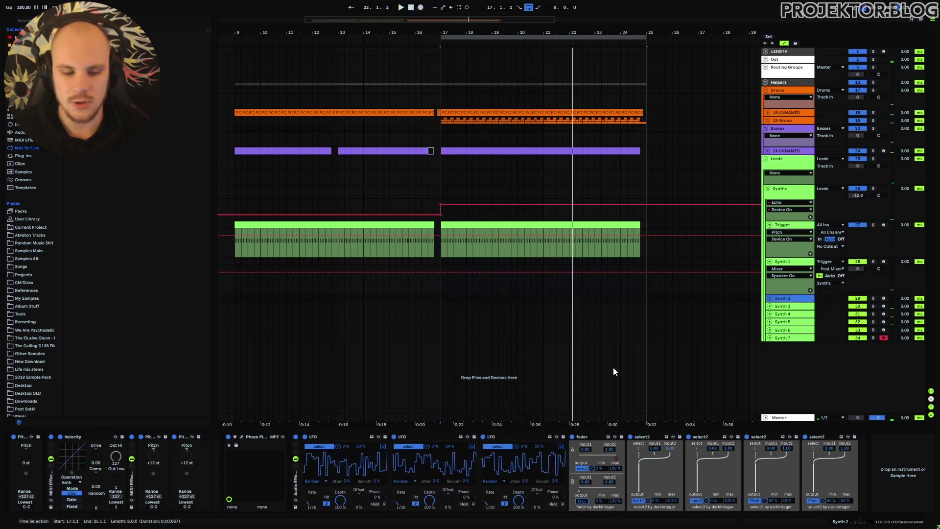
click(872, 298)
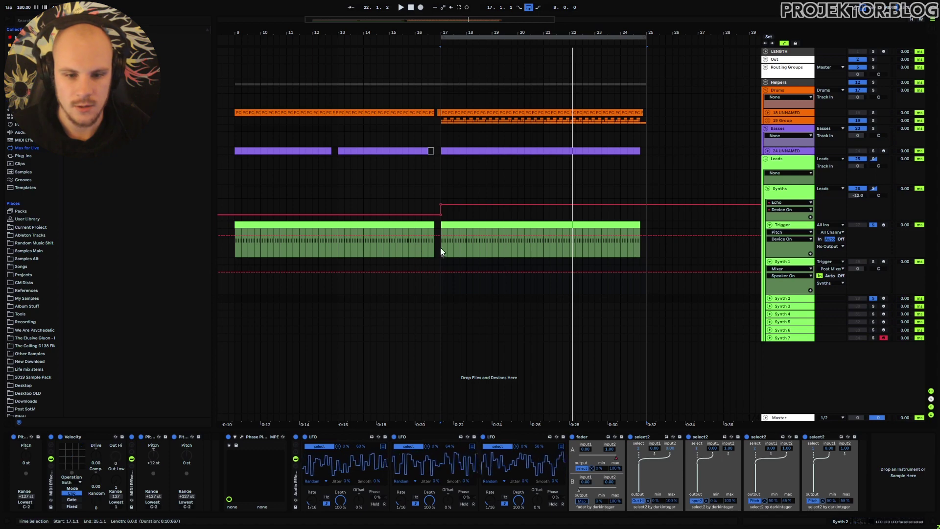
key(space)
click(447, 247)
key(space)
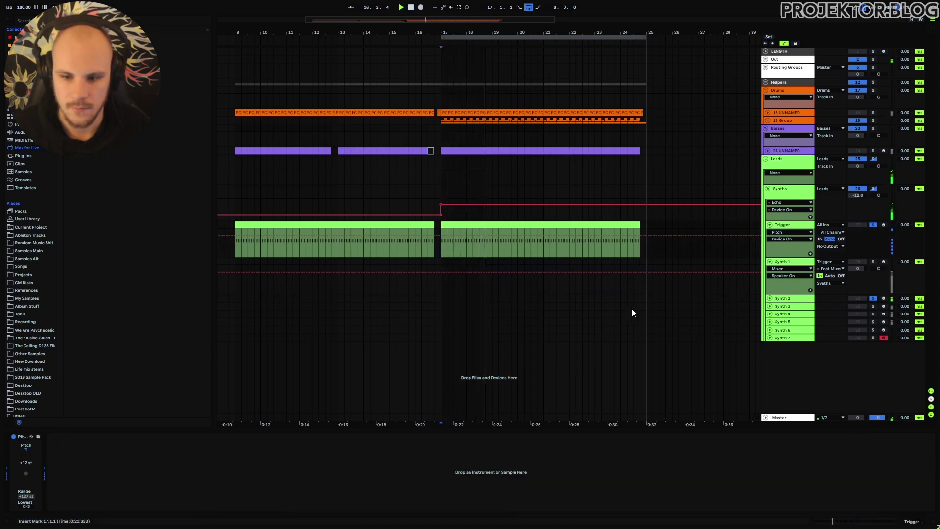
click(786, 298)
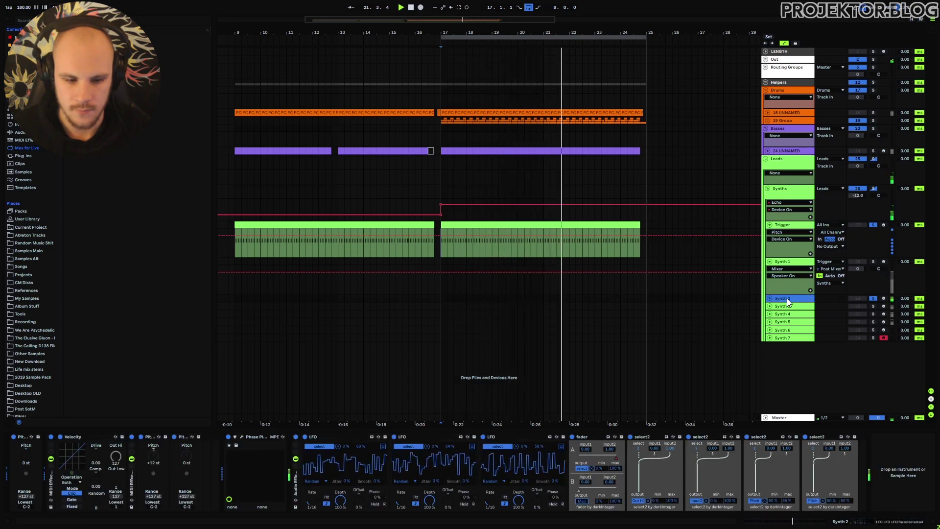
key(space)
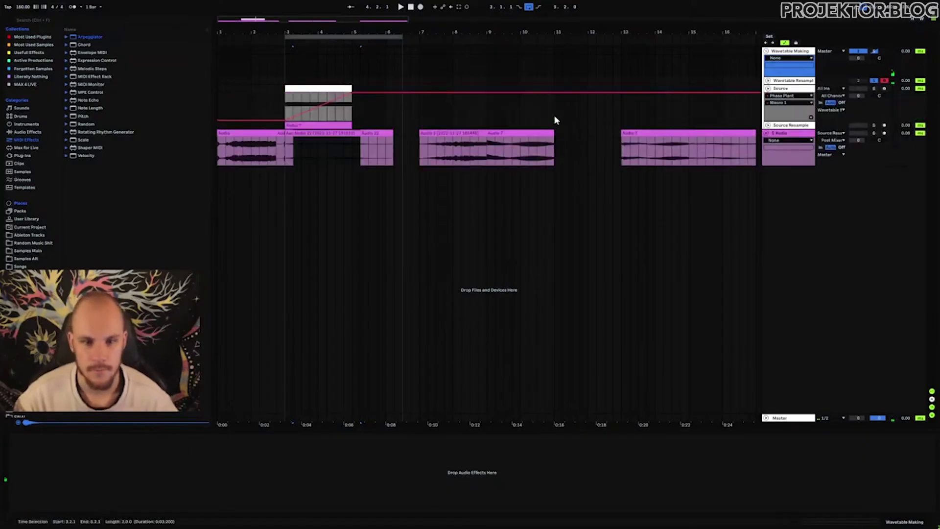
Step: Replace Phase Plant on the Source track with Serum
click(789, 89)
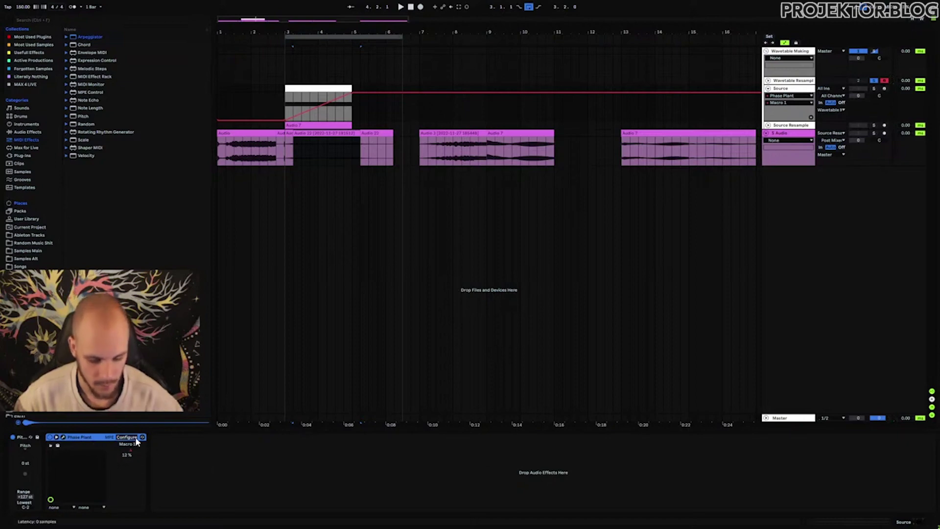
key(Delete)
right_click(186, 449)
mouse_move(240, 260)
click(288, 259)
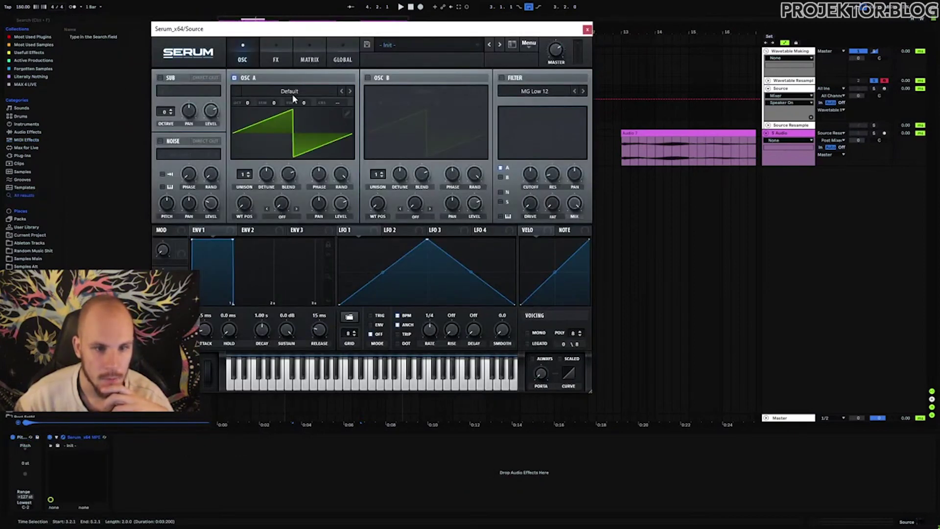
Step: Enable Serum's oscillator B and load the User SSQ Carrier wavetable into it
click(368, 79)
click(377, 93)
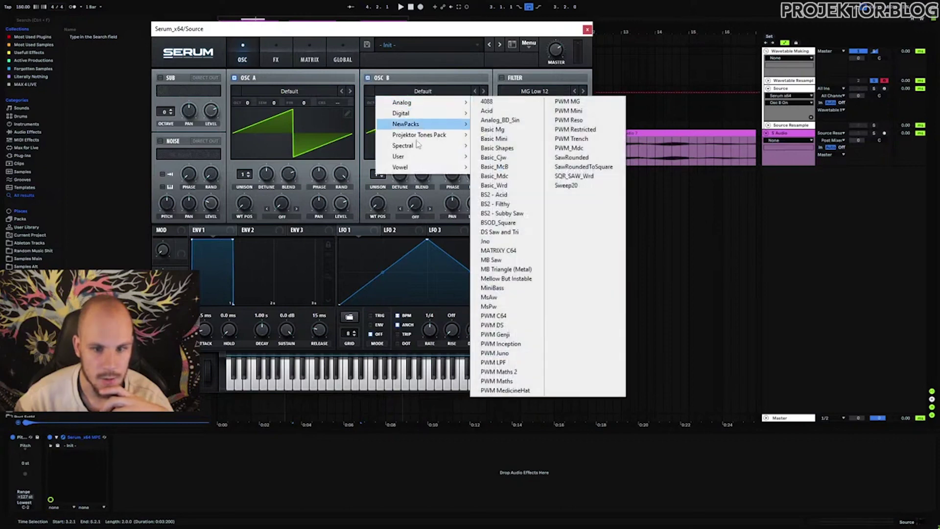
mouse_move(413, 157)
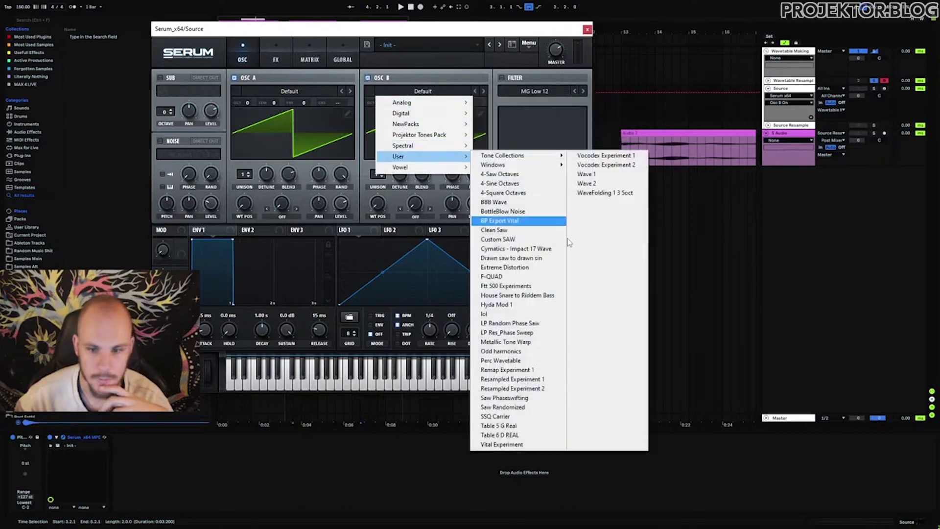
click(519, 416)
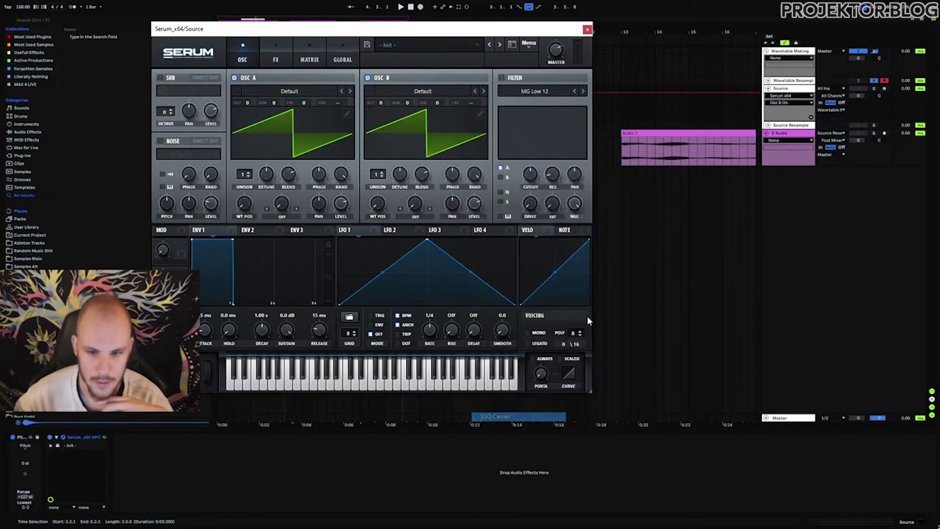
drag(388, 205, 388, 196)
Step: Set oscillator A's warp to FM (From B), try its amount, then select the Serum device
click(282, 216)
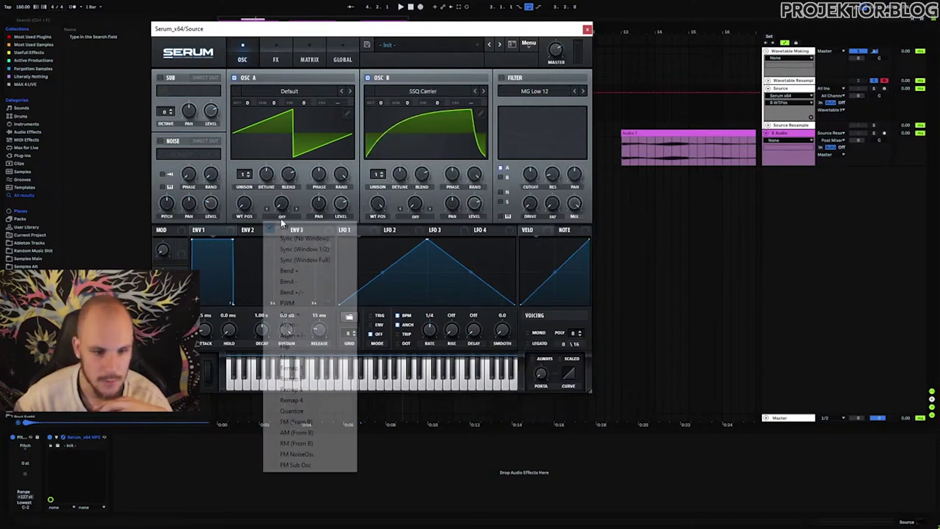
click(296, 421)
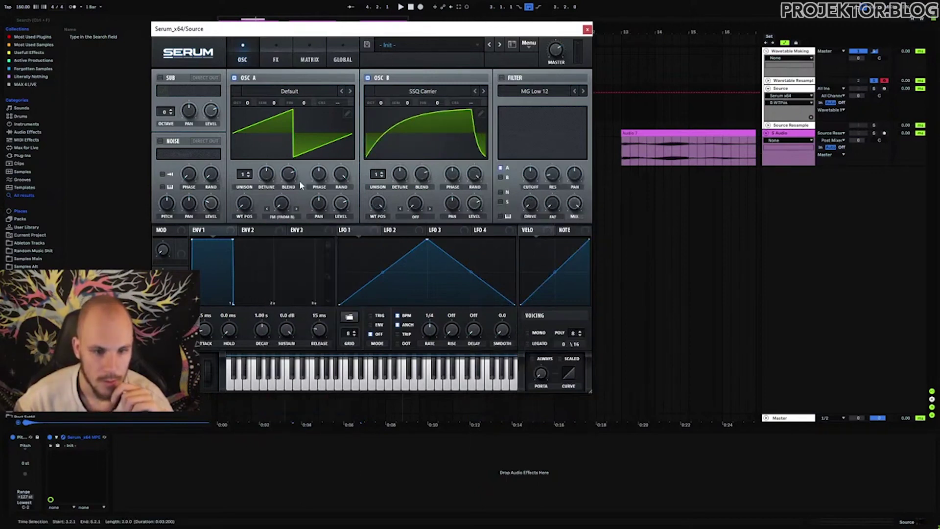
drag(283, 206, 290, 335)
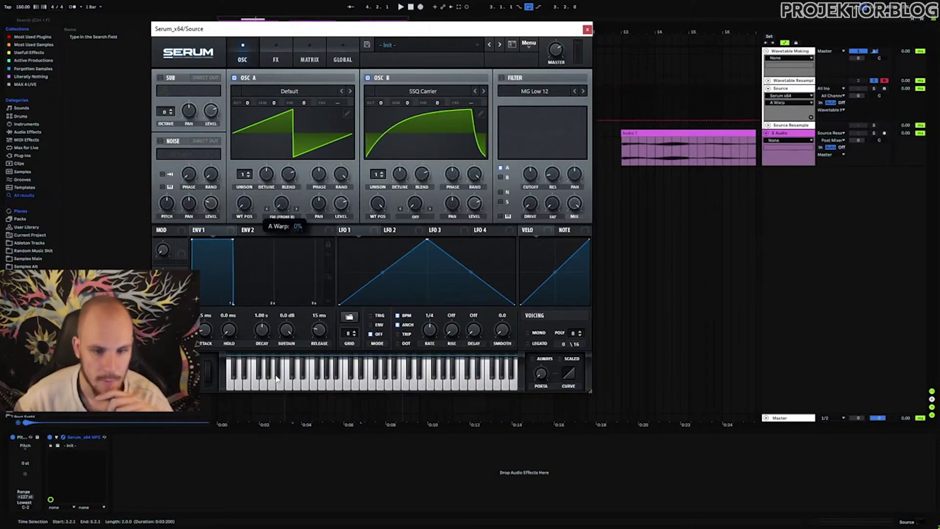
click(473, 204)
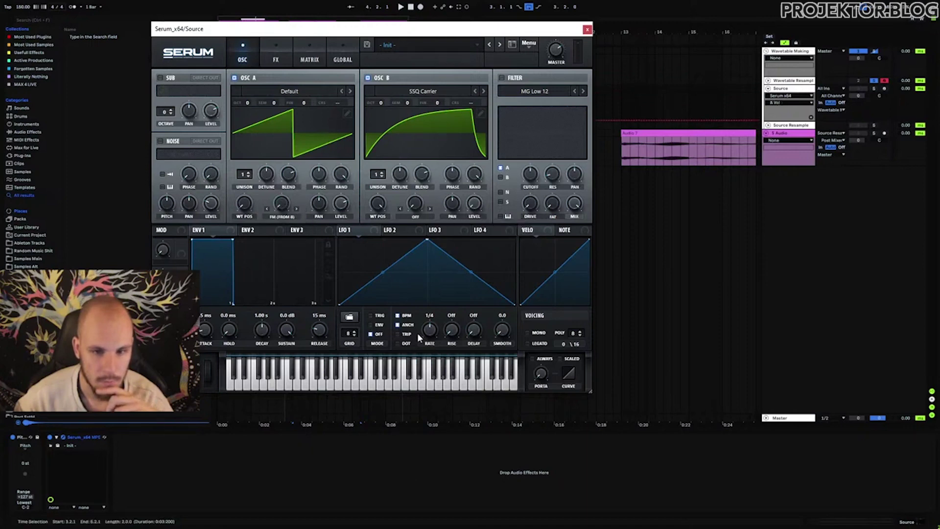
click(83, 436)
Step: Replace Serum on the Source track with Phase Plant
key(ctrl+alt+p)
key(Delete)
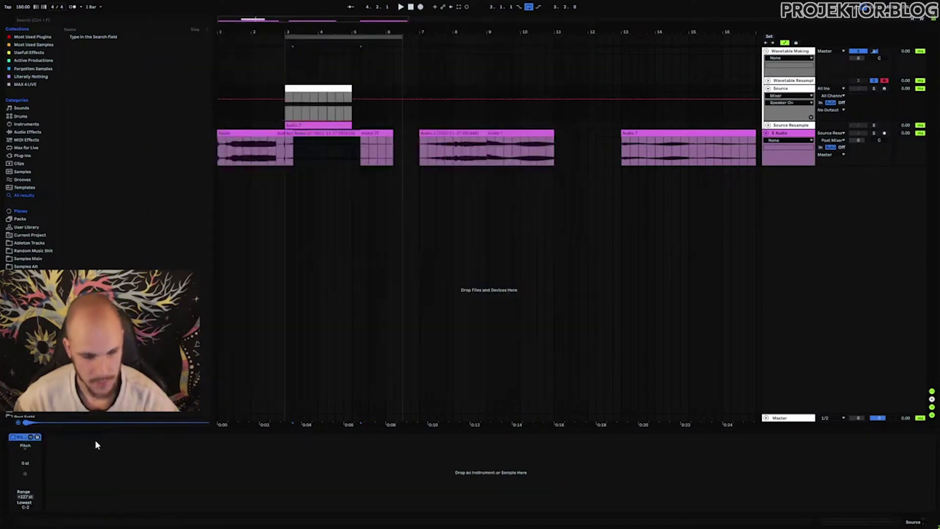
right_click(178, 447)
mouse_move(254, 257)
click(316, 279)
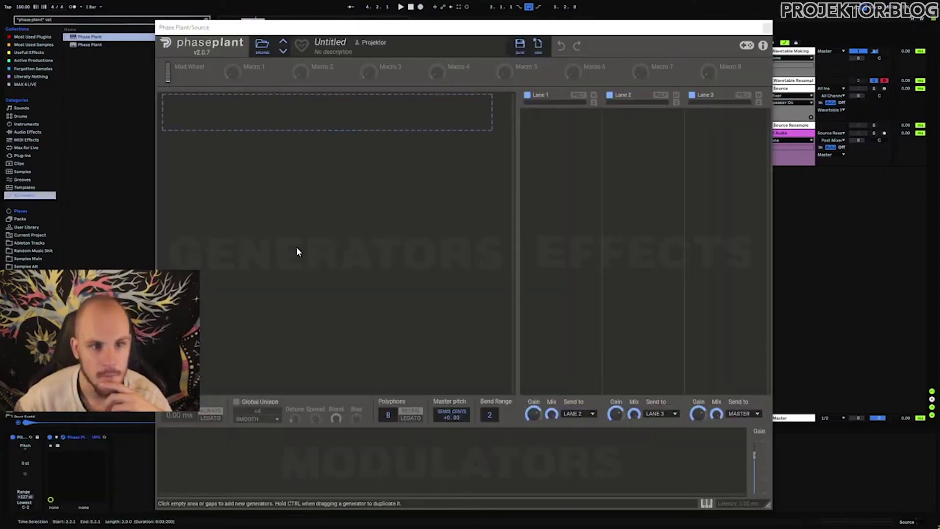
Step: Add a Wavetable generator to the Phase Plant patch
click(309, 118)
click(331, 176)
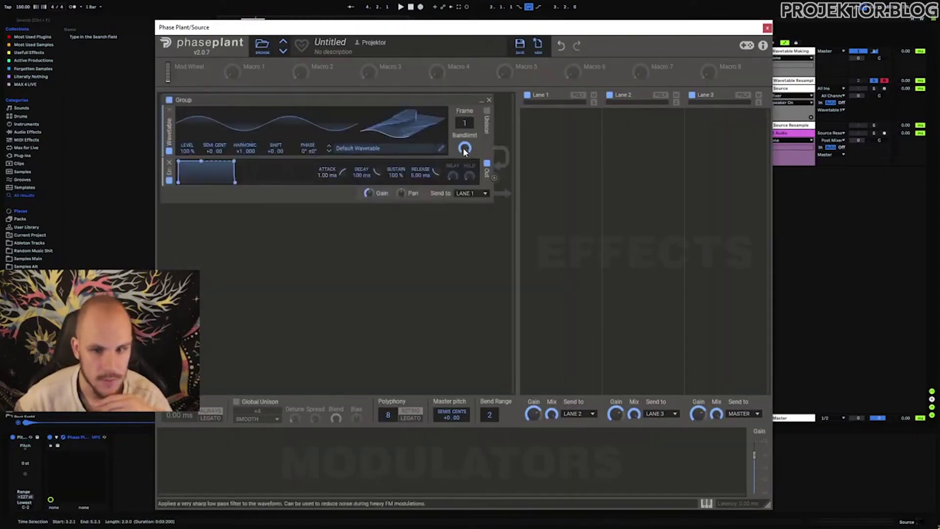
click(439, 149)
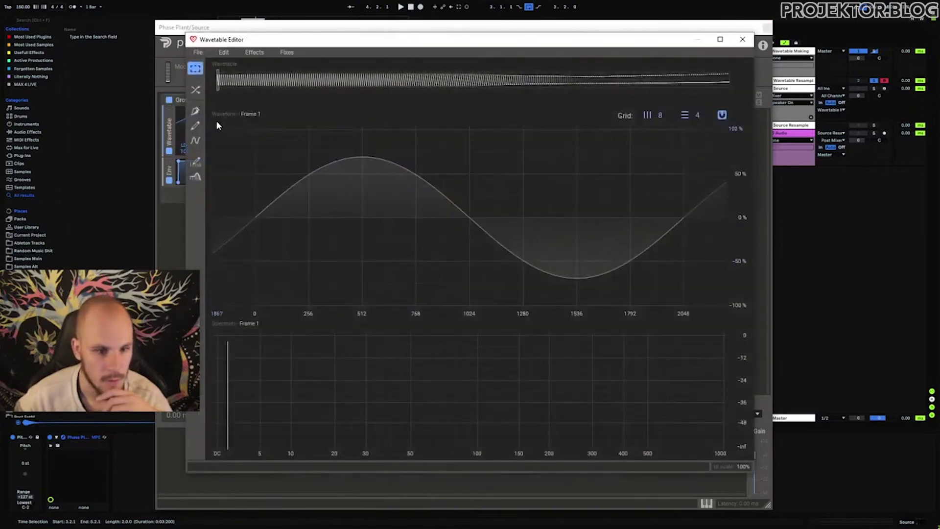
click(743, 39)
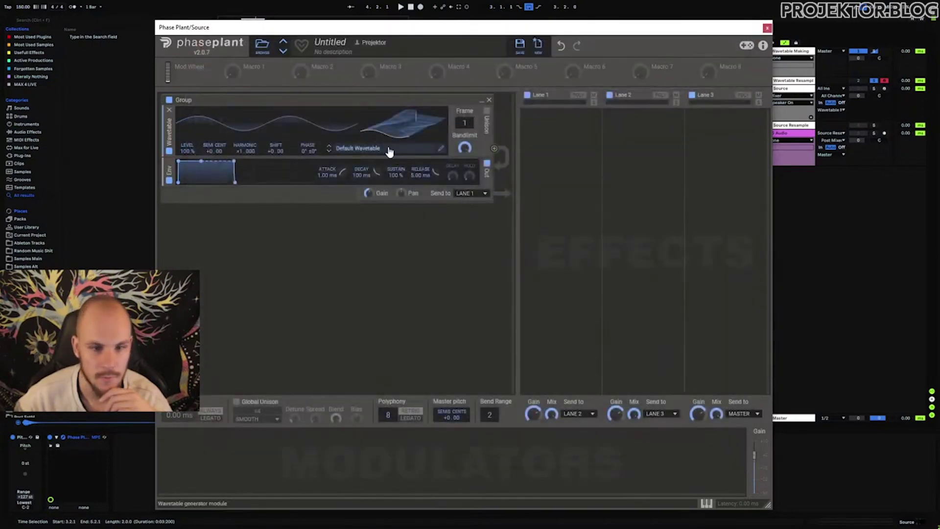
Step: Load the SSQ Carrier wavetable from Tables > User into the generator
click(388, 150)
scroll(455, 286, down, 3)
click(454, 349)
drag(449, 183, 939, 205)
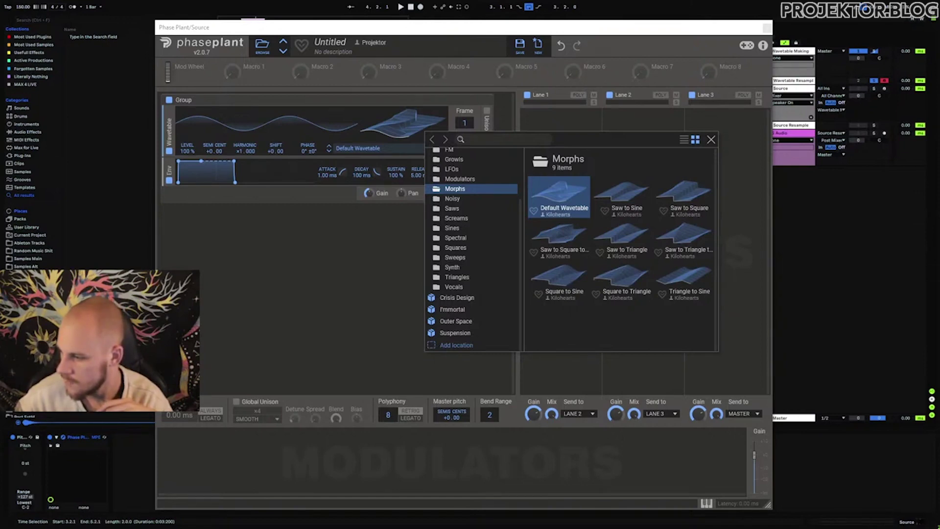
scroll(470, 245, up, 3)
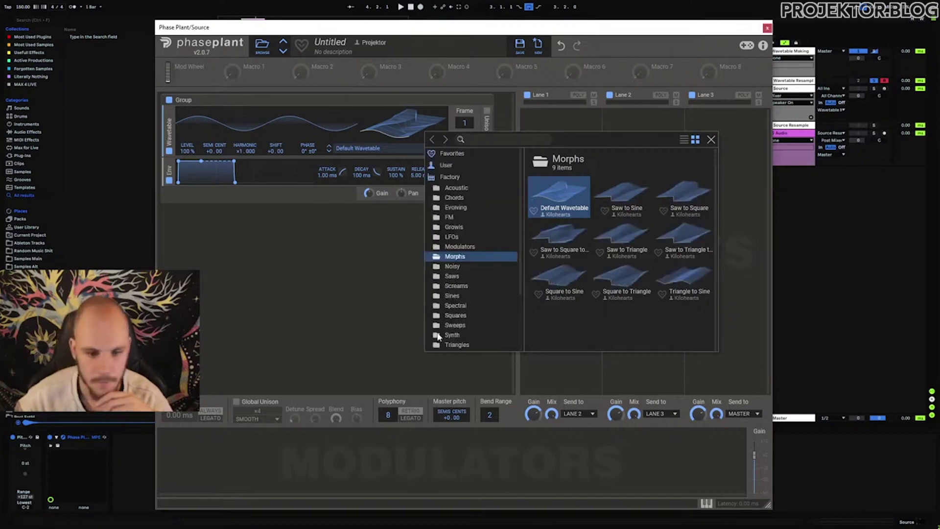
scroll(438, 336, down, 4)
click(453, 333)
scroll(461, 316, down, 4)
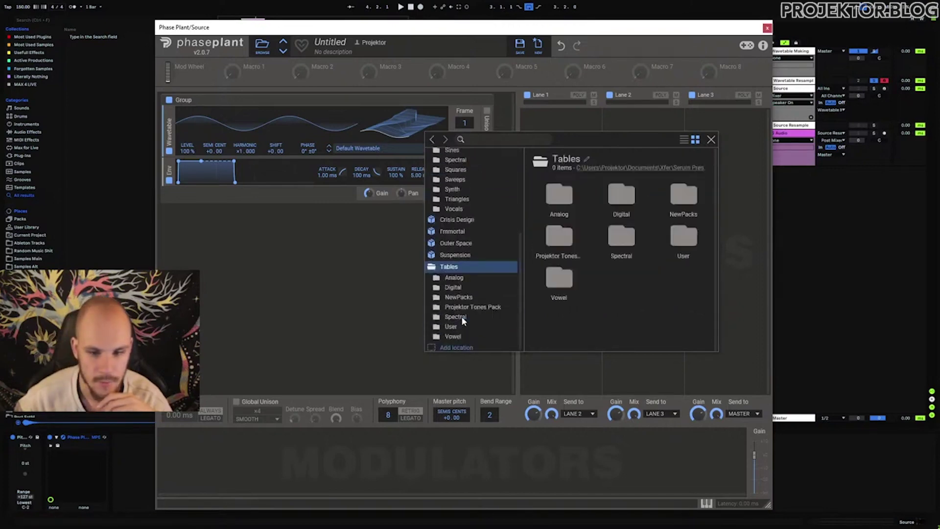
click(449, 325)
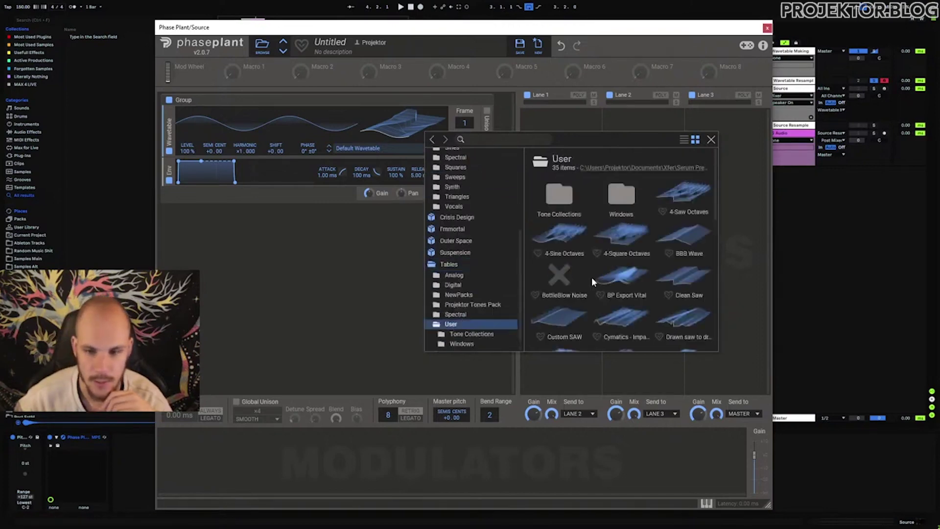
scroll(636, 293, down, 1)
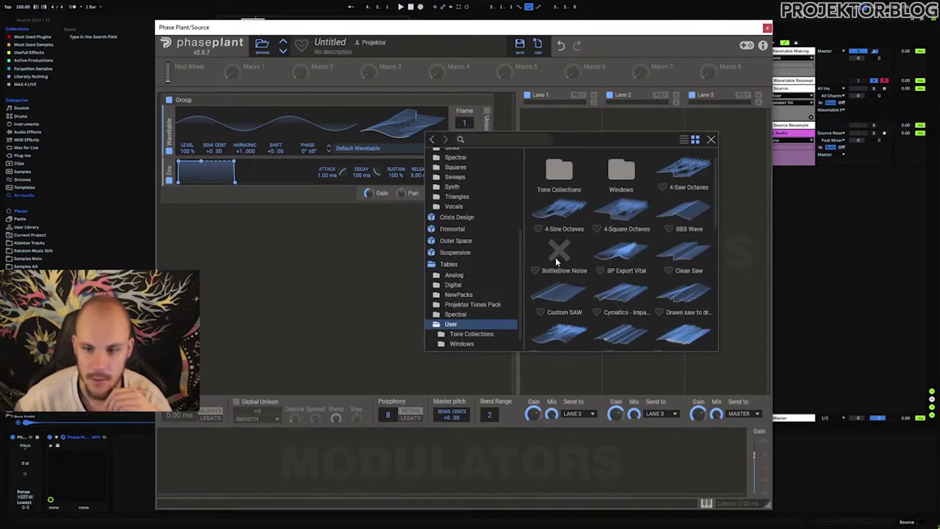
scroll(556, 260, down, 10)
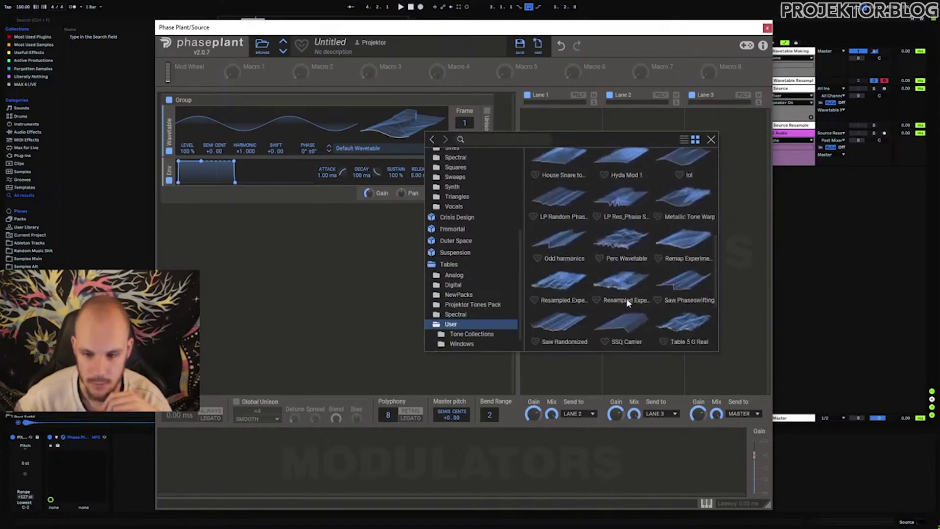
scroll(641, 304, down, 1)
double_click(627, 275)
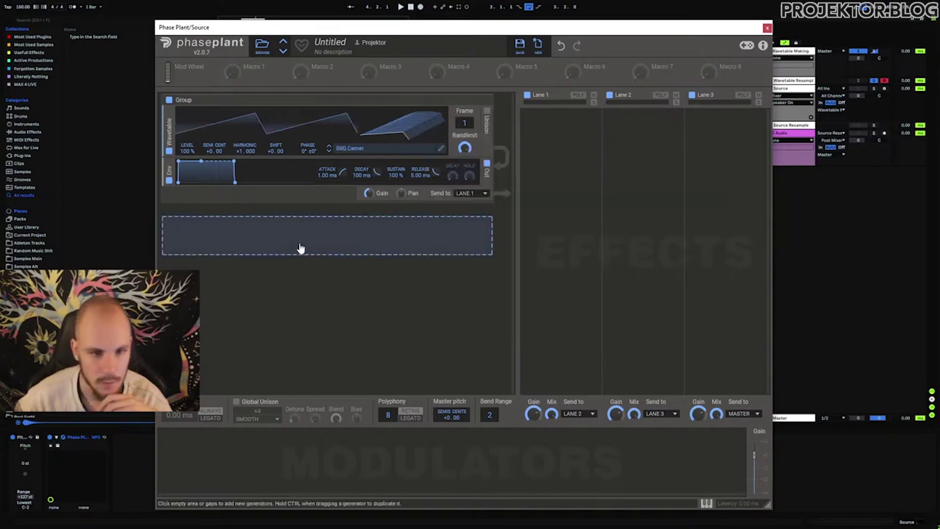
Step: Add an Analog generator and place it above the Wavetable generator
click(299, 212)
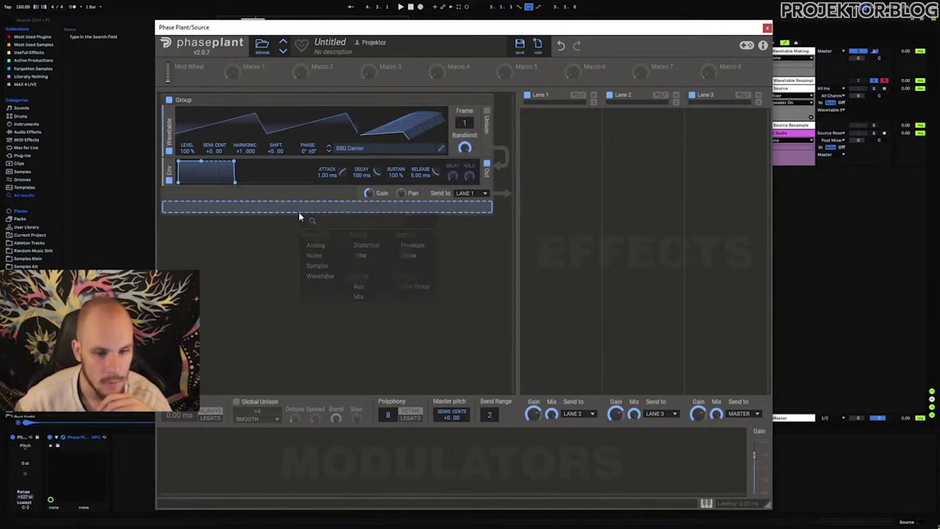
click(323, 245)
drag(168, 222, 168, 118)
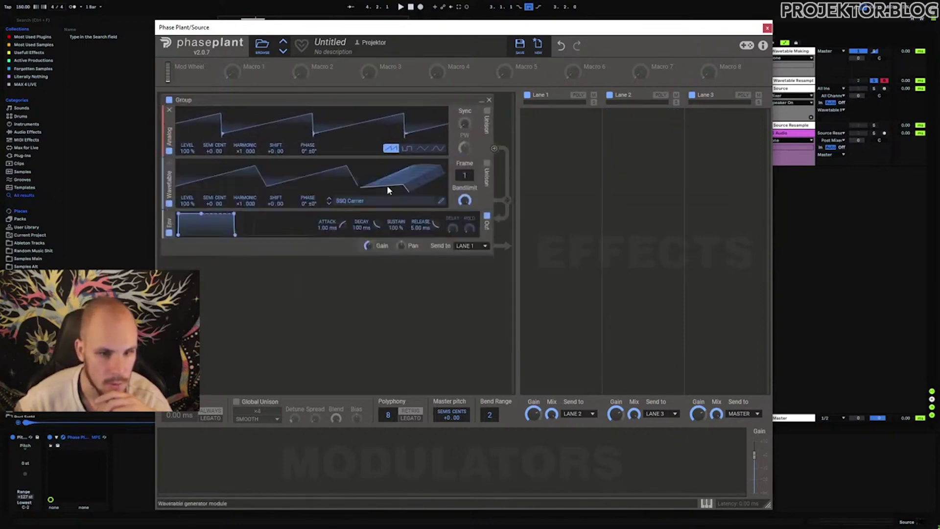
drag(170, 181, 178, 259)
Step: Scan the wavetable to its last frame, route it to the Analog phase, and make the Analog a sine
drag(465, 219, 465, 161)
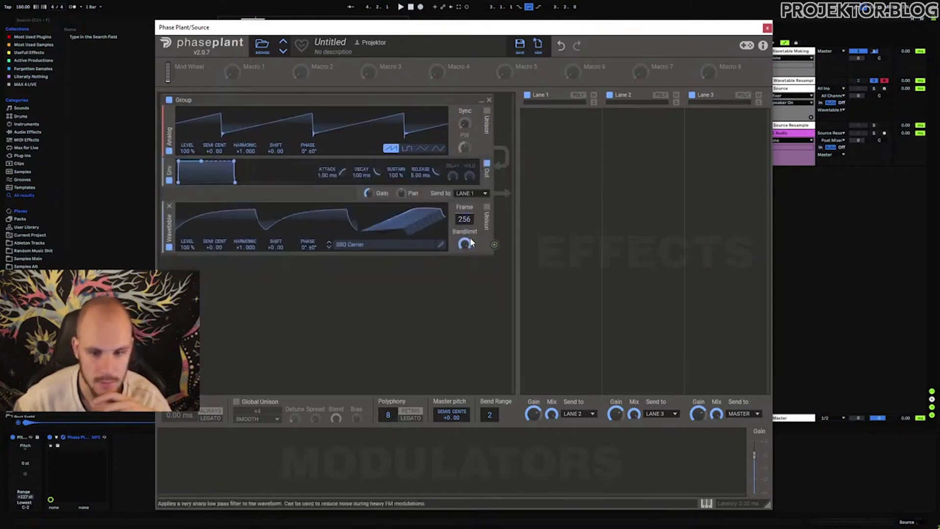
click(495, 244)
drag(202, 170, 307, 157)
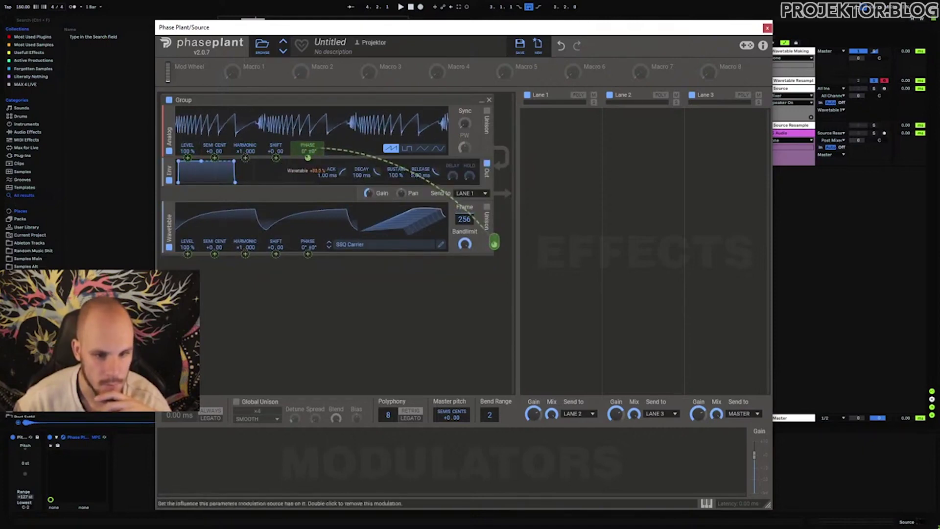
click(441, 148)
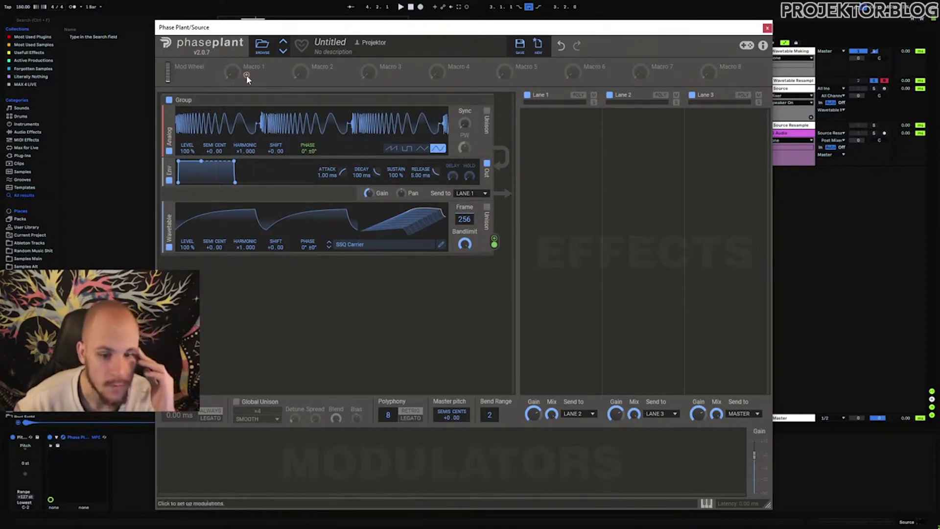
Step: Map Macro 1 to the Analog phase at about 62%, and set the Wavetable phase to 132°
drag(246, 75, 309, 168)
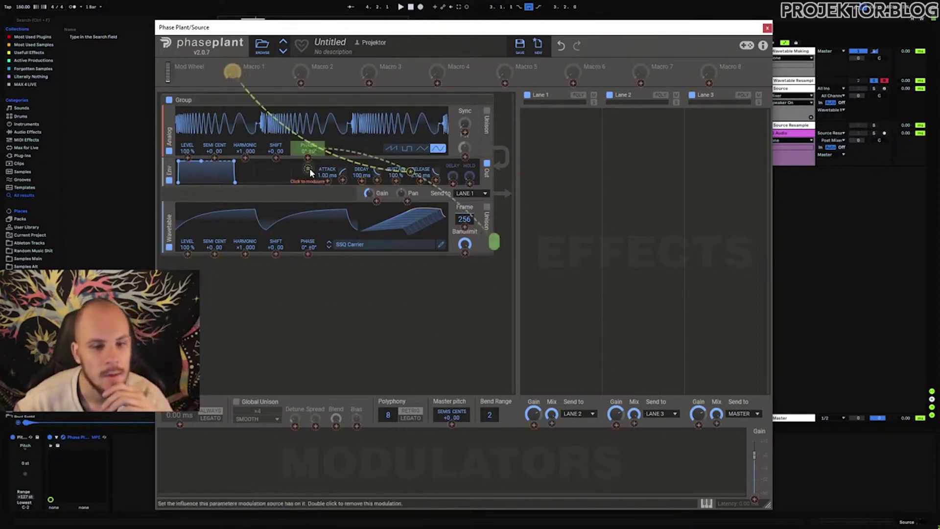
click(310, 168)
mouse_move(232, 74)
mouse_down()
mouse_move(233, 44)
mouse_move(233, 86)
mouse_up()
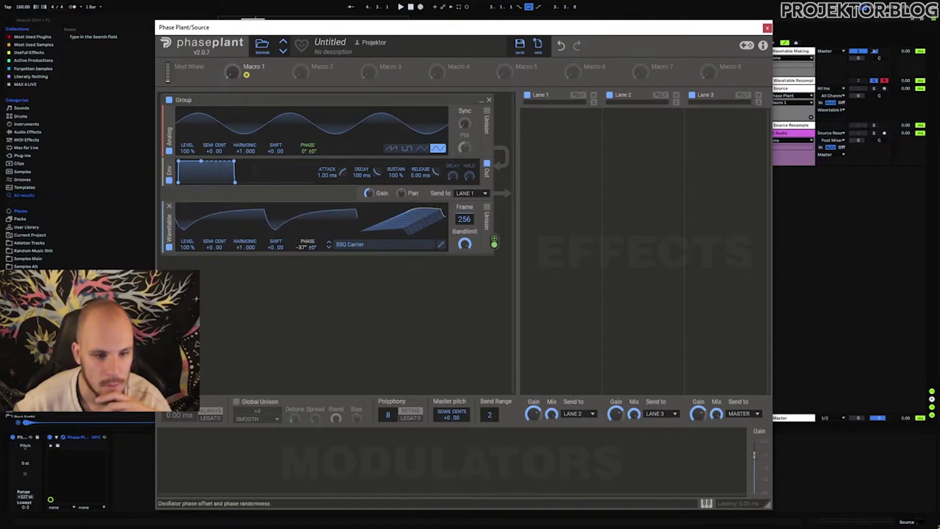
drag(232, 73, 231, 36)
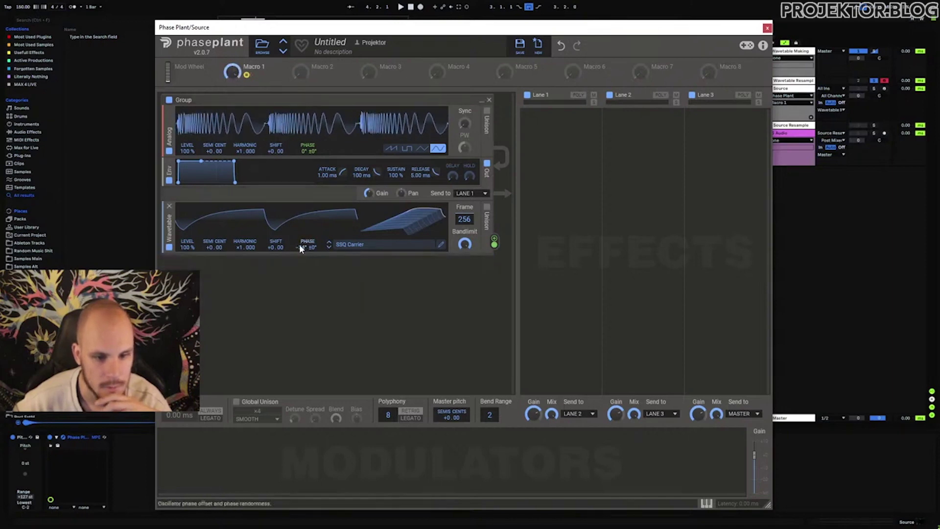
drag(306, 246, 306, 226)
mouse_move(232, 72)
mouse_down()
mouse_move(232, 104)
mouse_move(232, 63)
mouse_move(232, 72)
mouse_up()
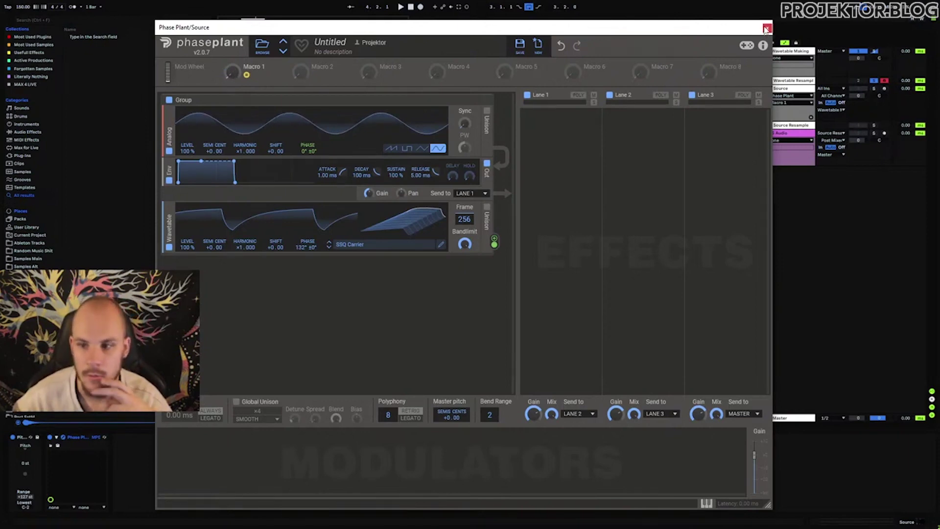
Step: Ramp the automation to 1.00 at the clip's end and feed Source Resample from the Source track
drag(719, 28, 663, 242)
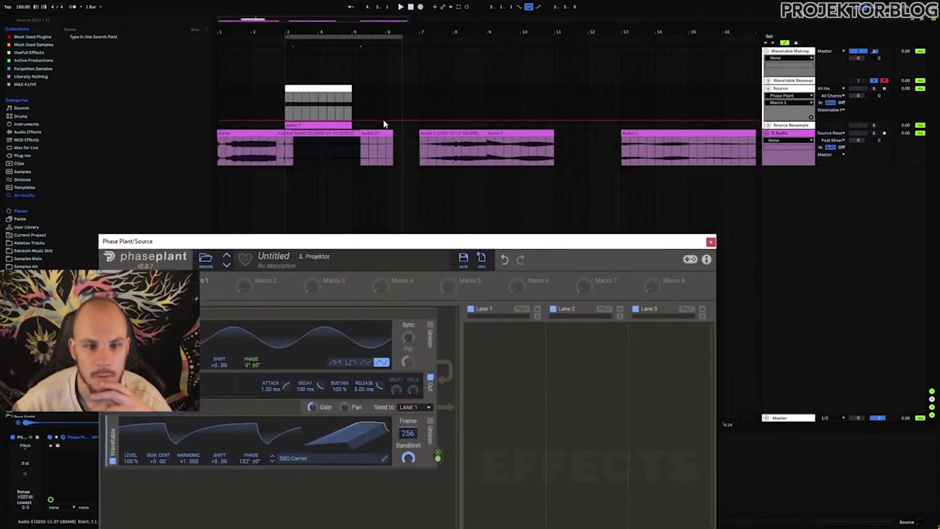
click(292, 120)
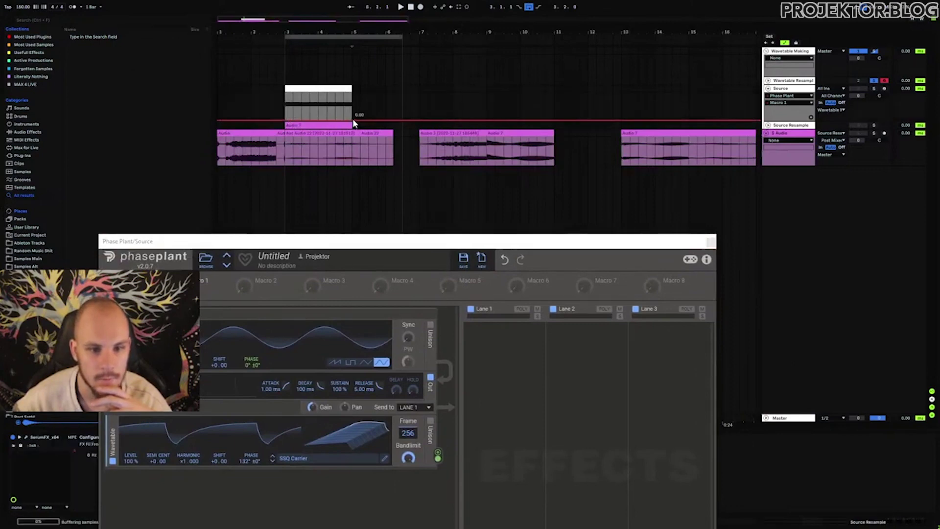
drag(352, 120, 352, 92)
click(768, 125)
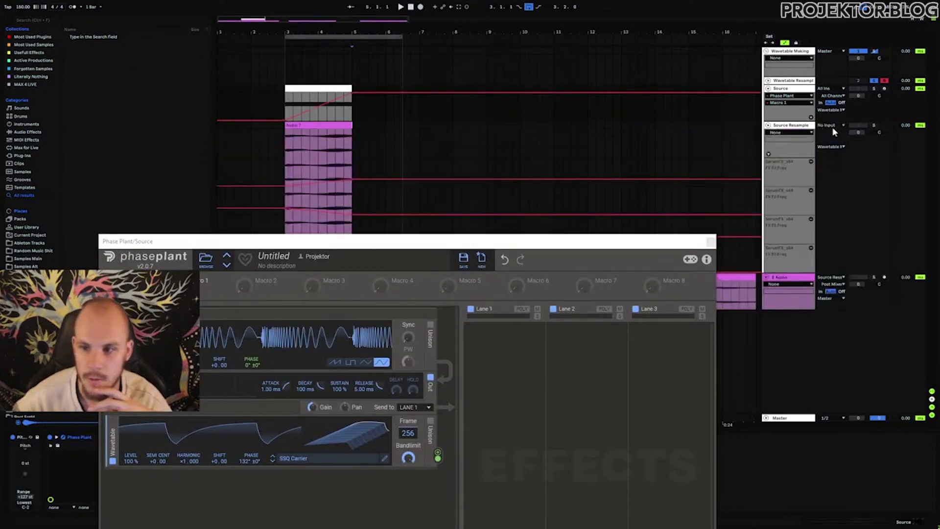
click(832, 126)
click(830, 166)
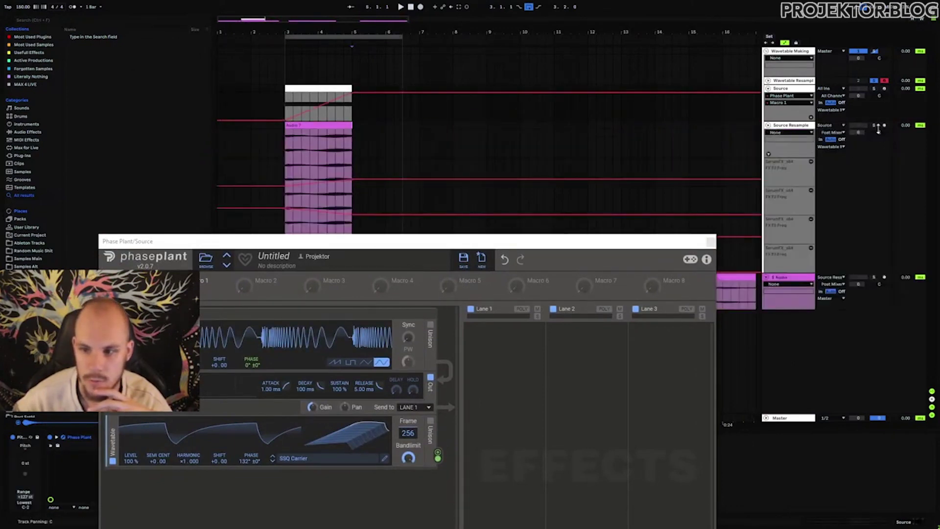
click(710, 240)
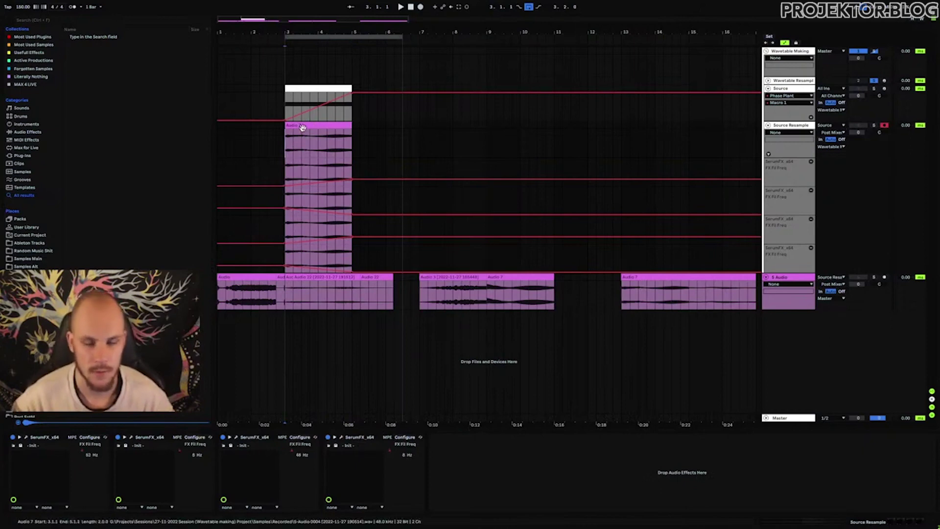
key(space)
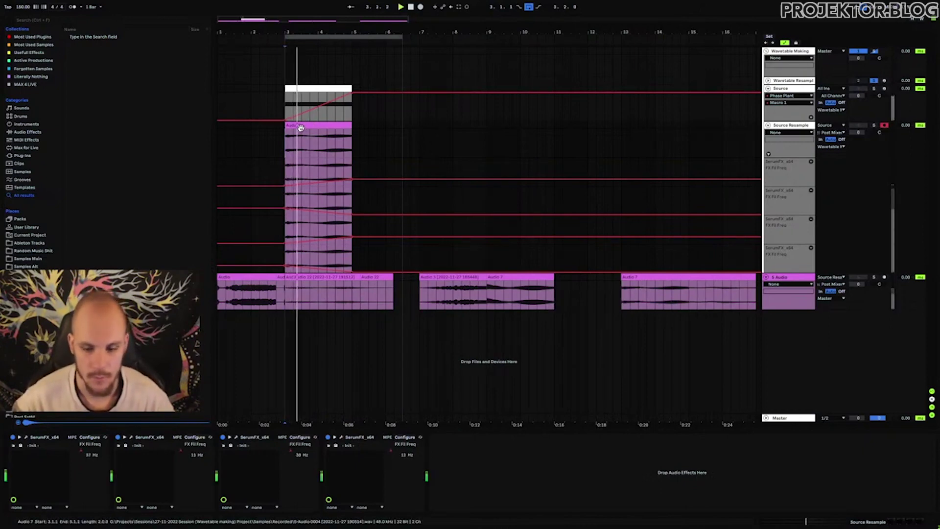
Step: Group the Source track as Source Wrapper and make it Source Resample's input
click(785, 91)
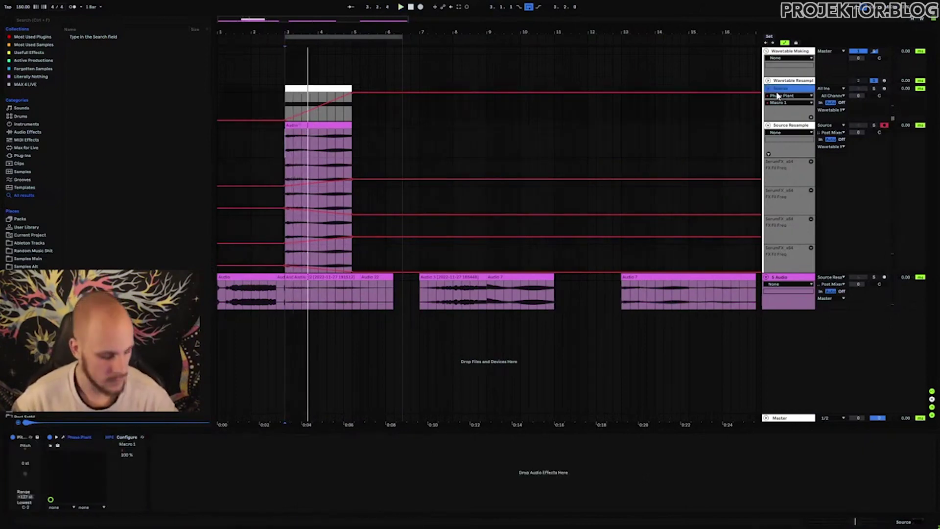
key(ctrl+g)
click(830, 156)
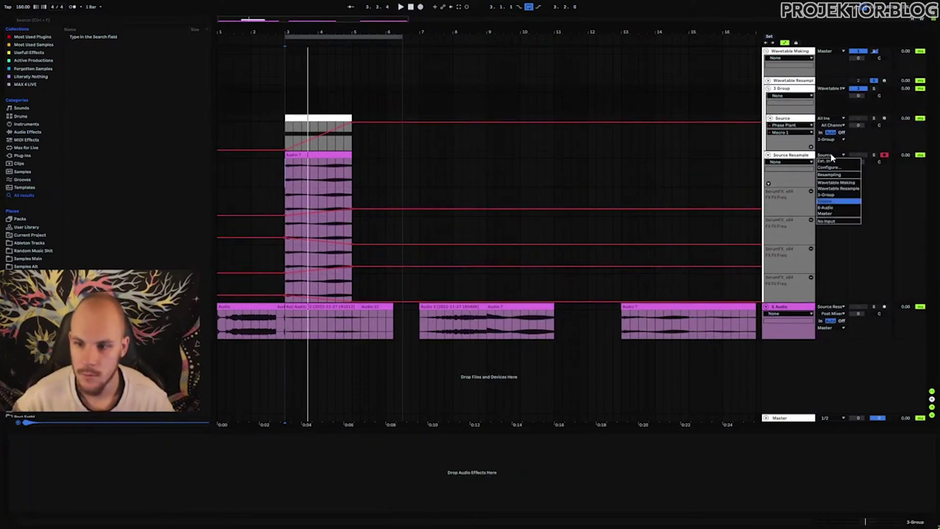
click(832, 194)
right_click(784, 93)
click(807, 129)
text(Source B)
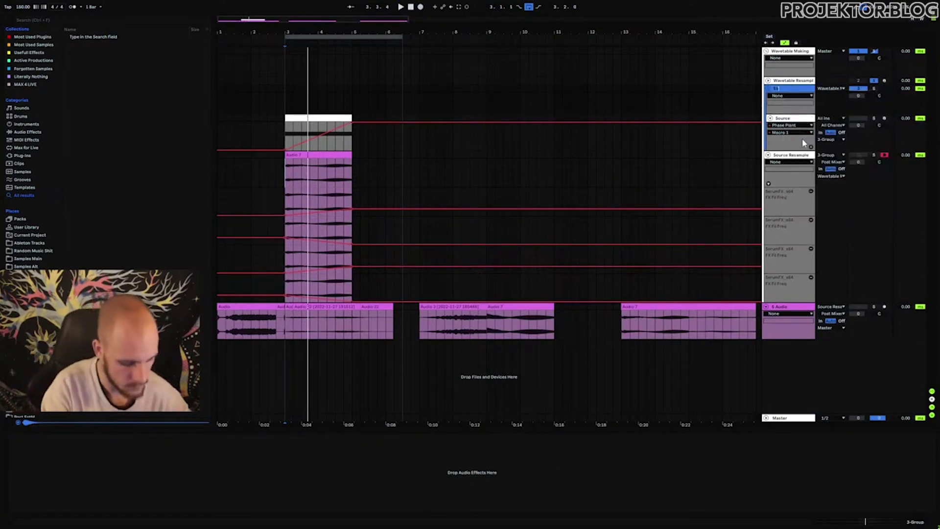
text(rapper)
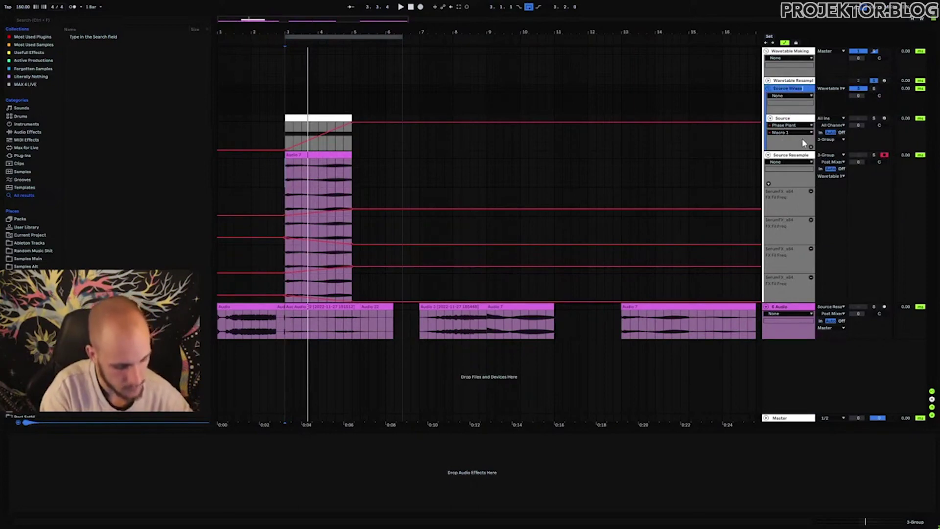
click(790, 118)
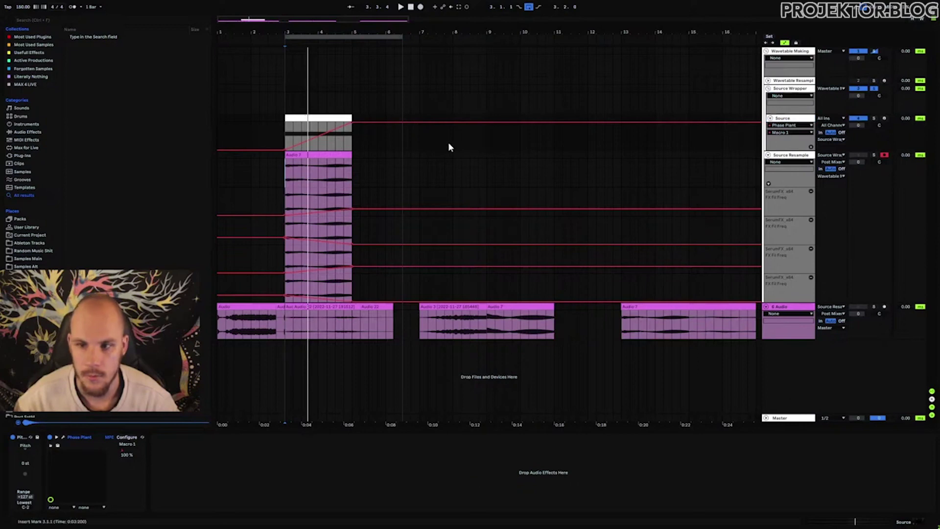
Step: Shorten the loop to end at bar 5 and record a new Source Resample take
key(space)
drag(403, 38, 353, 39)
click(284, 315)
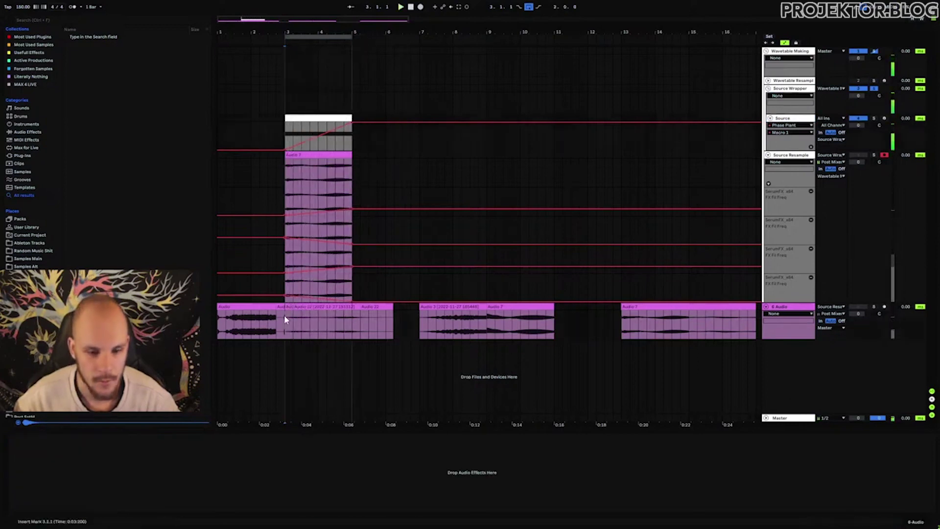
click(419, 7)
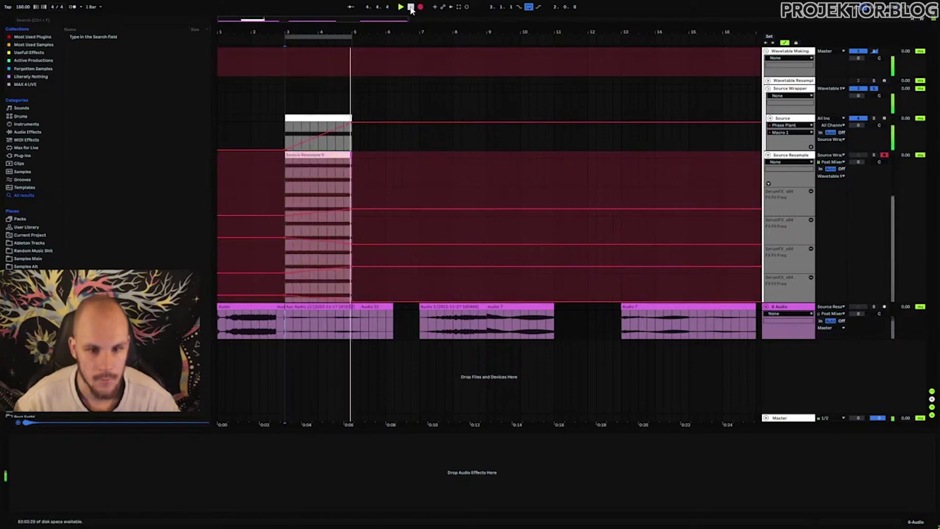
click(411, 7)
Step: Solo Source Resample, delete its four SerumFX effects, and crop the recorded clip
click(292, 156)
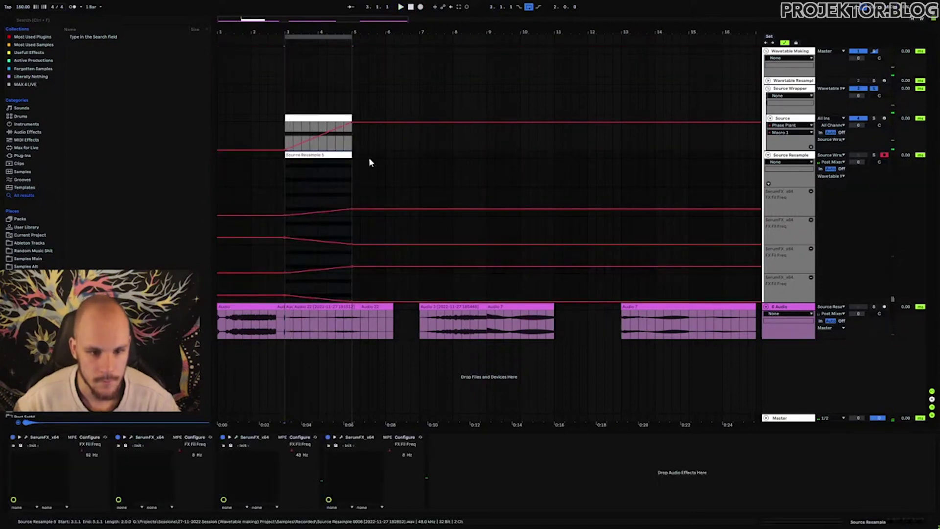
click(873, 155)
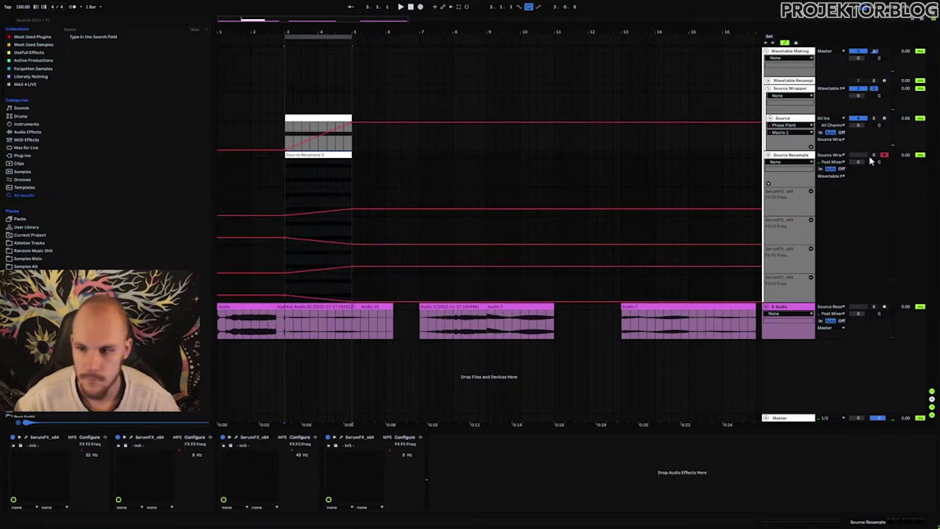
click(789, 155)
click(360, 438)
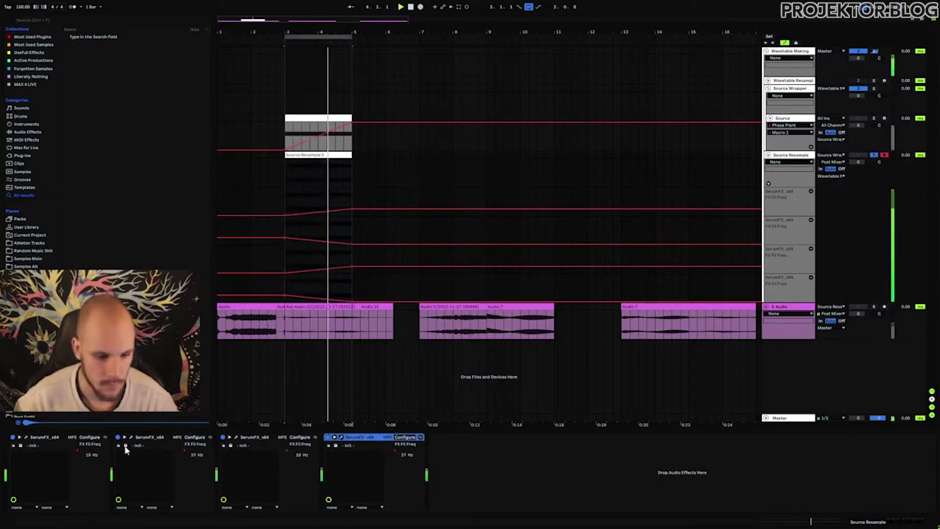
shift+click(38, 436)
key(Delete)
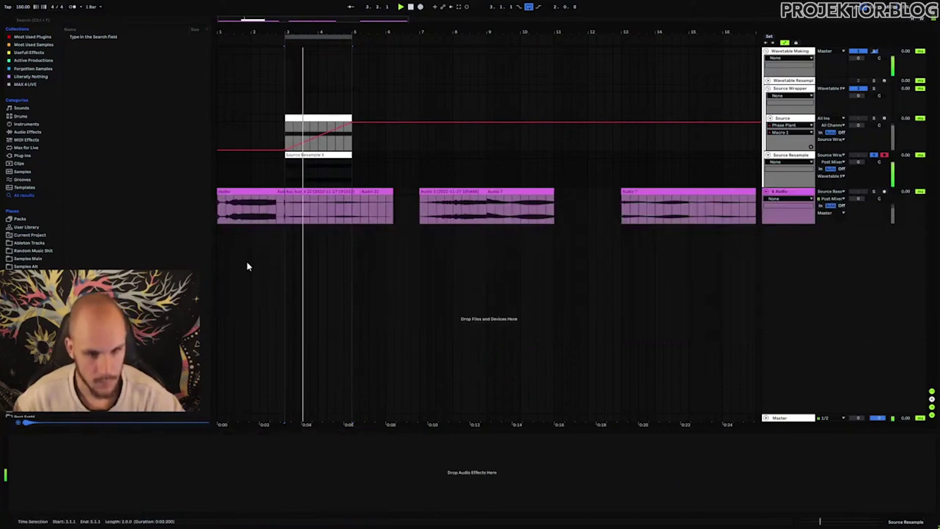
right_click(334, 169)
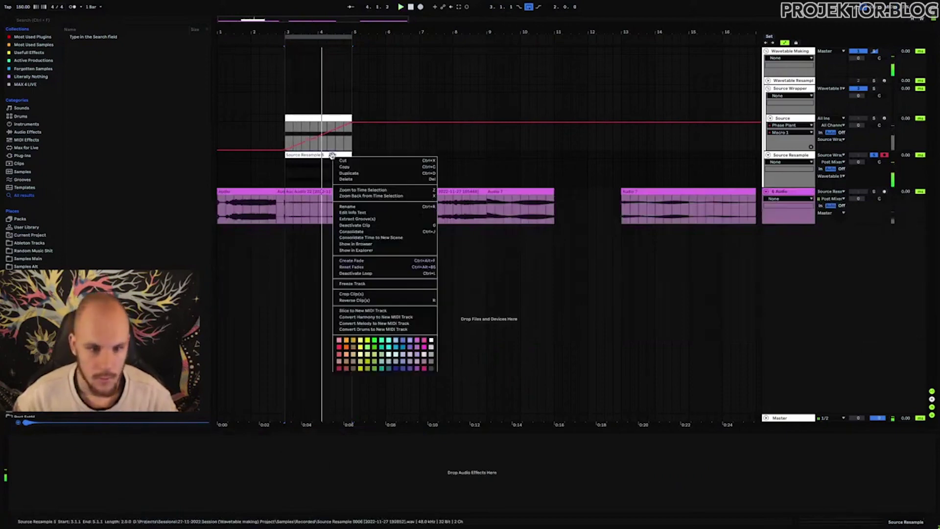
click(361, 293)
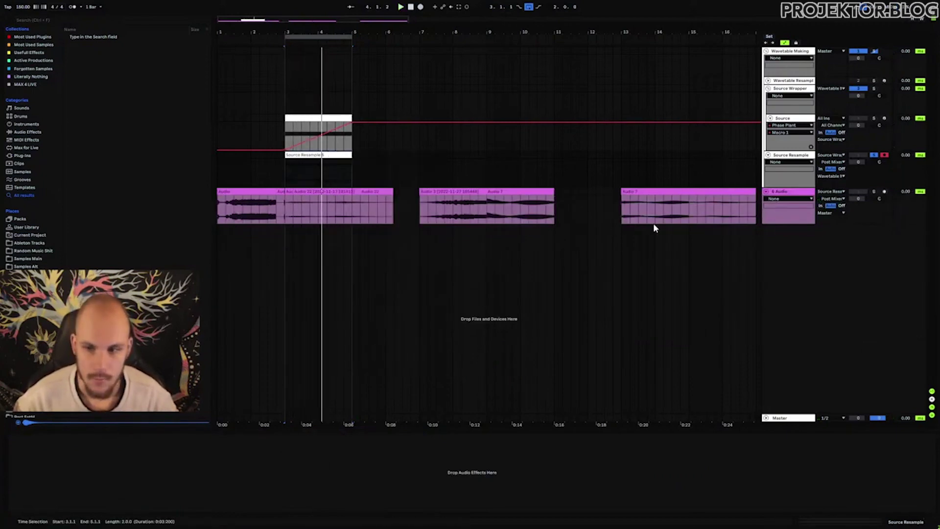
Step: Start a new Phase Plant patch on Wavetable Resample with a Wavetable generator and open its editor
click(789, 80)
click(180, 437)
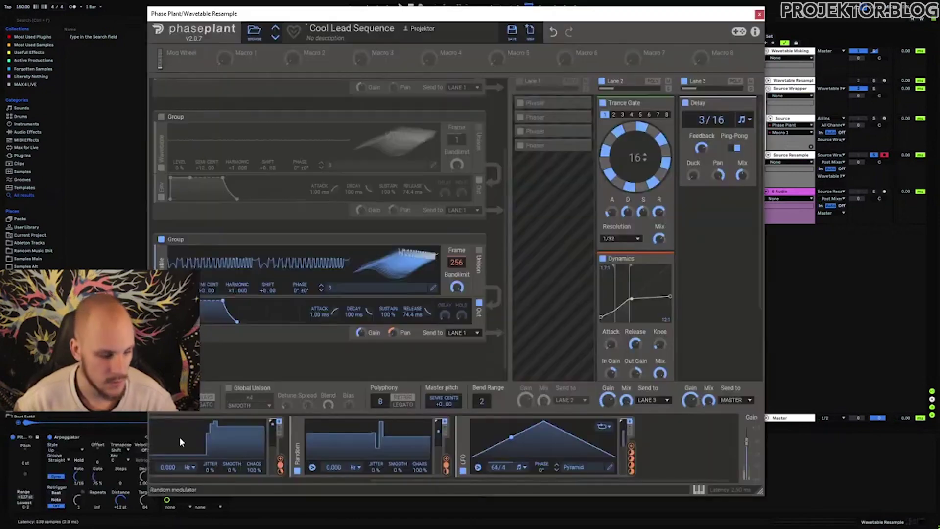
drag(358, 18, 526, 44)
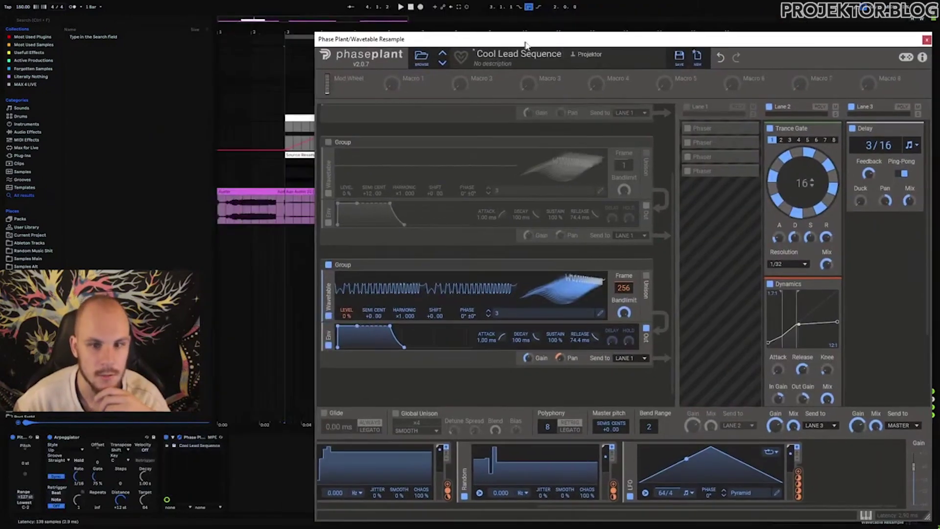
click(697, 56)
click(441, 138)
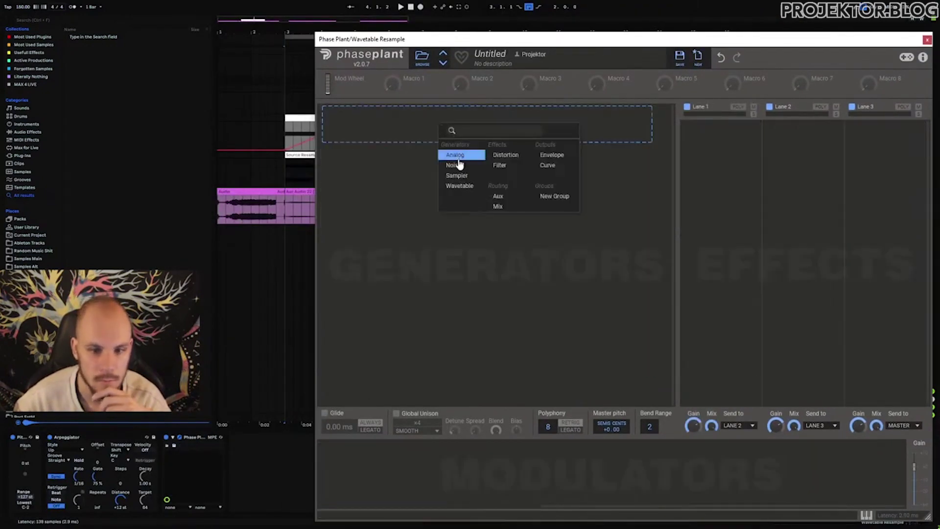
click(459, 186)
click(607, 154)
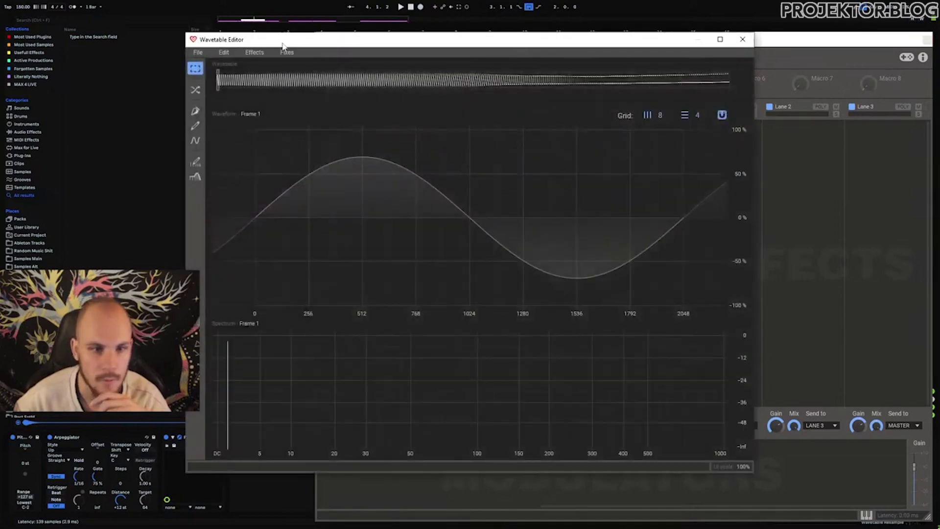
Step: Import the recorded clip as a wavetable with CORRELATE phase alignment
drag(283, 46, 511, 62)
drag(294, 158, 538, 201)
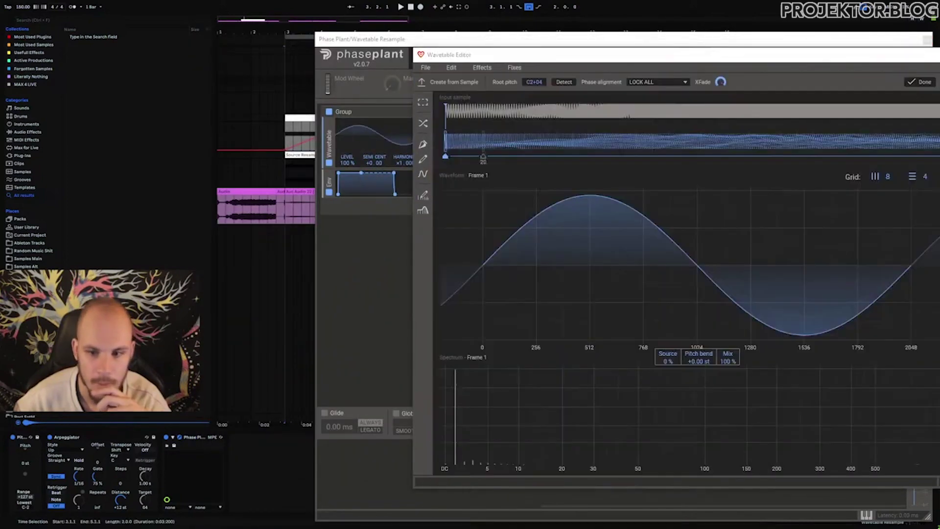
drag(569, 58, 393, 45)
mouse_move(268, 143)
mouse_down()
mouse_move(429, 143)
mouse_move(795, 173)
mouse_move(547, 148)
mouse_move(267, 145)
mouse_up()
click(488, 70)
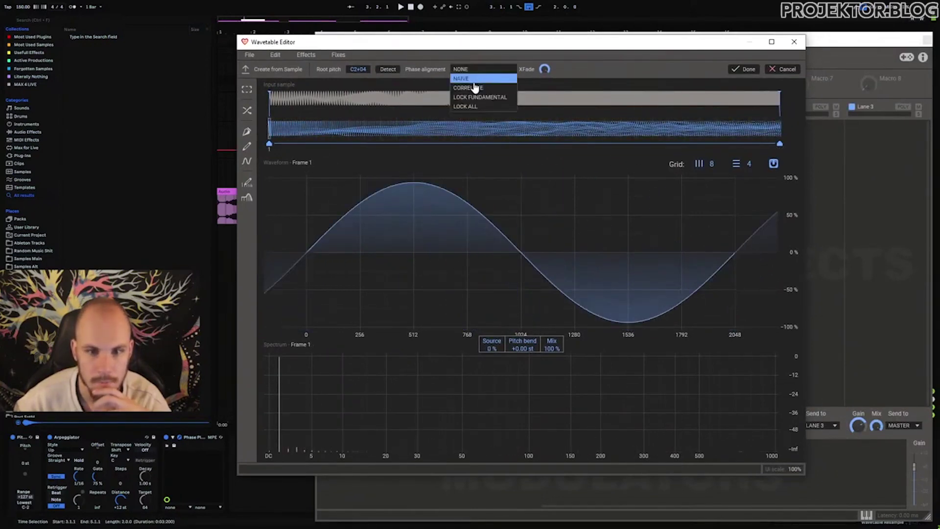
click(475, 89)
mouse_move(268, 143)
mouse_down()
mouse_move(423, 142)
mouse_move(786, 189)
mouse_move(209, 189)
mouse_move(822, 217)
mouse_move(441, 200)
mouse_move(126, 204)
mouse_up()
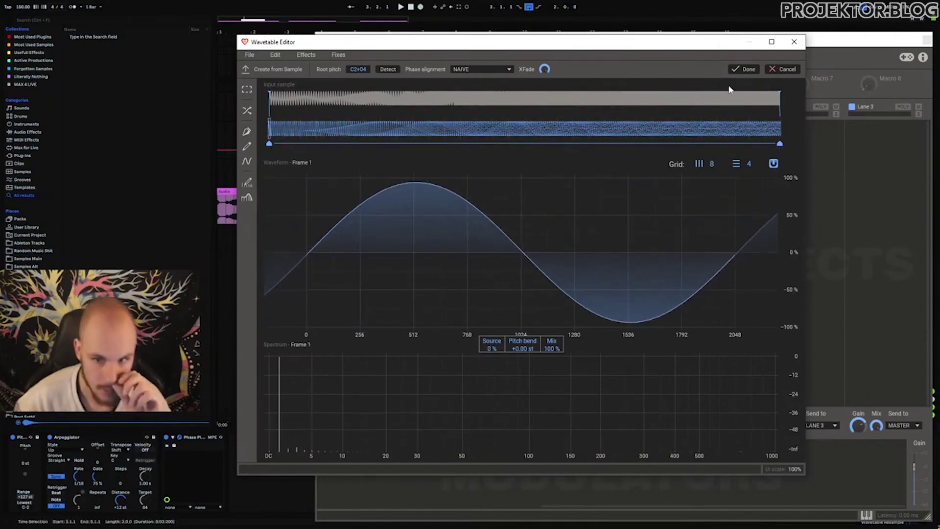
mouse_move(125, 204)
mouse_down()
mouse_move(769, 180)
mouse_move(816, 189)
mouse_up()
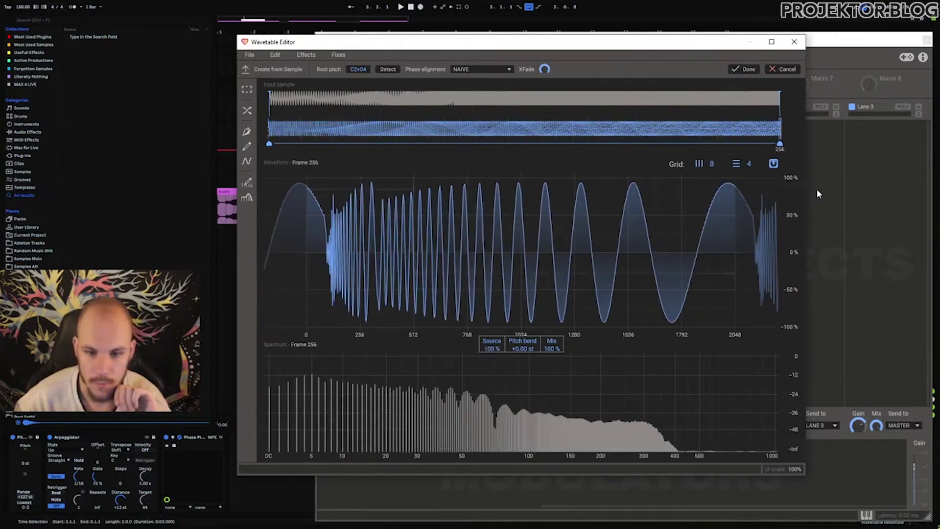
click(491, 72)
click(478, 89)
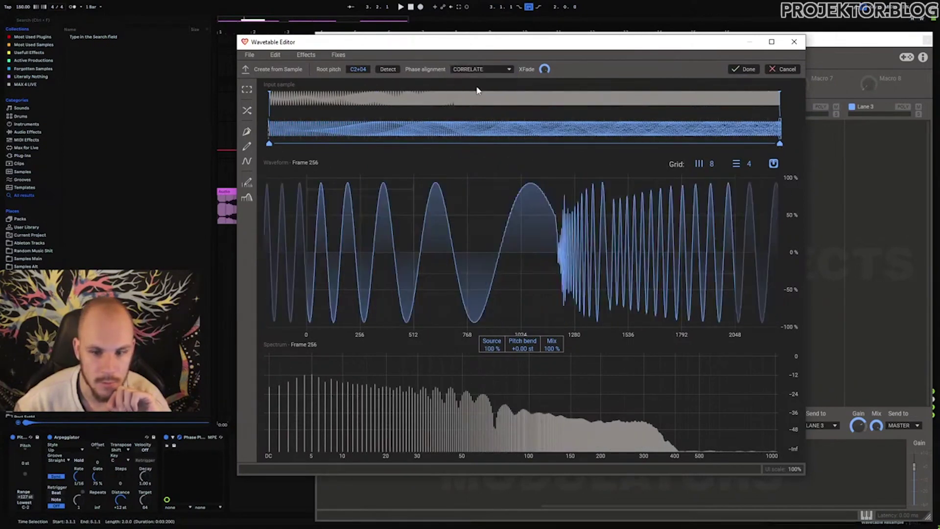
mouse_move(780, 143)
mouse_down()
mouse_move(452, 149)
mouse_move(231, 167)
mouse_move(536, 179)
mouse_move(784, 230)
mouse_up()
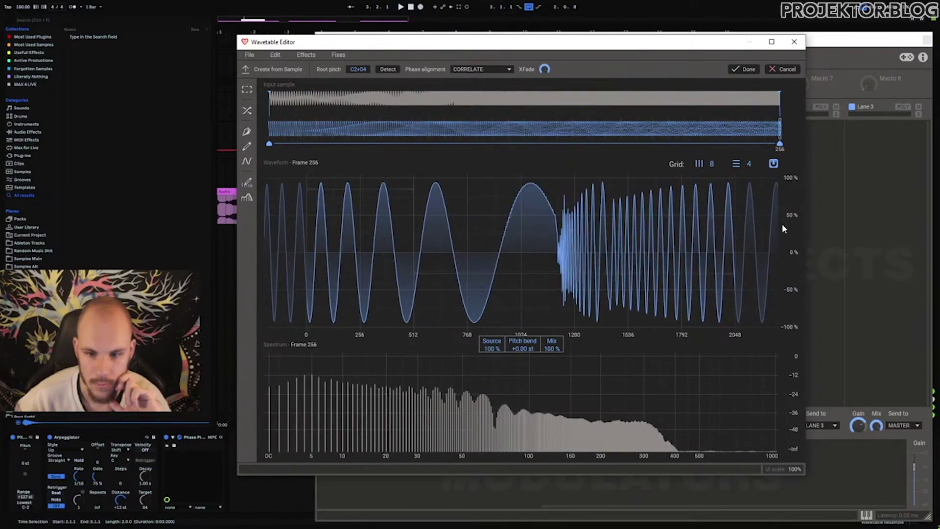
click(748, 71)
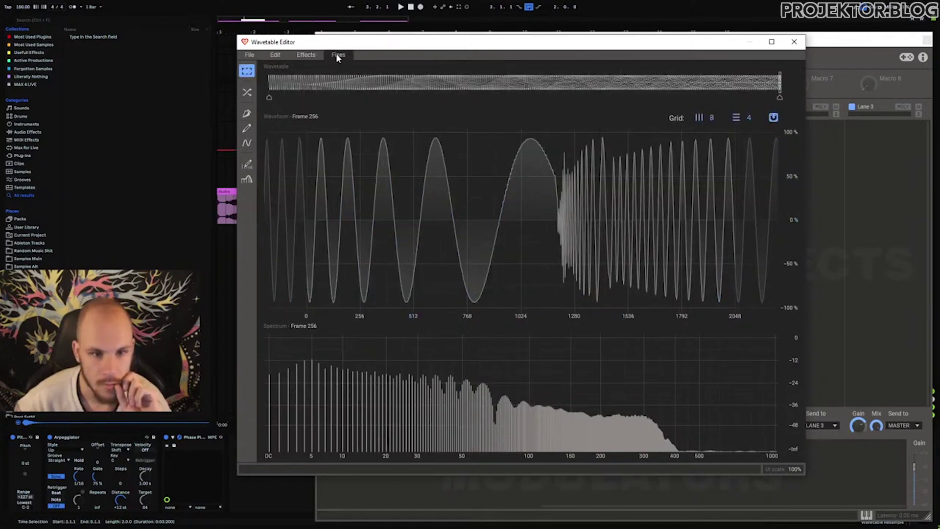
Step: Apply a Phase Offset effect to shift the wavetable frames' phase
click(308, 55)
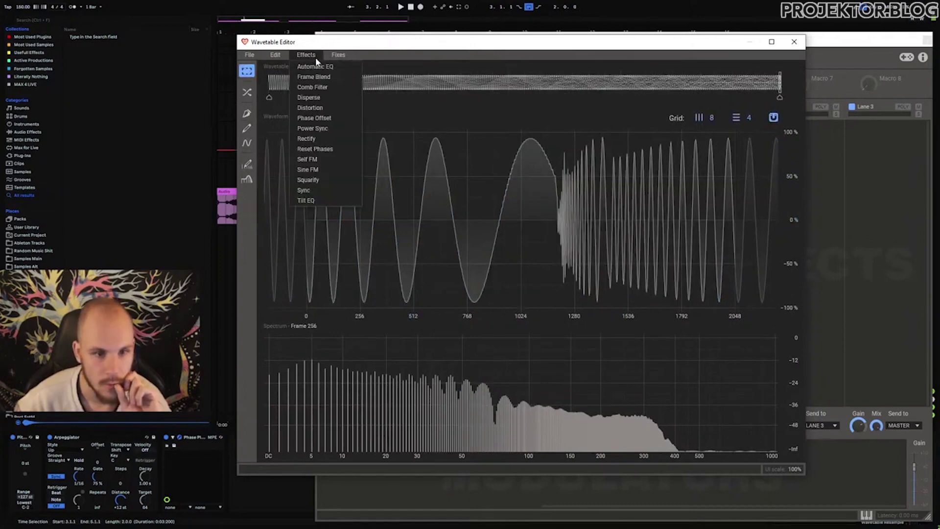
click(341, 119)
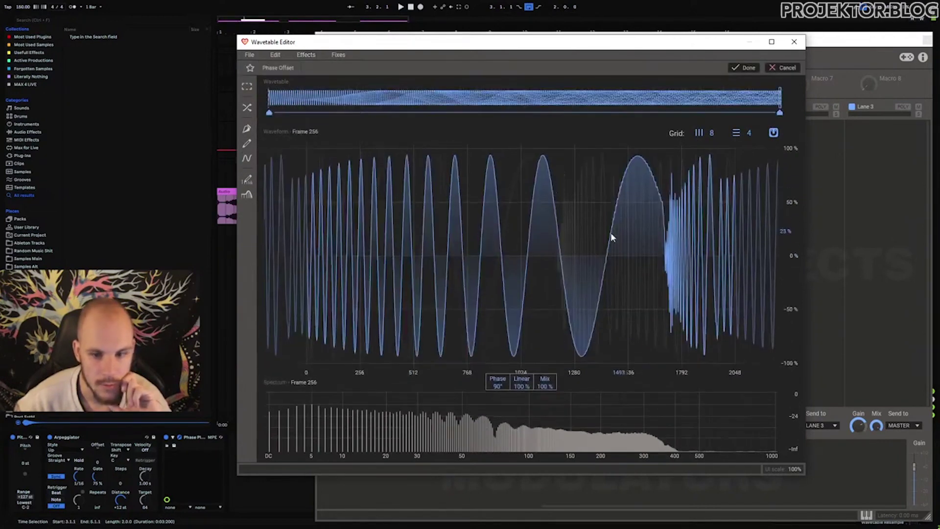
drag(494, 386, 494, 443)
click(743, 68)
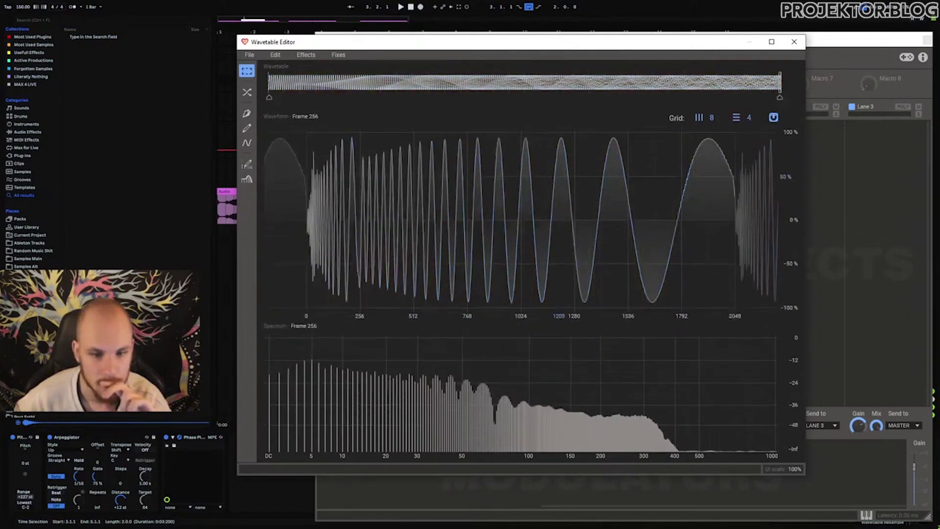
Step: Sweep the new wavetable between frames 256 and 204 and turn off the Arpeggiator
click(793, 42)
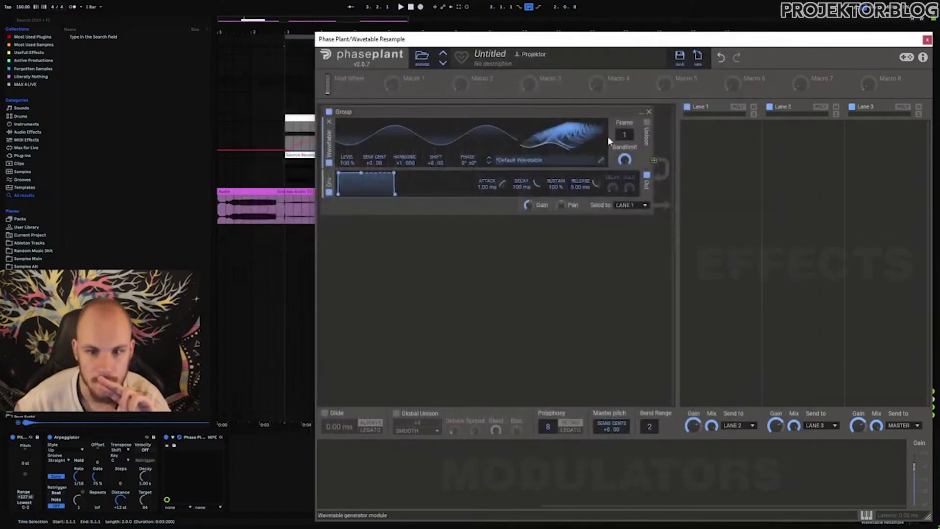
drag(625, 140, 625, 122)
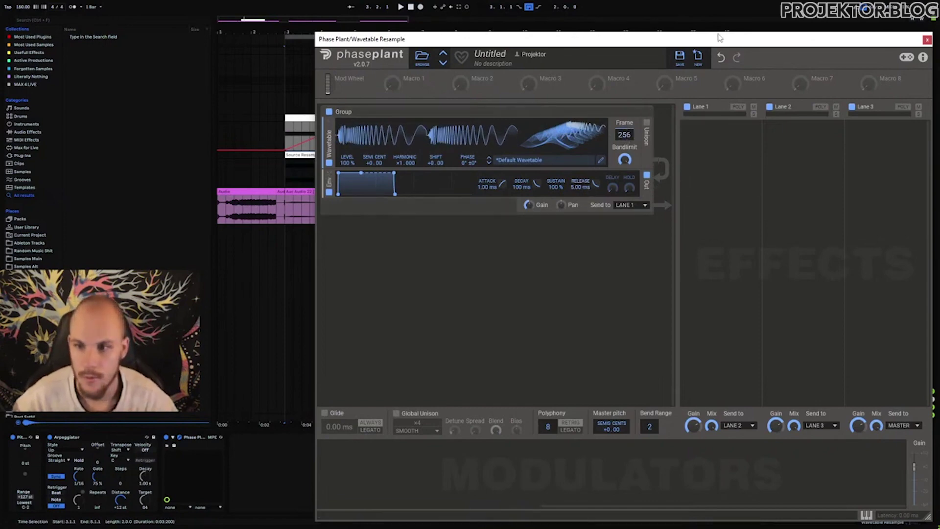
drag(717, 39, 579, 39)
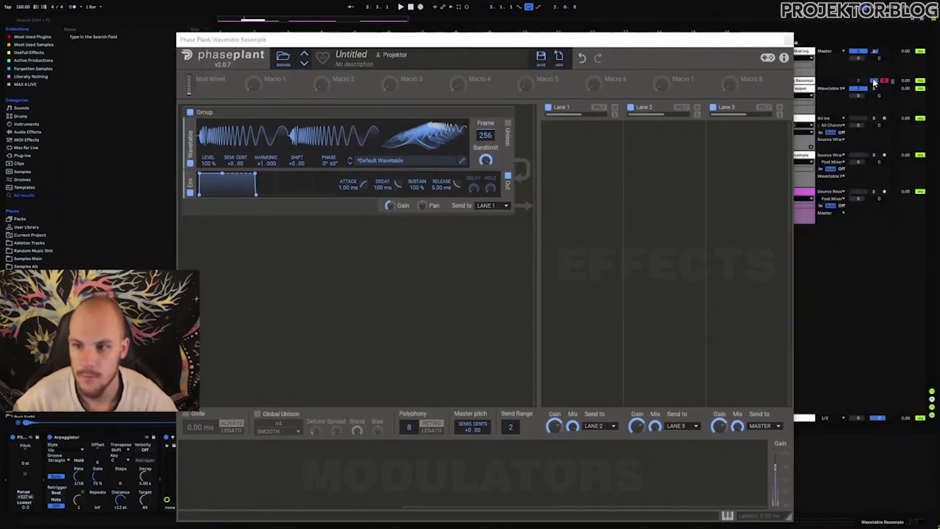
drag(486, 135, 485, 136)
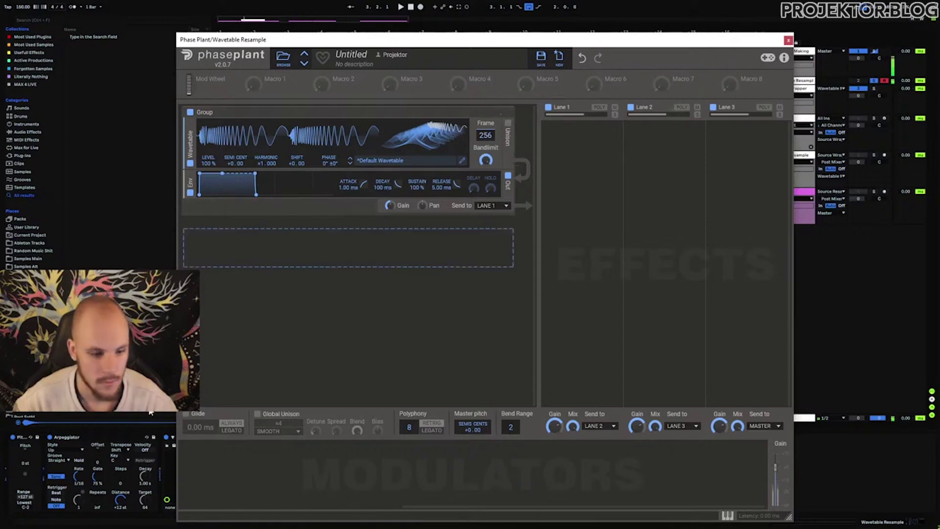
click(49, 436)
mouse_move(485, 135)
mouse_down()
mouse_move(485, 210)
mouse_move(485, 121)
mouse_up()
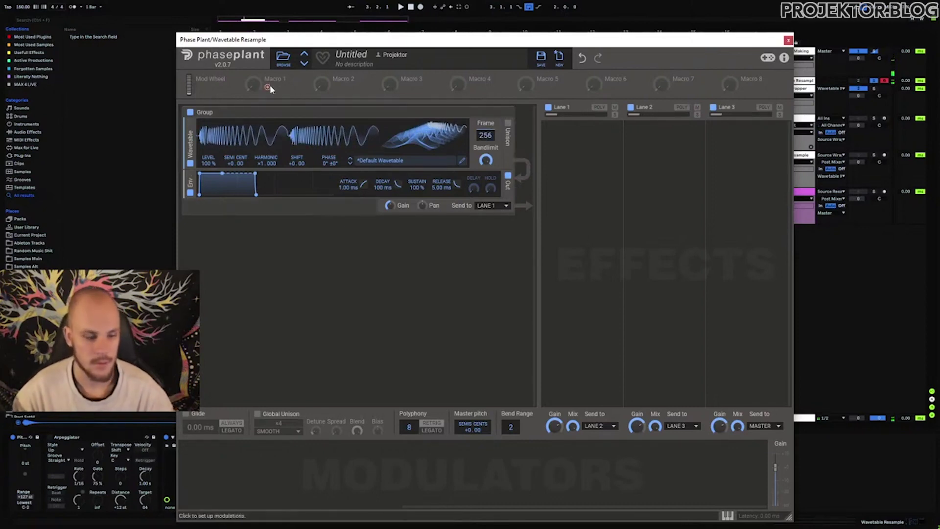
drag(485, 135, 485, 196)
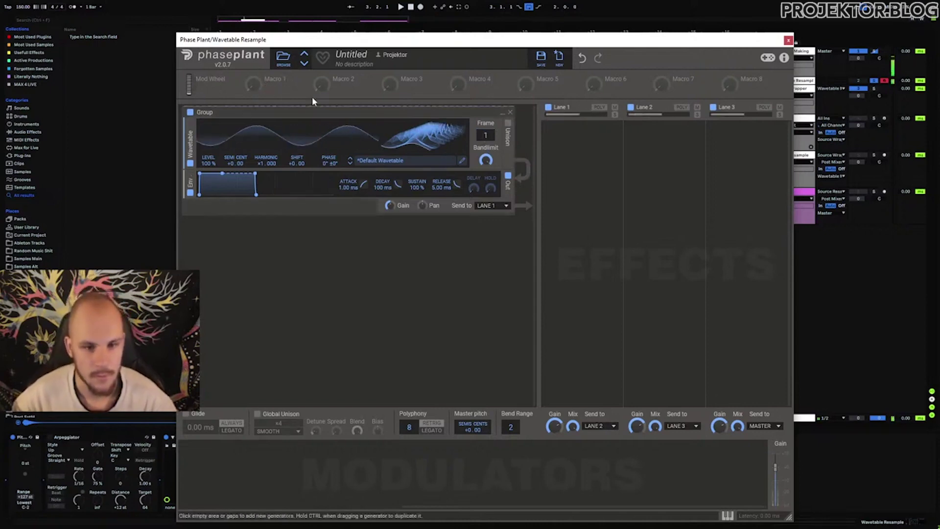
Step: Save the wavetable as '15' in Experiments without overwriting Default Wavetable, then close both windows
click(462, 163)
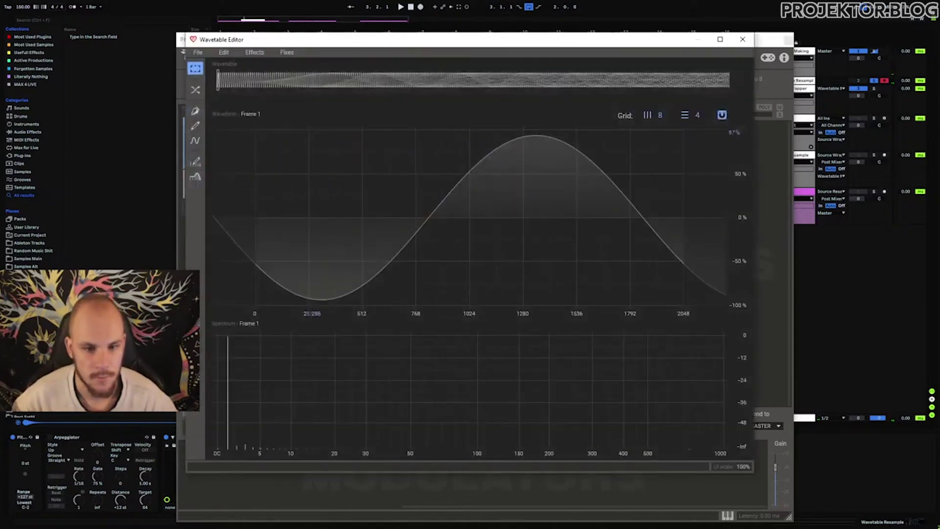
click(197, 52)
click(210, 76)
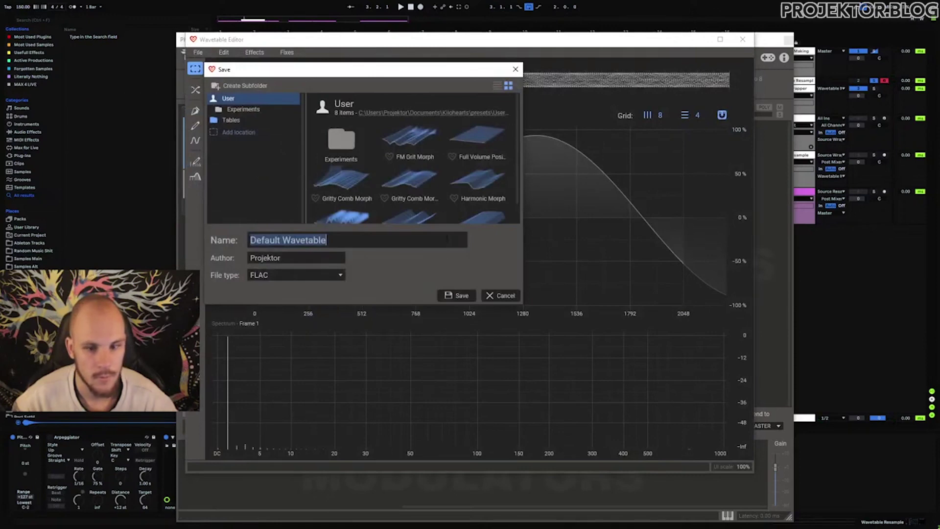
double_click(347, 146)
key(Return)
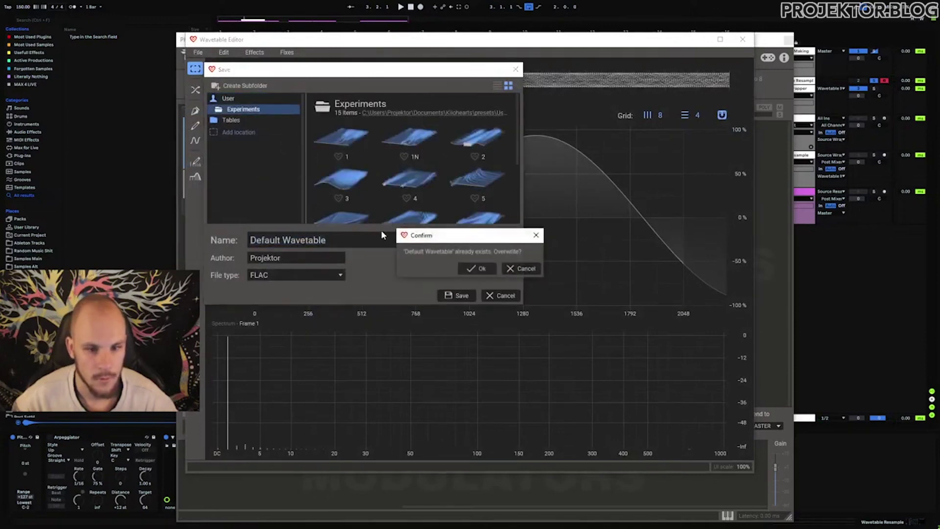
click(524, 271)
scroll(442, 174, down, 3)
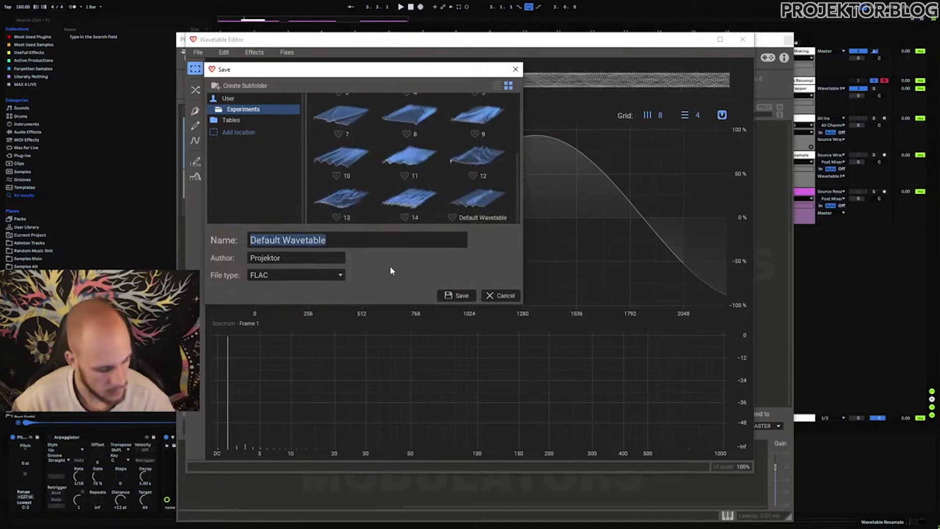
text(15)
key(Return)
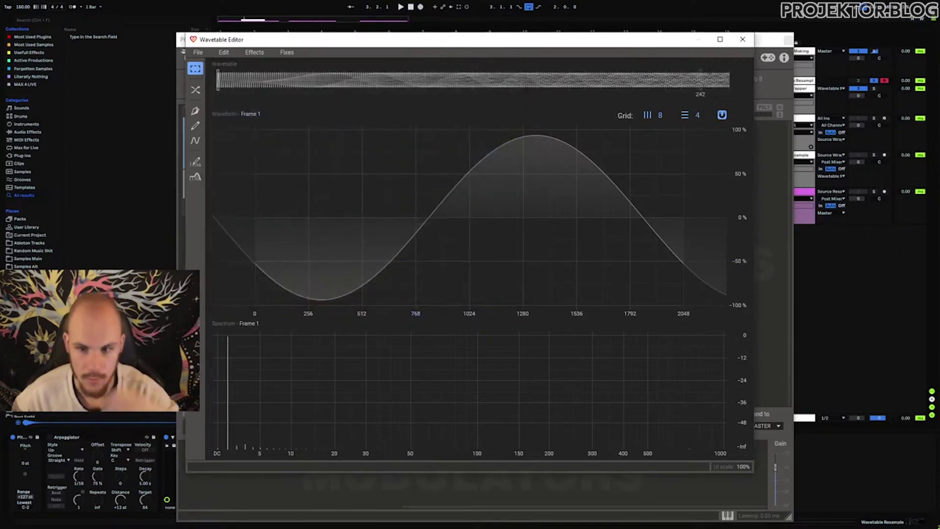
click(742, 39)
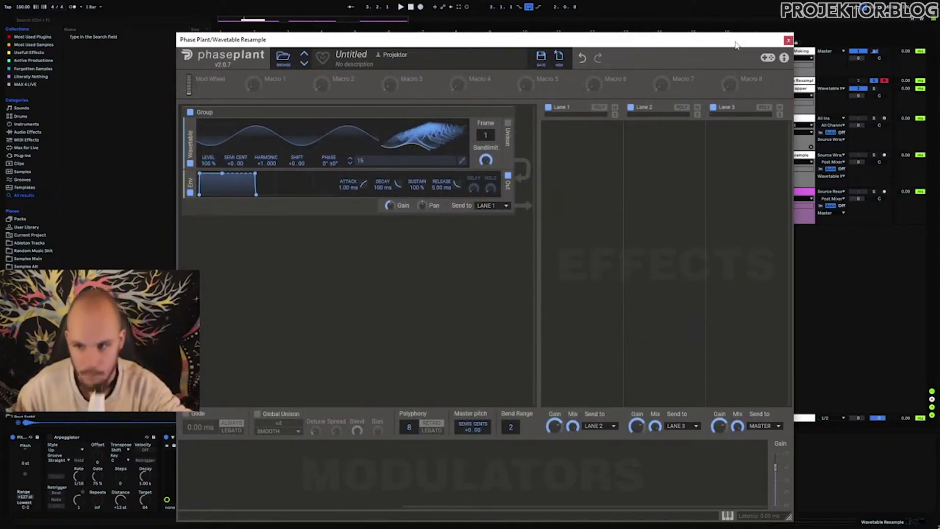
click(788, 40)
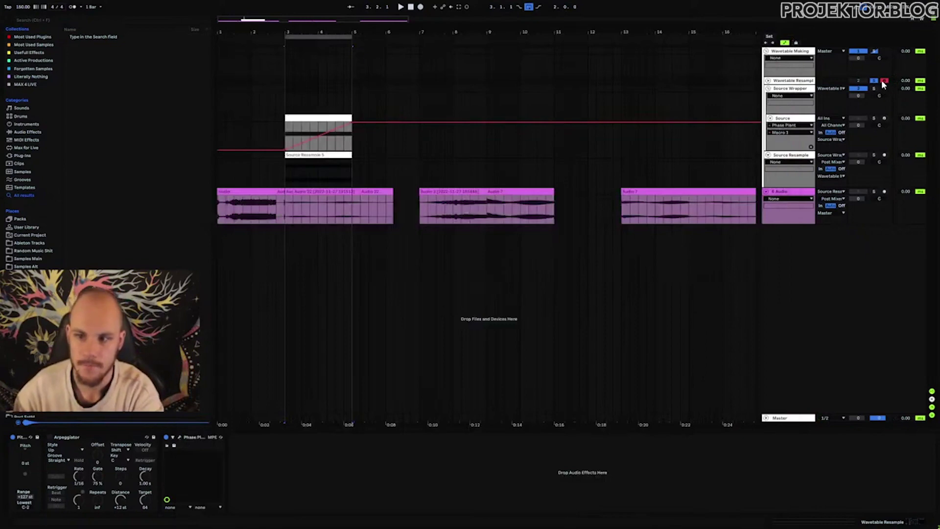
Step: Select the Source Resample 5 clip's time range and play it to render the updated wavetable take
click(302, 128)
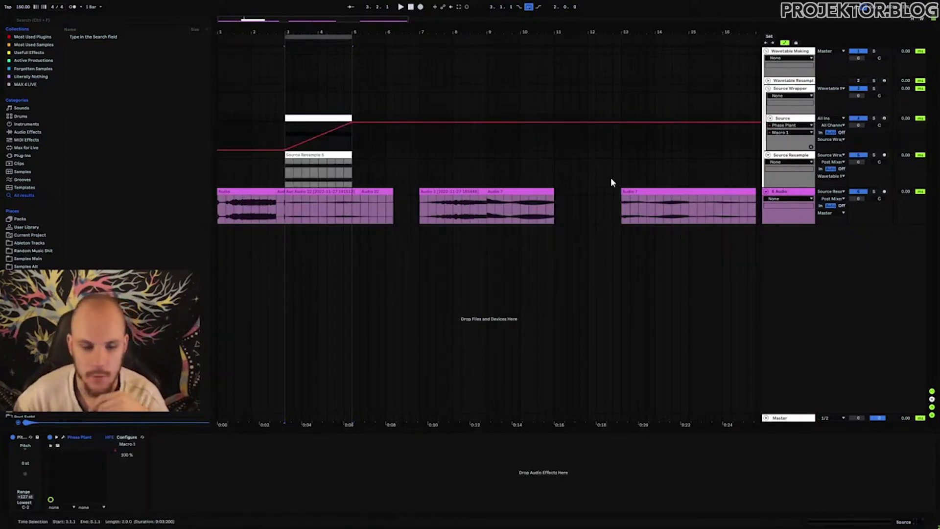
click(318, 156)
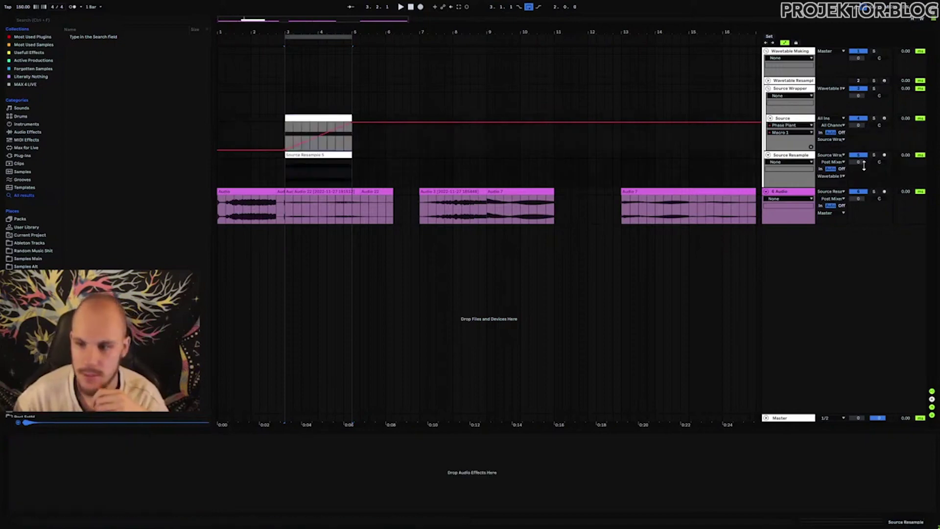
click(316, 155)
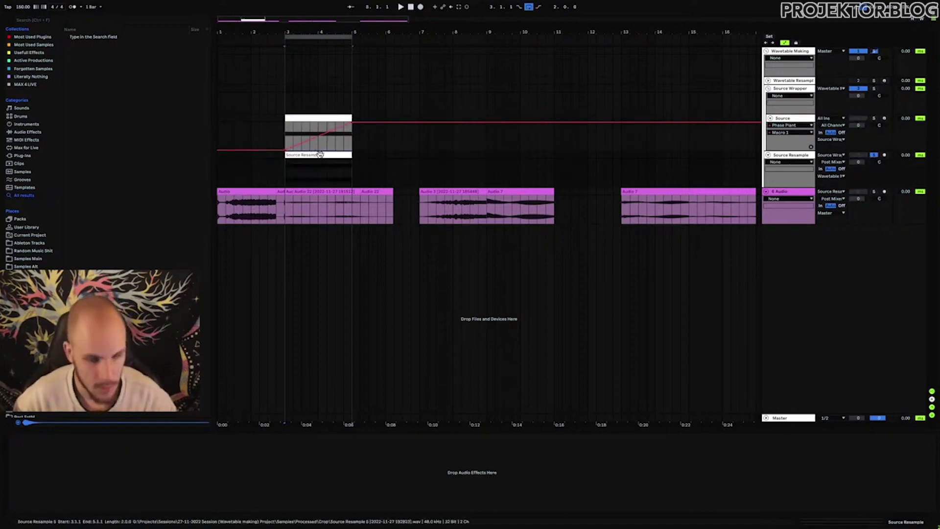
click(286, 174)
key(space)
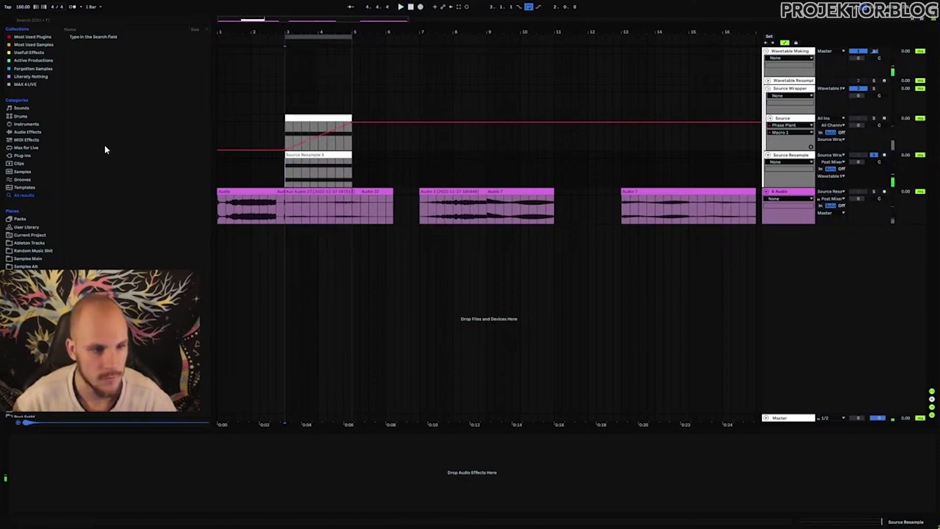
click(350, 154)
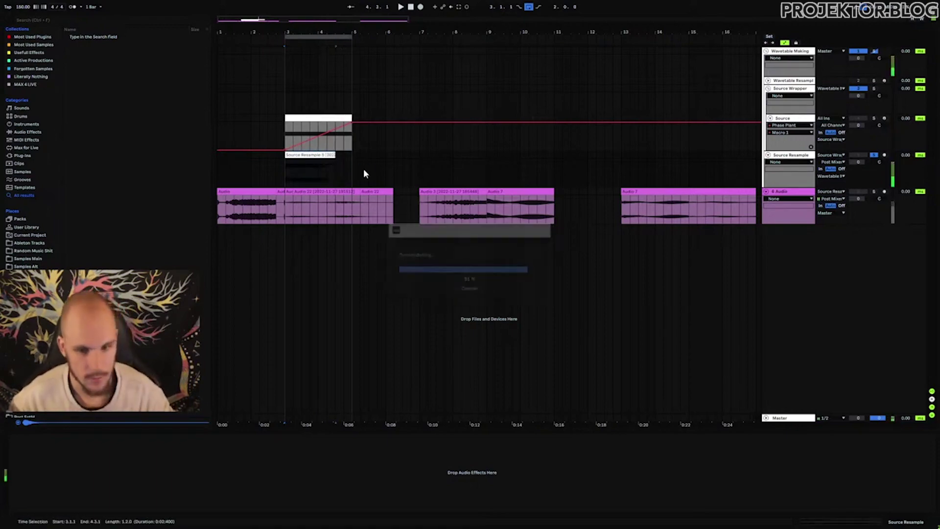
Step: Extend the Source Resample 5 clip to bar 5, audition Complex Pro with Formants 0, then choose Tones
double_click(330, 154)
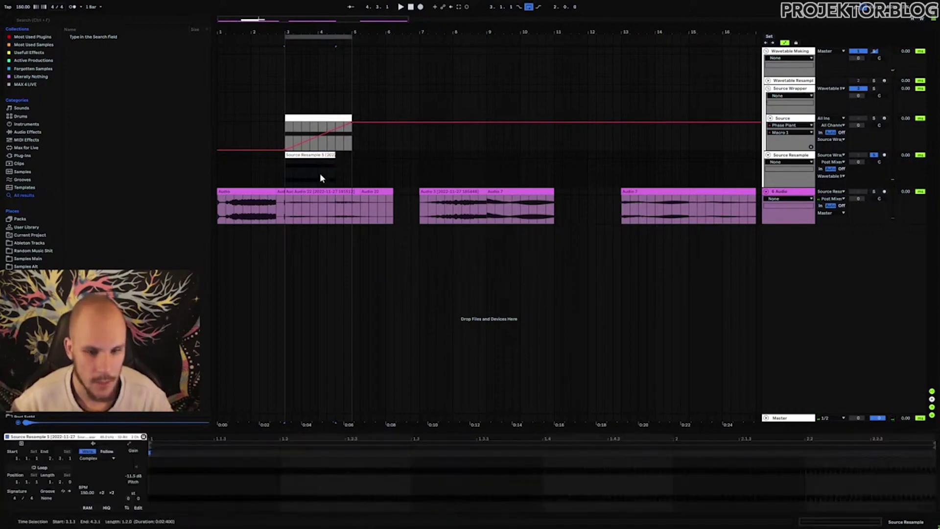
drag(336, 155, 351, 154)
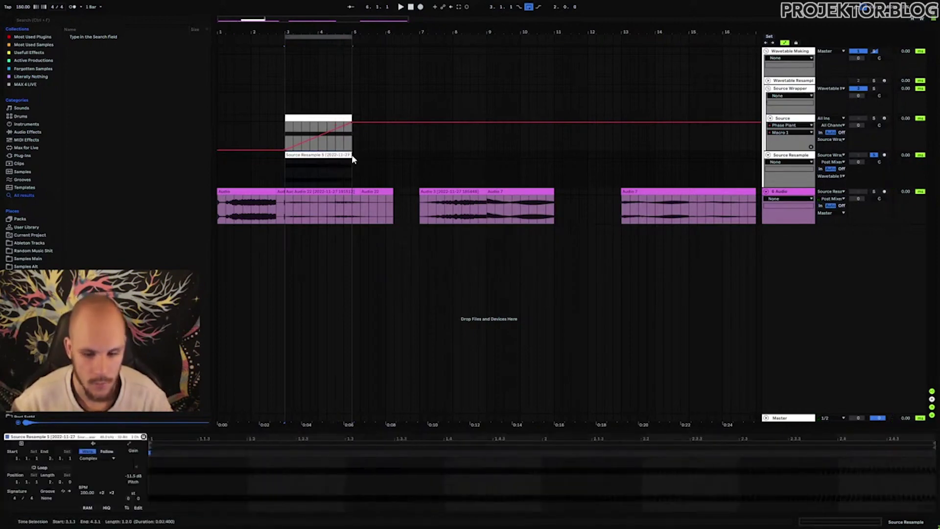
click(103, 460)
click(103, 492)
key(space)
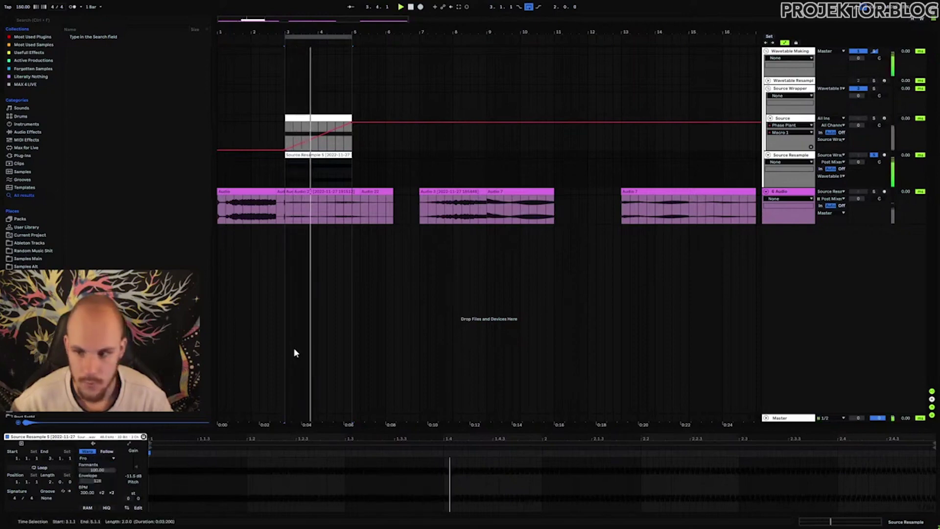
drag(103, 470, 103, 519)
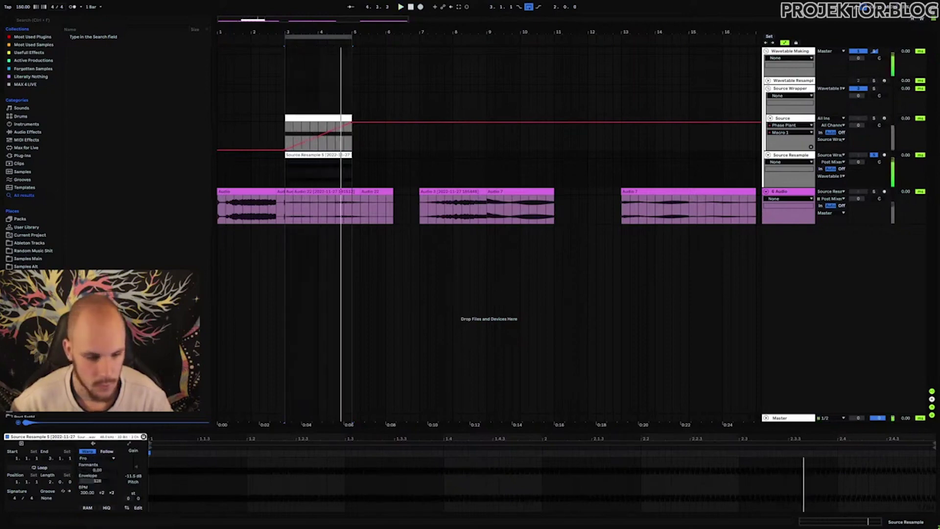
click(104, 458)
click(100, 469)
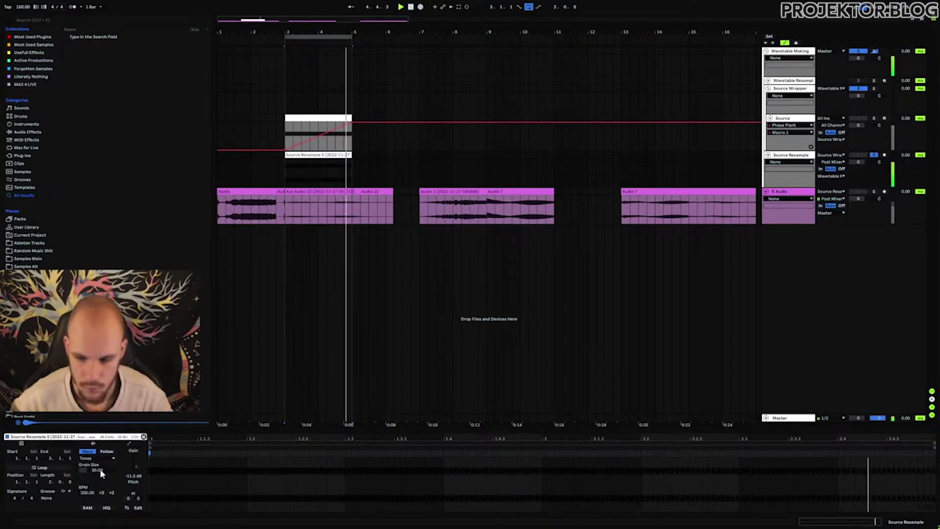
Step: Consolidate the clip and set its gain to 0 dB
key(ctrl+j)
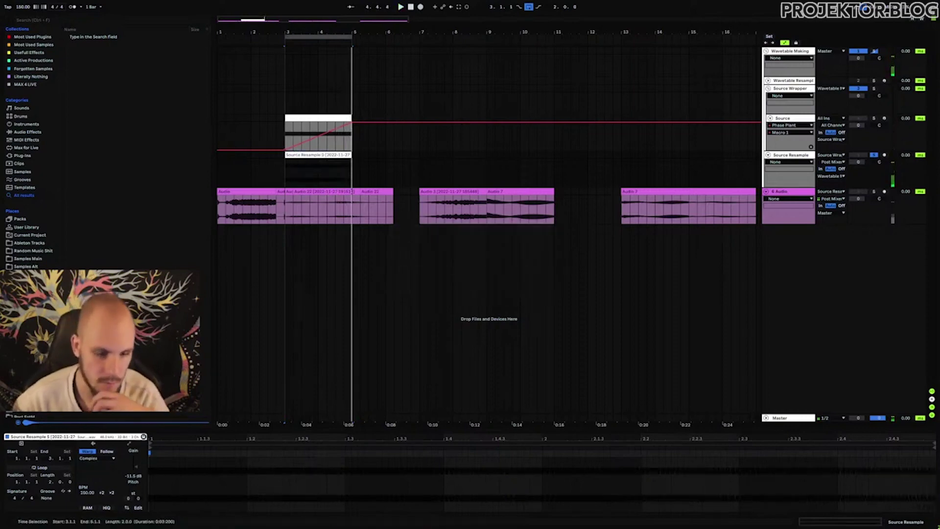
click(137, 476)
text(0)
key(Return)
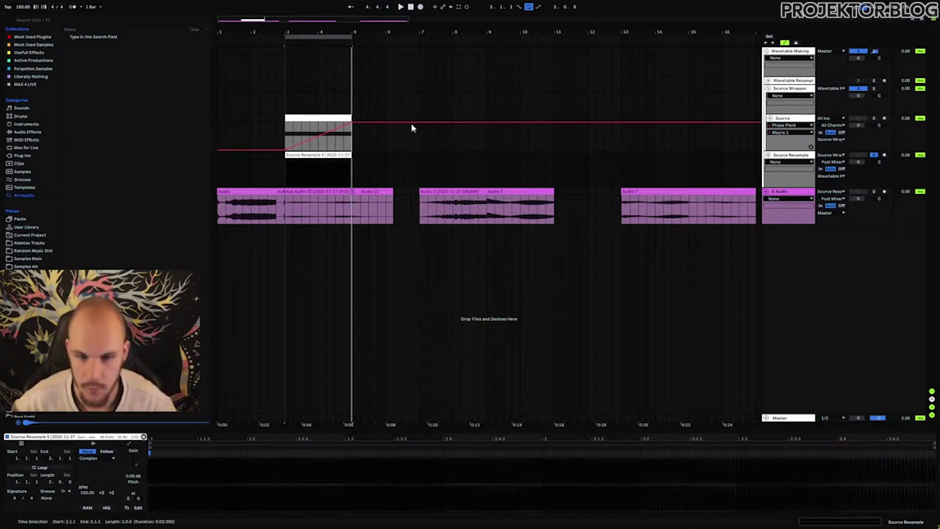
Step: Play from bar 3 and lower the Source Resample track volume to -12.4 dB
drag(304, 30, 337, 34)
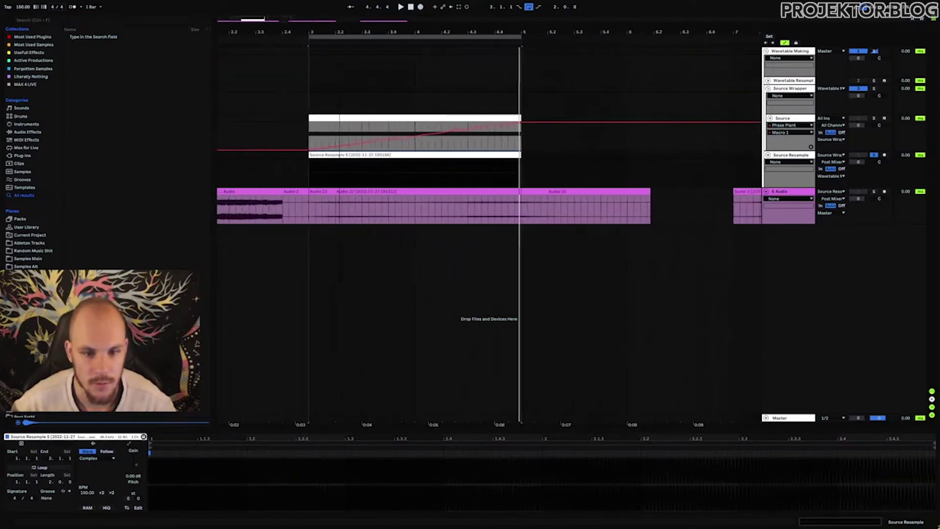
click(310, 167)
key(space)
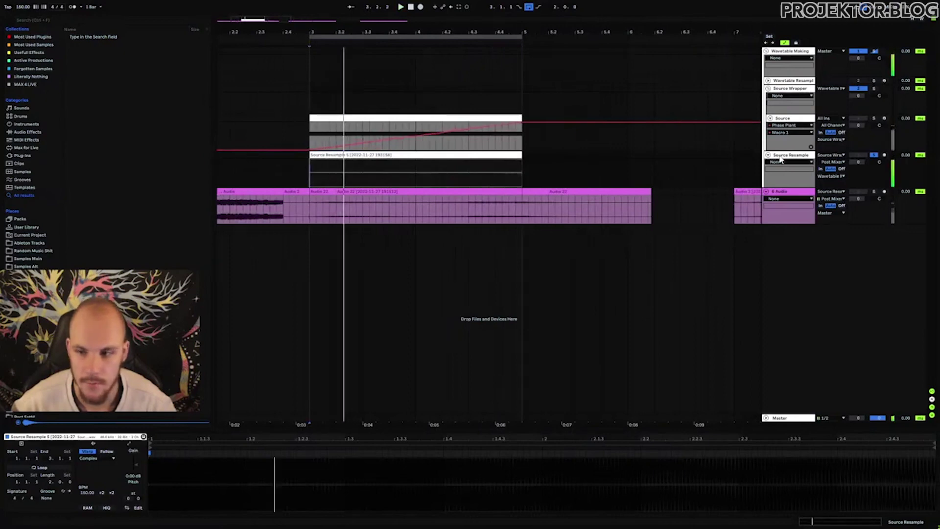
key(space)
drag(852, 163, 853, 182)
key(space)
key(space)
click(250, 323)
Step: Load MEqualizer onto the Source Resample track from the EQ plug-in list
click(29, 132)
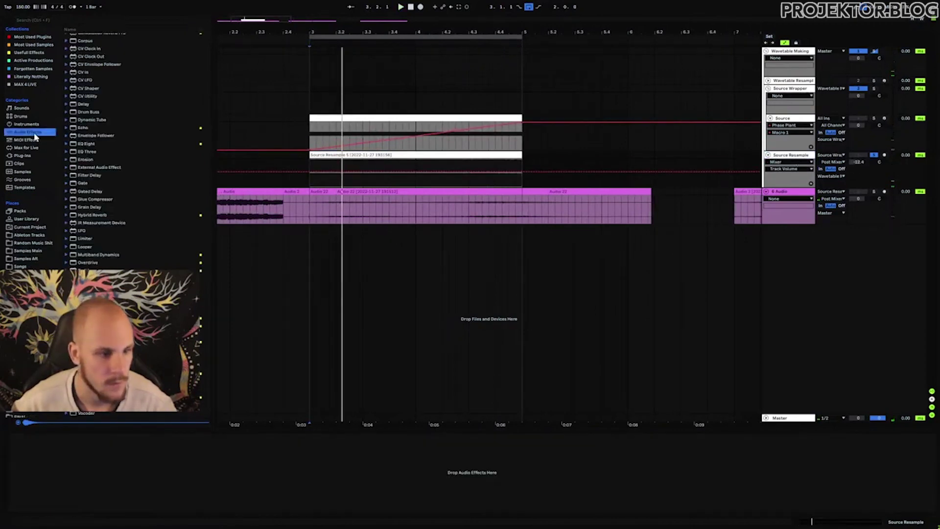
click(89, 144)
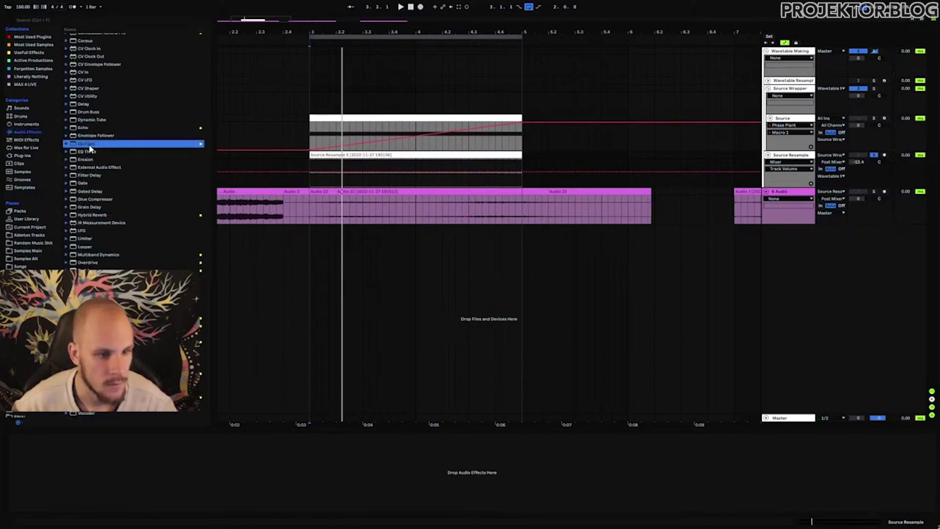
right_click(357, 179)
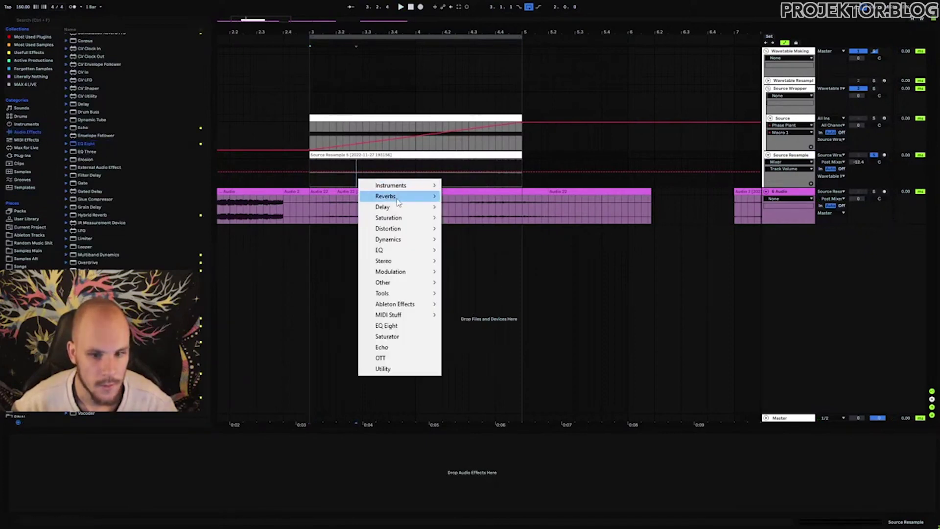
mouse_move(401, 250)
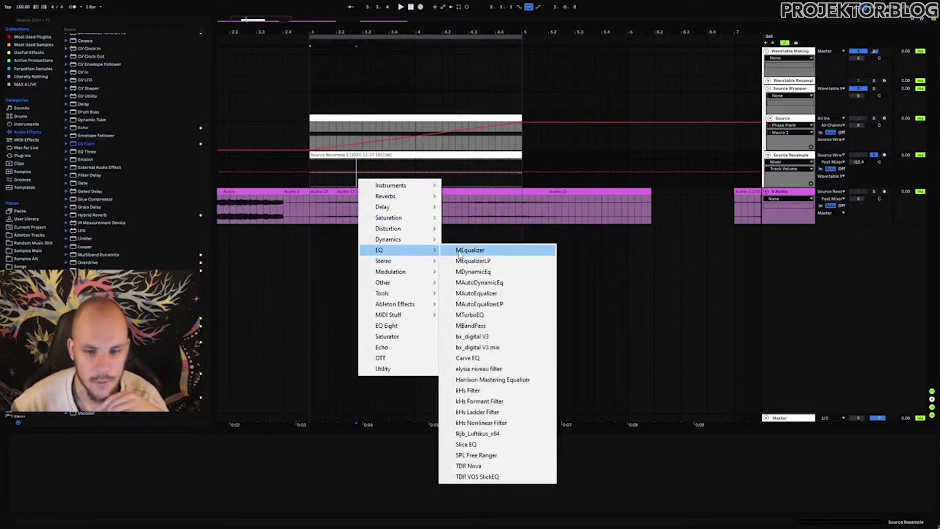
click(486, 252)
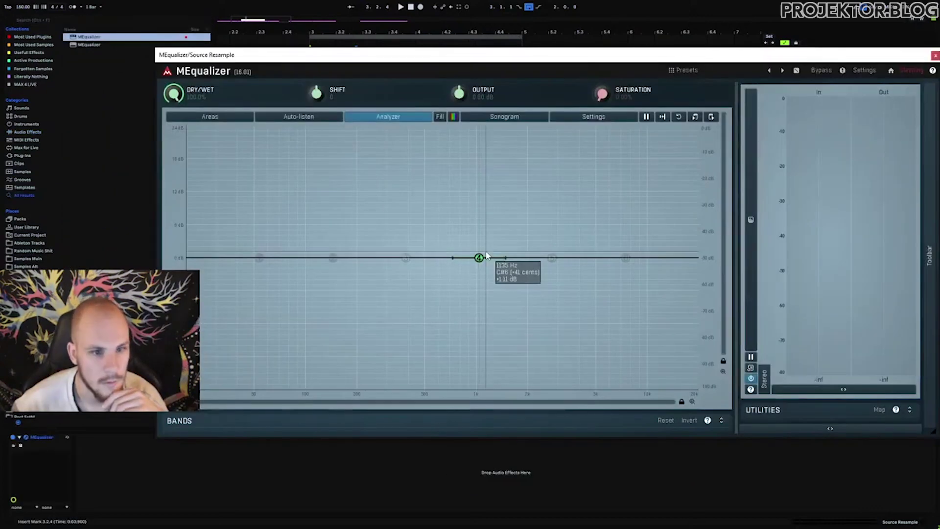
Step: Shape bands 2–5: boost bands 4 (~150 Hz) and 3 (~329 Hz), cut bands 2 (~219 Hz) and 5 (~380 Hz)
drag(479, 257, 336, 195)
scroll(336, 184, up, 3)
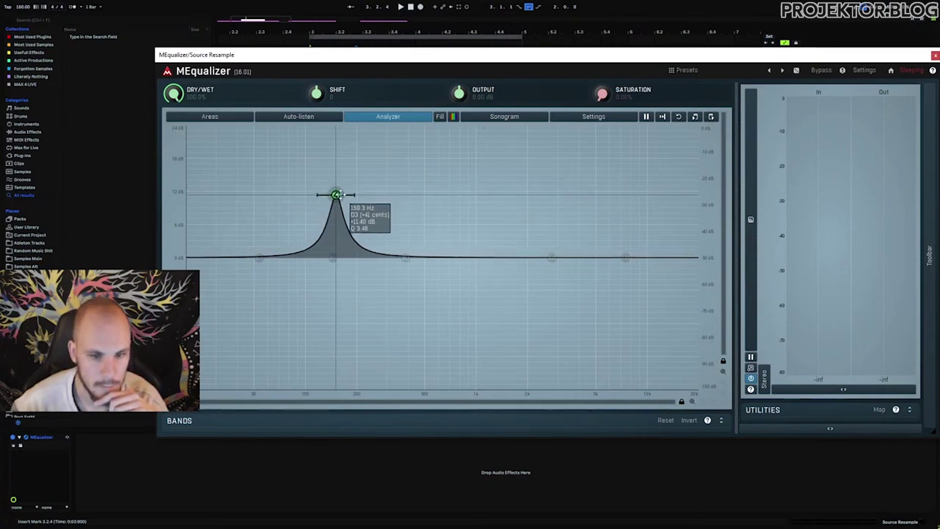
drag(332, 258, 354, 312)
scroll(363, 310, up, 5)
drag(405, 258, 378, 199)
scroll(393, 224, up, 5)
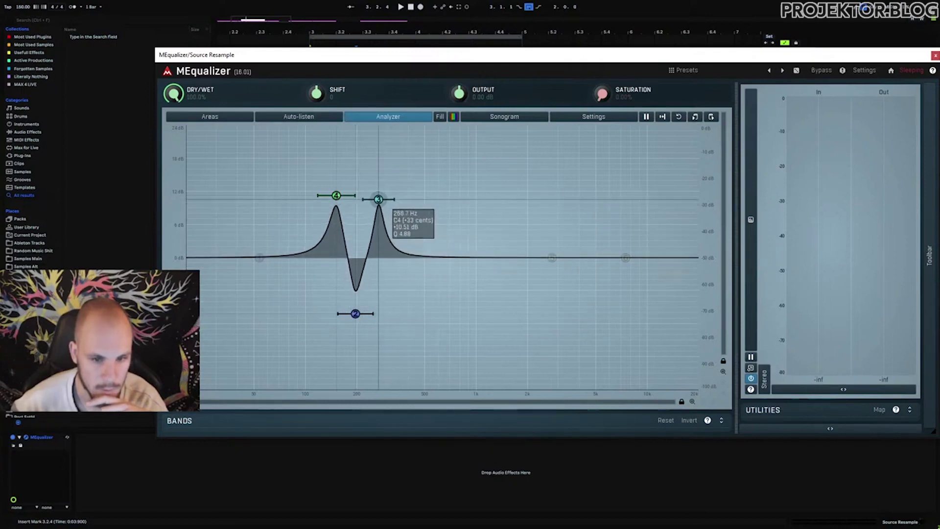
drag(552, 258, 416, 301)
scroll(440, 301, up, 5)
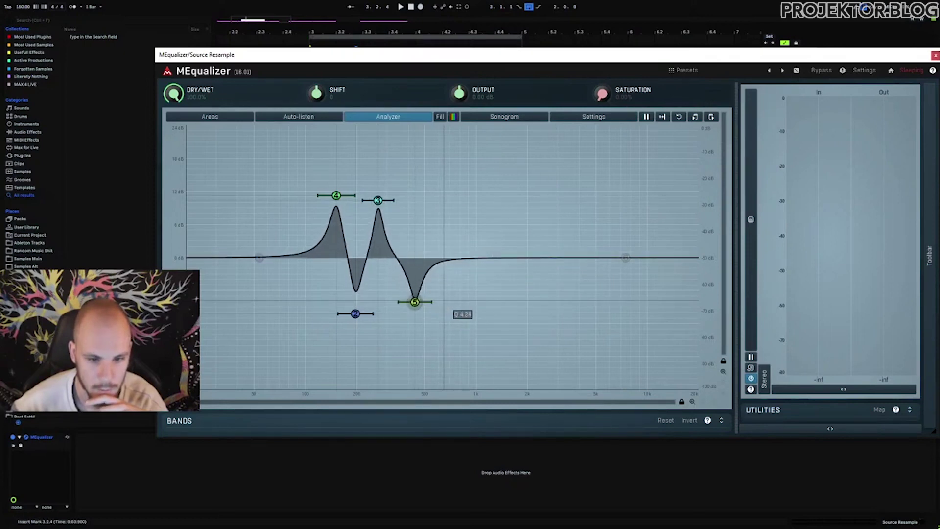
drag(415, 301, 400, 302)
Step: Reset the Shift amount to 0, move bands 3 and 4 higher, and add band 6 near 7455 Hz
mouse_move(315, 93)
mouse_down()
mouse_move(316, 44)
mouse_move(316, 142)
mouse_move(316, 44)
mouse_move(316, 91)
mouse_up()
double_click(316, 92)
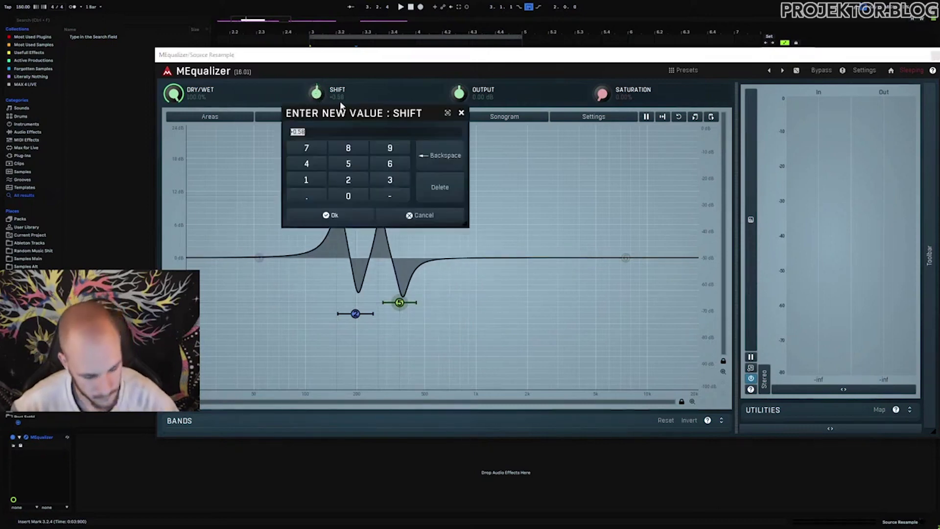
text(0)
key(Return)
drag(304, 174, 443, 328)
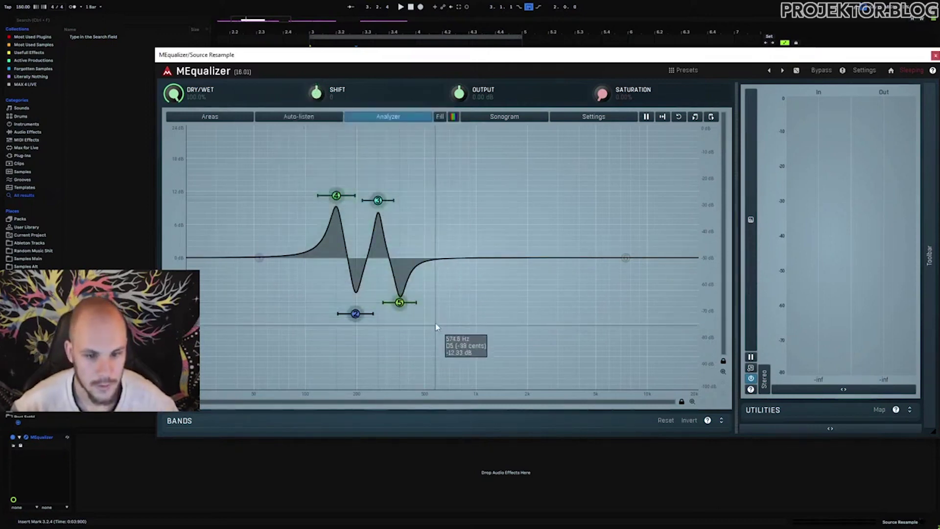
drag(337, 197, 450, 196)
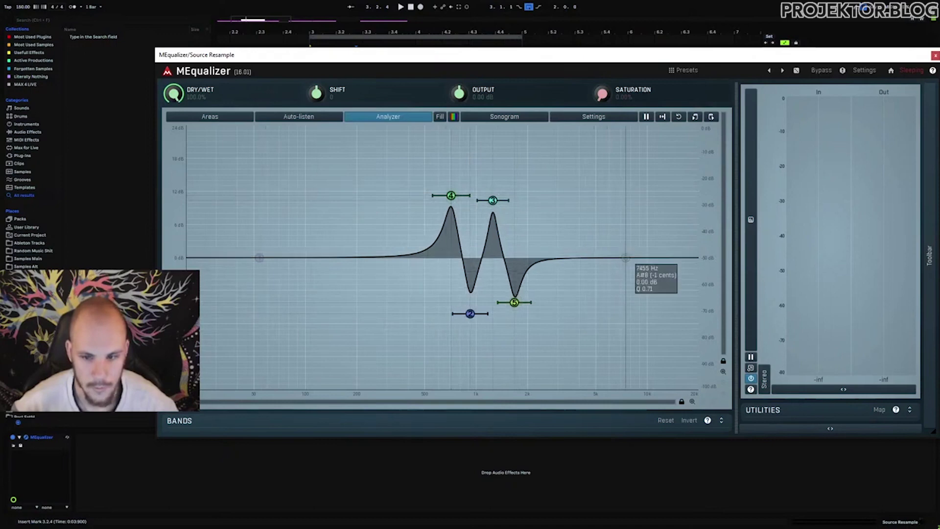
double_click(625, 257)
Step: Make band 6 a cut near 5392 Hz at about -14 dB
drag(626, 257, 546, 146)
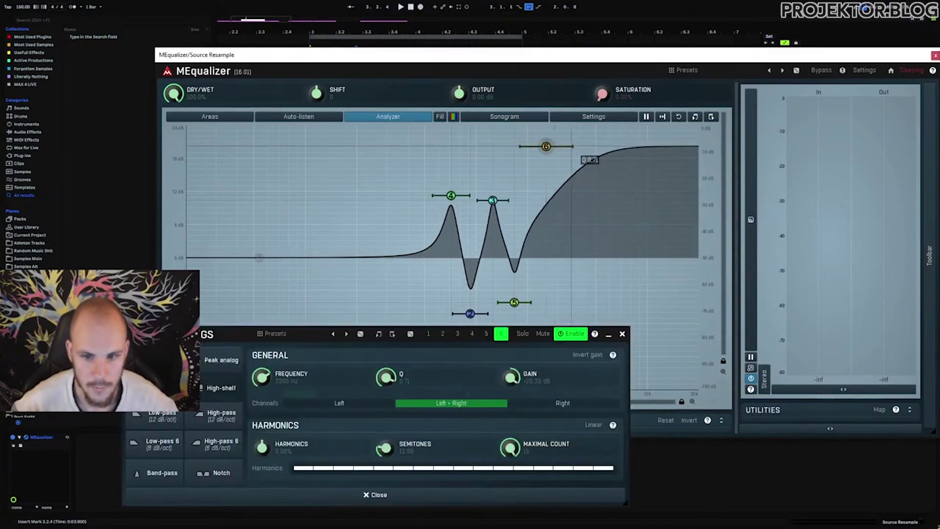
scroll(546, 146, up, 3)
scroll(545, 146, up, 5)
drag(546, 146, 558, 314)
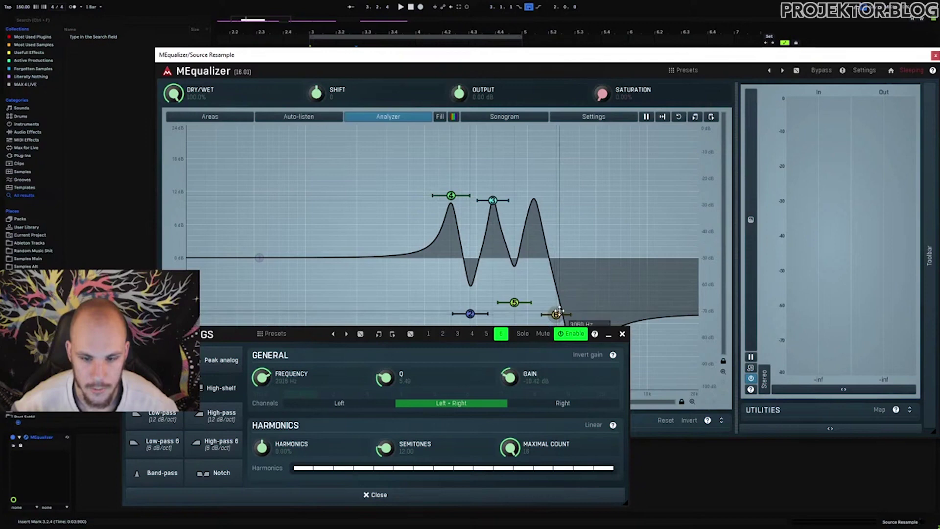
click(621, 334)
drag(576, 321, 564, 338)
Step: Deepen band 5's cut near 1682 Hz and band 2's dip near 904 Hz to about -14.5 dB
drag(514, 302, 514, 337)
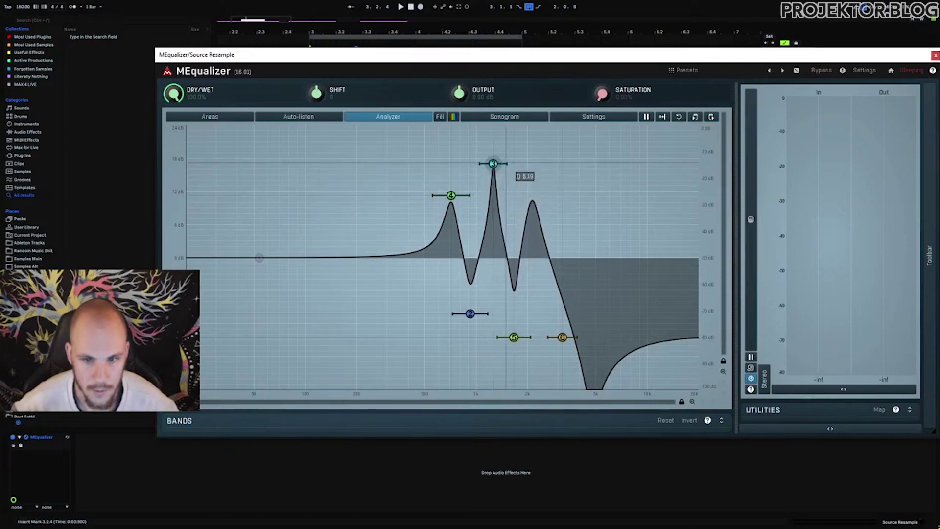
drag(470, 313, 469, 320)
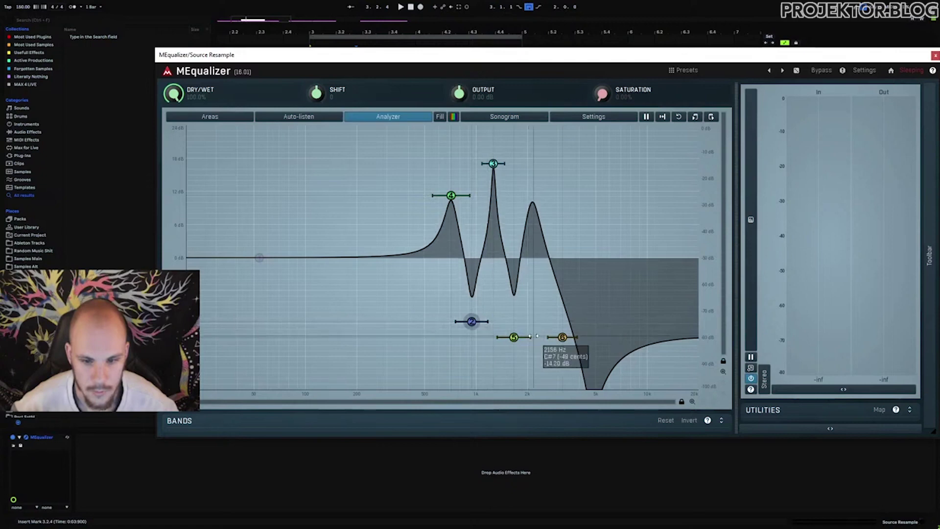
drag(514, 337, 511, 361)
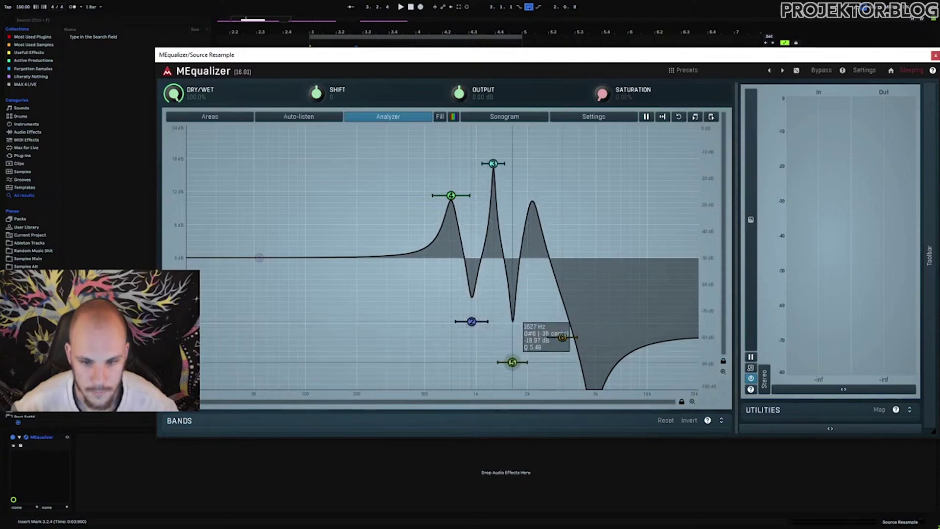
drag(471, 321, 473, 352)
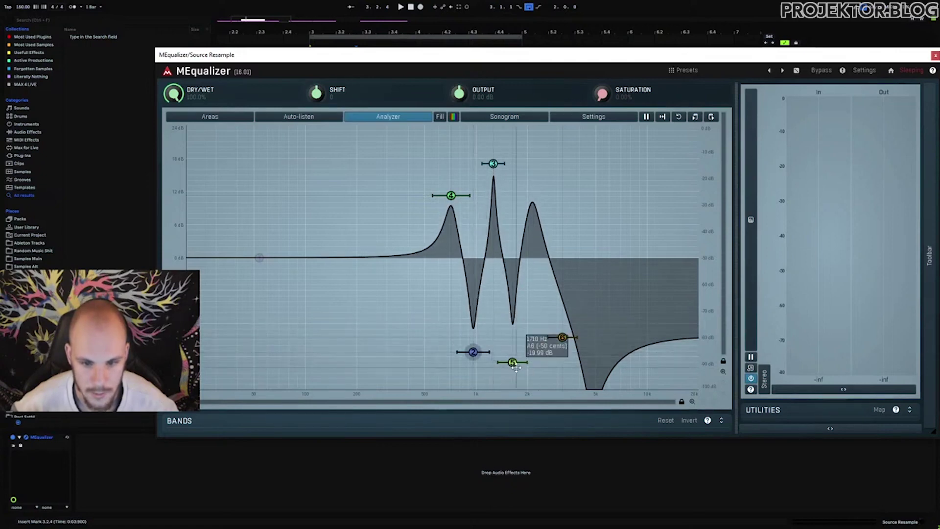
Step: Turn band 1 into a low shelf near 348 Hz, raise band 4 to +14 dB, and play the clip
drag(259, 257, 406, 210)
scroll(323, 191, up, 3)
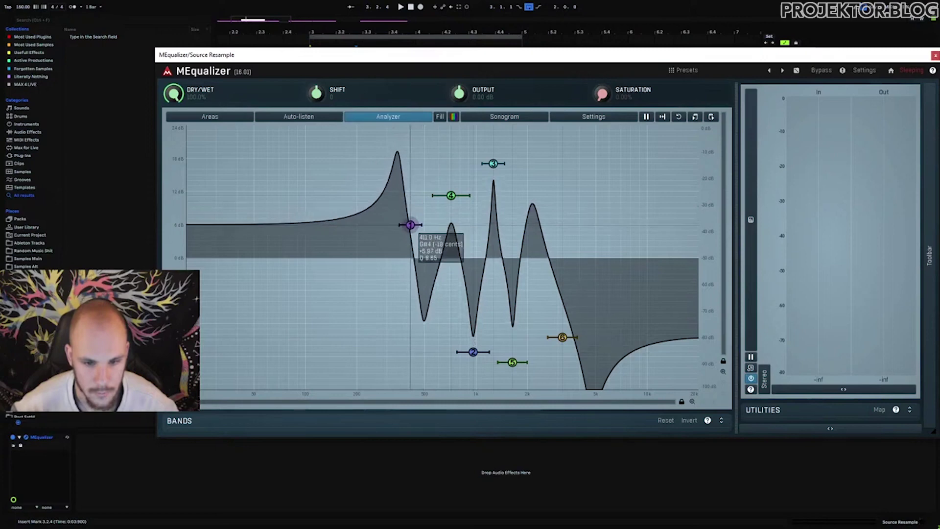
drag(451, 195, 451, 179)
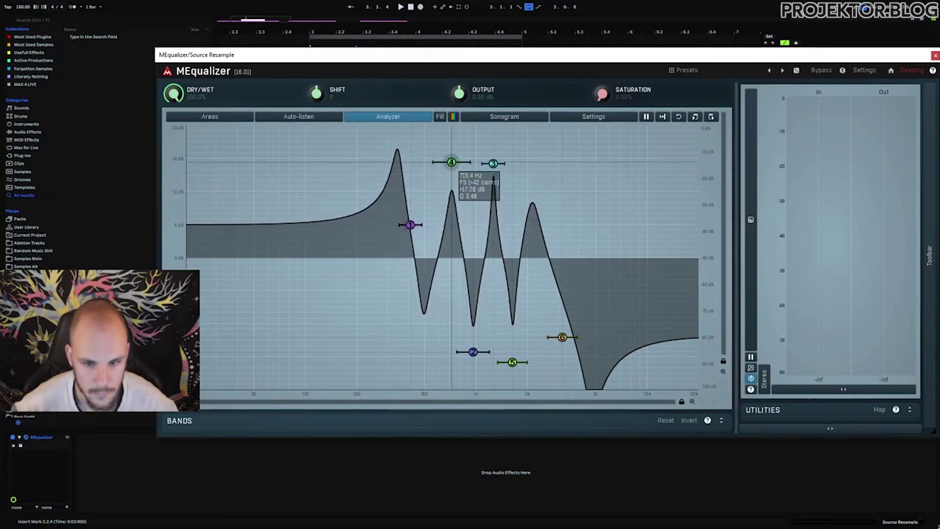
key(space)
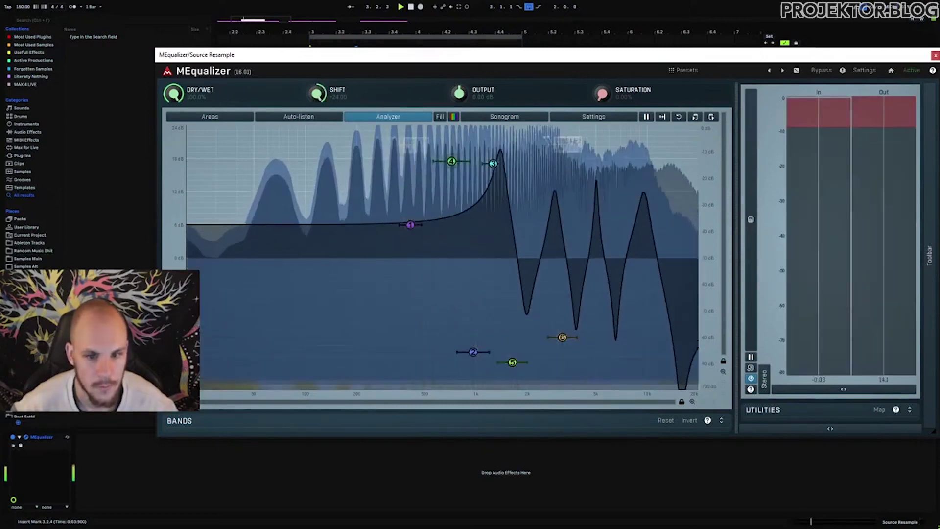
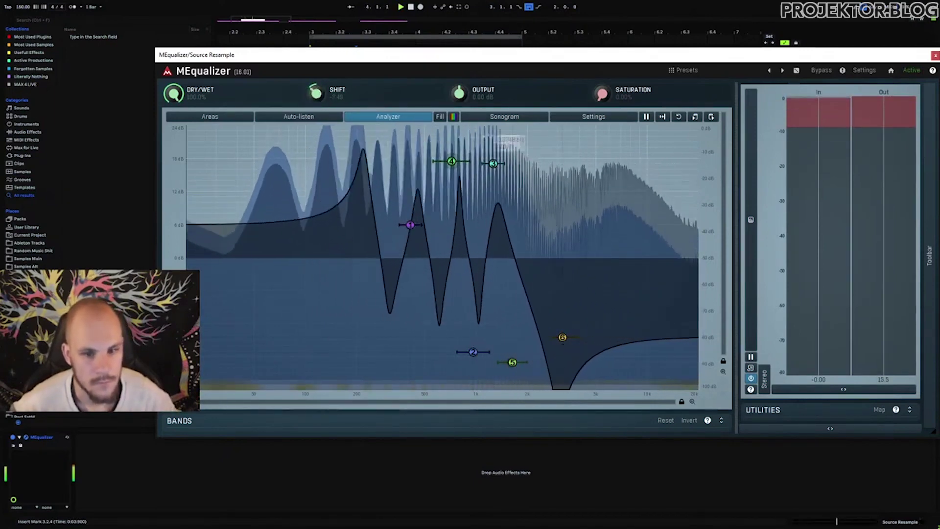
Step: Shift the EQ curve and make band 1 a wide high-pass at 128 Hz with the steepest slope
drag(322, 88, 316, 98)
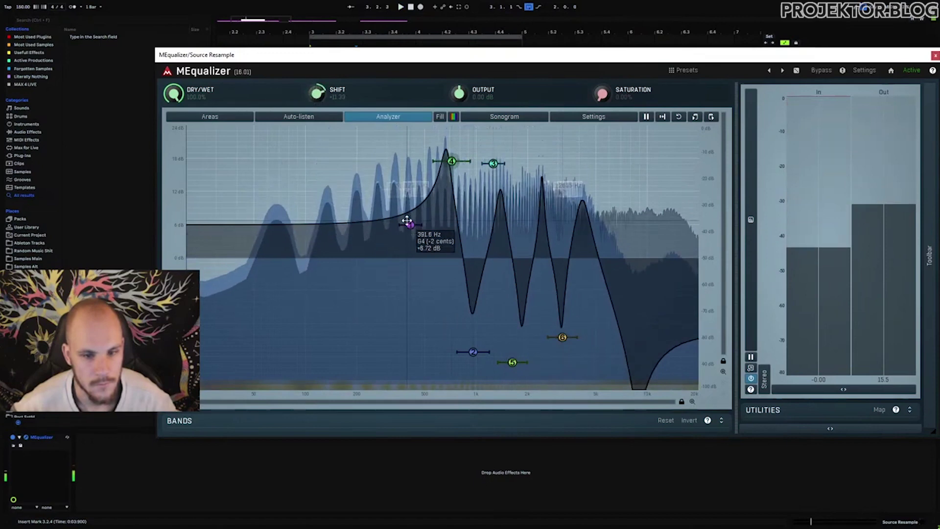
click(410, 224)
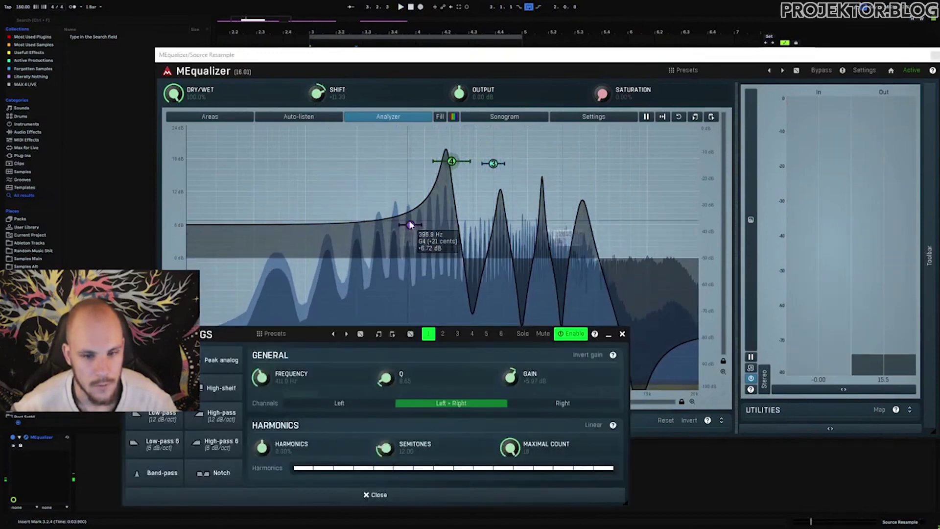
click(221, 422)
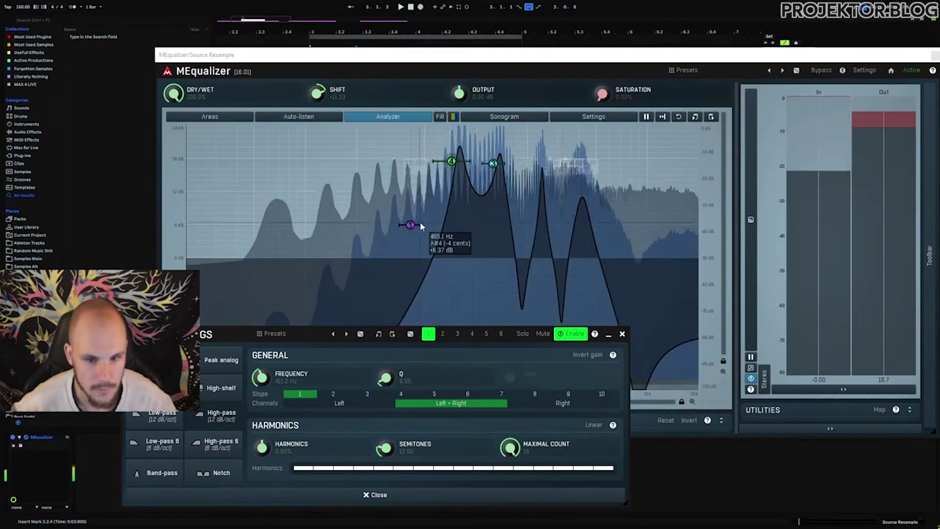
drag(421, 225, 438, 226)
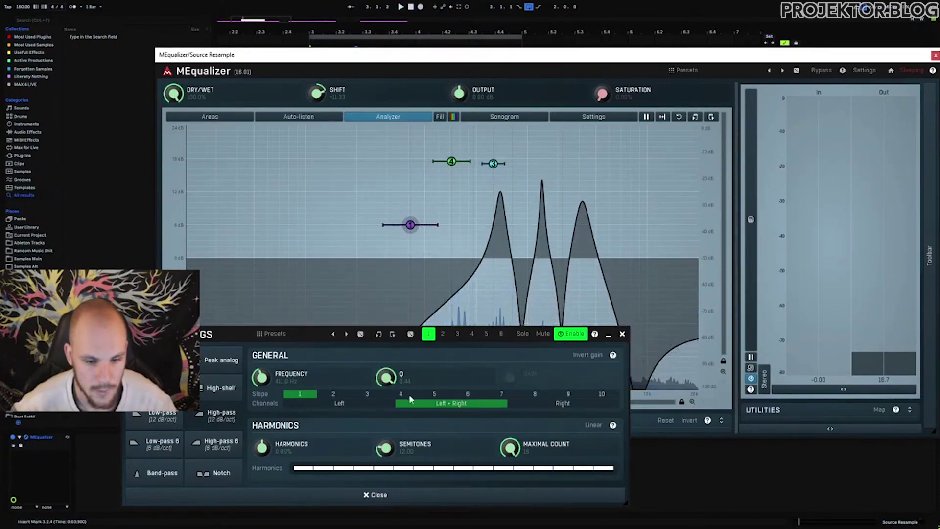
click(482, 394)
drag(410, 224, 328, 219)
Step: Close the band settings, play the audio, and lower the frequency shift to about -15
click(620, 334)
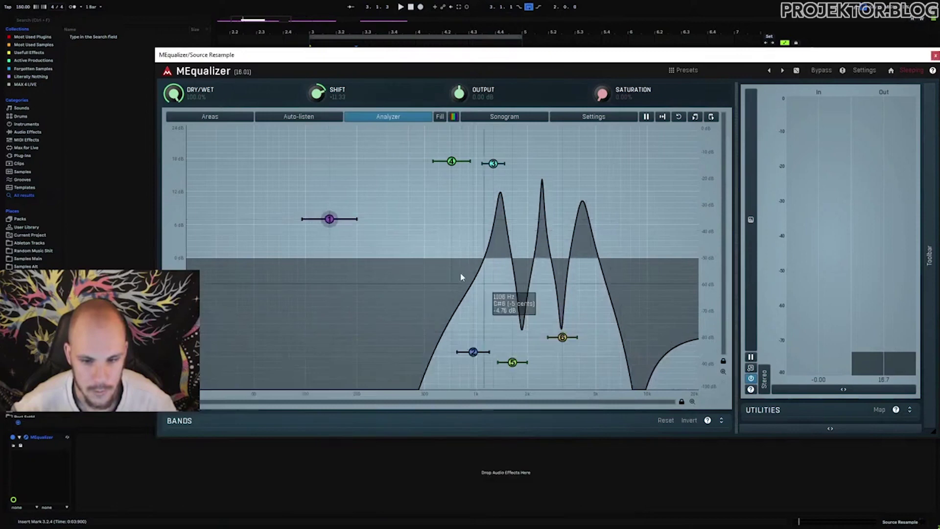
key(space)
drag(314, 101, 317, 58)
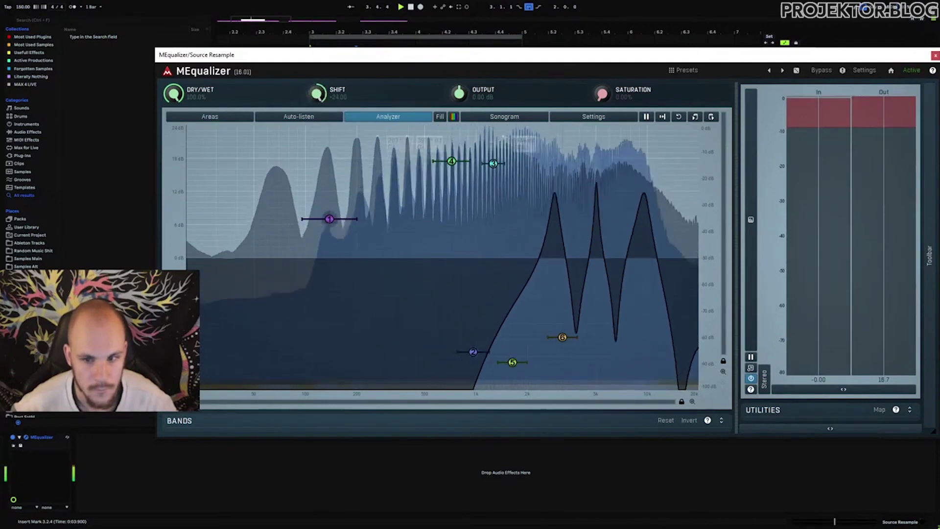
Step: Ramp the Shift automation from its minimum up to 1.00 and audition it
click(934, 55)
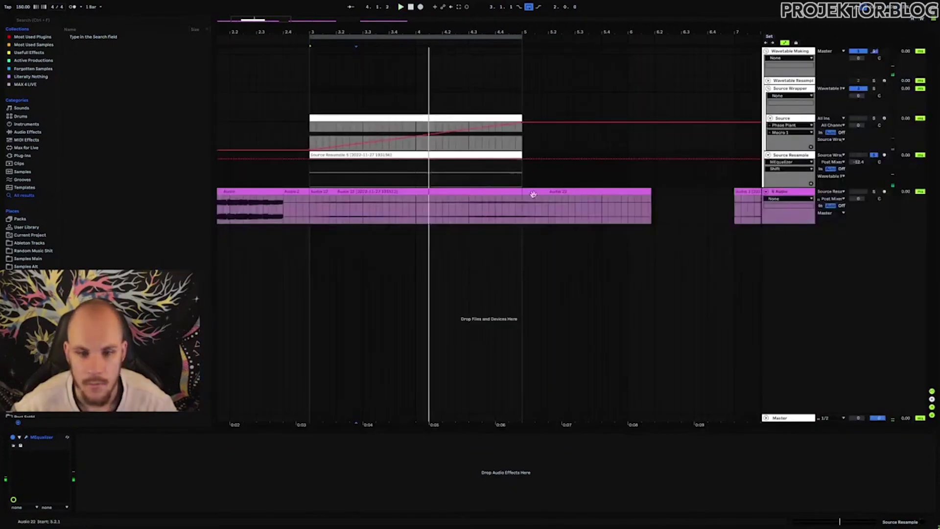
drag(310, 159, 310, 186)
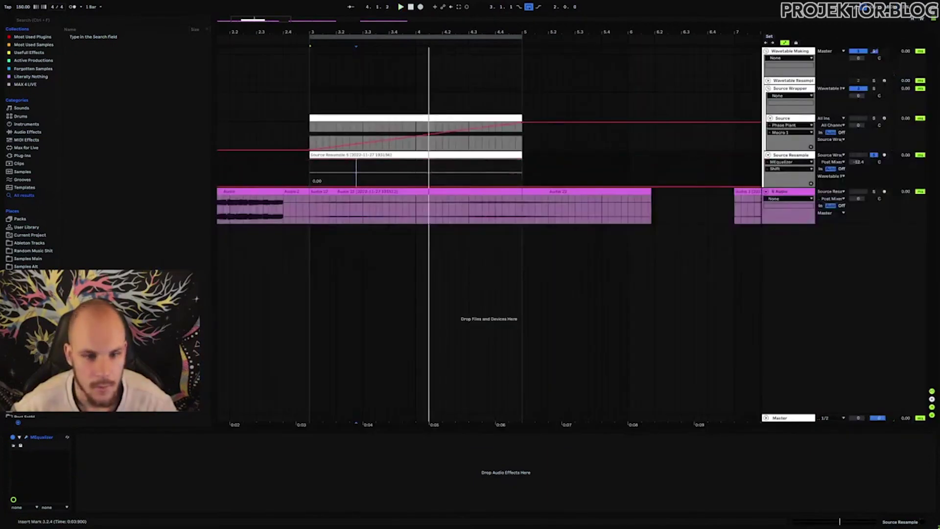
drag(522, 187, 523, 159)
key(space)
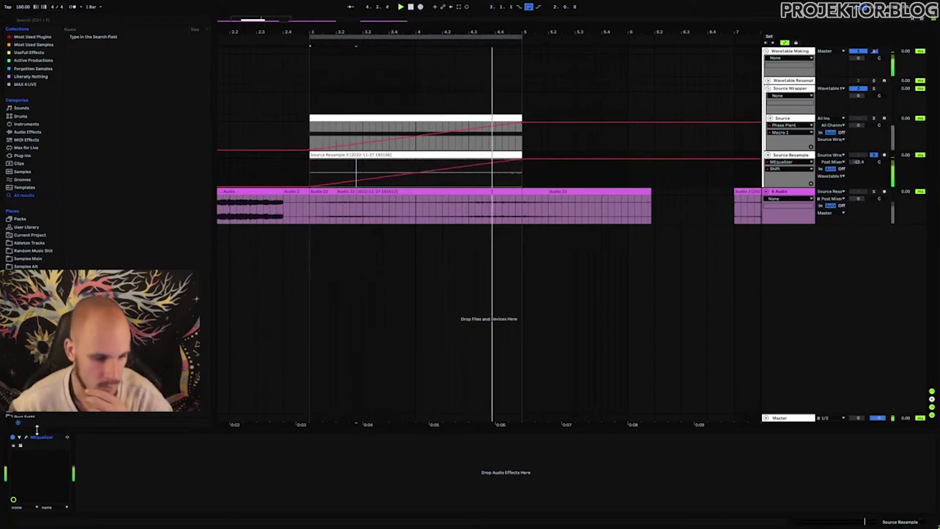
key(space)
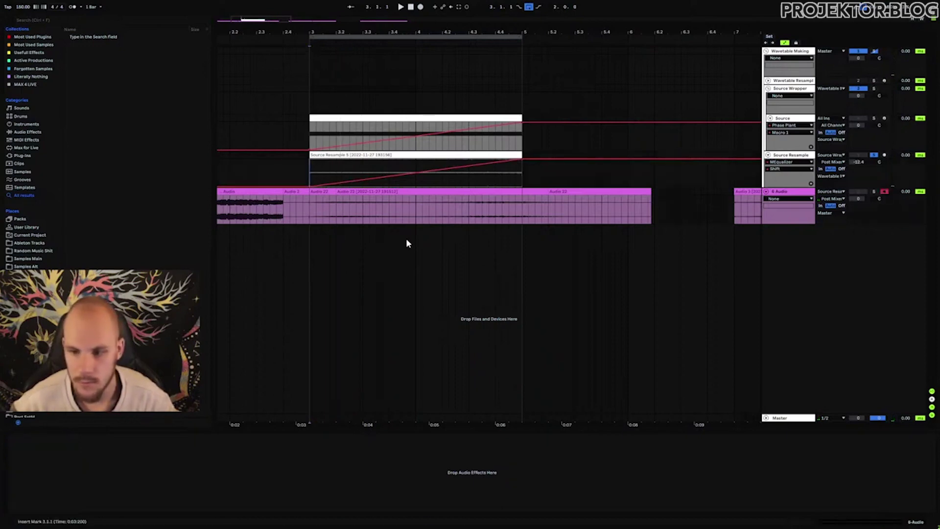
Step: Record the shifted sound as a new audio clip and select it
click(420, 6)
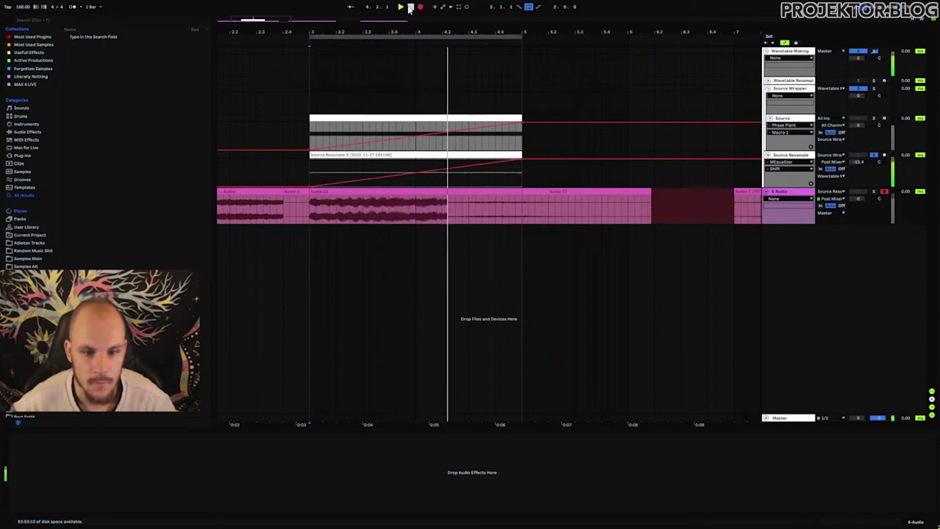
click(410, 7)
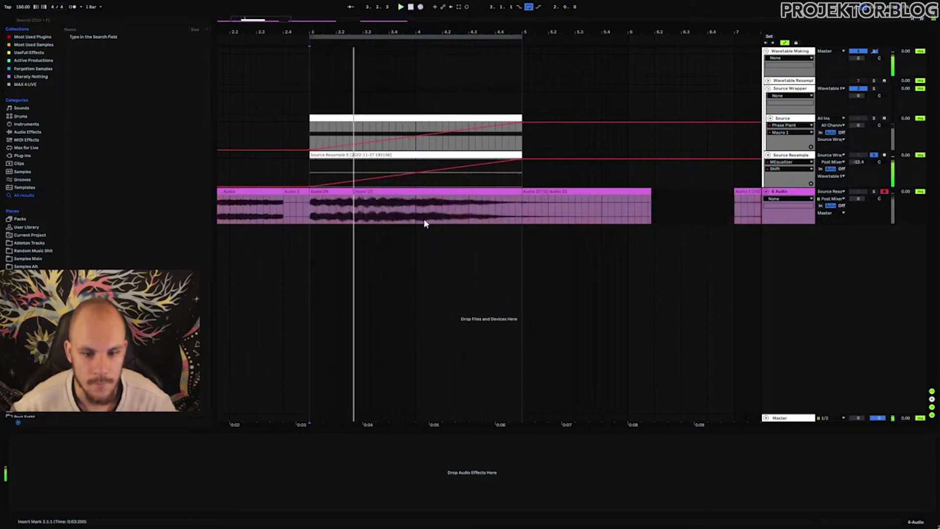
click(357, 191)
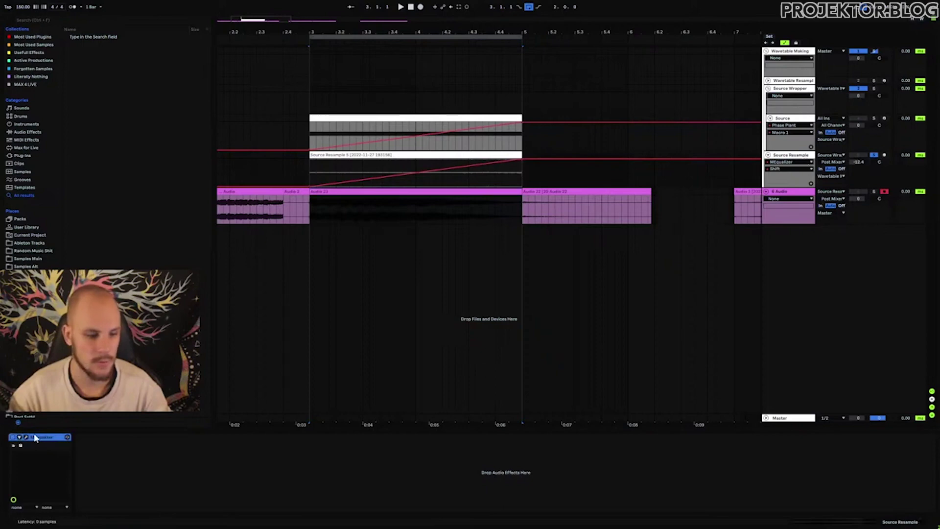
click(27, 435)
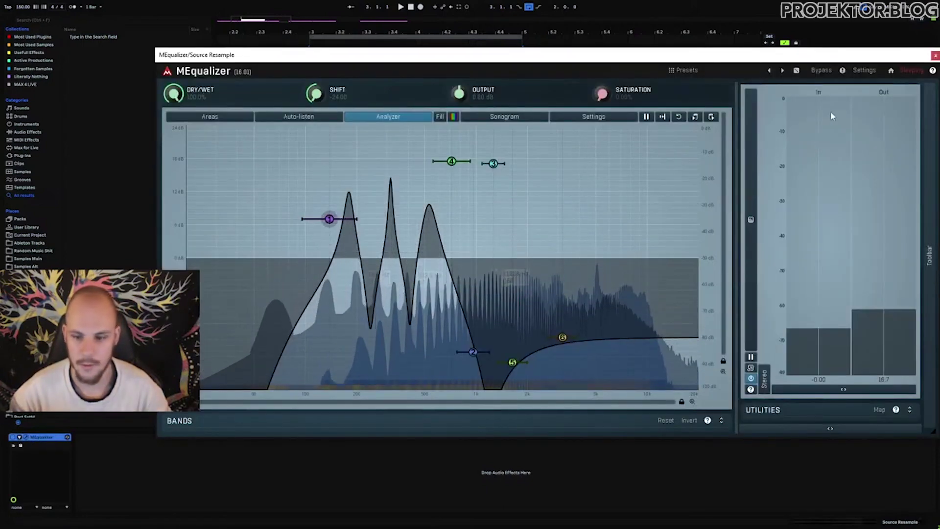
click(935, 56)
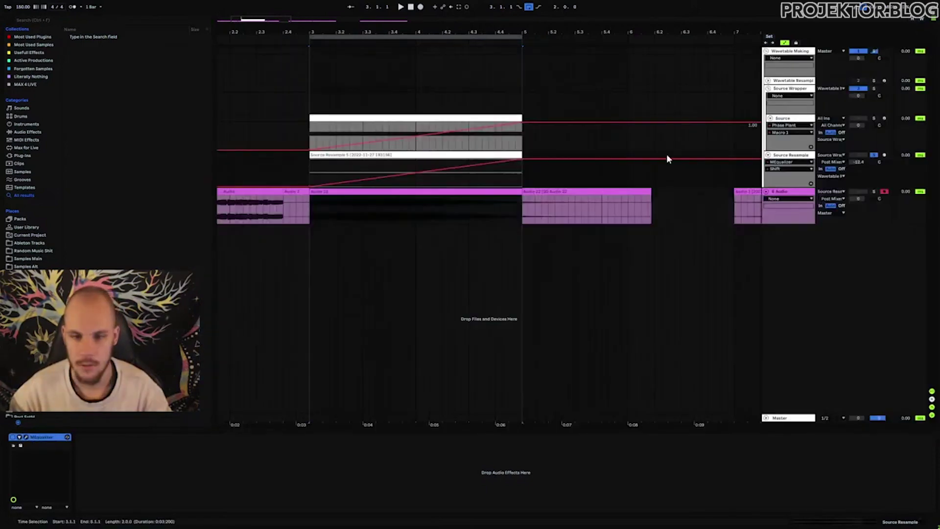
Step: Select the Wavetable Resample track and bring up its Phase Plant window
right_click(440, 190)
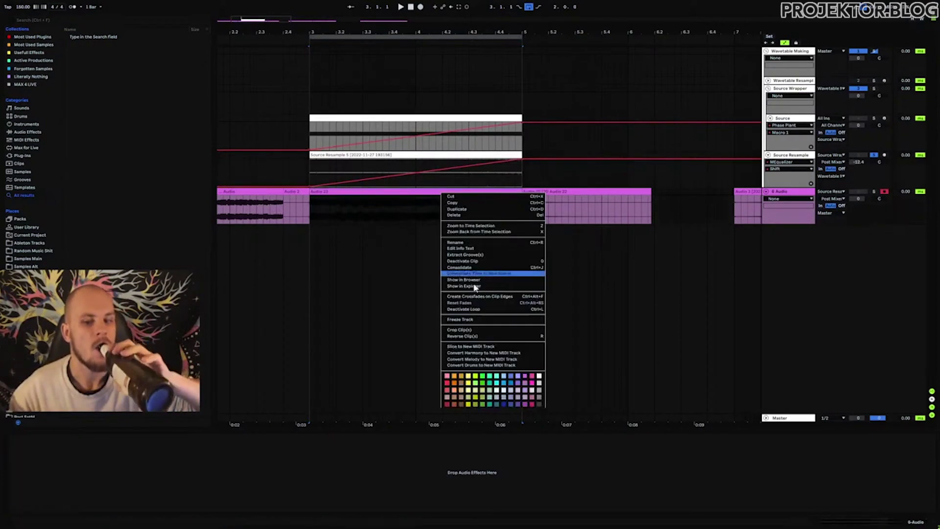
click(474, 331)
click(793, 80)
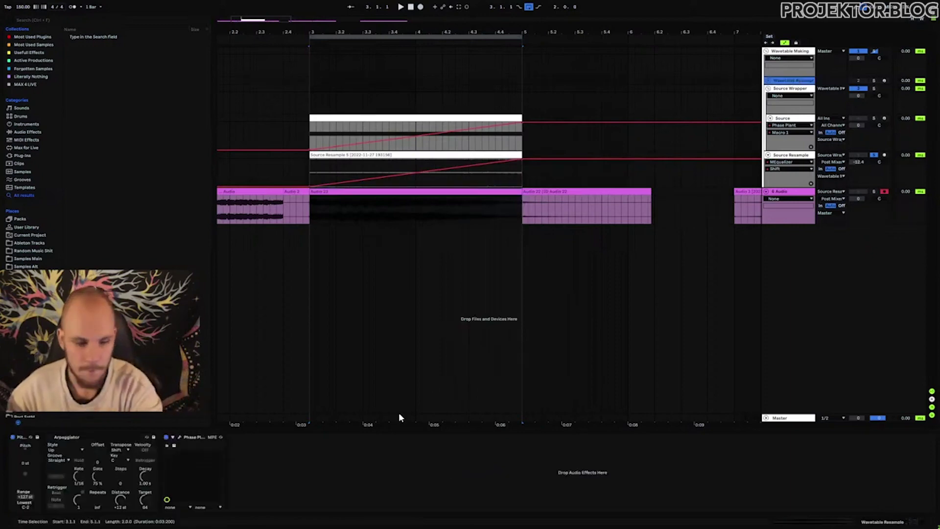
click(180, 437)
drag(426, 29, 654, 37)
Step: Import the recorded clip into the Wavetable Editor with CORRELATE phase alignment, previewing frame 150
click(691, 156)
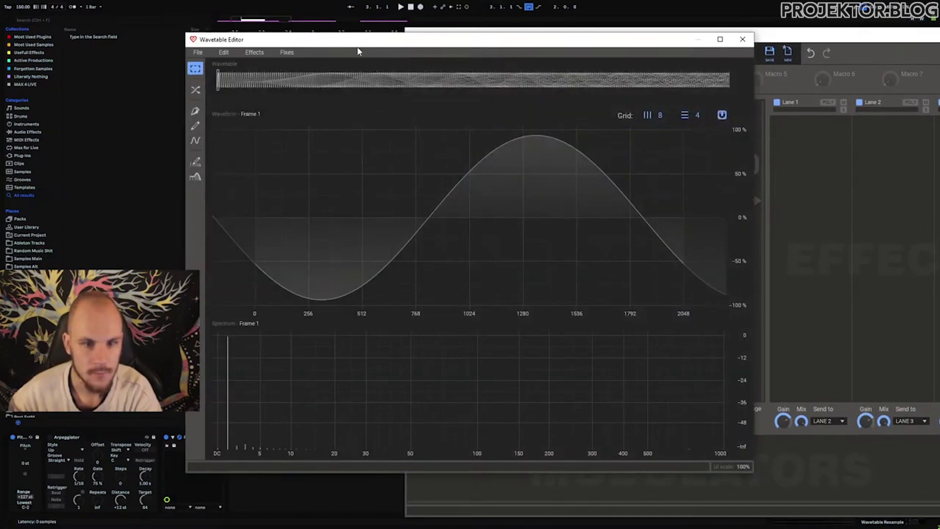
drag(358, 42, 605, 65)
drag(328, 189, 615, 208)
drag(594, 62, 310, 51)
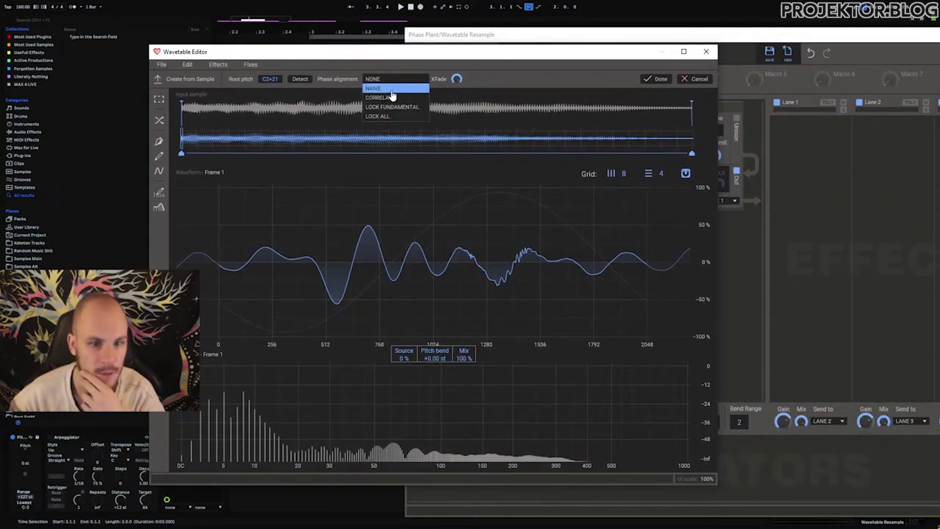
click(390, 98)
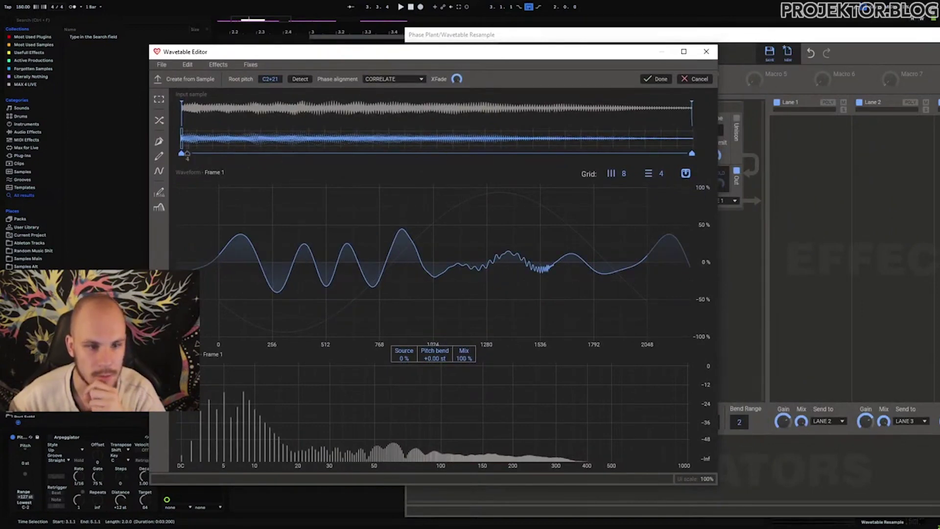
mouse_move(181, 153)
mouse_down()
mouse_move(660, 167)
mouse_move(140, 179)
mouse_up()
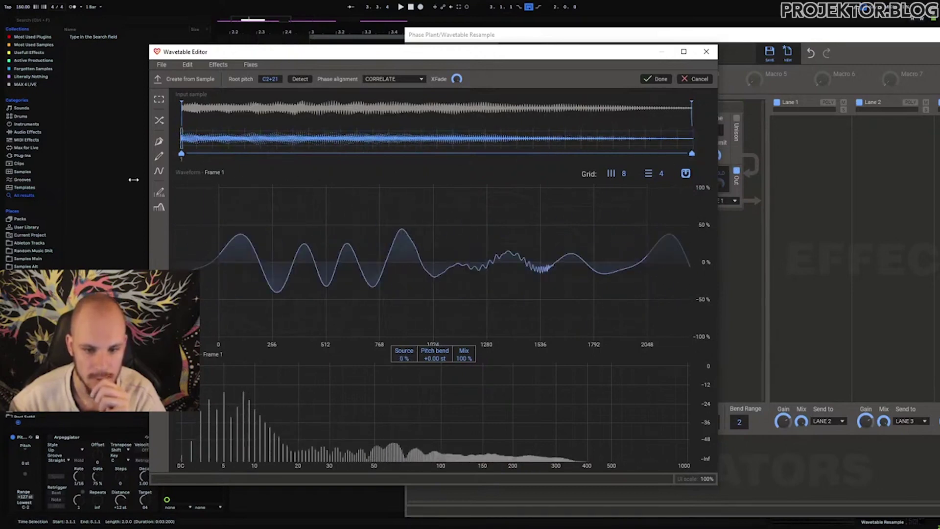
Step: Set the sample's root pitch to C2, after first trying C1
click(270, 78)
text(C1)
key(Return)
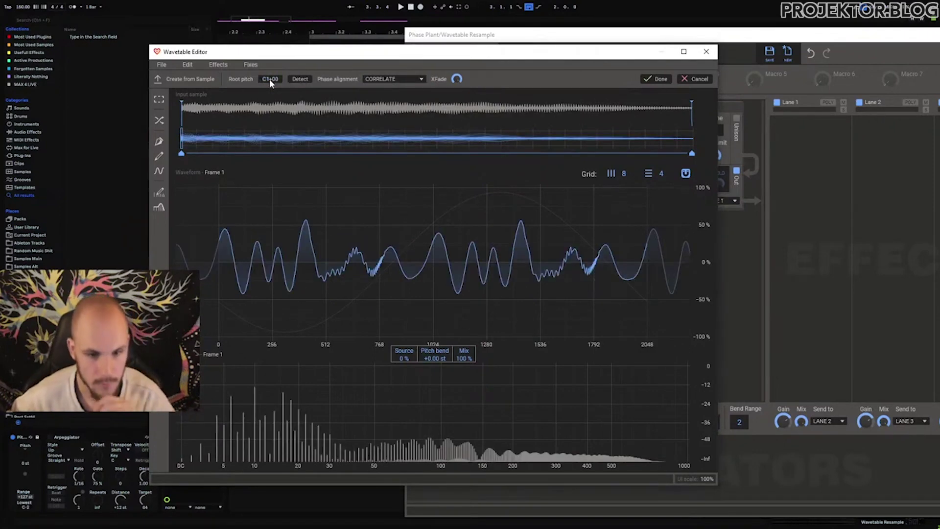
mouse_move(182, 138)
mouse_down()
mouse_move(688, 152)
mouse_move(372, 175)
mouse_move(640, 175)
mouse_move(692, 186)
mouse_up()
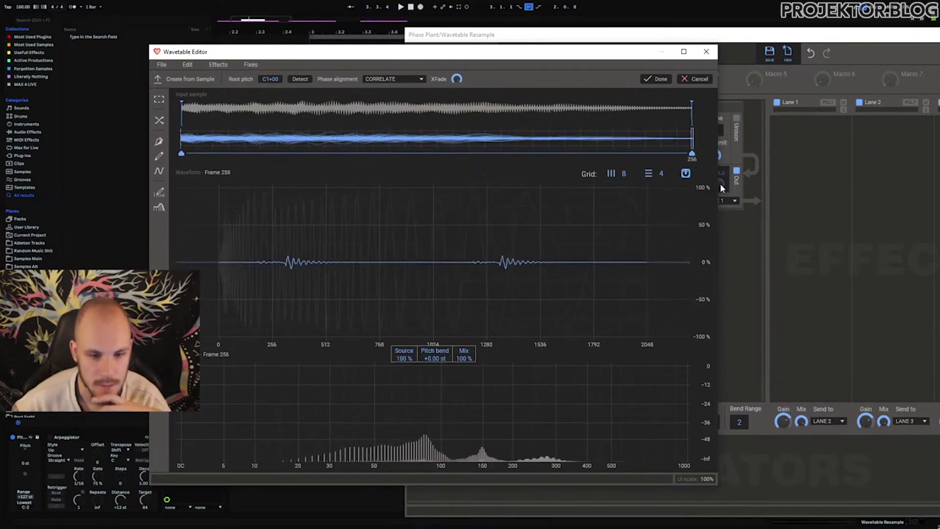
double_click(267, 79)
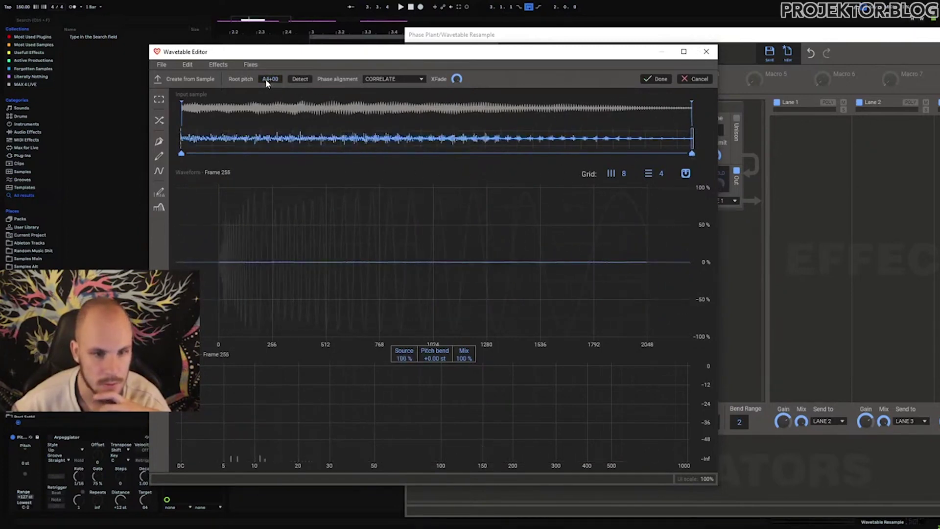
right_click(266, 79)
text(C2)
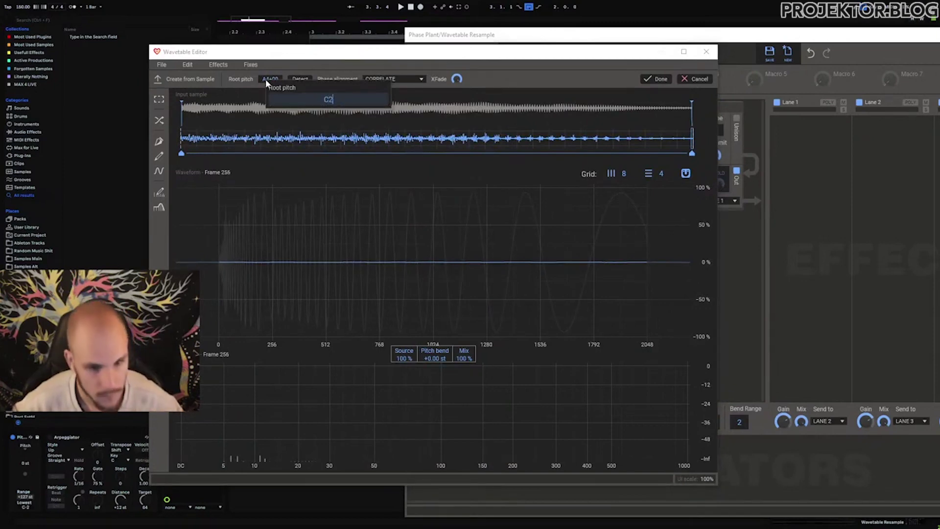
key(Return)
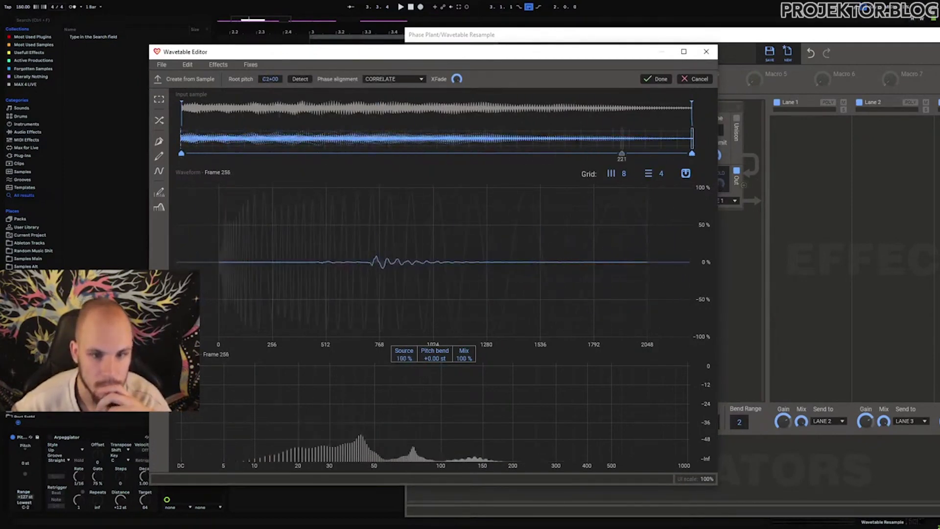
Step: Choose LOCK ALL phase alignment, record-arm Wavetable Resample, and accept the new wavetable
click(394, 117)
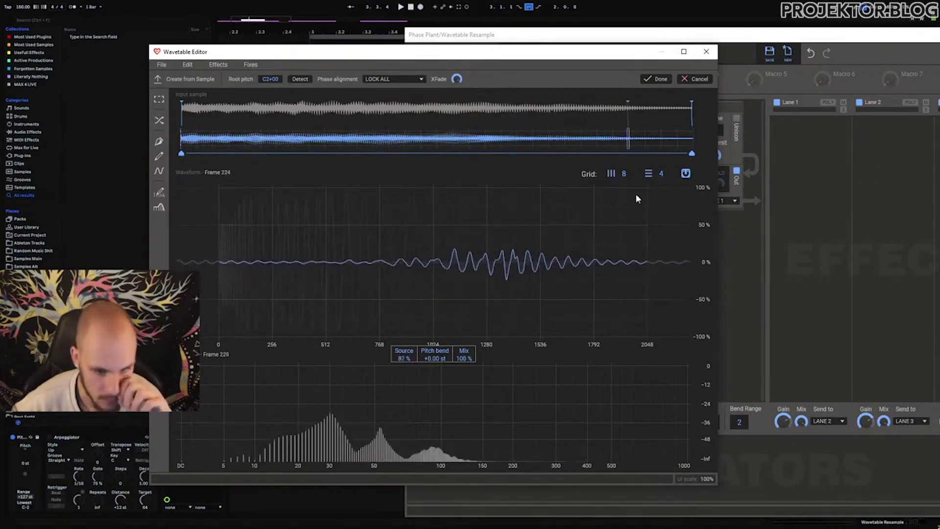
drag(500, 52, 396, 54)
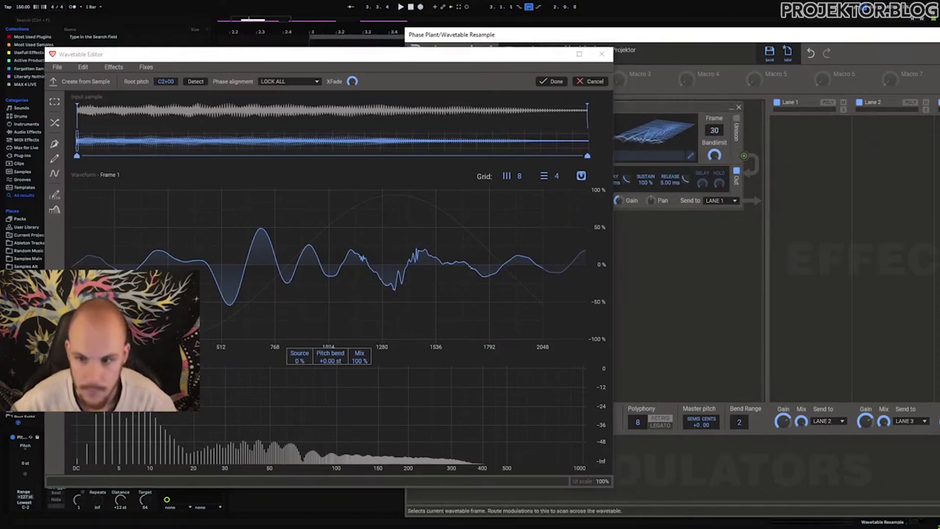
drag(717, 39, 449, 53)
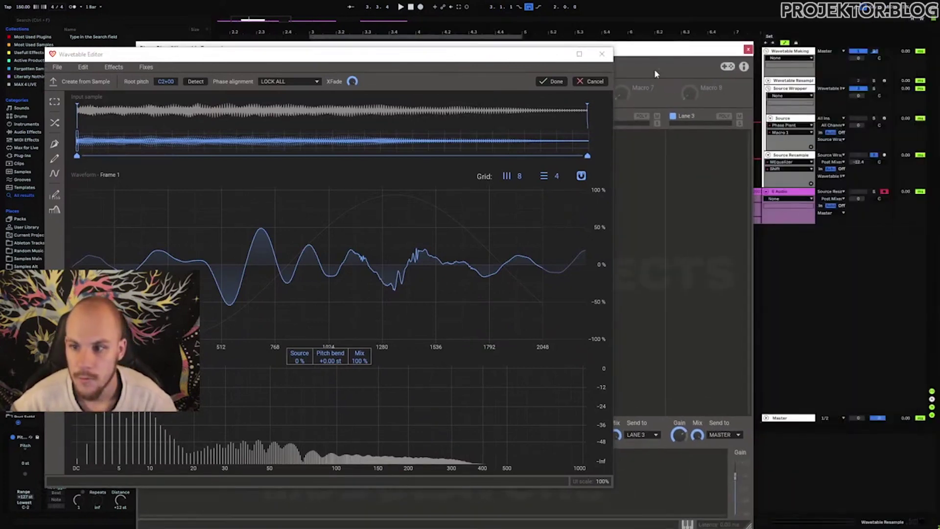
click(884, 81)
drag(680, 53, 934, 38)
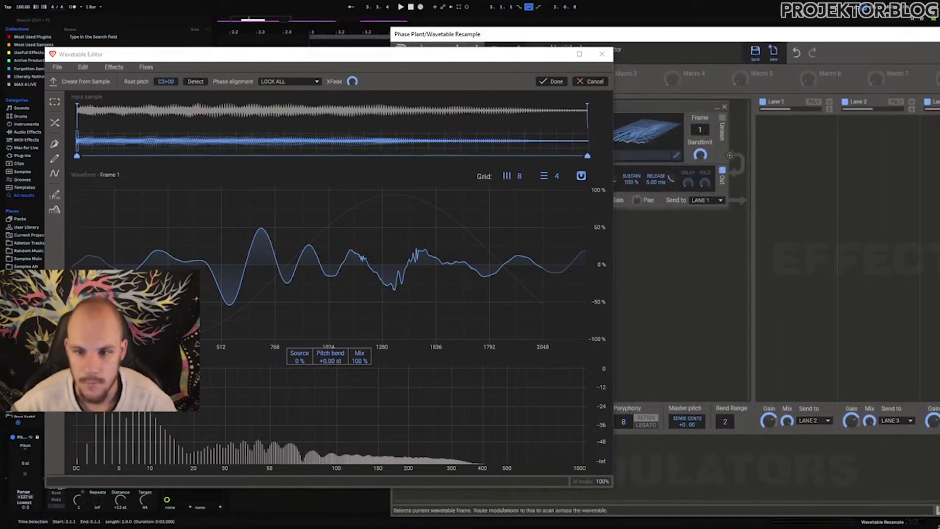
click(552, 81)
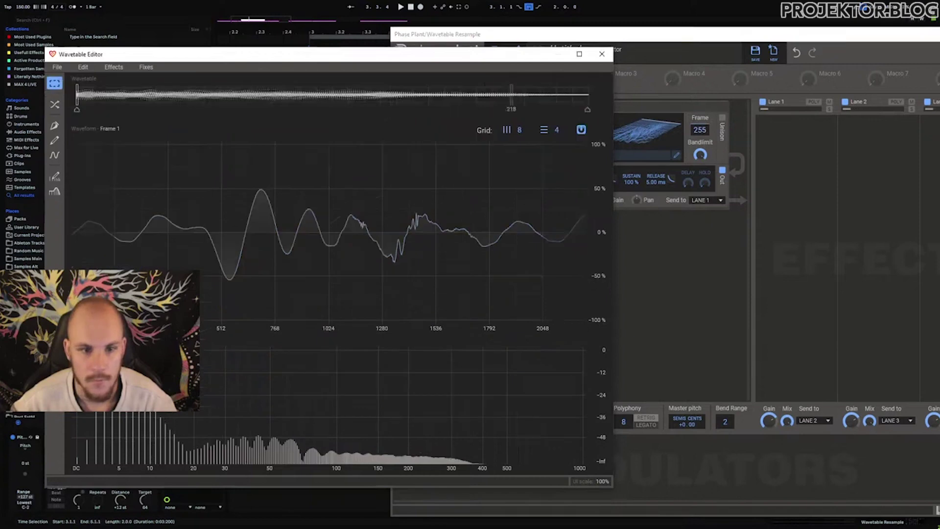
Step: Normalize the wavetable to full level and scan through its frames
click(146, 66)
click(167, 94)
click(699, 130)
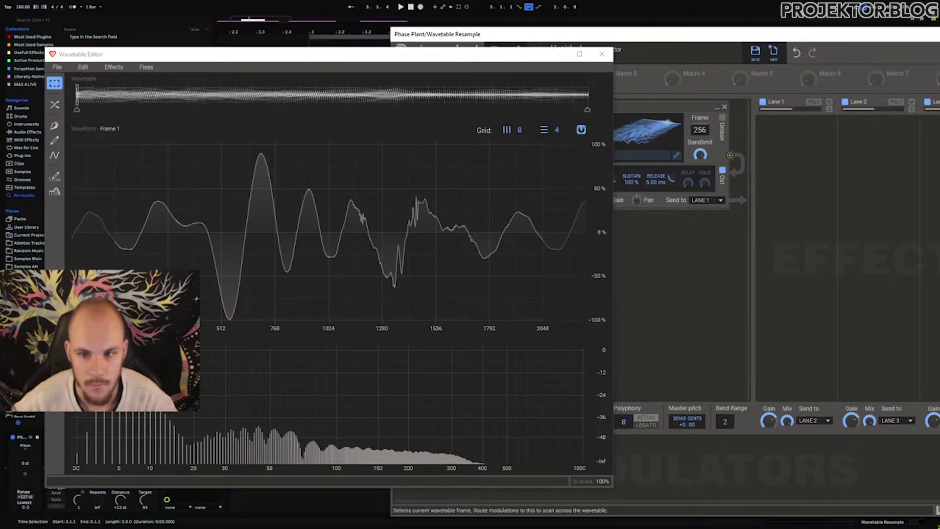
click(602, 54)
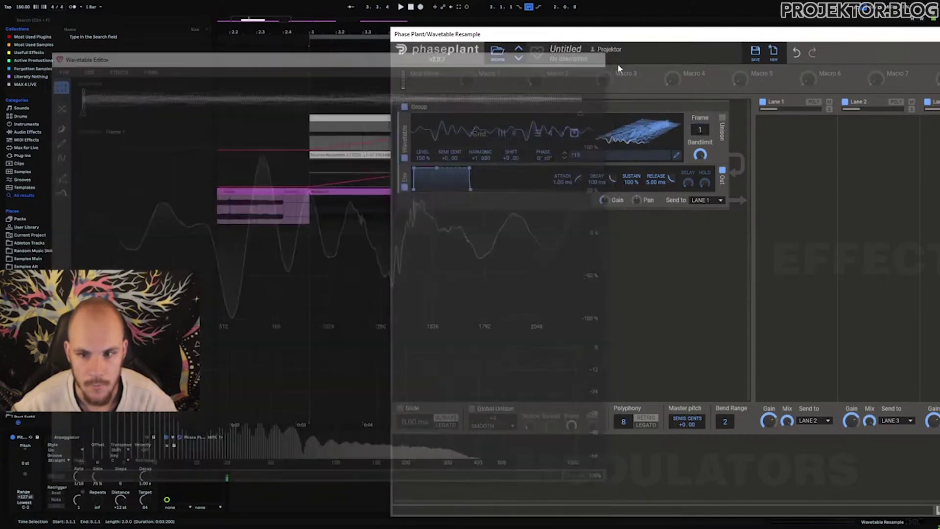
drag(699, 129, 699, 43)
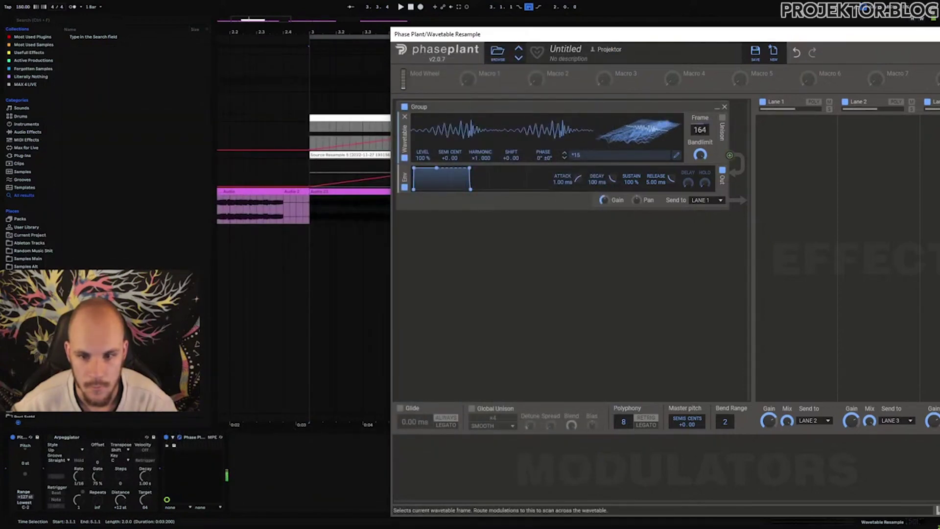
drag(696, 130, 697, 216)
drag(629, 36, 450, 27)
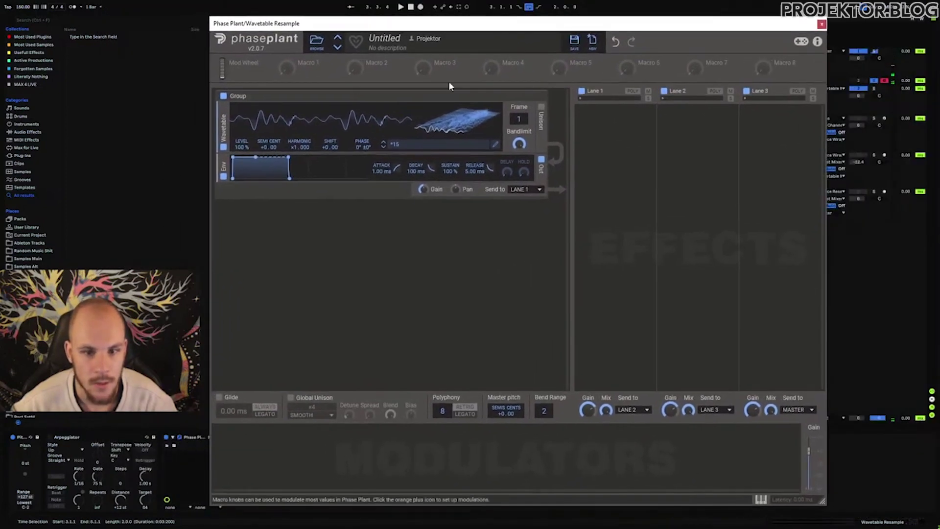
Step: Save the wavetable as '16', close the editor and synth, and select the Source track
click(495, 144)
click(196, 52)
click(201, 74)
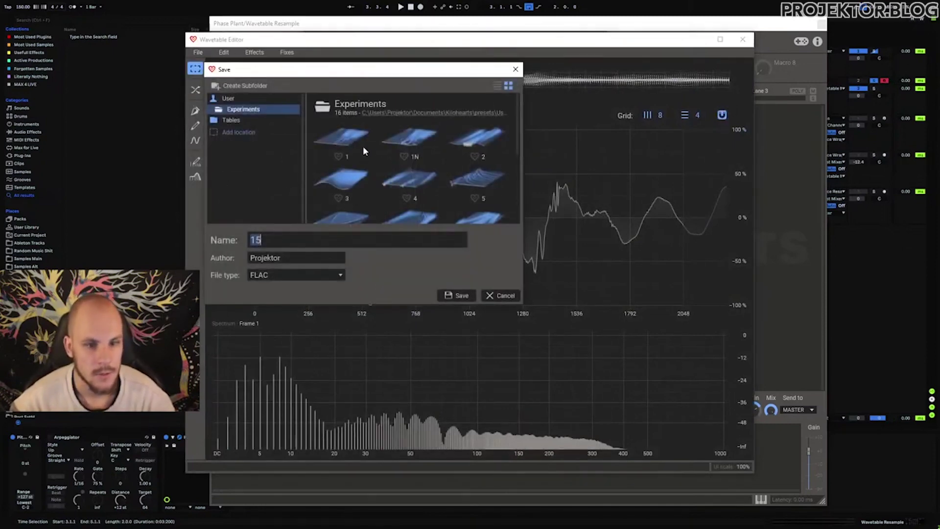
text(16)
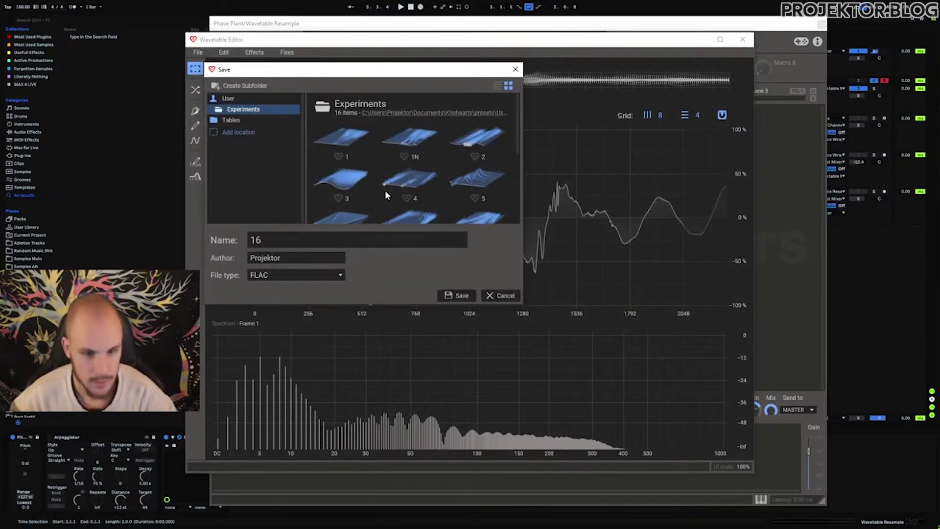
click(455, 296)
click(742, 39)
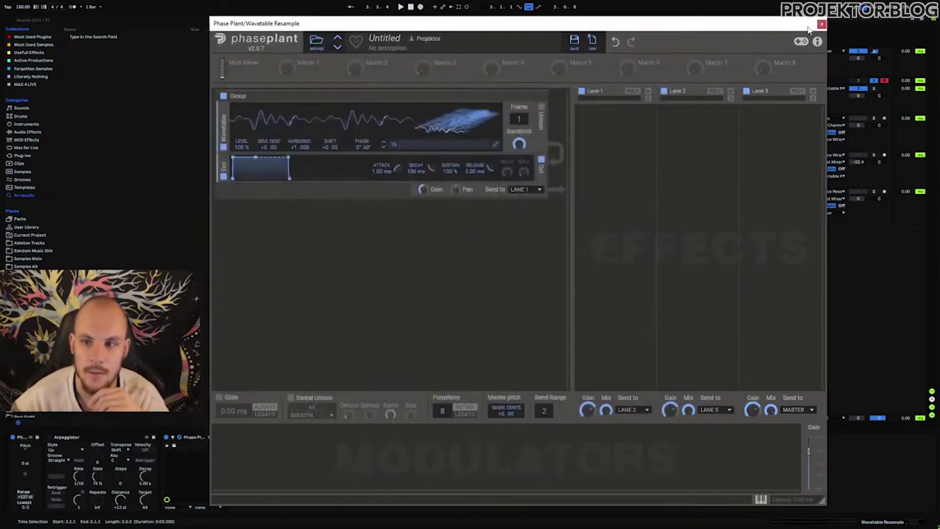
click(821, 23)
click(793, 119)
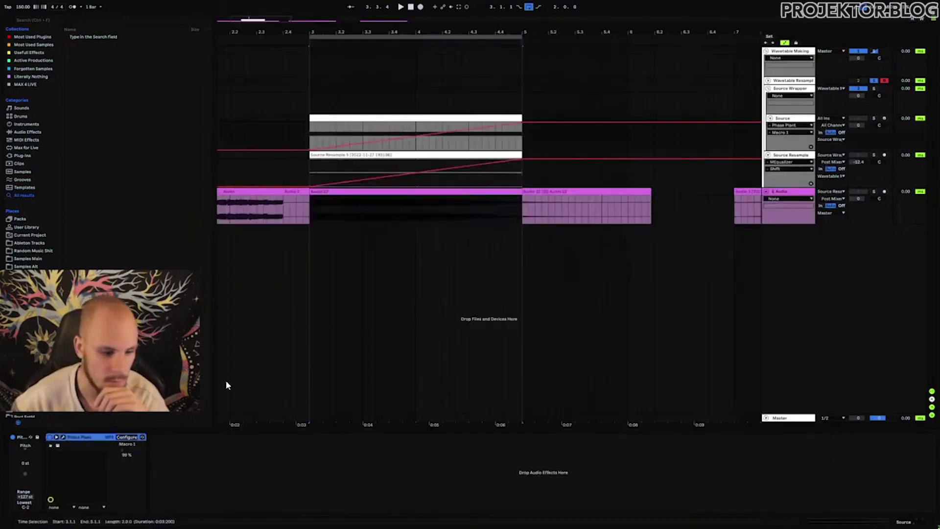
Step: Start a new patch in the Source track's Phase Plant with a wavetable oscillator instead of analog
click(63, 437)
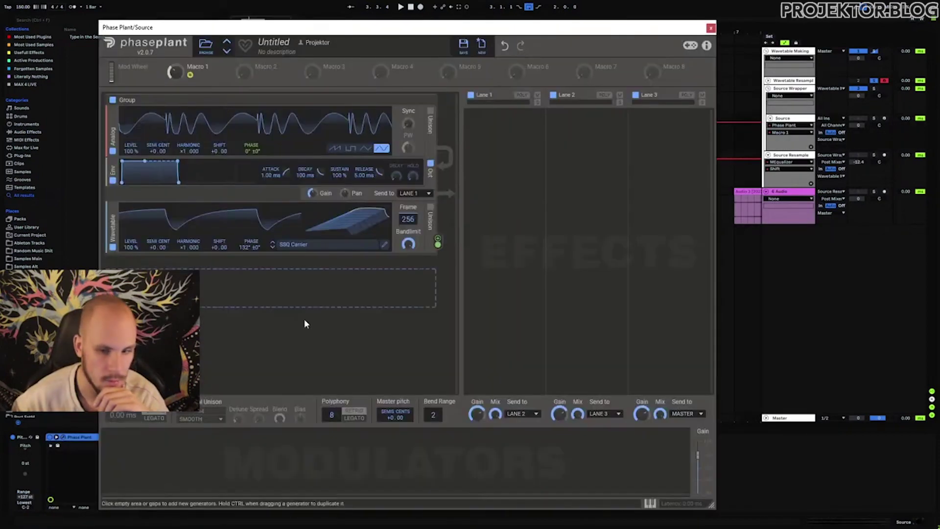
click(481, 44)
click(235, 113)
click(249, 143)
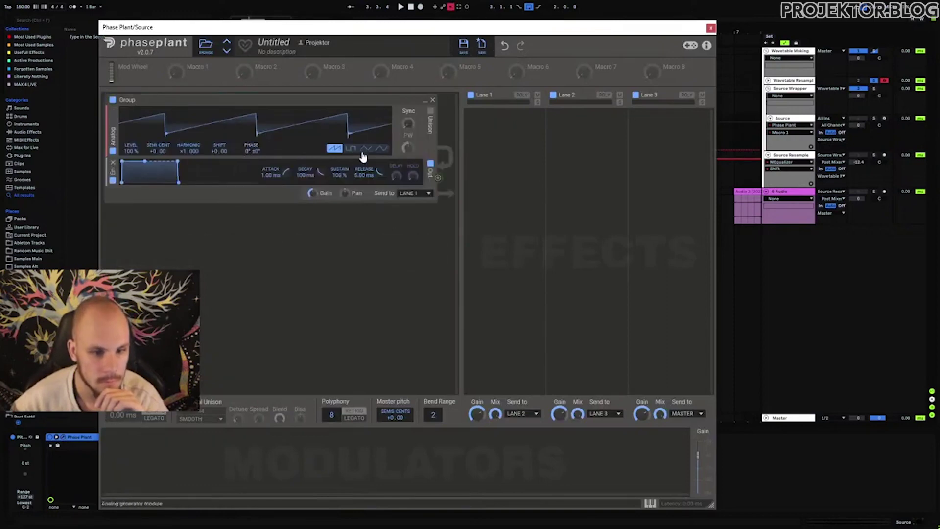
click(114, 112)
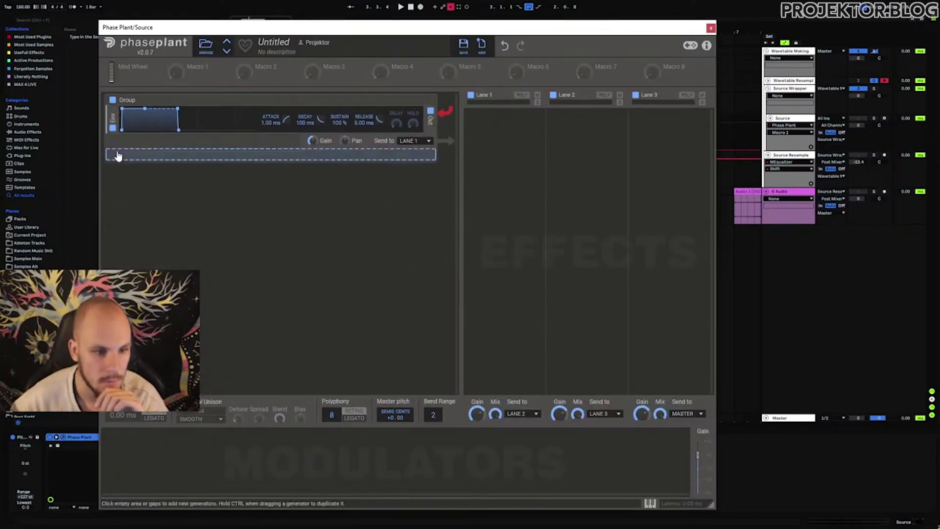
click(117, 156)
click(355, 212)
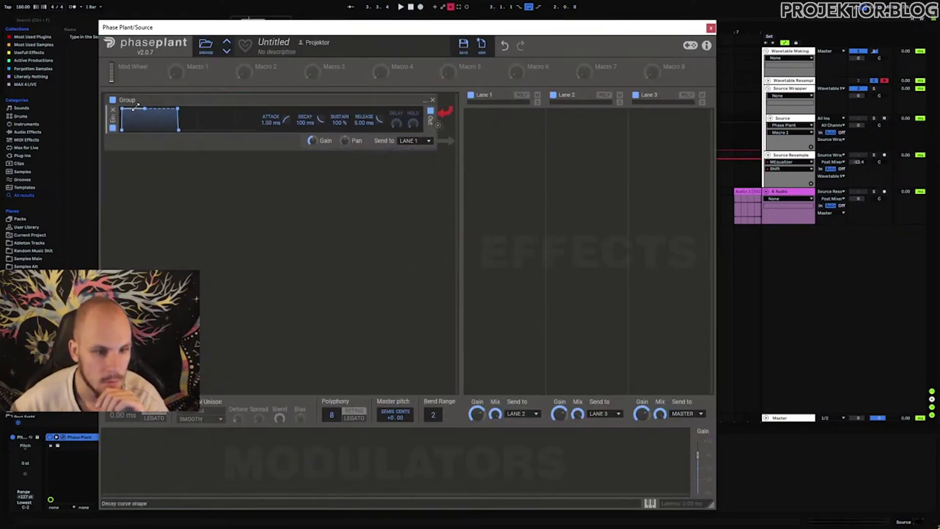
click(172, 108)
click(189, 155)
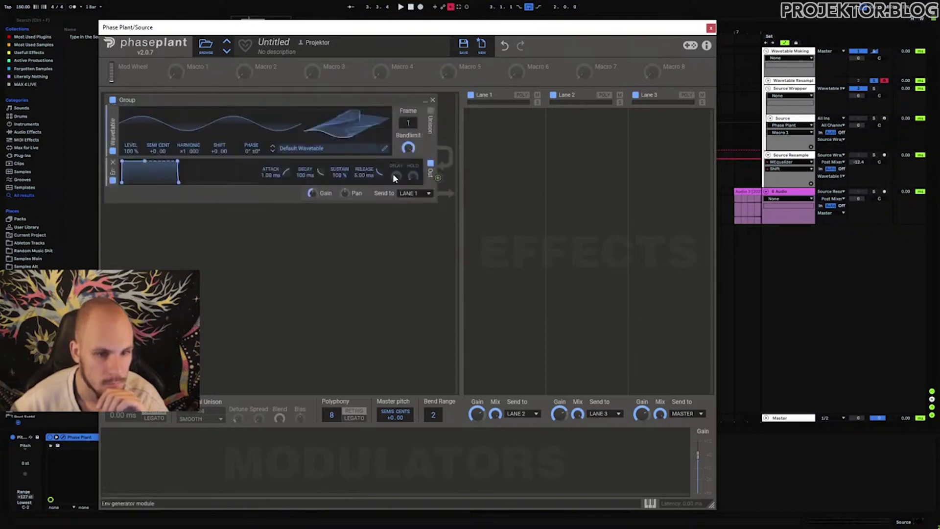
Step: Load wavetable 16 from User > Experiments into the oscillator and scan its frames
click(388, 146)
click(742, 39)
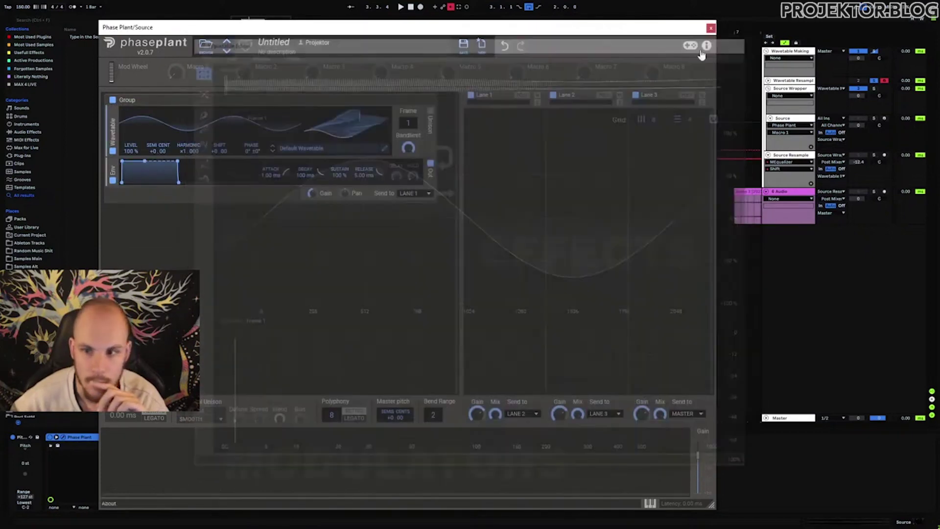
click(293, 145)
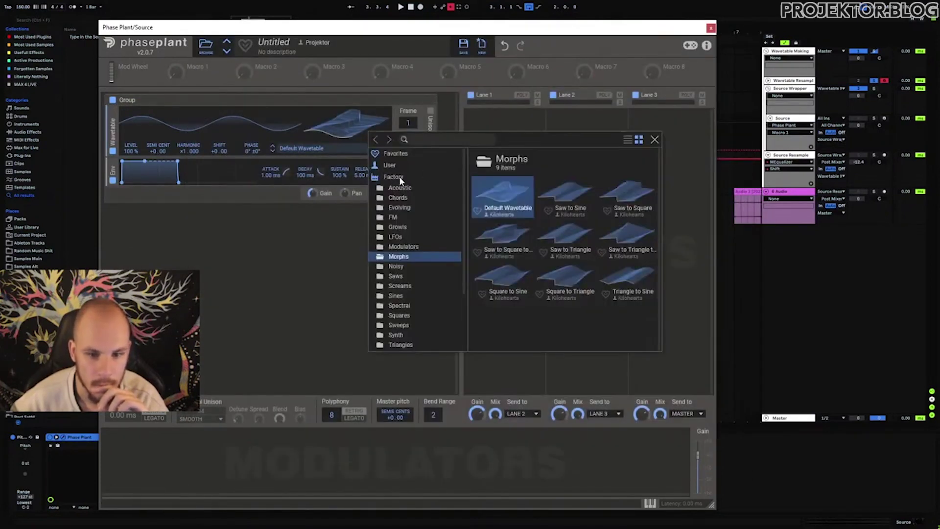
click(390, 165)
click(501, 192)
double_click(500, 192)
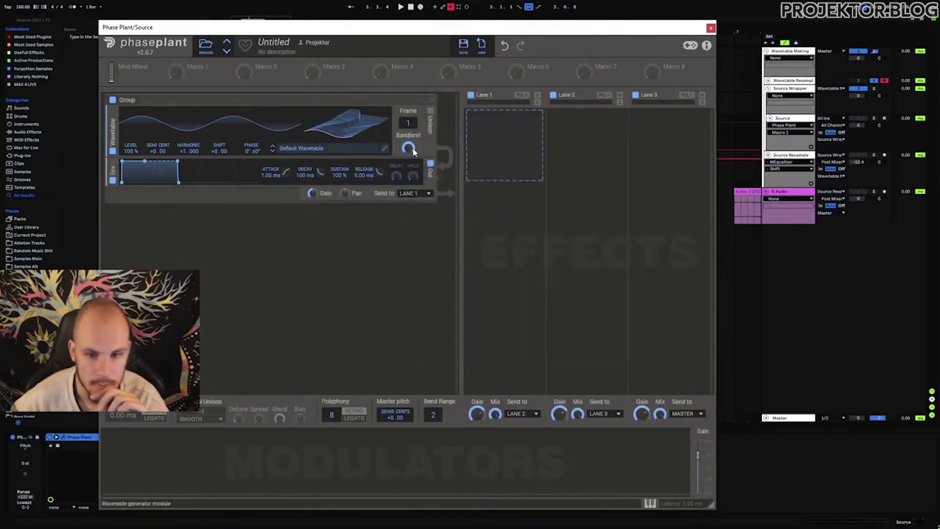
click(333, 154)
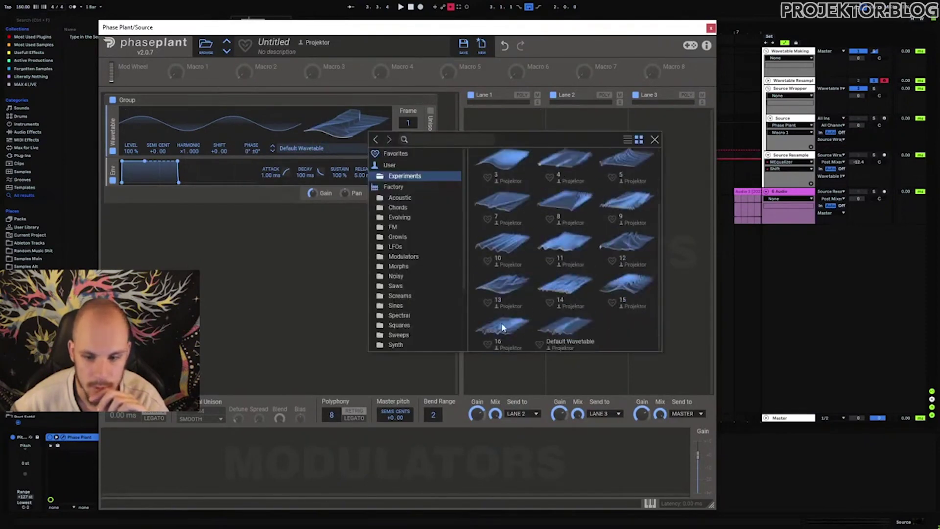
double_click(503, 327)
mouse_move(406, 121)
mouse_down()
mouse_move(407, 49)
mouse_move(407, 125)
mouse_up()
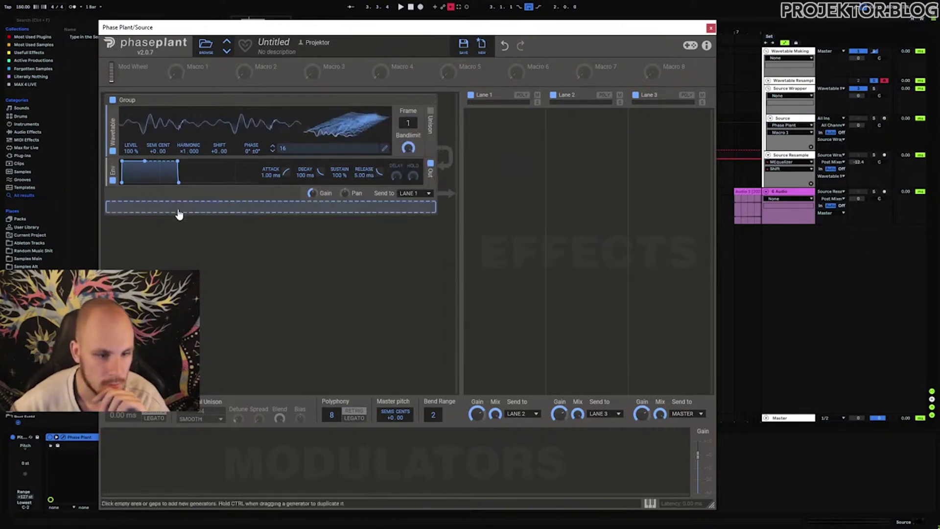
Step: Bring up the module list in the empty area below the first group
click(178, 215)
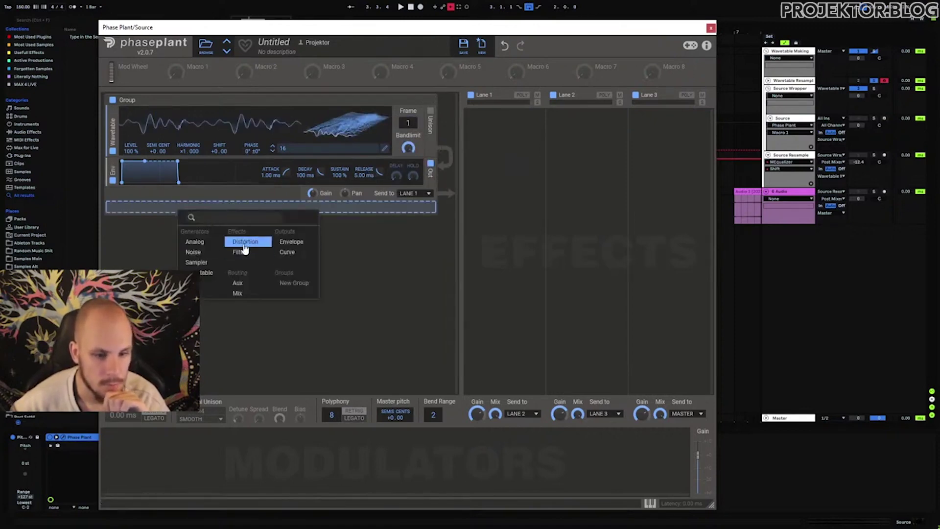
click(399, 291)
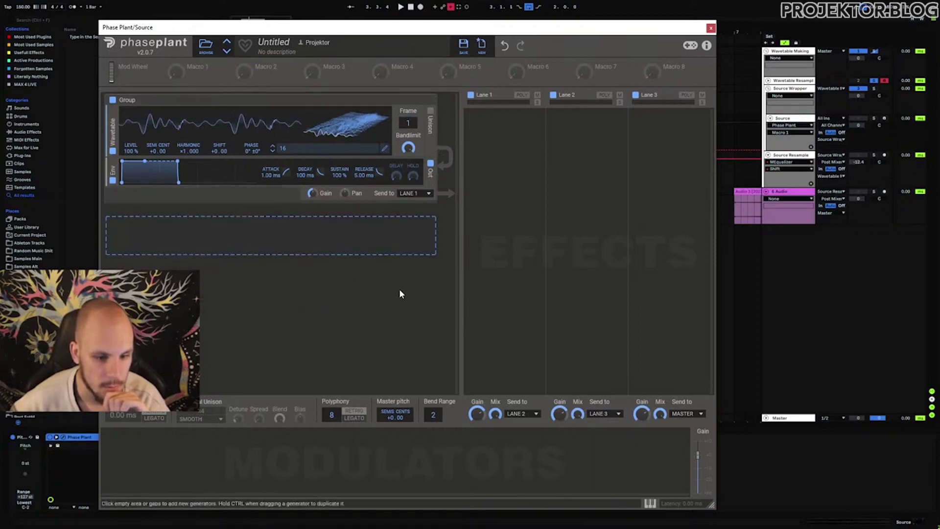
click(277, 258)
Step: Add a new group with a wavetable oscillator using the Window 1 wavetable
click(392, 309)
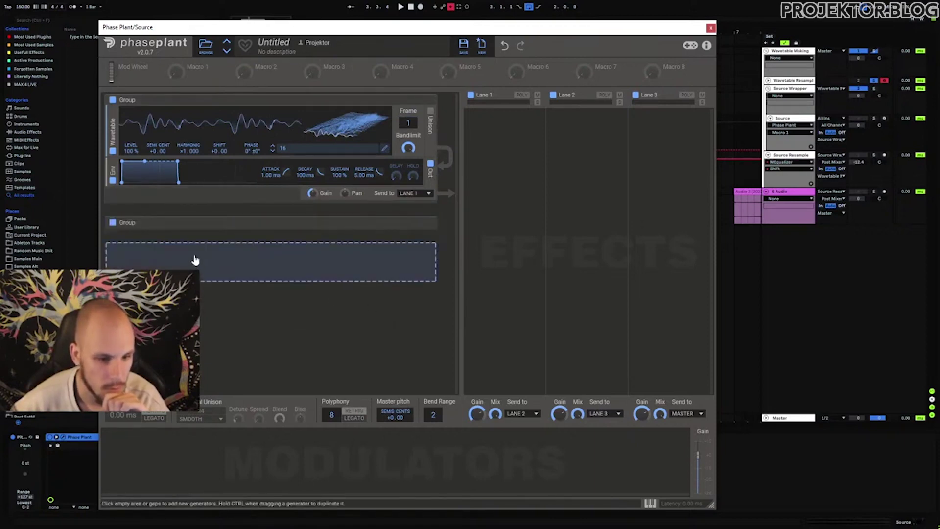
click(194, 259)
click(215, 317)
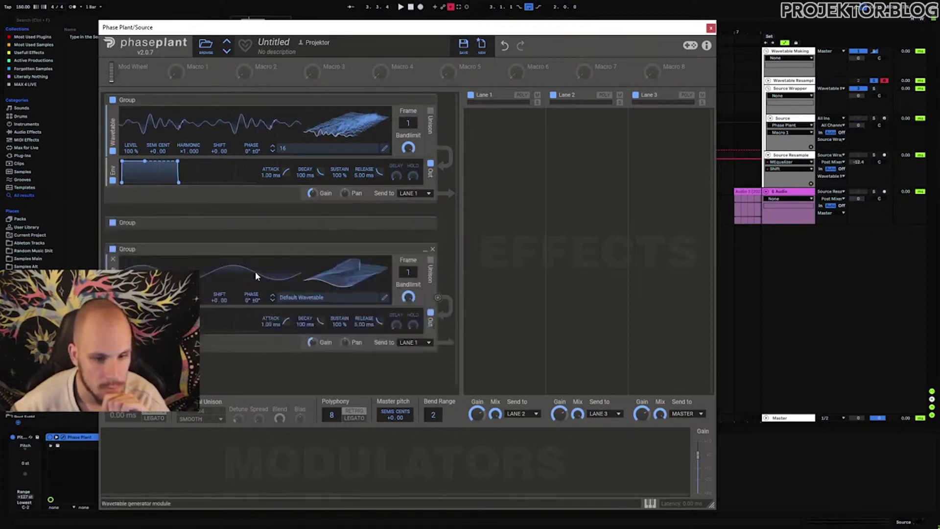
click(354, 297)
click(403, 392)
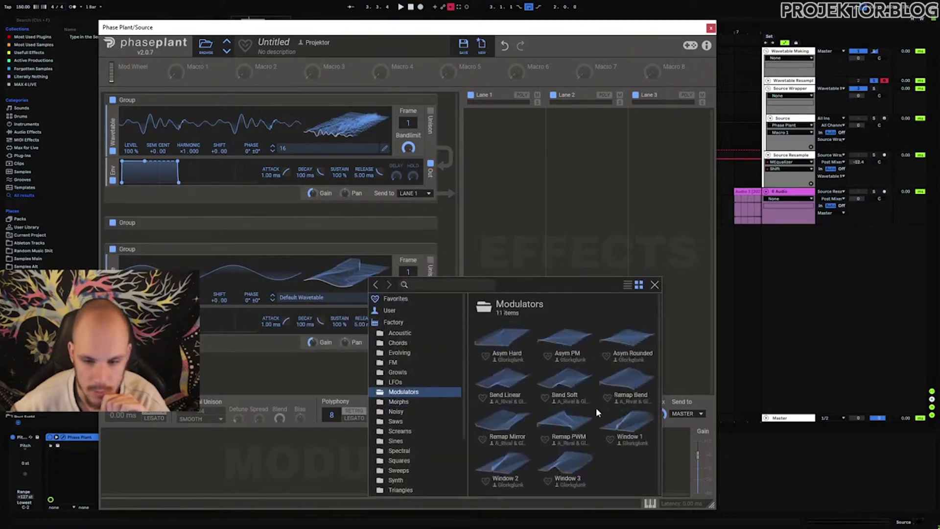
double_click(633, 421)
Step: Add a second wavetable oscillator using the Full Volume Positive wavetable
click(235, 357)
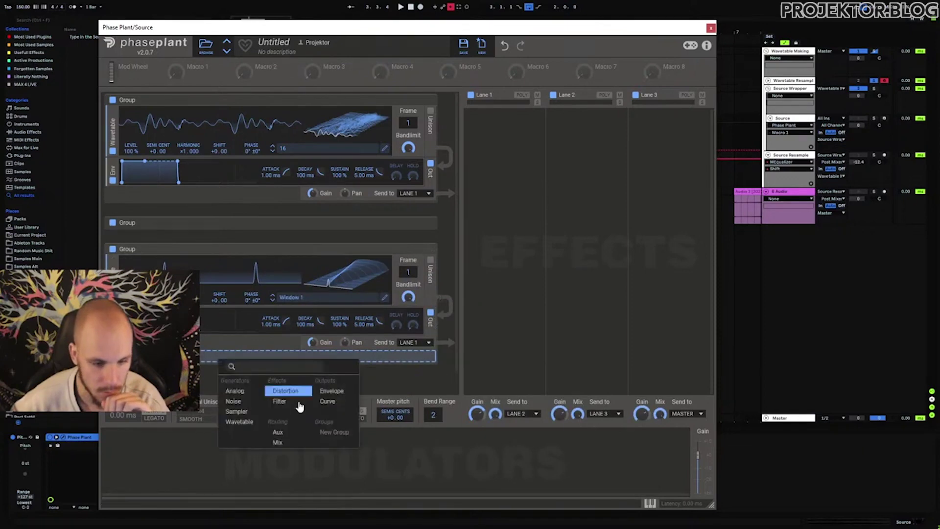
click(239, 421)
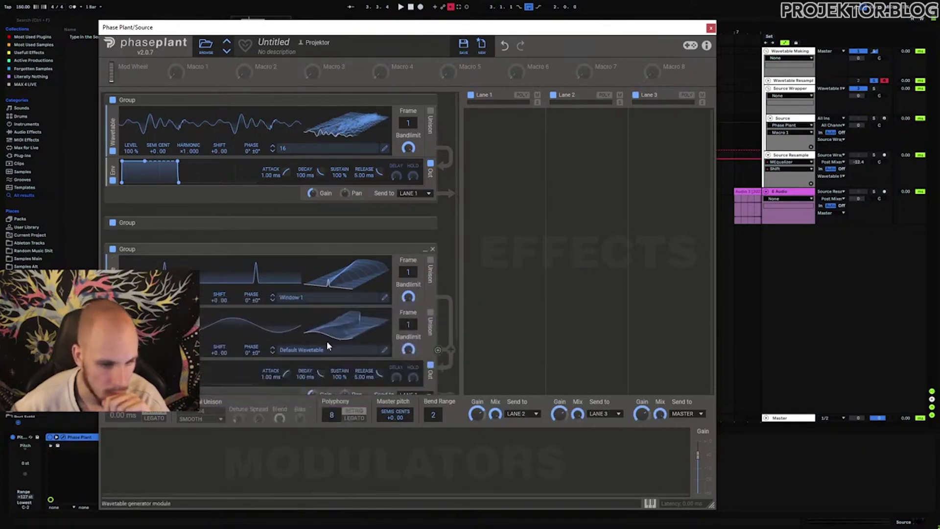
click(316, 355)
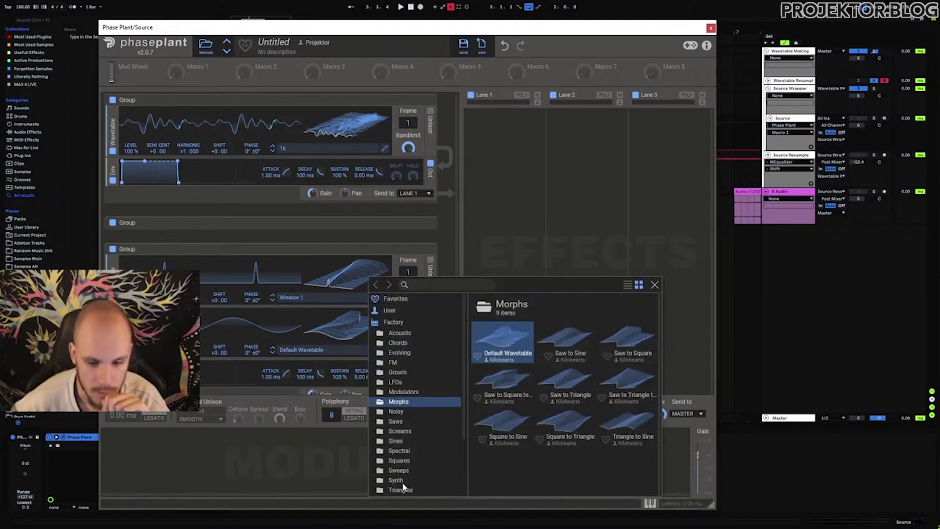
scroll(404, 480, down, 3)
scroll(392, 403, up, 4)
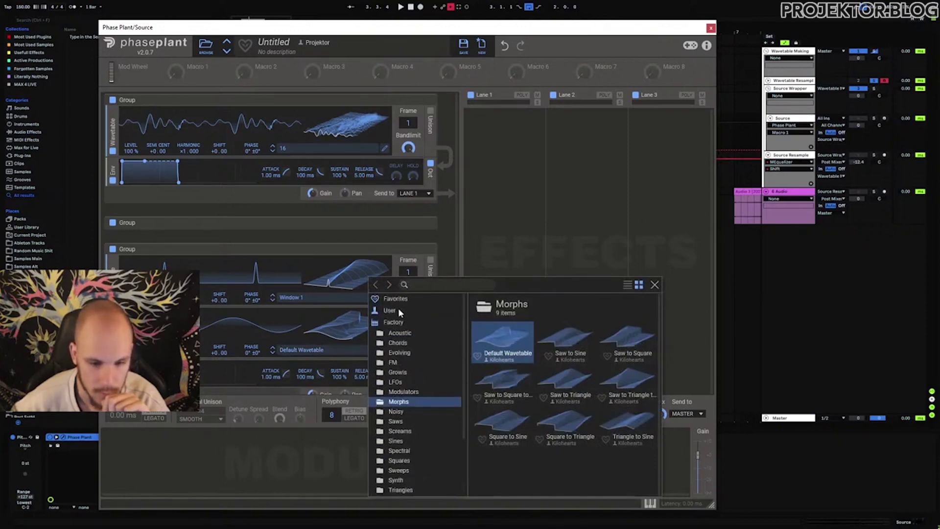
click(399, 308)
double_click(636, 330)
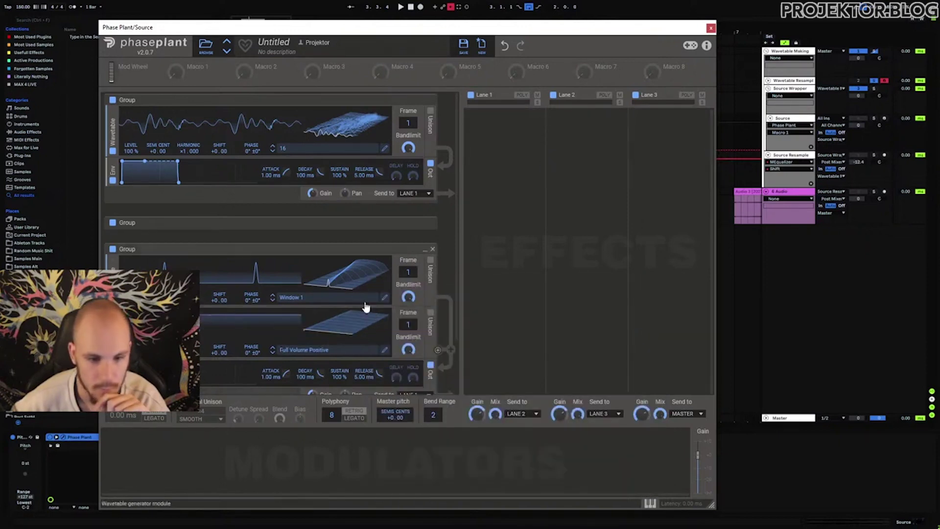
scroll(367, 308, down, 3)
Step: Add a Mix module combining the oscillators and remove the group's envelope output
click(201, 345)
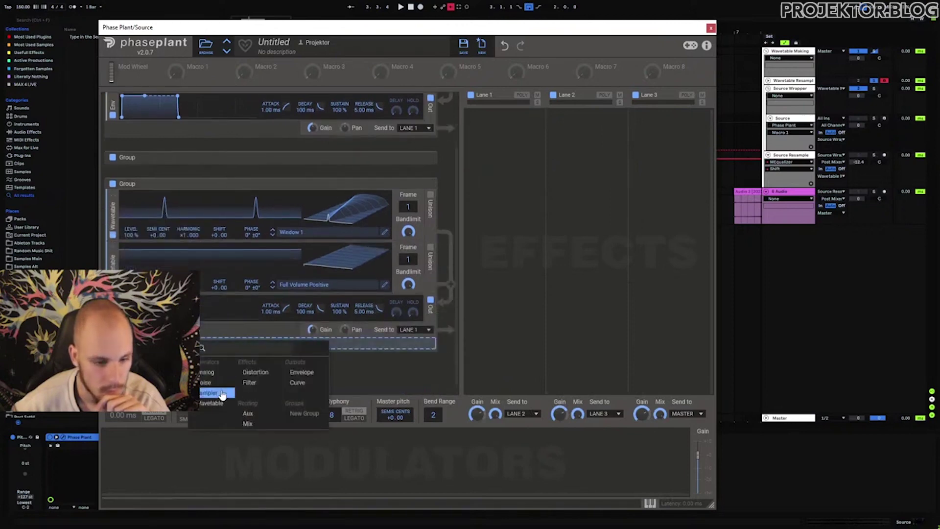
click(247, 424)
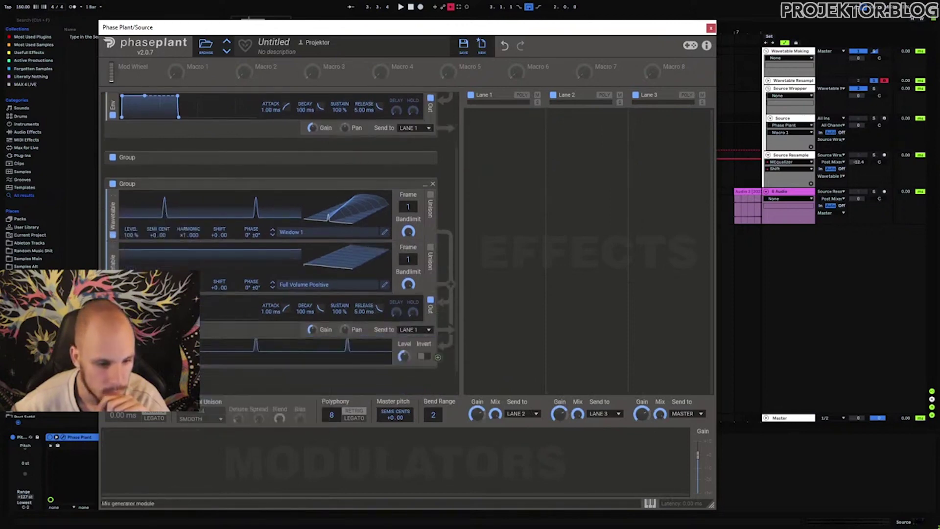
click(113, 328)
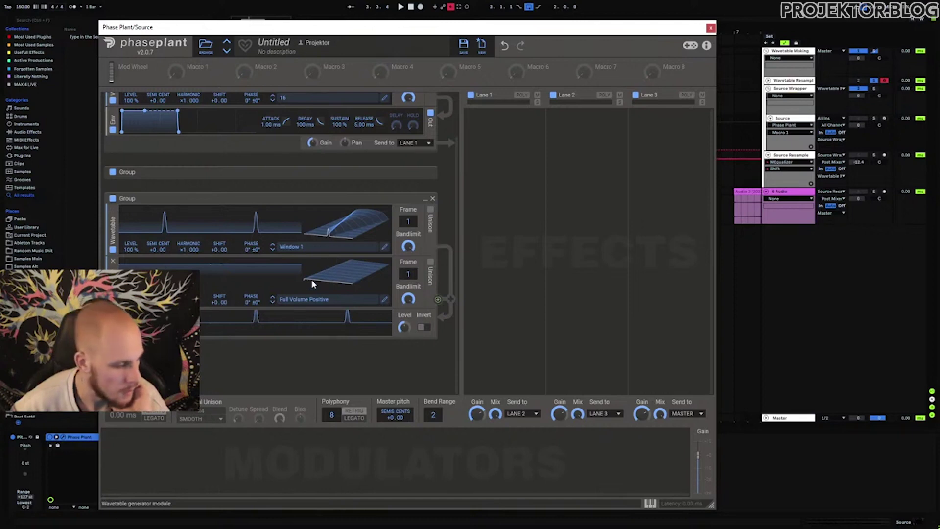
Step: Add a bottom wavetable oscillator loaded with Bend Soft from Modulators, after trying Bend Linear
click(339, 337)
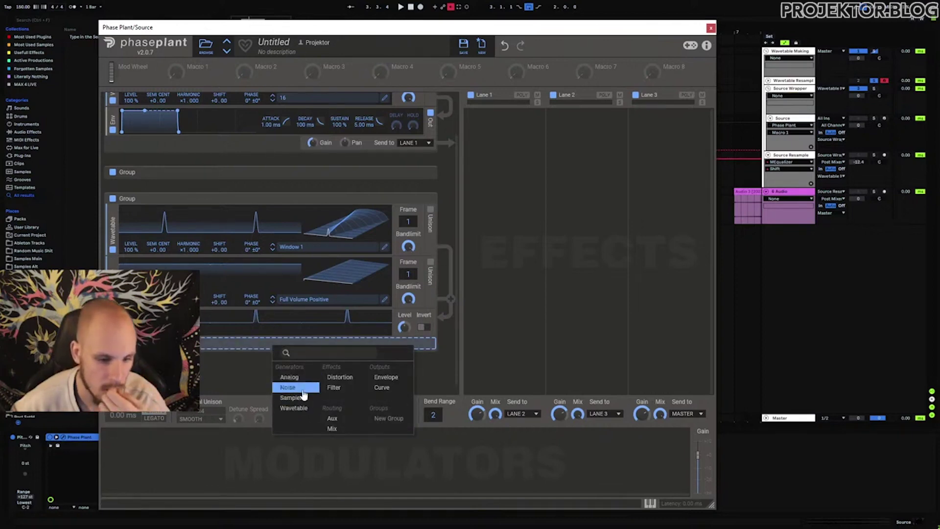
click(295, 408)
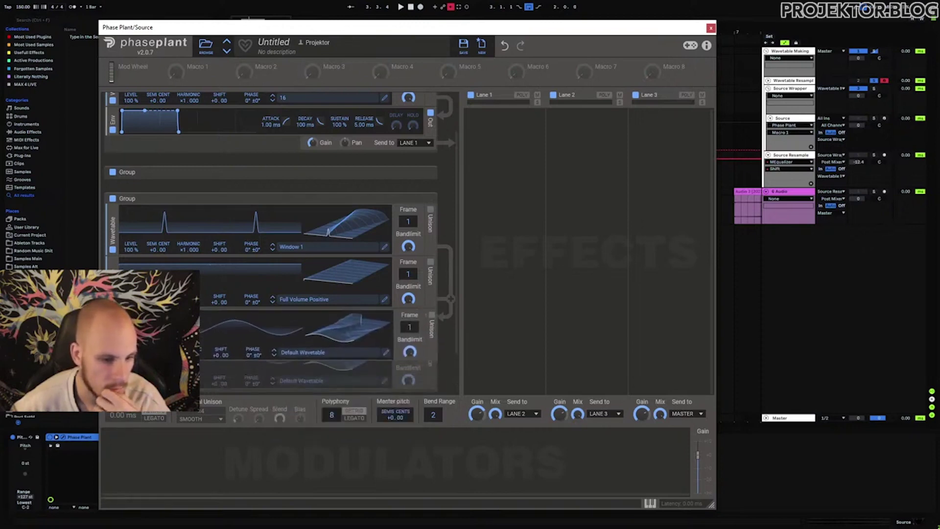
click(285, 381)
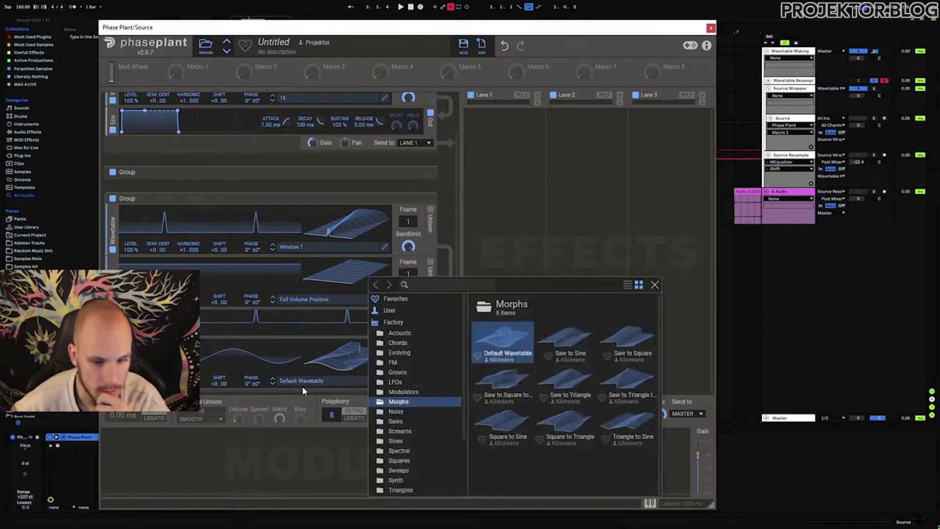
click(403, 391)
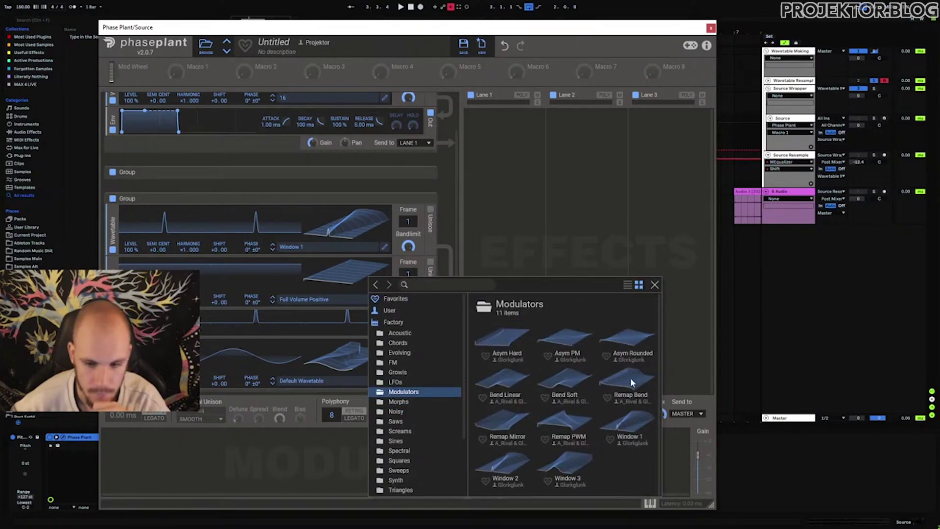
click(507, 385)
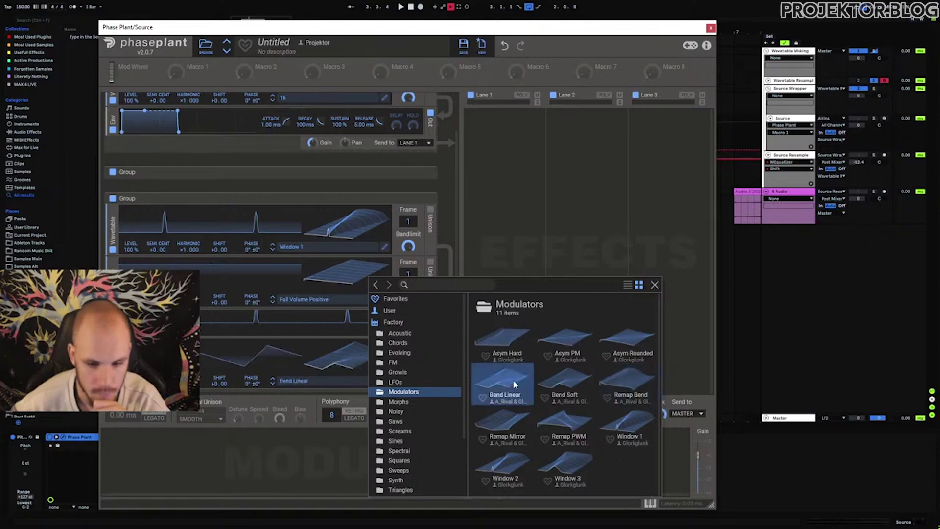
click(565, 384)
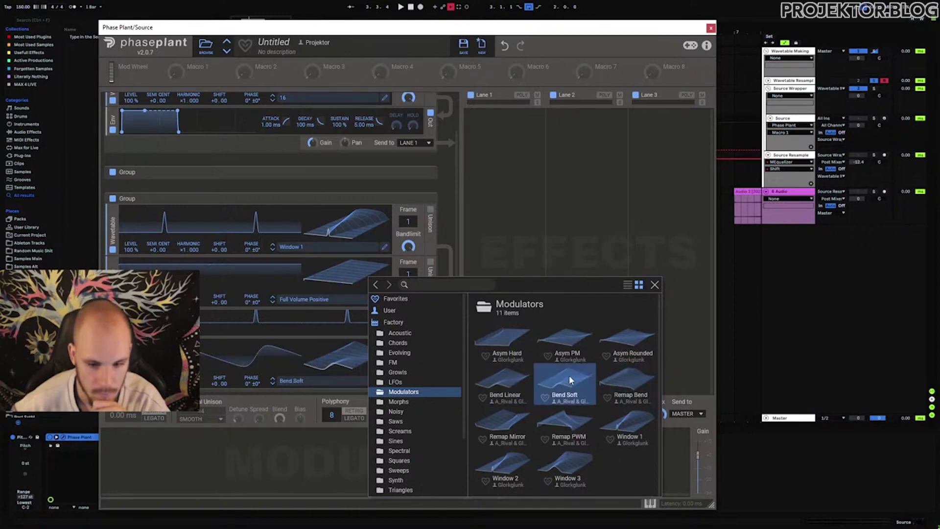
double_click(569, 375)
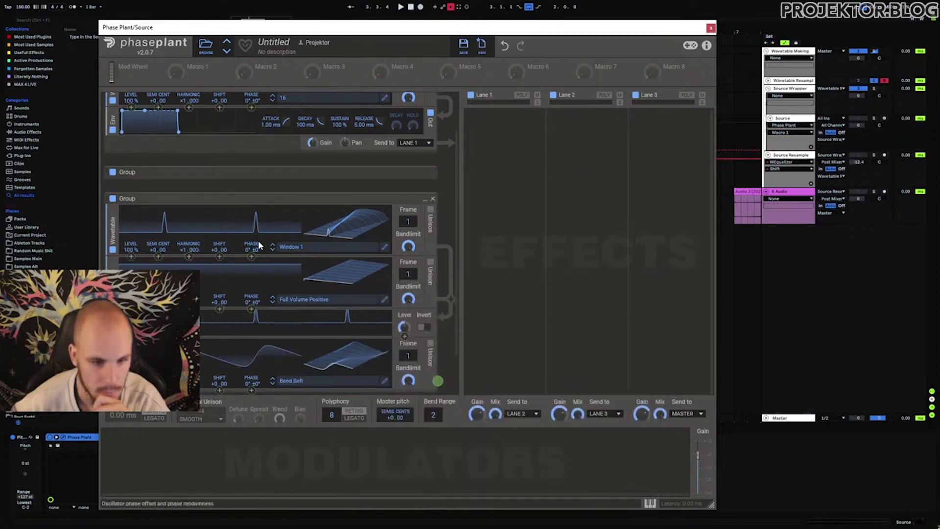
Step: Route the bottom oscillator to modulate Window 1's phase and sweep its wavetable frame
drag(252, 256, 251, 256)
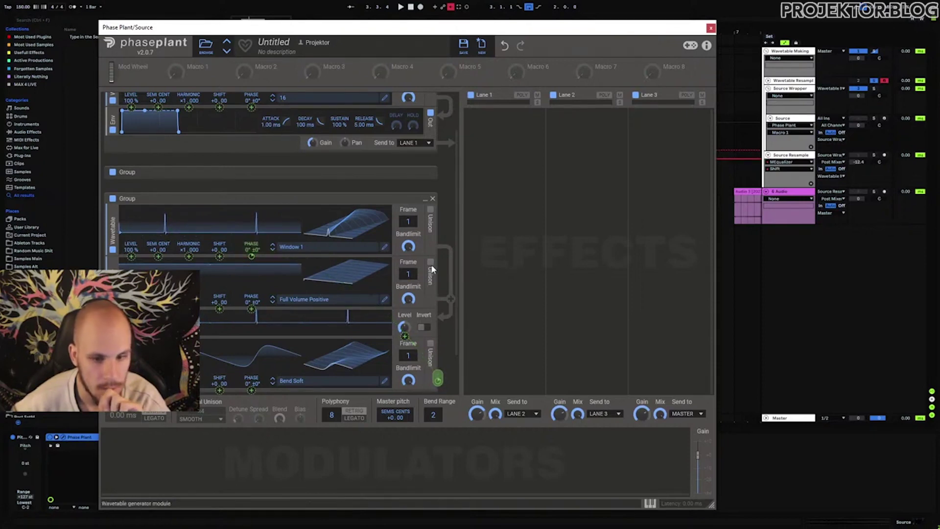
click(436, 356)
mouse_move(408, 359)
mouse_down()
mouse_move(408, 308)
mouse_move(409, 356)
mouse_up()
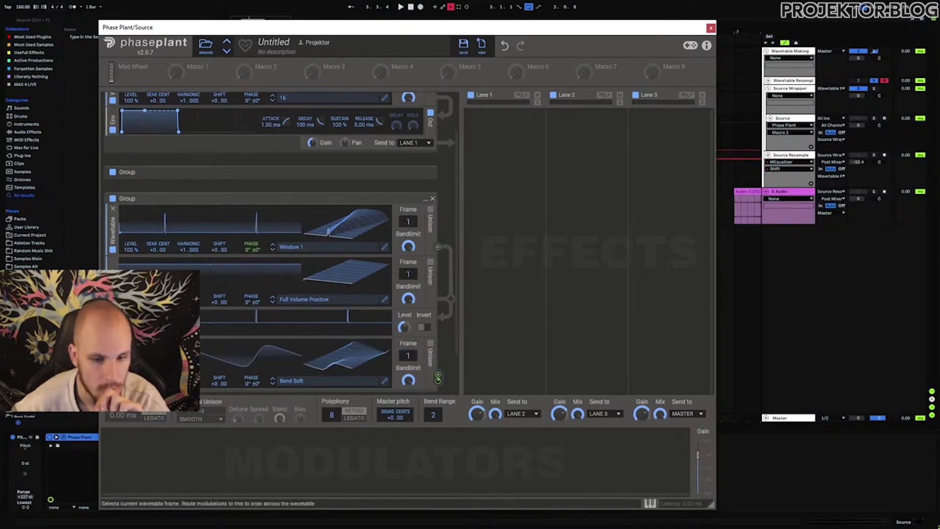
Step: Assign Macro 1 to the lower oscillators' frames and turn it up to full
drag(187, 74, 408, 358)
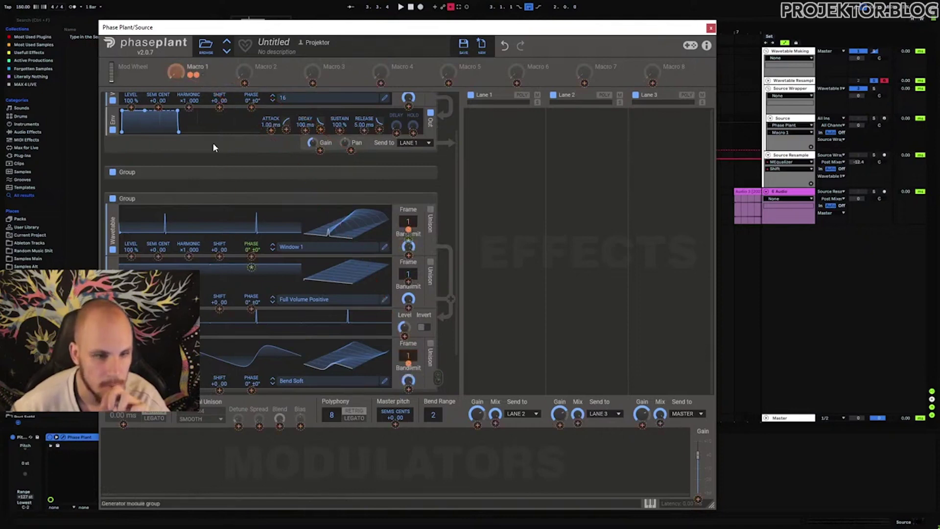
mouse_move(175, 72)
mouse_down()
mouse_move(174, 44)
mouse_move(176, 101)
mouse_move(175, 72)
mouse_up()
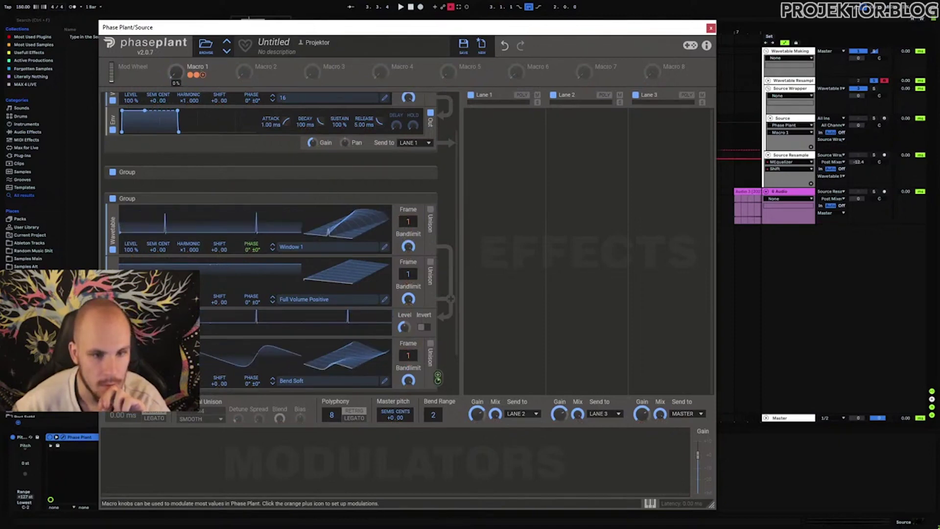
scroll(458, 149, up, 1)
scroll(458, 148, up, 1)
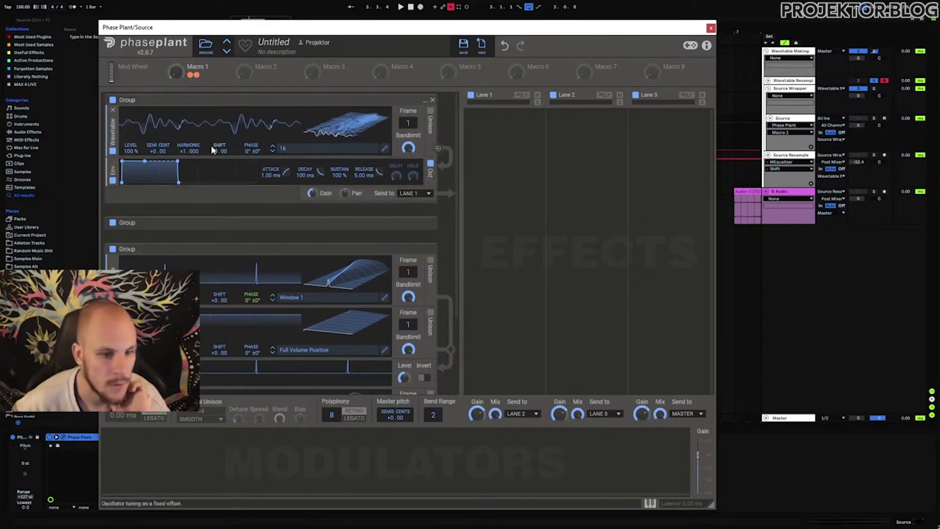
Step: Set top oscillator phase to -132°, Macro 1 to about 31%, and route the lower group to its Level
drag(246, 152, 248, 92)
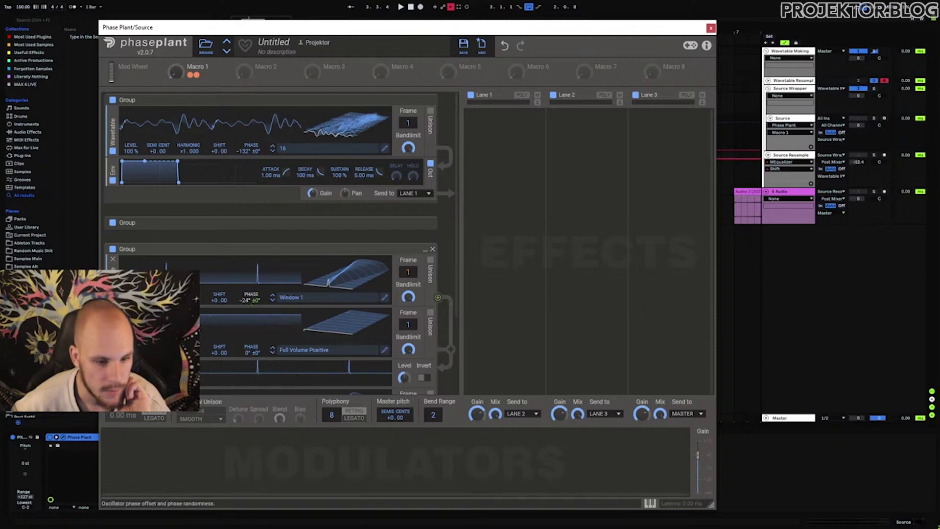
mouse_move(247, 300)
mouse_down()
mouse_move(247, 273)
mouse_move(247, 297)
mouse_up()
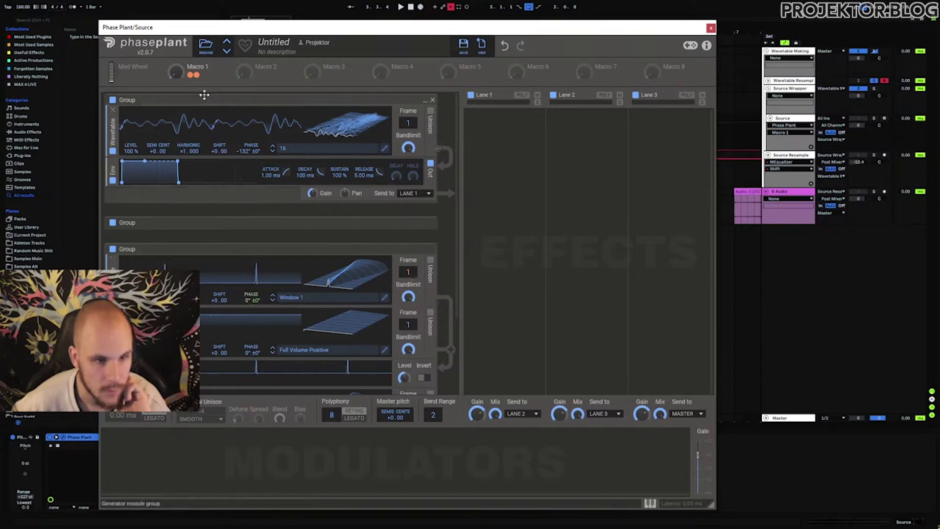
drag(176, 72, 175, 36)
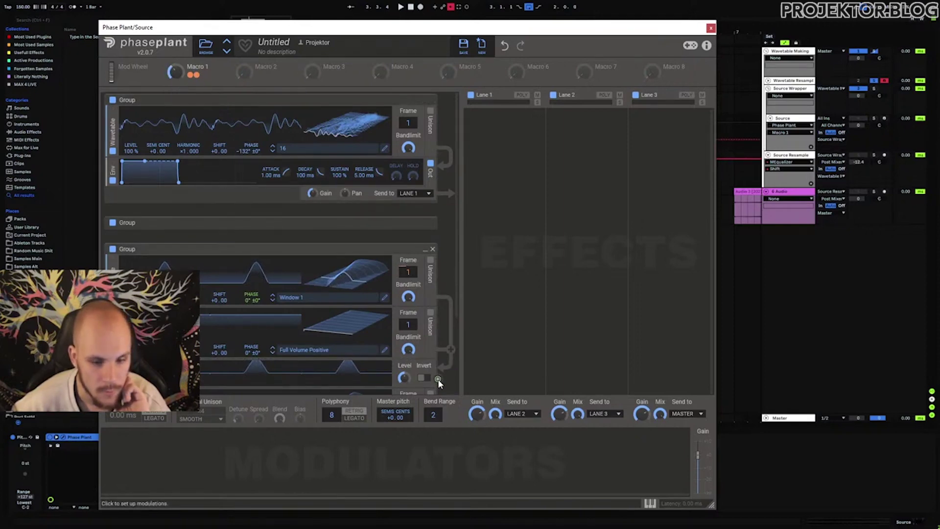
drag(437, 379, 131, 120)
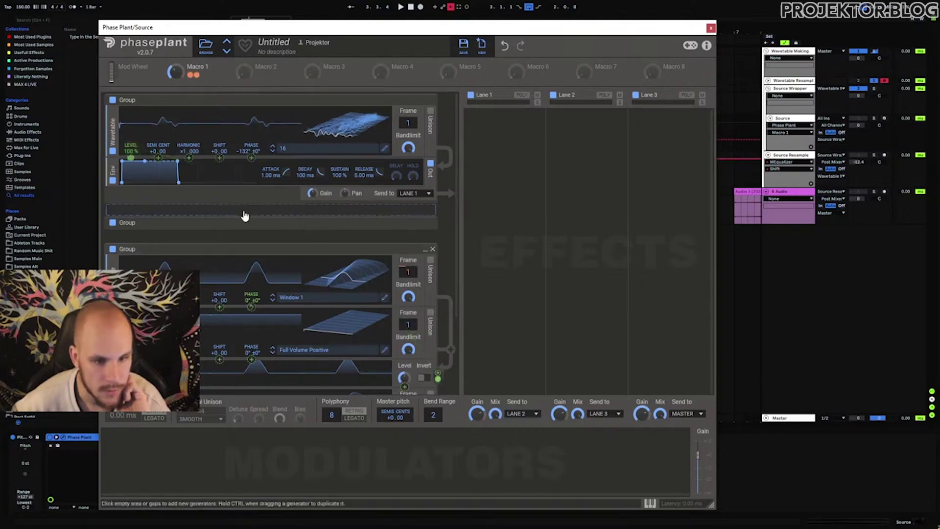
Step: Set the top oscillator's phase to 31° and Macro 1 to about 40%, sweeping frames to 255
drag(408, 122, 408, 101)
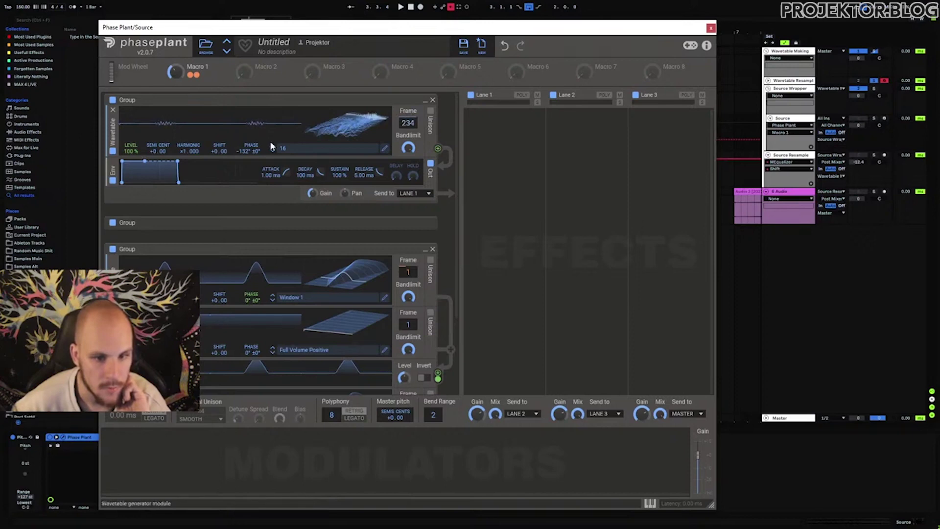
drag(252, 151, 251, 142)
drag(407, 123, 407, 140)
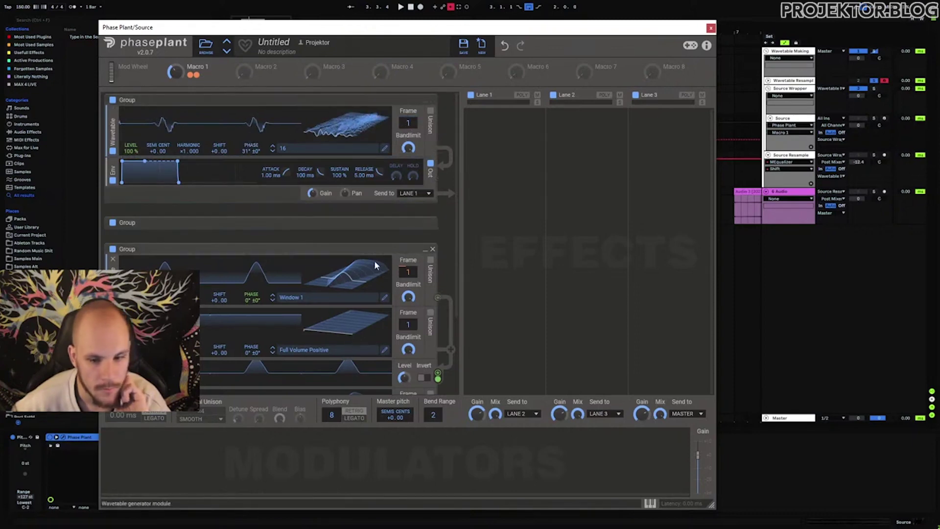
mouse_move(175, 72)
mouse_down()
mouse_move(175, 55)
mouse_move(176, 93)
mouse_move(175, 67)
mouse_up()
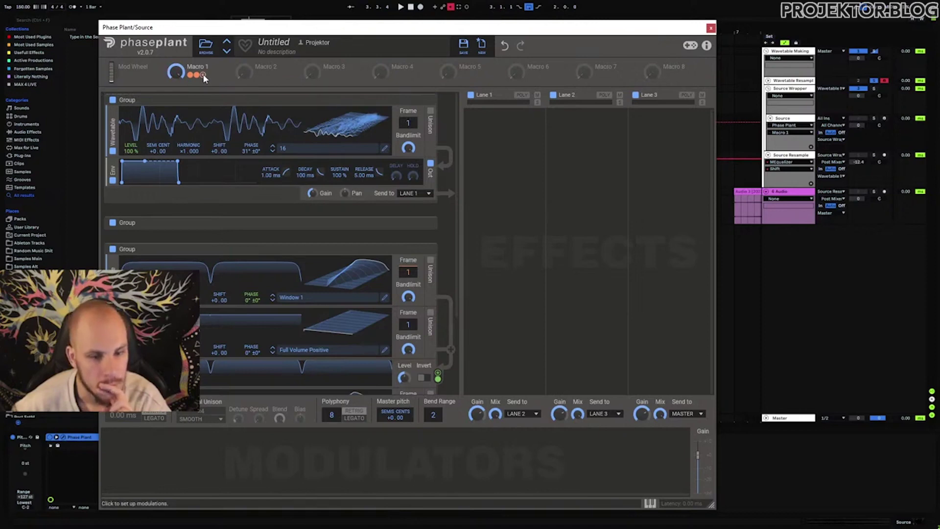
drag(409, 124, 408, 59)
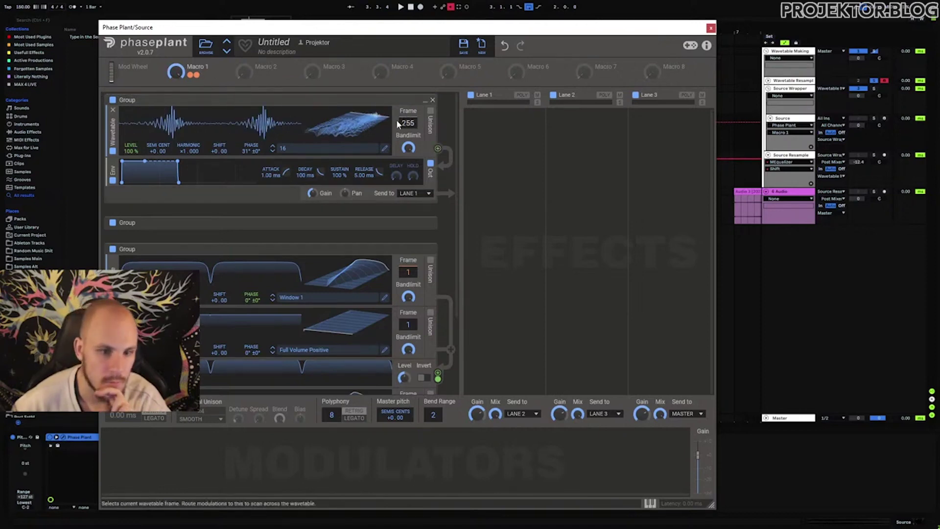
Step: Assign Macro 1 to the top oscillator's Frame, test its full range, and leave it near 80%
click(203, 74)
drag(405, 132, 407, 123)
drag(177, 70, 177, 118)
drag(176, 72, 176, 19)
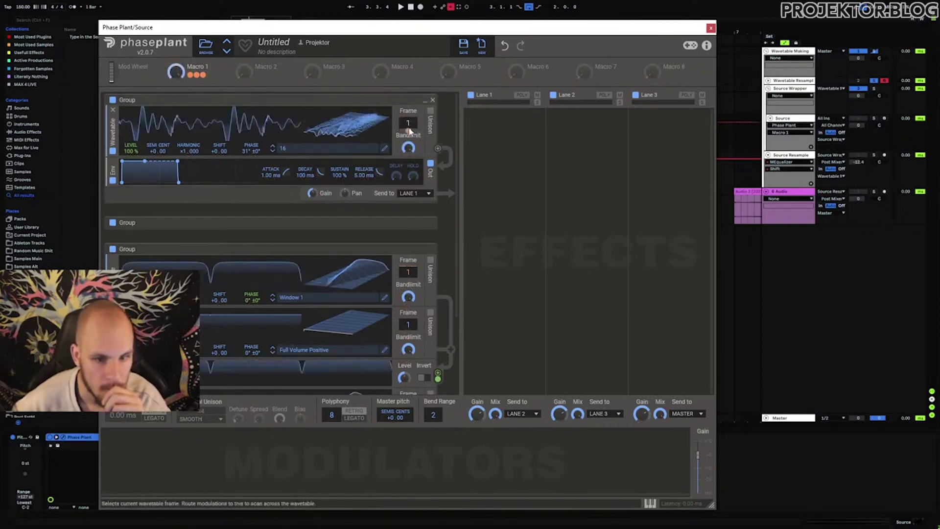
drag(409, 130, 410, 105)
drag(175, 72, 175, 113)
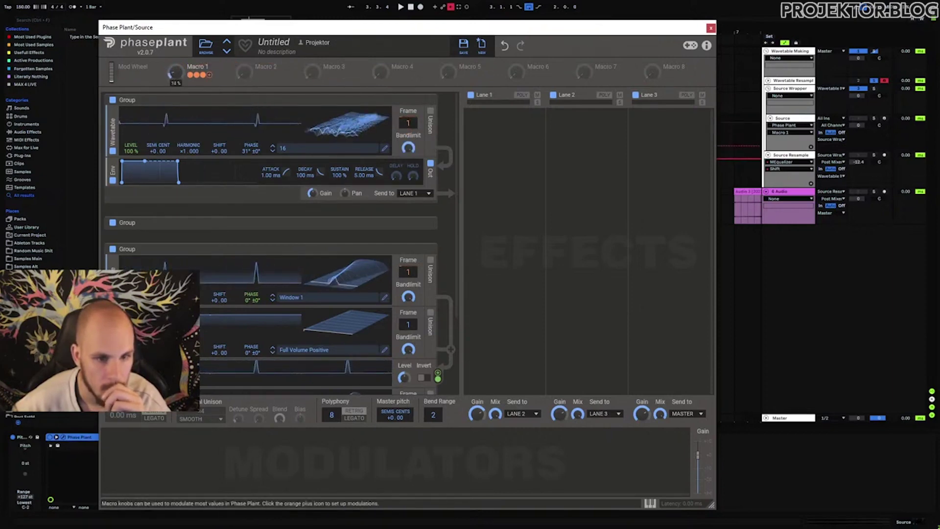
Step: Close Phase Plant, re-enable automation, solo the Source track and play from bar 3
click(710, 28)
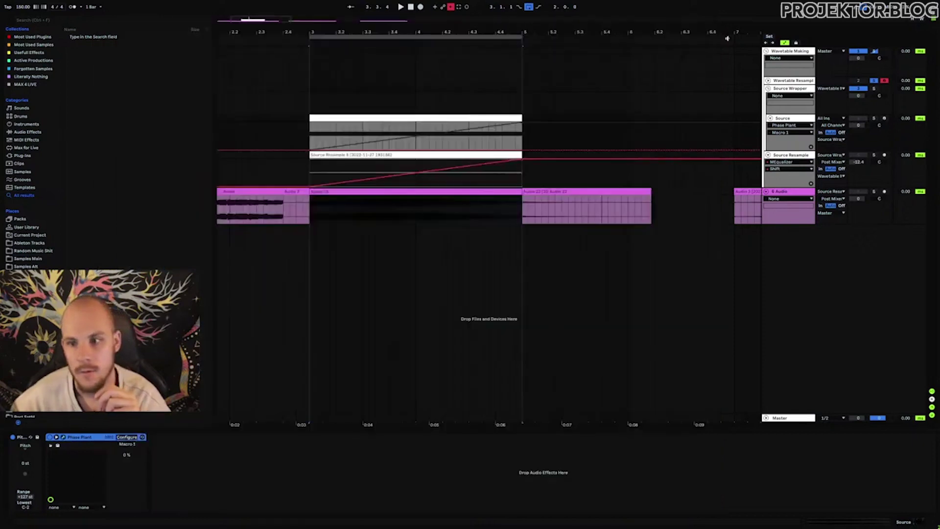
click(451, 7)
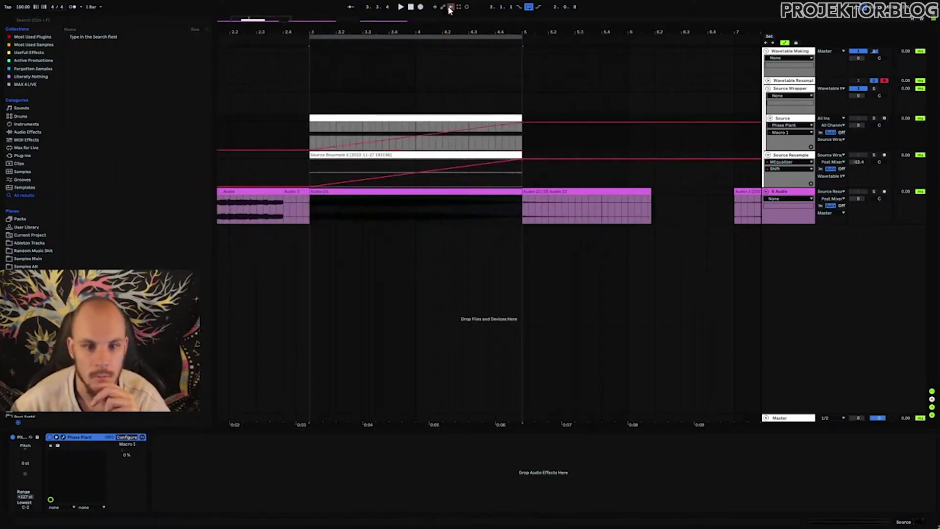
click(310, 131)
click(874, 118)
key(space)
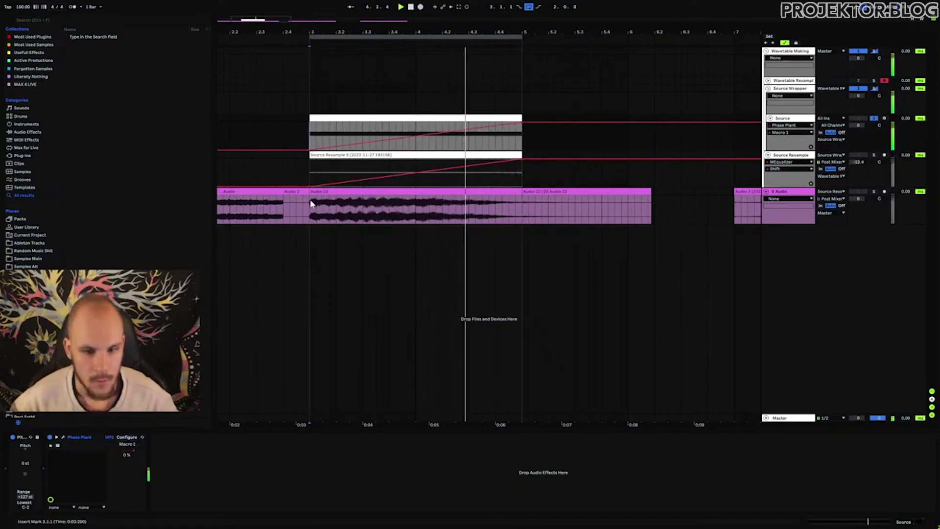
click(312, 184)
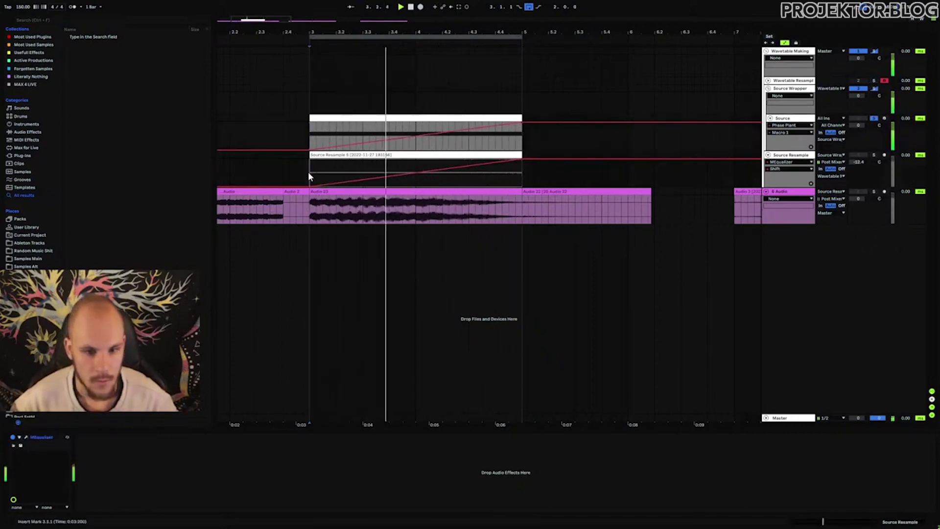
Step: Tune the Source clip-start automation point (0.46, 0.24, then 0.33) while replaying from bar 3
click(297, 141)
drag(311, 154, 311, 140)
click(312, 129)
key(space)
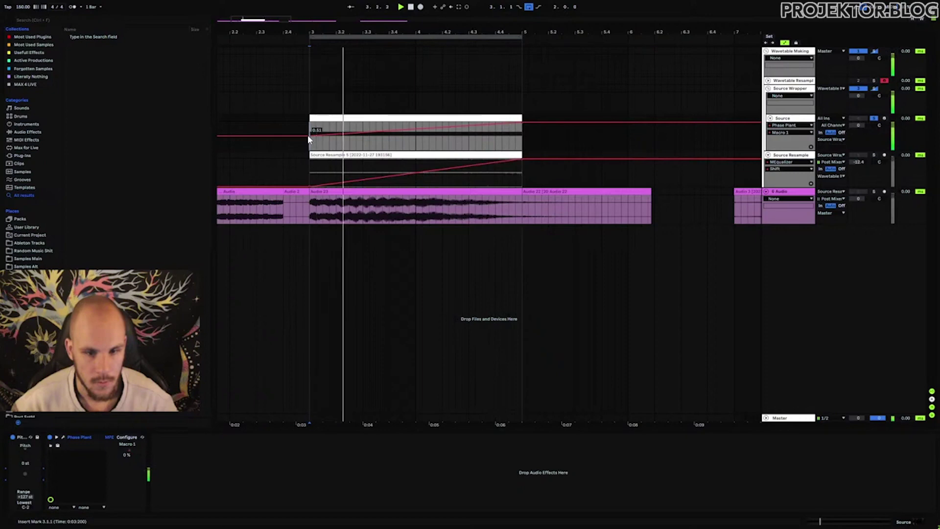
drag(308, 136, 308, 144)
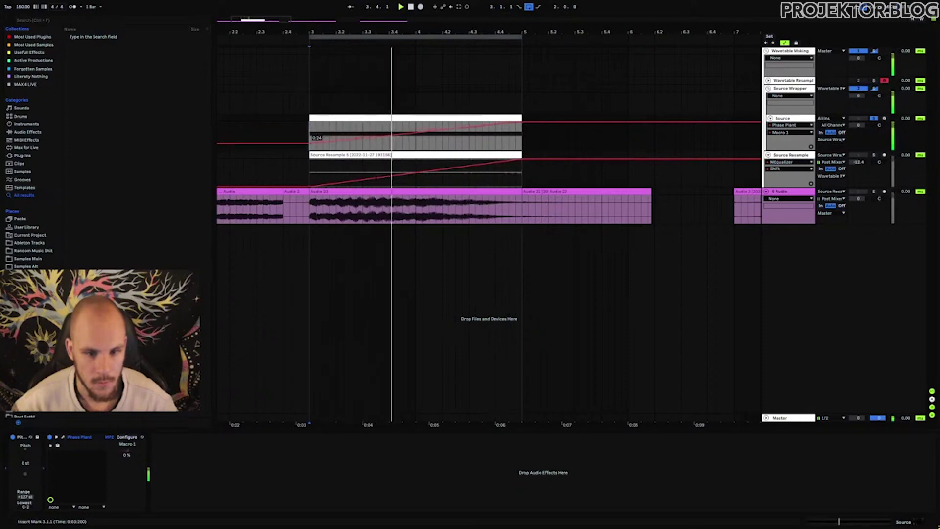
key(space)
key(space)
drag(308, 144, 307, 141)
key(space)
key(space)
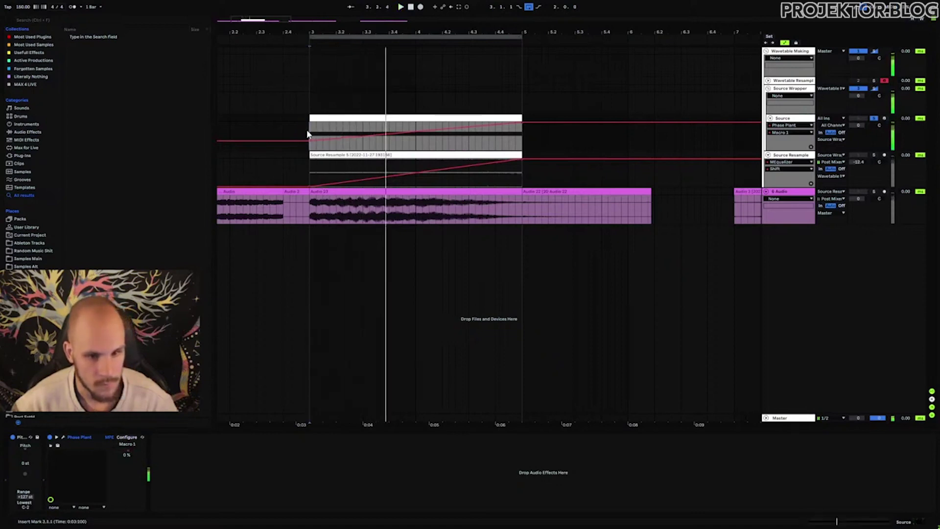
Step: Record the Source audio onto Source Resample, extend the clip to bar 3 and crop it
click(884, 155)
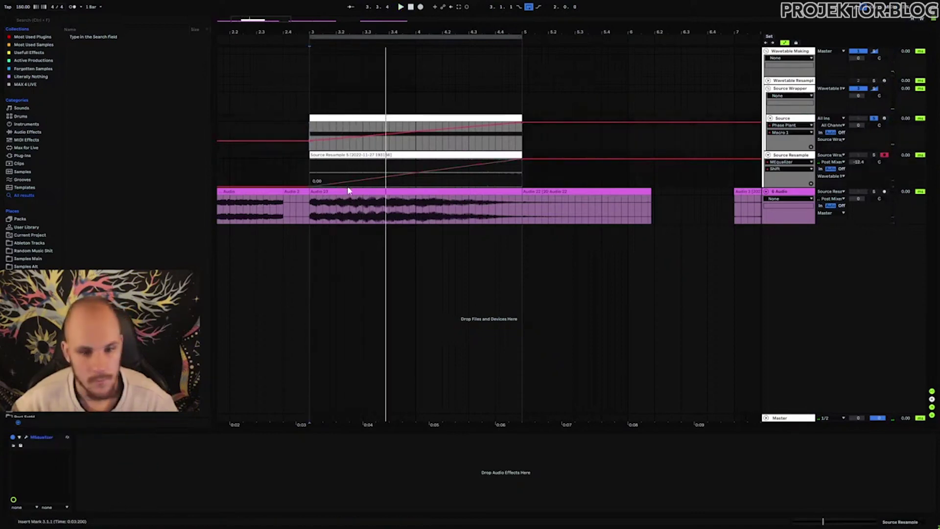
key(space)
click(420, 7)
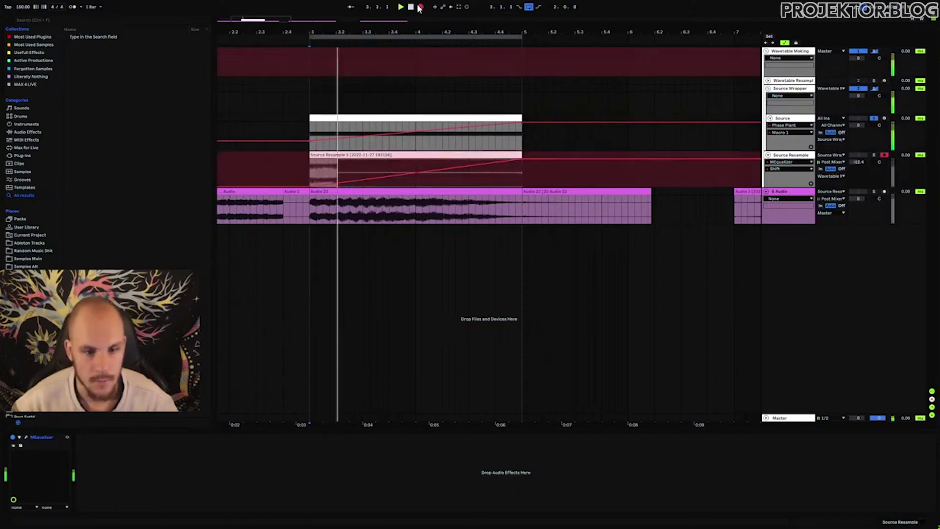
drag(304, 32, 280, 32)
key(space)
drag(377, 154, 283, 158)
click(332, 155)
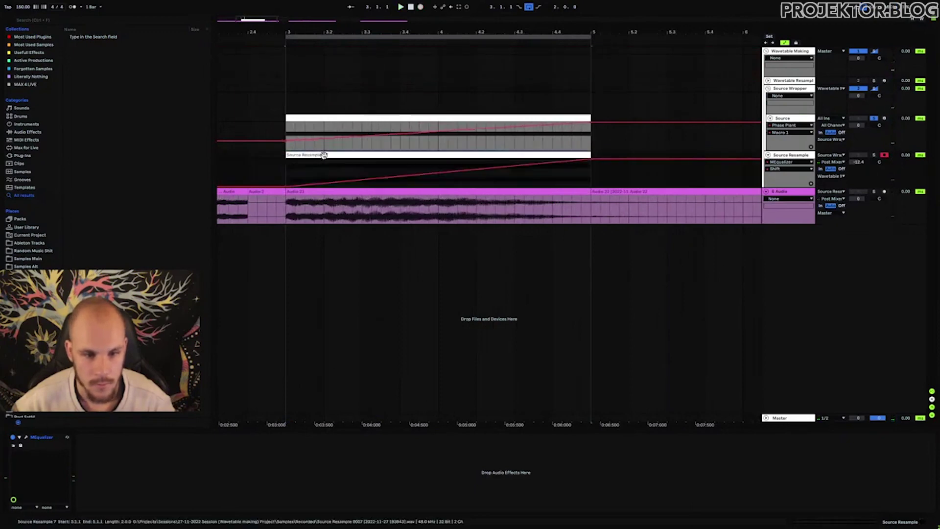
right_click(325, 157)
click(347, 294)
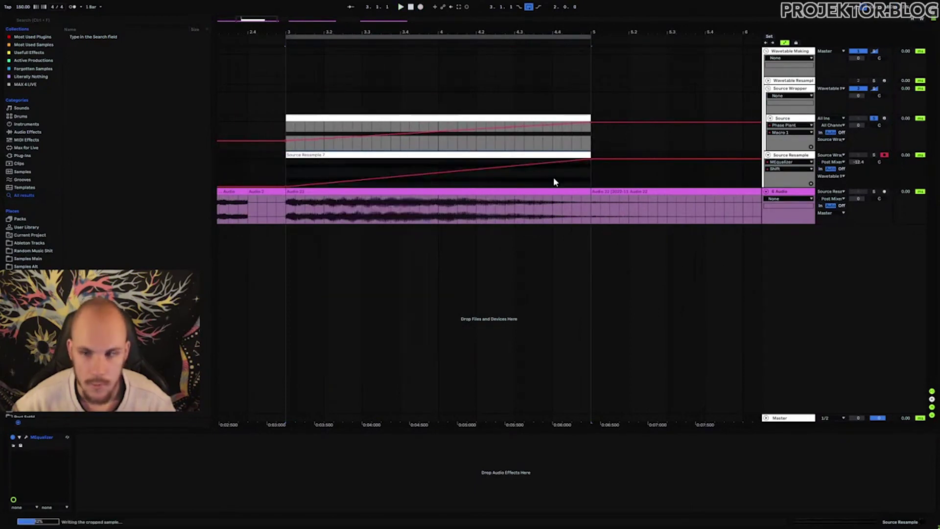
Step: Select Wavetable Resample and open its Phase Plant oscillator's Wavetable Editor
click(786, 82)
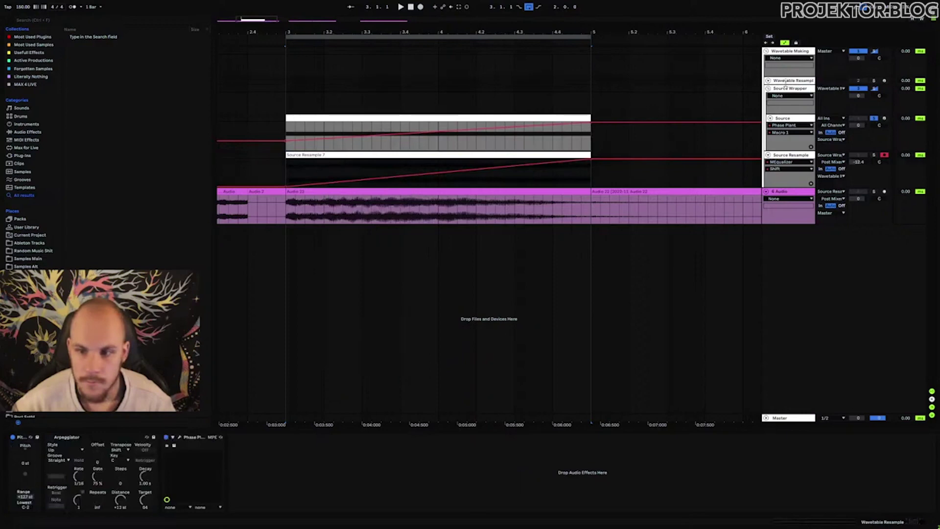
click(180, 437)
click(495, 145)
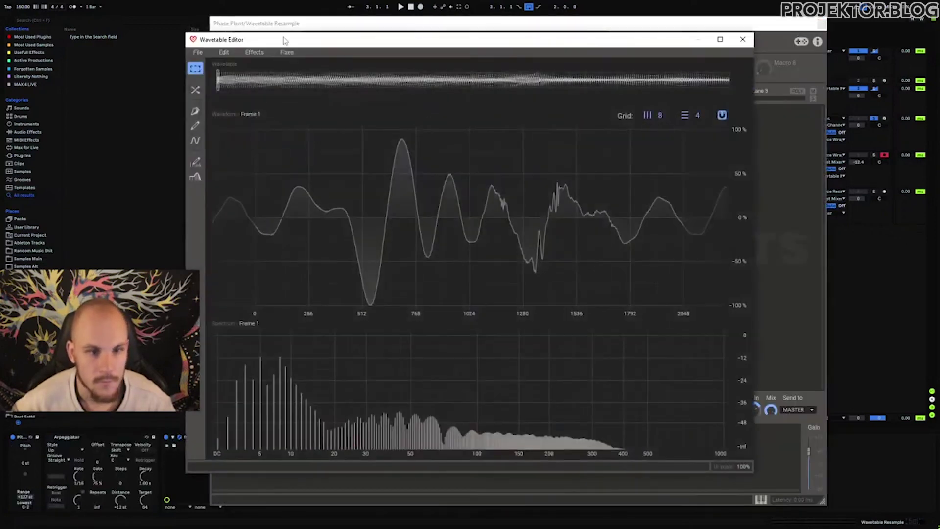
Step: Load the Source Resample clip as a wavetable with CORRELATE phase alignment
drag(283, 39, 425, 47)
drag(316, 27, 489, 32)
drag(310, 153, 668, 274)
click(587, 76)
click(567, 105)
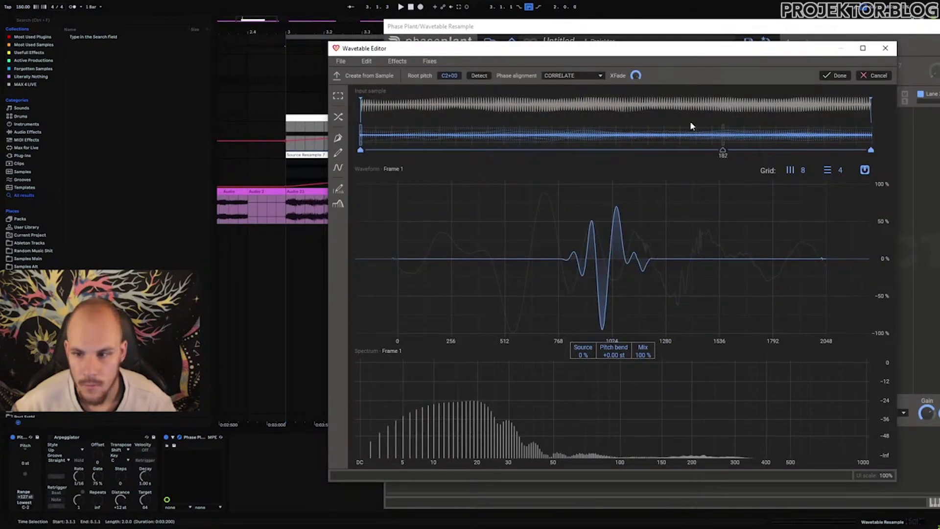
mouse_move(360, 150)
mouse_down()
mouse_move(789, 161)
mouse_move(286, 191)
mouse_up()
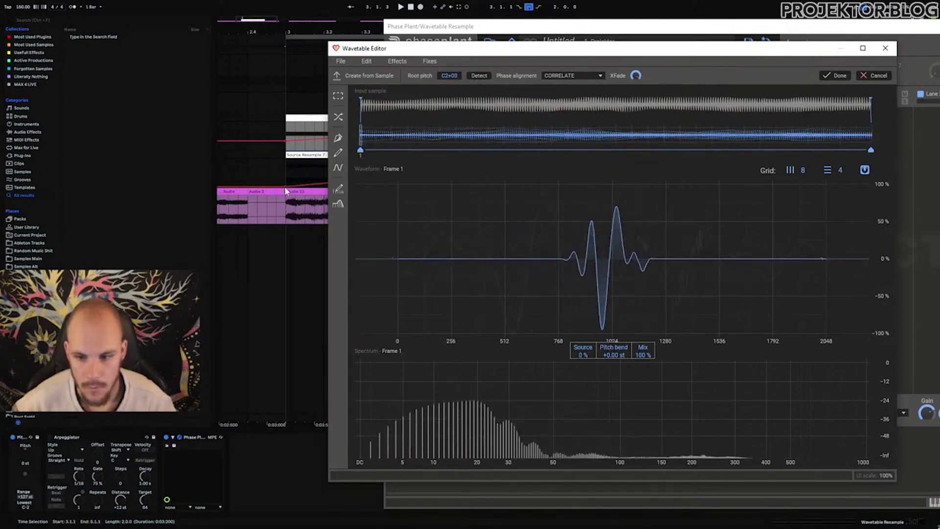
click(840, 76)
Step: Apply a Disperse effect, testing amounts from 100% to -100% across frames before confirming
click(429, 61)
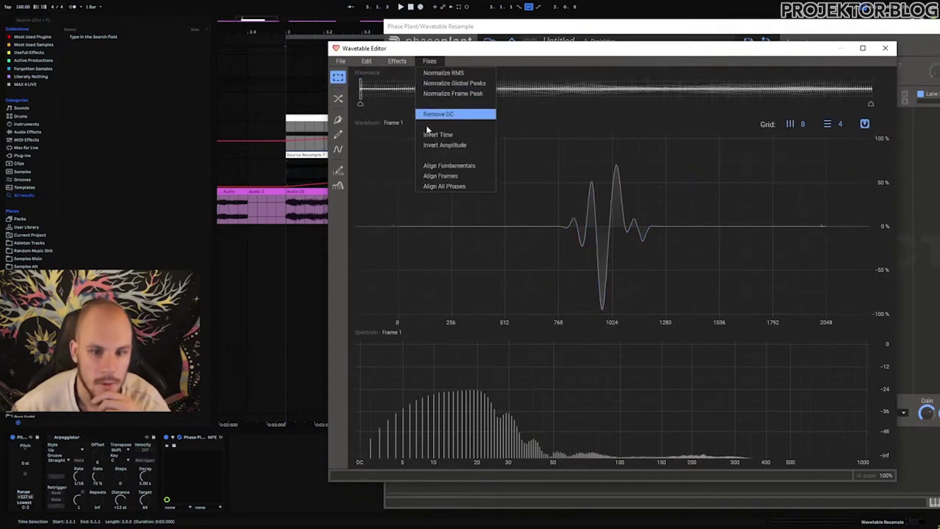
mouse_move(395, 63)
click(400, 104)
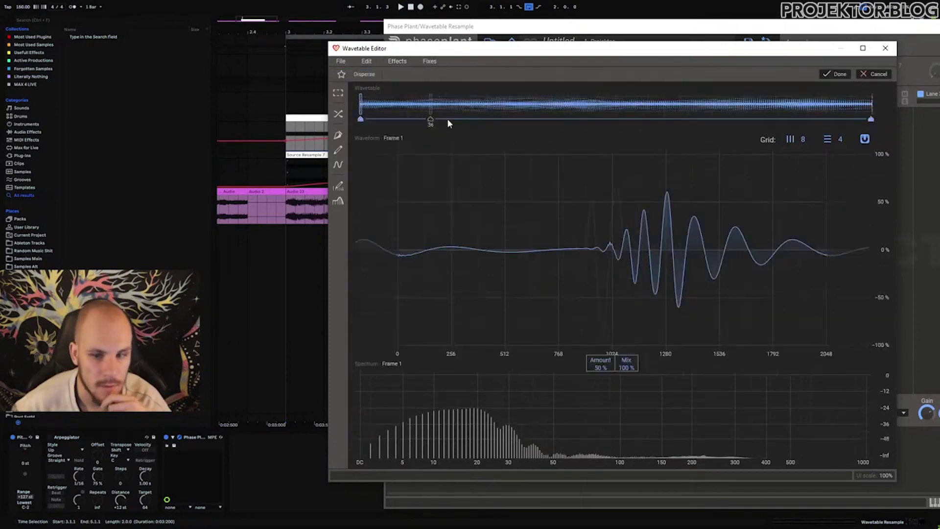
drag(460, 58, 358, 47)
drag(498, 378, 498, 352)
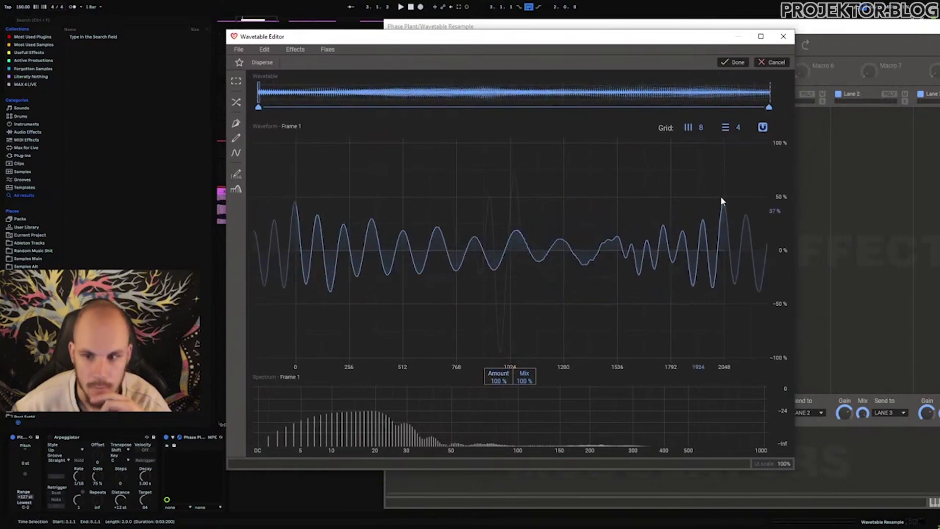
click(769, 108)
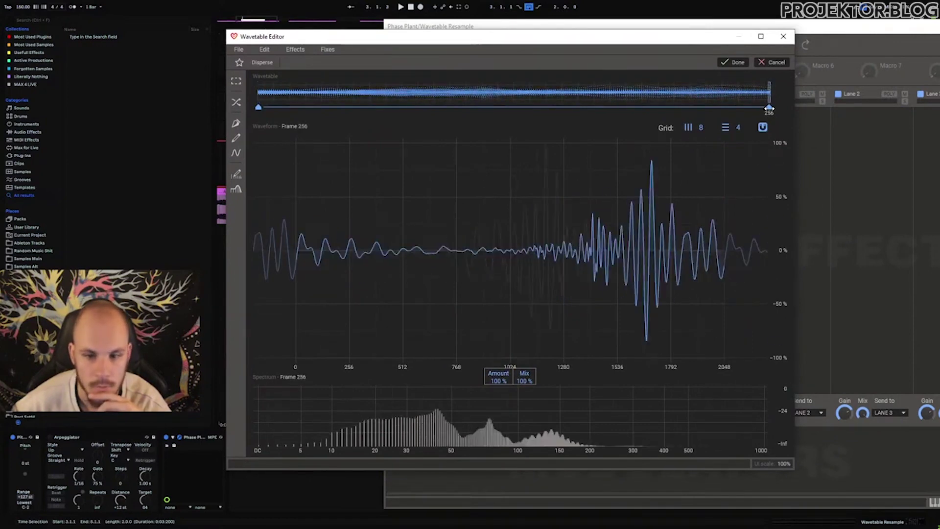
drag(499, 378, 498, 440)
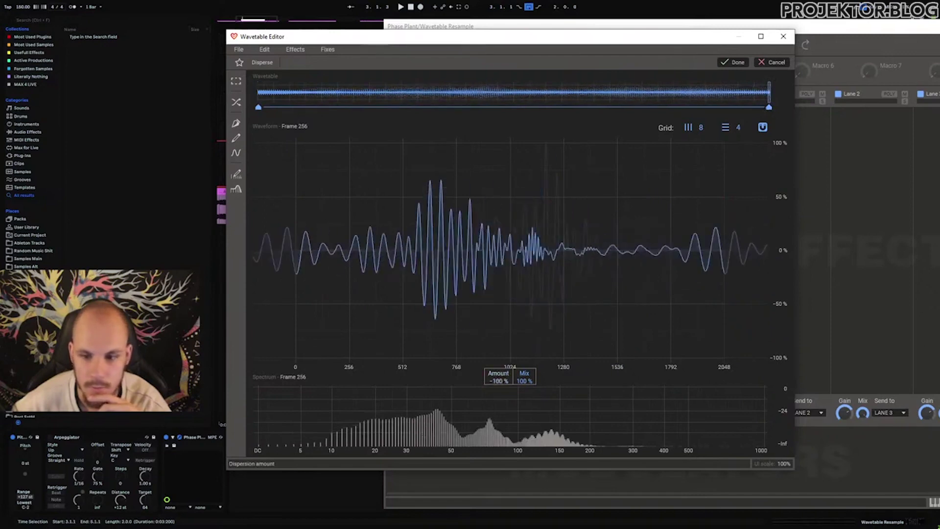
drag(498, 406, 499, 383)
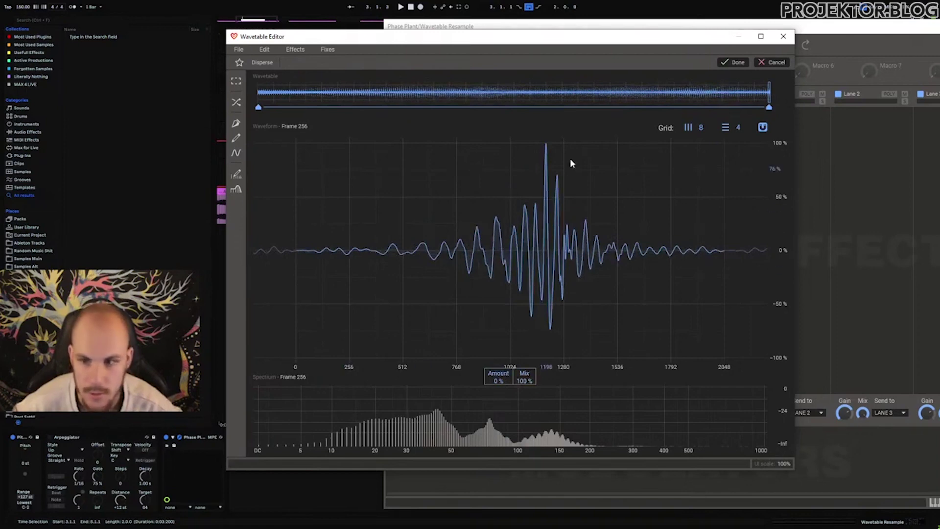
drag(266, 107, 792, 118)
click(733, 62)
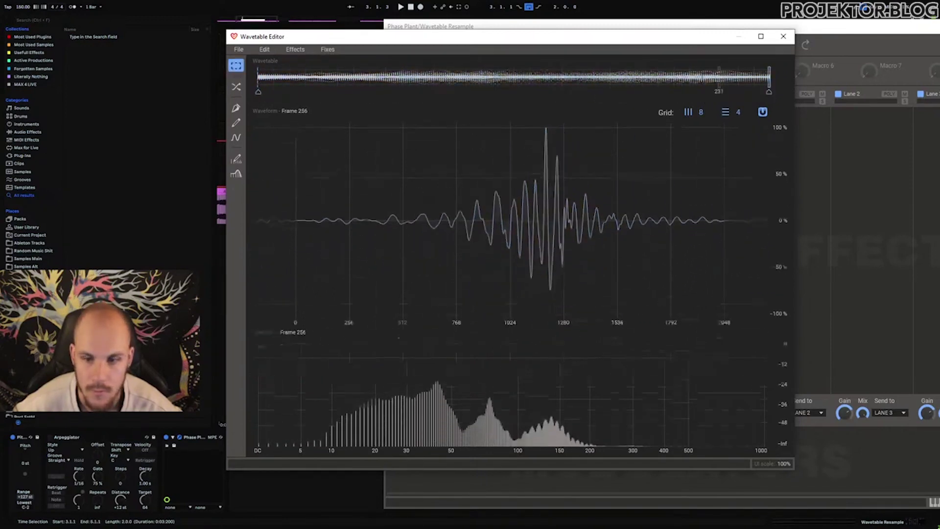
Step: Close the editor, sweep the oscillator's Frame value to audition, then reopen the Wavetable Editor
click(784, 37)
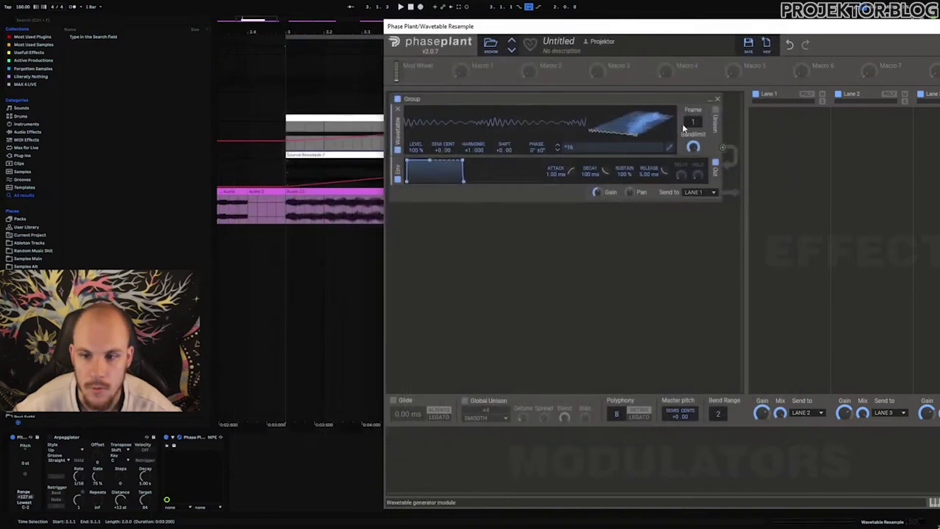
drag(693, 122, 692, 40)
drag(605, 28, 309, 84)
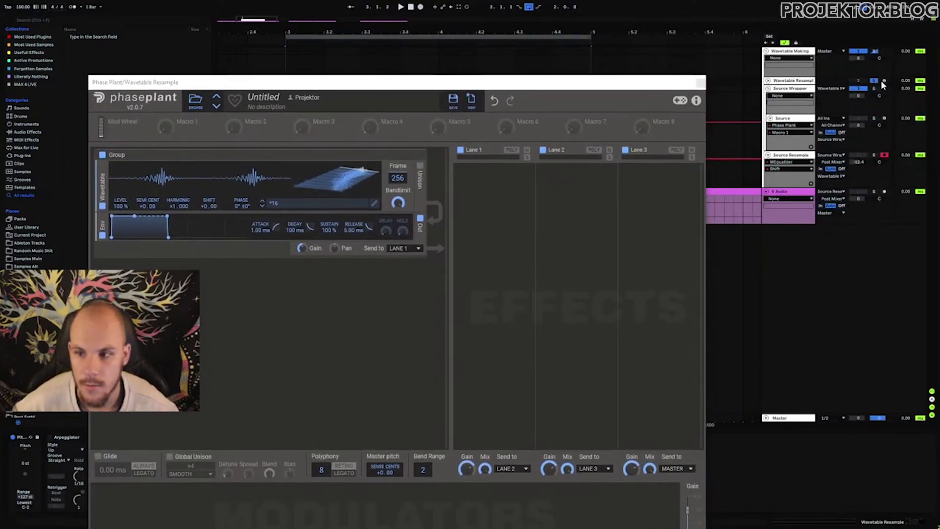
mouse_move(397, 178)
mouse_down()
mouse_move(397, 193)
mouse_move(398, 164)
mouse_up()
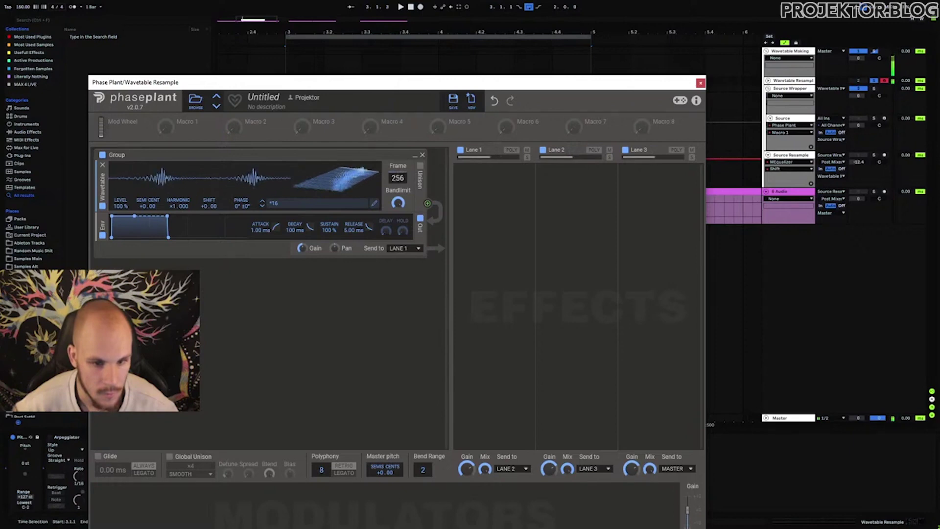
click(375, 205)
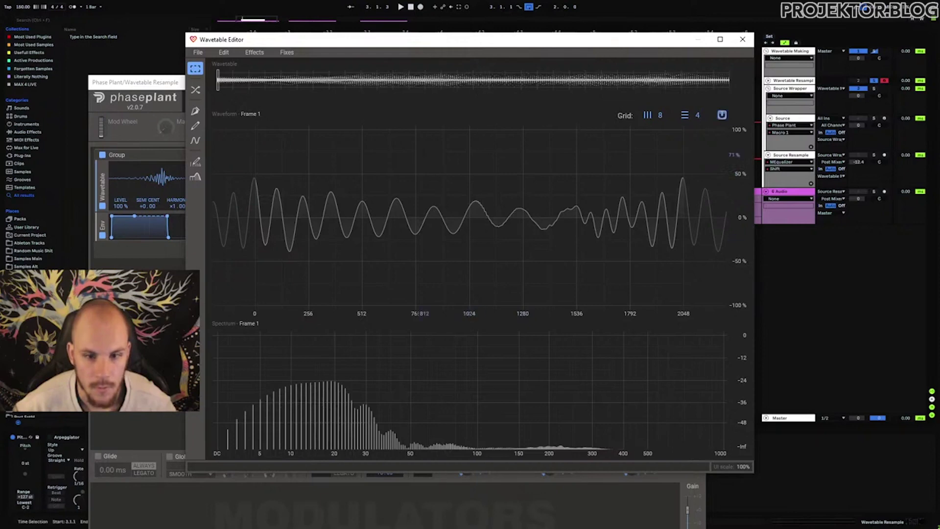
Step: Load Source Resample 7 as a new wavetable with CORRELATE phase alignment
drag(267, 43, 536, 73)
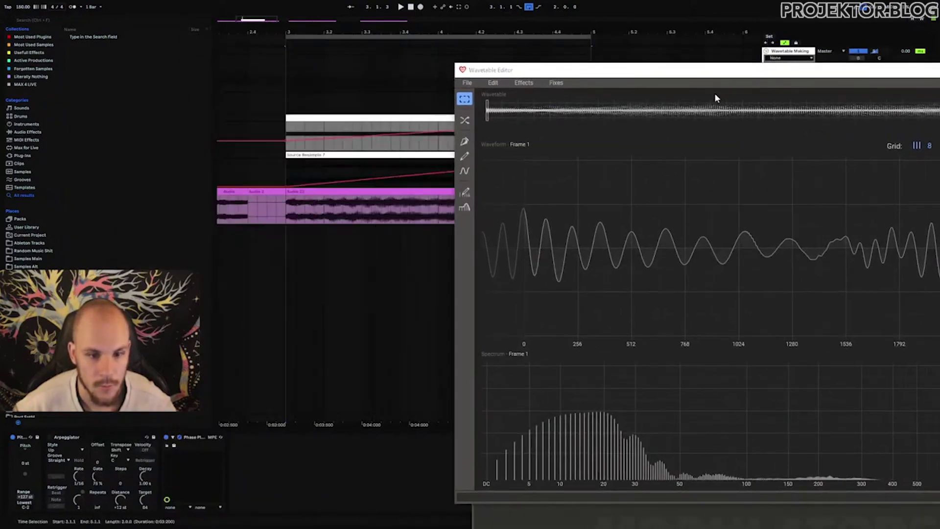
drag(320, 156, 578, 145)
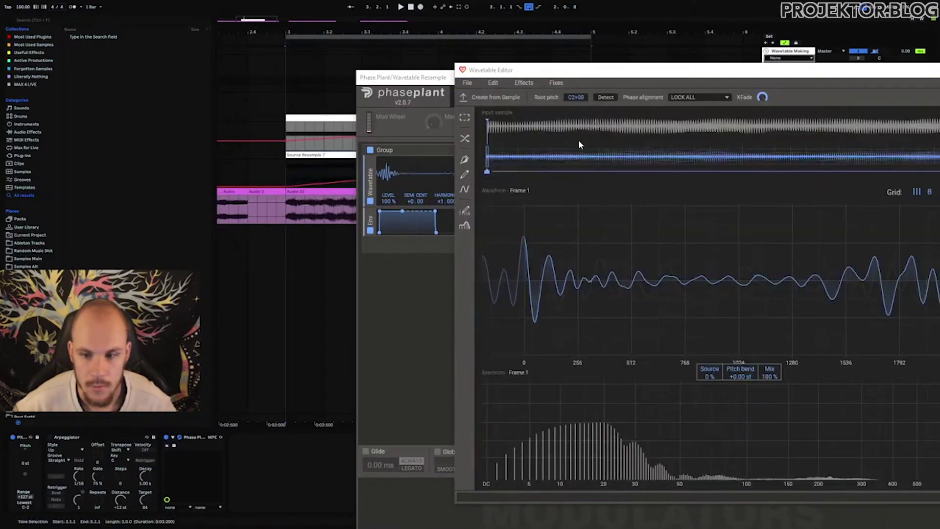
click(684, 99)
click(689, 115)
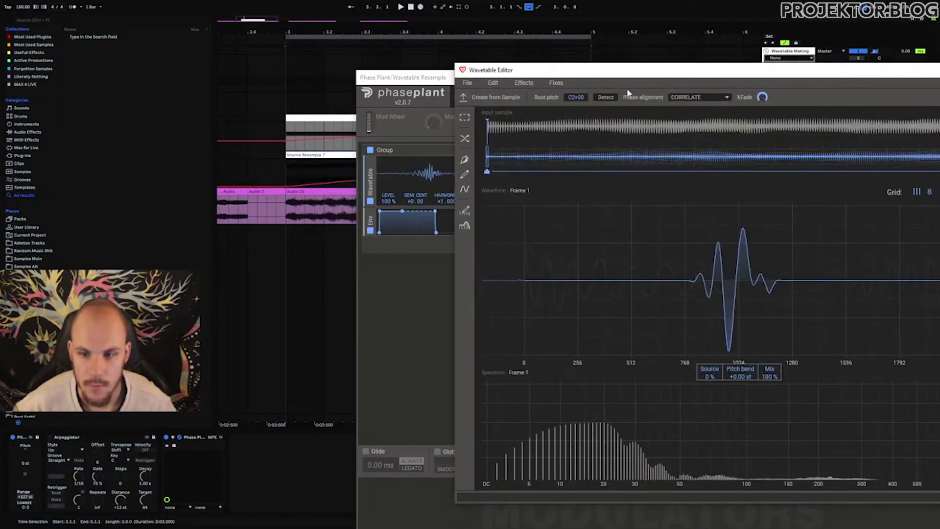
drag(615, 77, 346, 57)
click(693, 78)
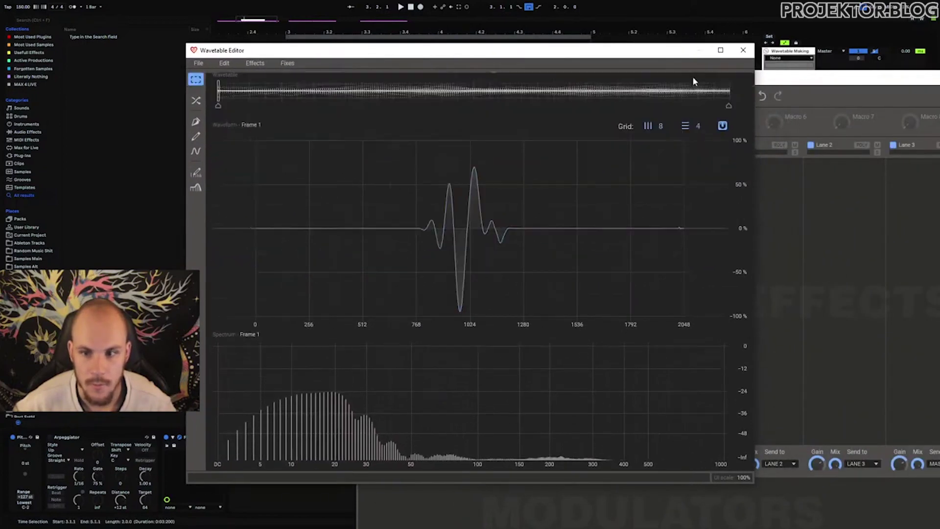
Step: Apply Disperse at 80% amount, fading its mix to 0% on frame 256
click(259, 63)
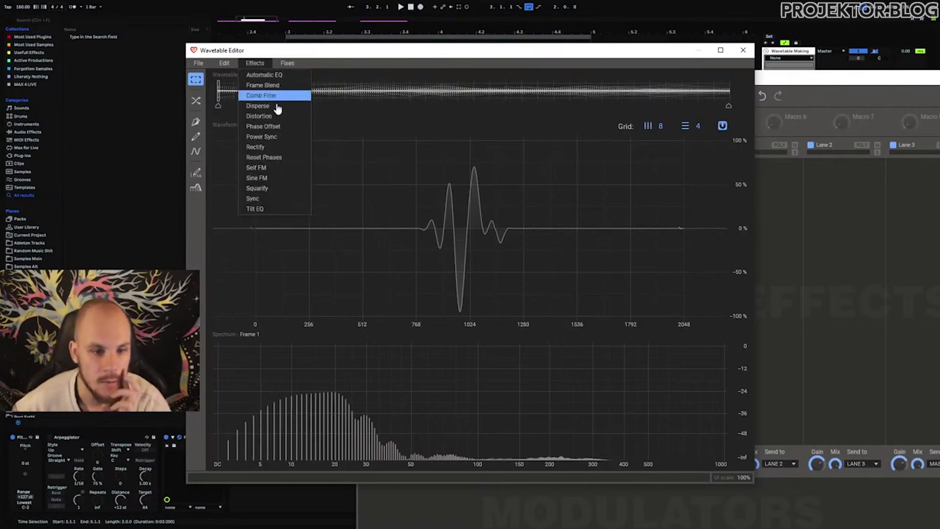
click(273, 117)
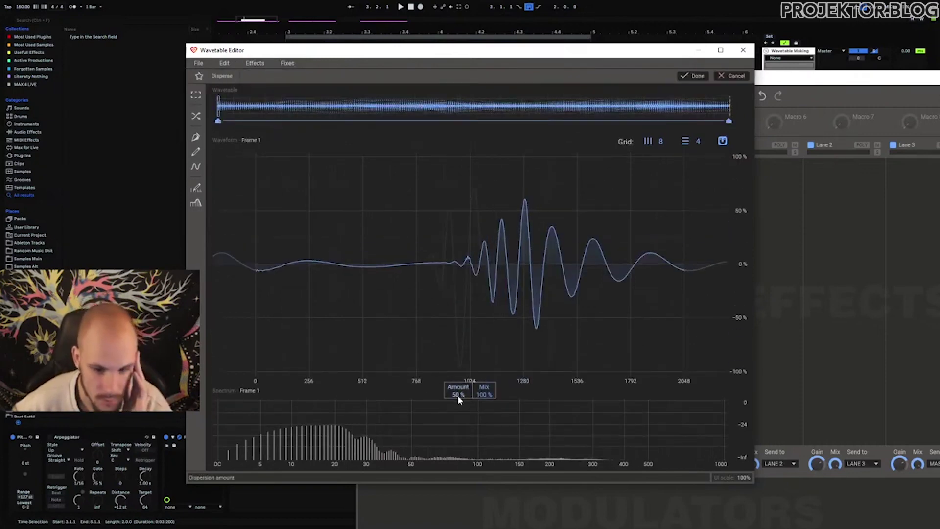
drag(459, 399, 484, 395)
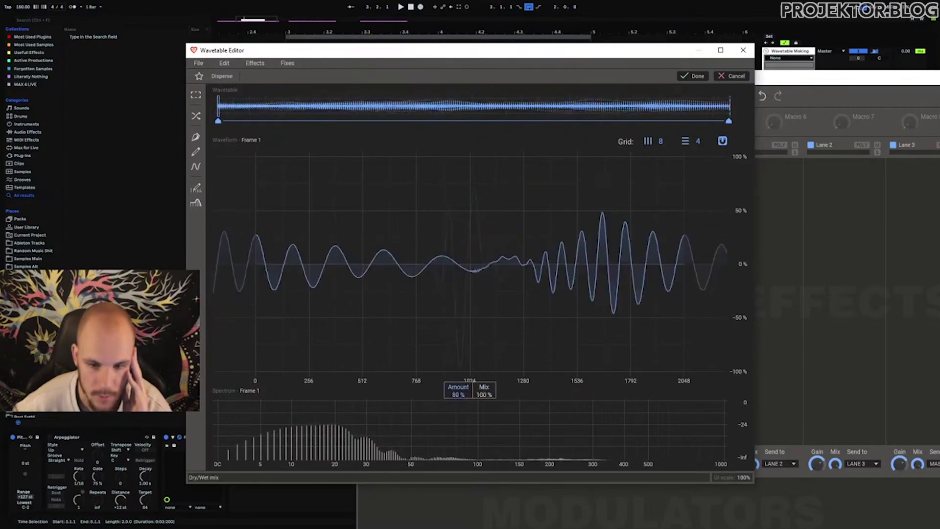
click(729, 120)
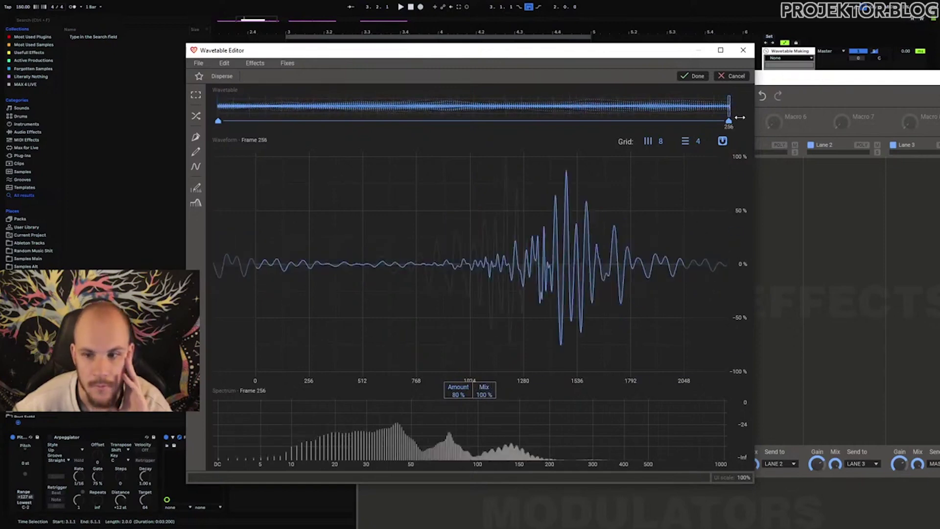
drag(486, 398, 485, 421)
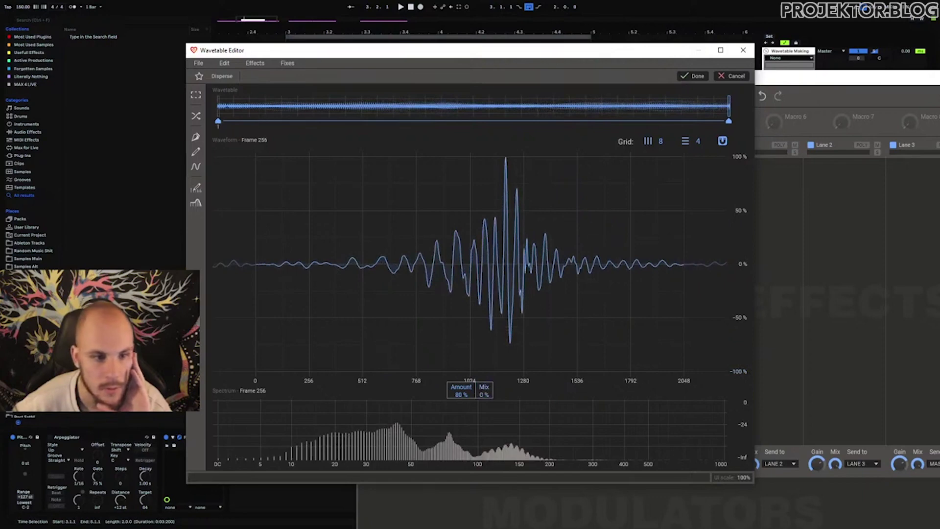
mouse_move(728, 120)
mouse_down()
mouse_move(218, 122)
mouse_move(729, 122)
mouse_up()
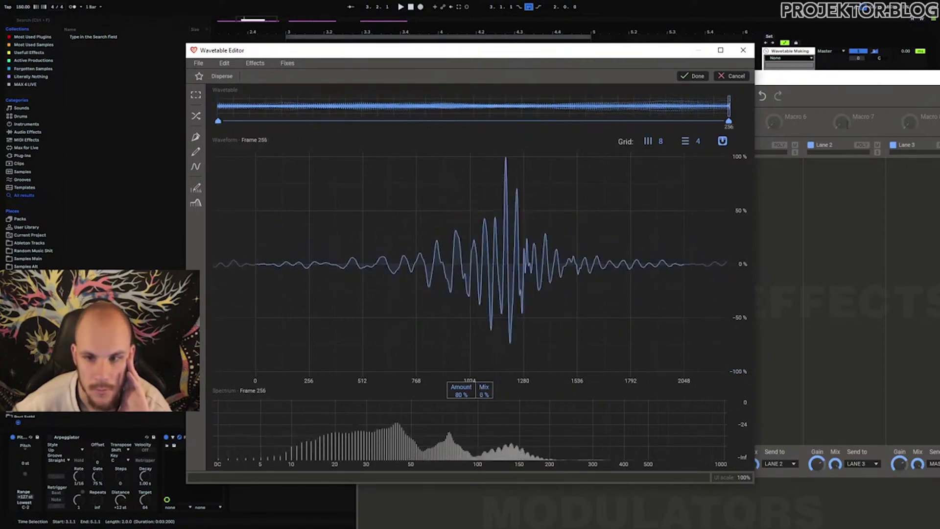
click(694, 78)
Step: Normalize each frame's peak level and close the Wavetable Editor
click(287, 65)
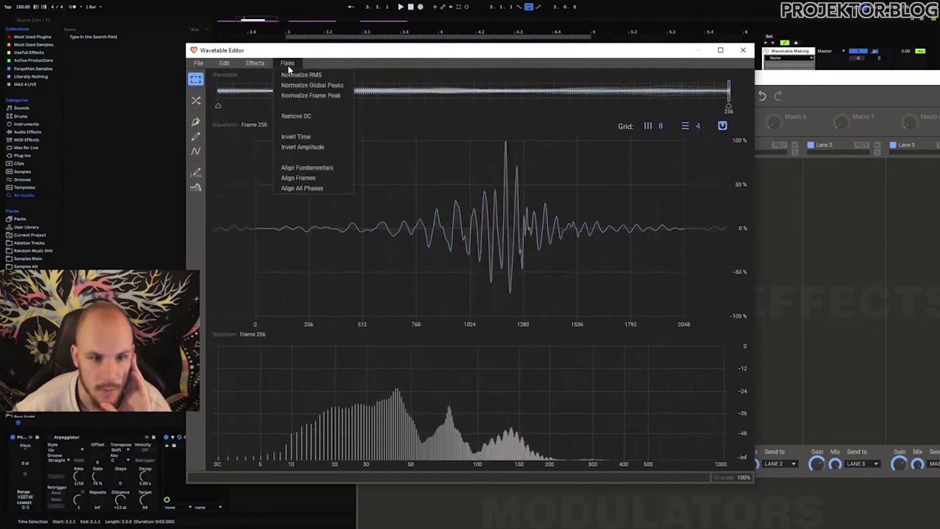
click(324, 96)
click(742, 50)
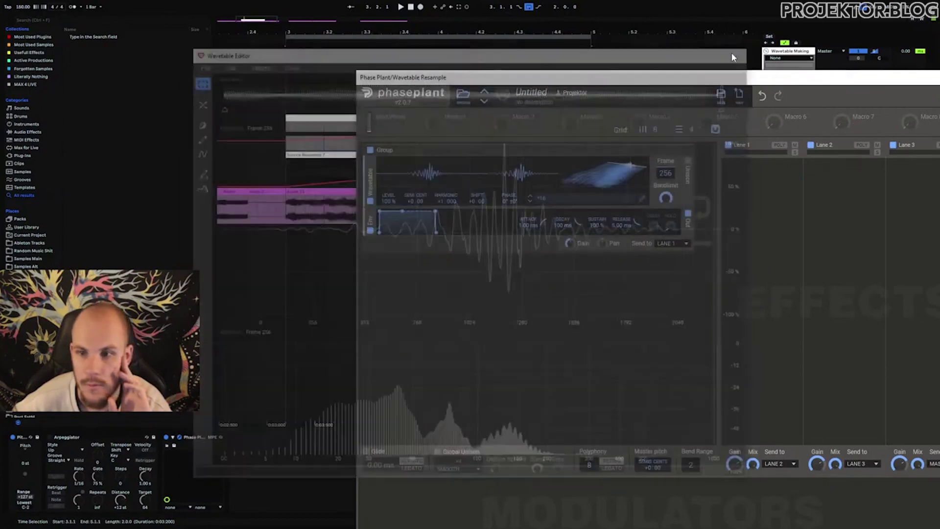
Step: Set the wavetable frame to 1 and add a free-Hz Random modulator routed to Bandlimit
drag(666, 173, 666, 275)
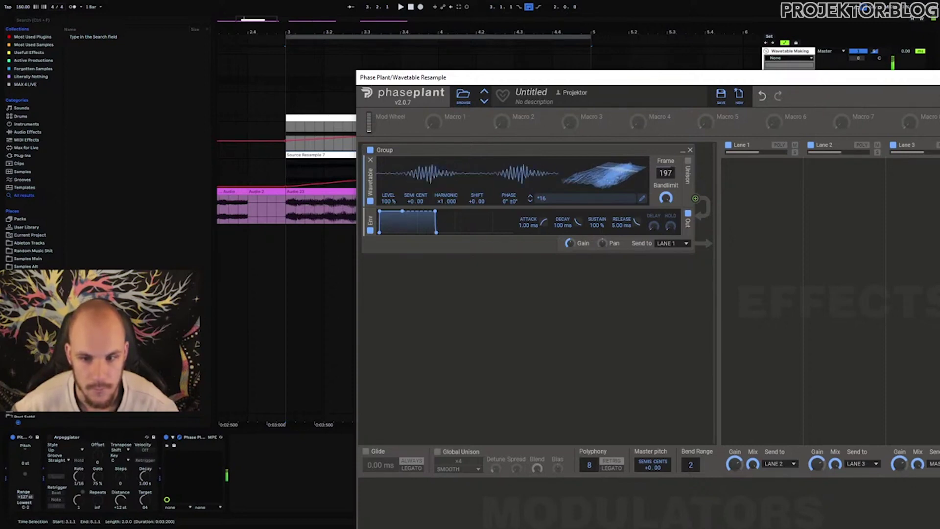
drag(575, 79, 348, 30)
click(217, 445)
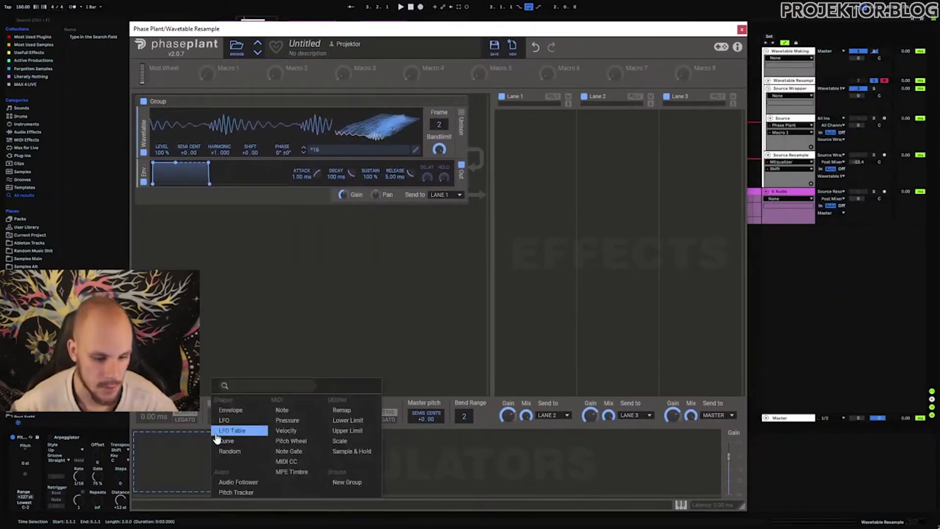
click(233, 447)
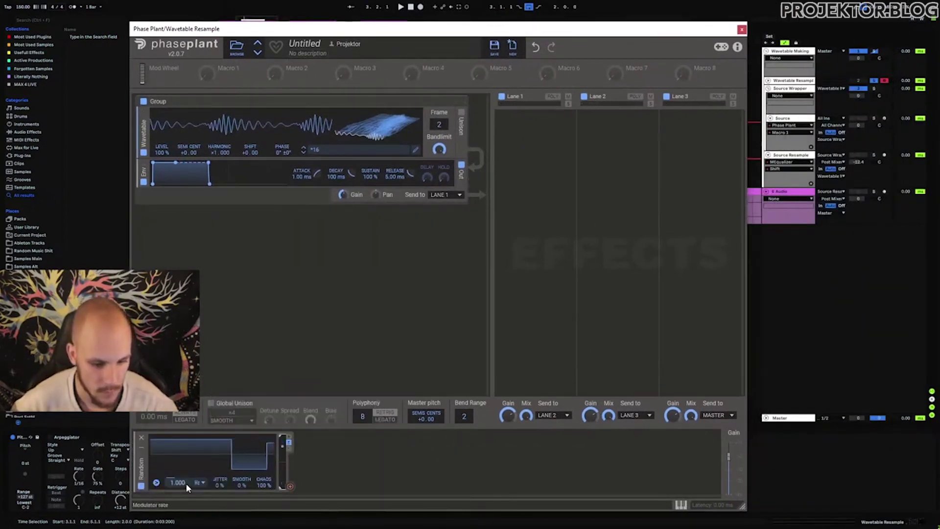
click(198, 482)
click(200, 484)
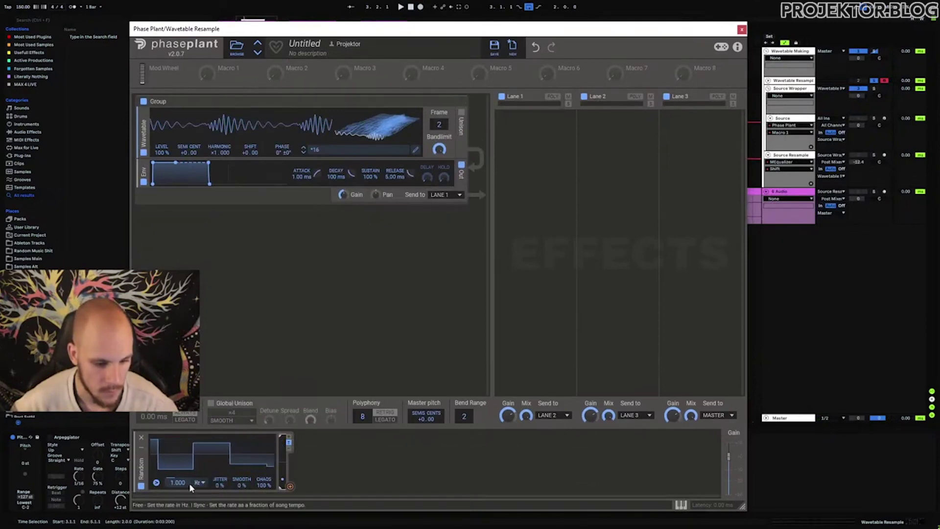
drag(289, 486, 447, 135)
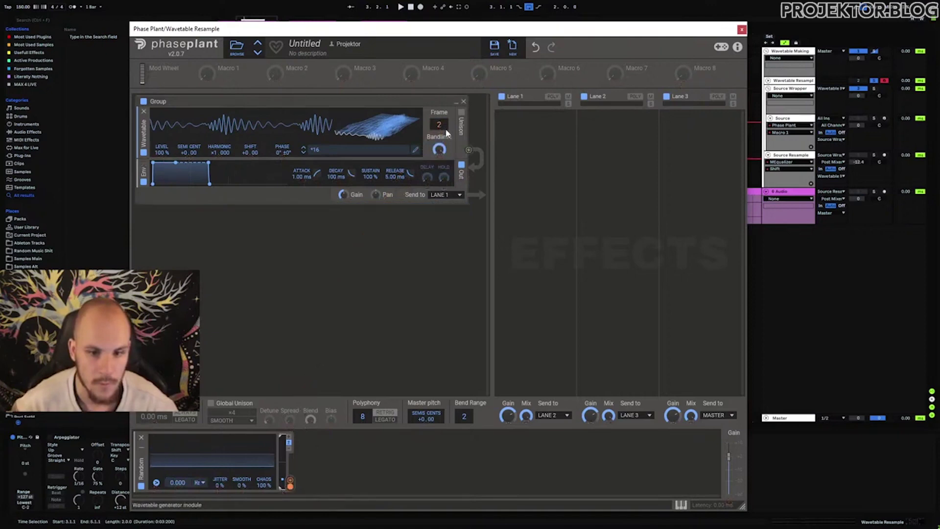
Step: Add a 3/16 Delay with 50% feedback to Lane 1 and enable the Arpeggiator
click(526, 116)
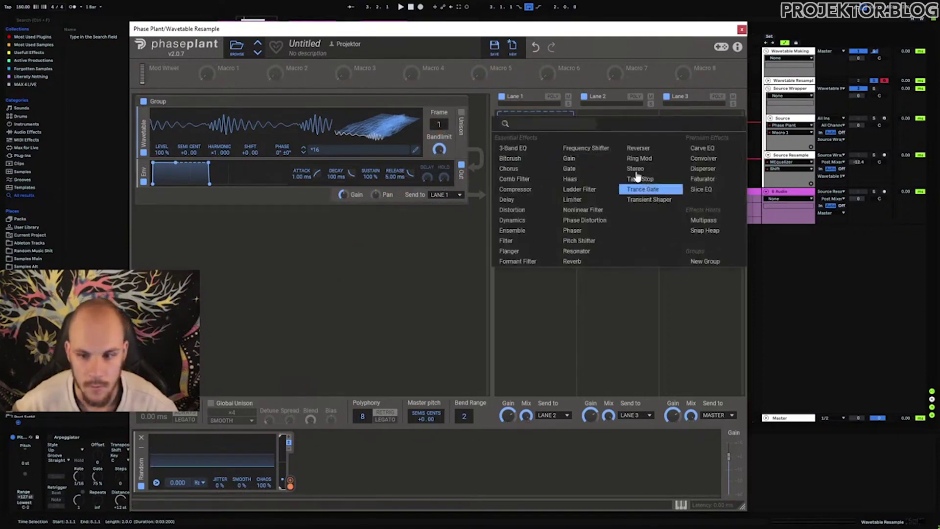
click(538, 199)
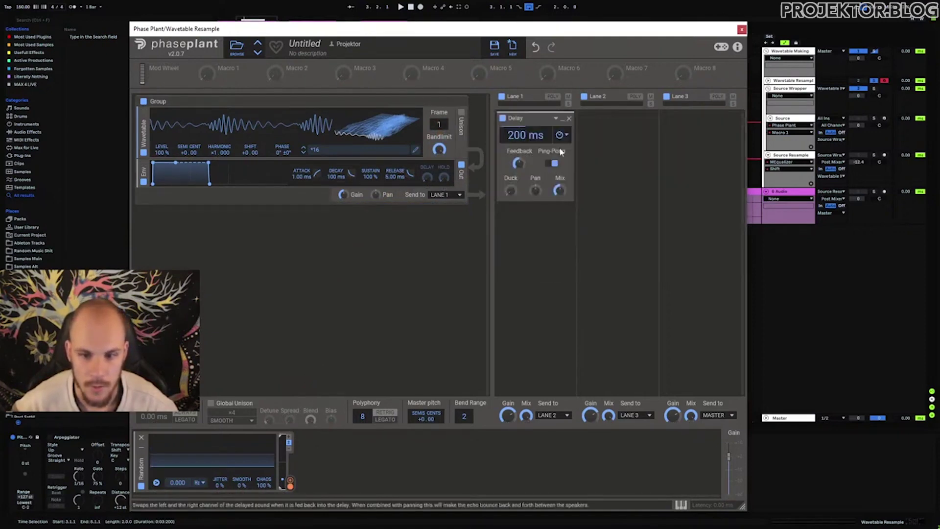
drag(518, 163, 518, 163)
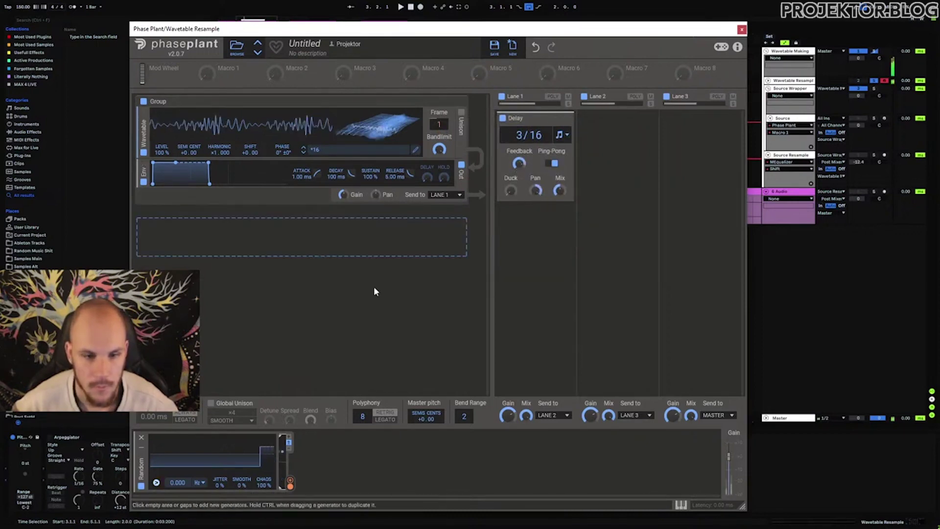
click(50, 437)
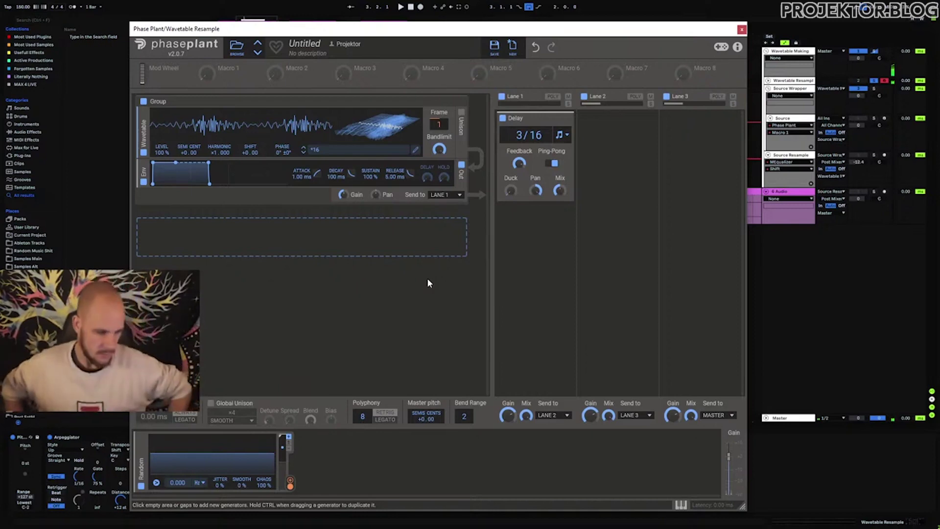
click(416, 149)
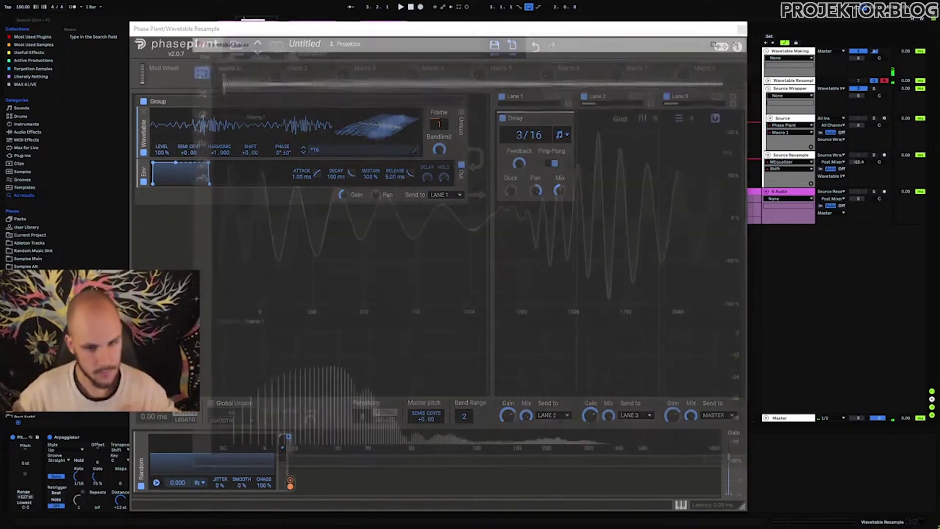
click(719, 55)
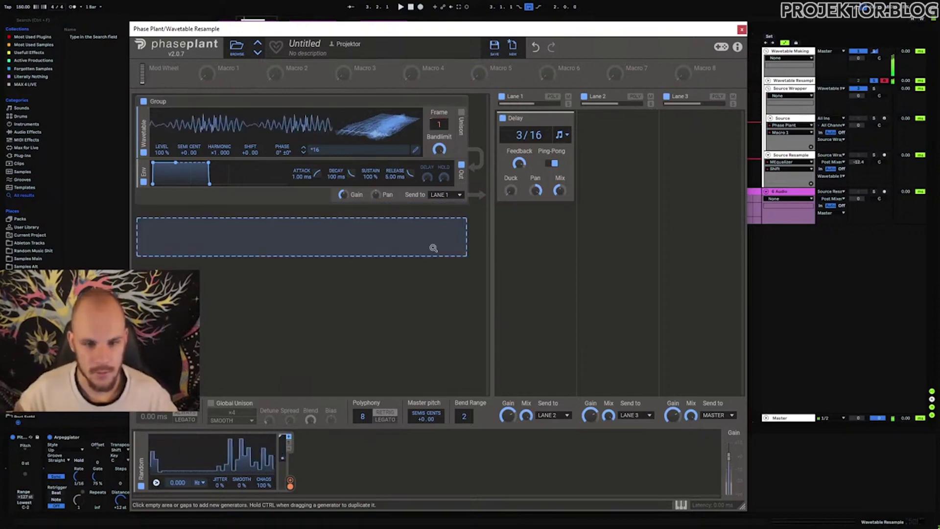
key(z)
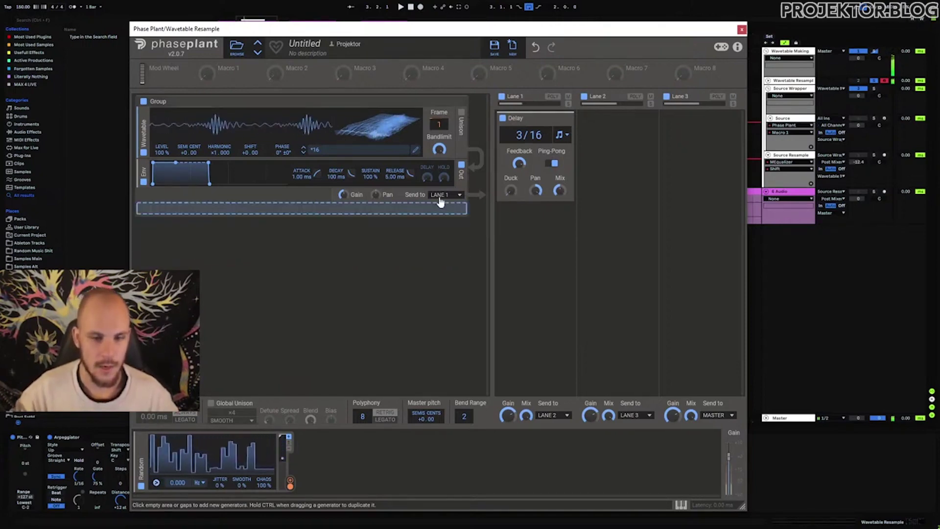
Step: Save the wavetable as '17' from the Wavetable Editor's File menu
click(415, 149)
click(198, 52)
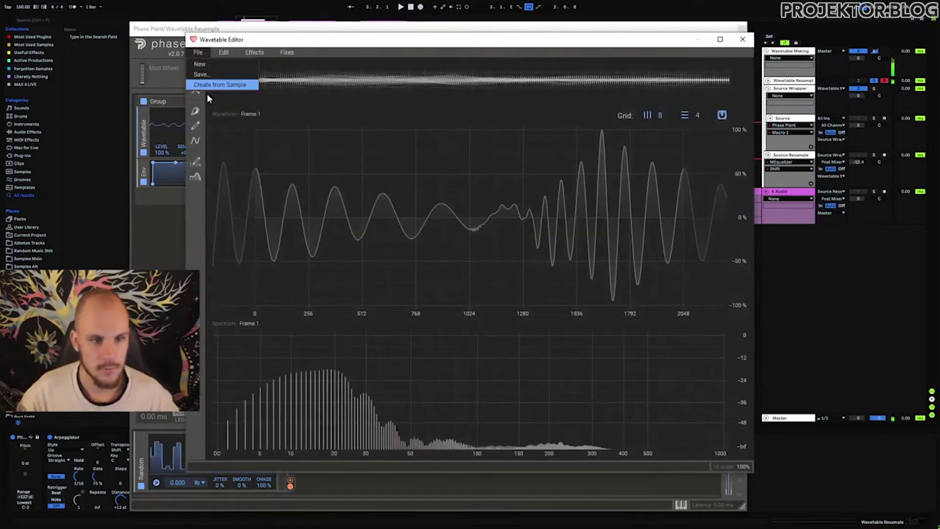
click(201, 74)
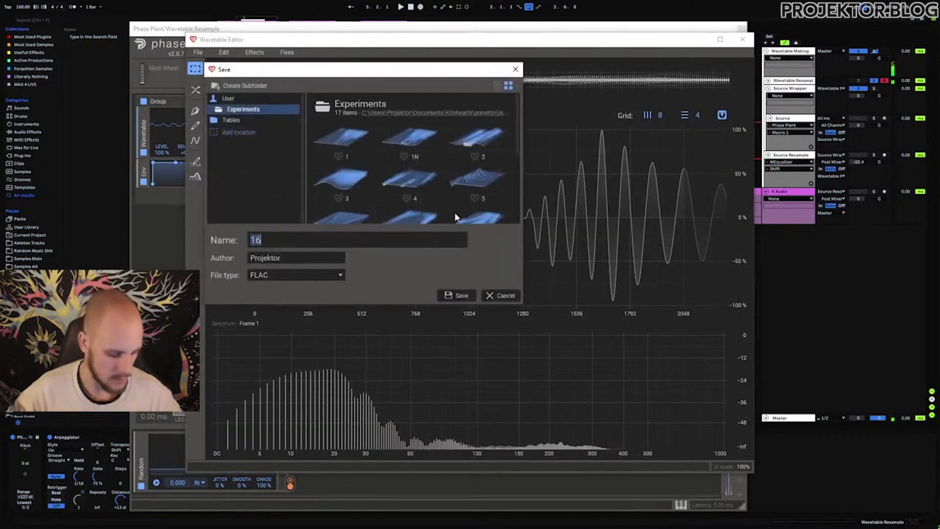
text(17)
key(Return)
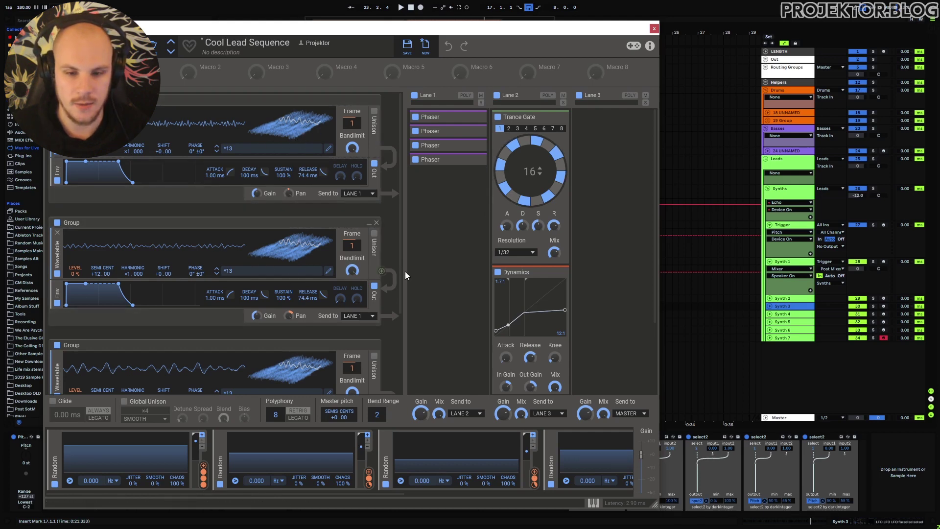
mouse_move(401, 227)
mouse_down()
mouse_move(397, 322)
mouse_move(387, 217)
mouse_up()
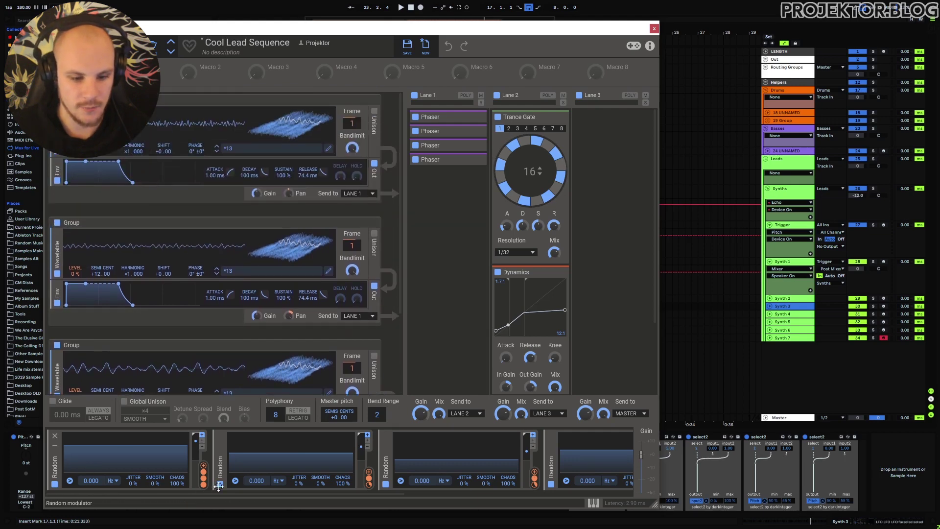
mouse_move(130, 494)
mouse_down()
mouse_move(401, 506)
mouse_move(123, 495)
mouse_up()
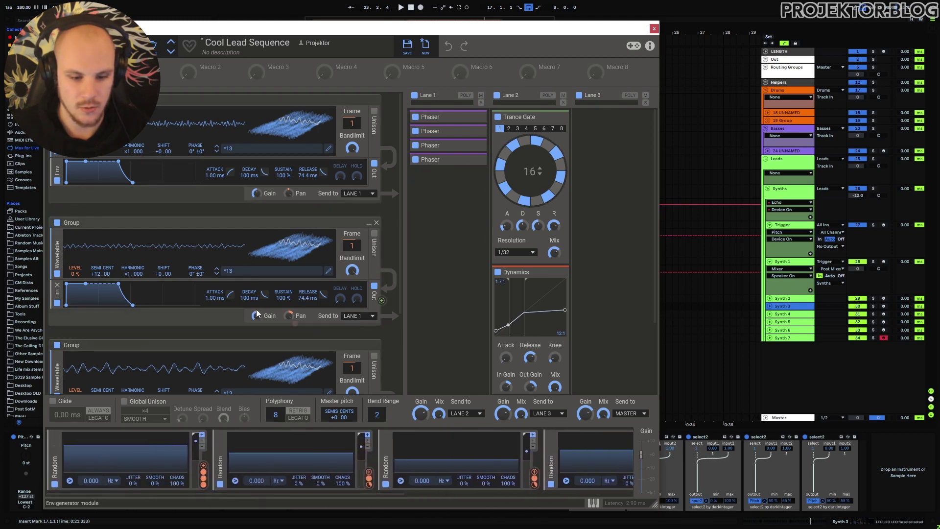
mouse_move(400, 247)
mouse_down()
mouse_move(401, 330)
mouse_move(400, 263)
mouse_up()
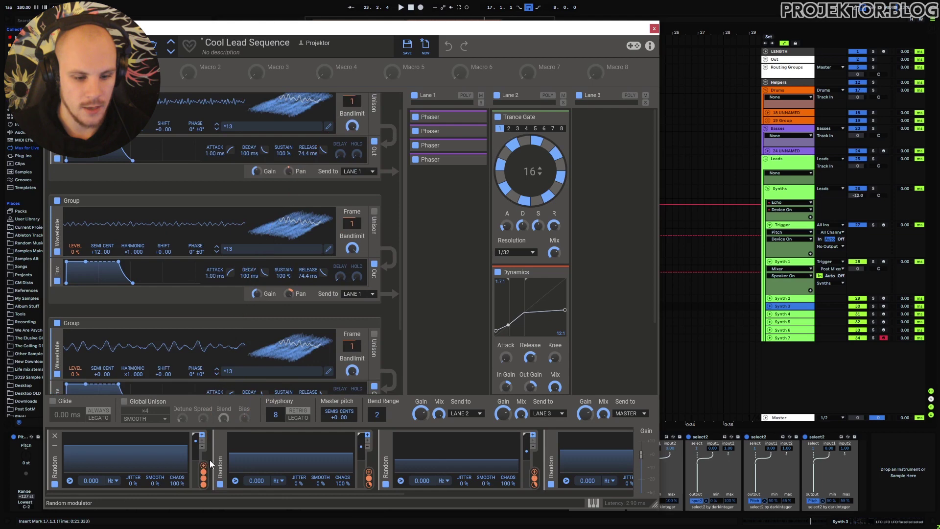
mouse_move(203, 484)
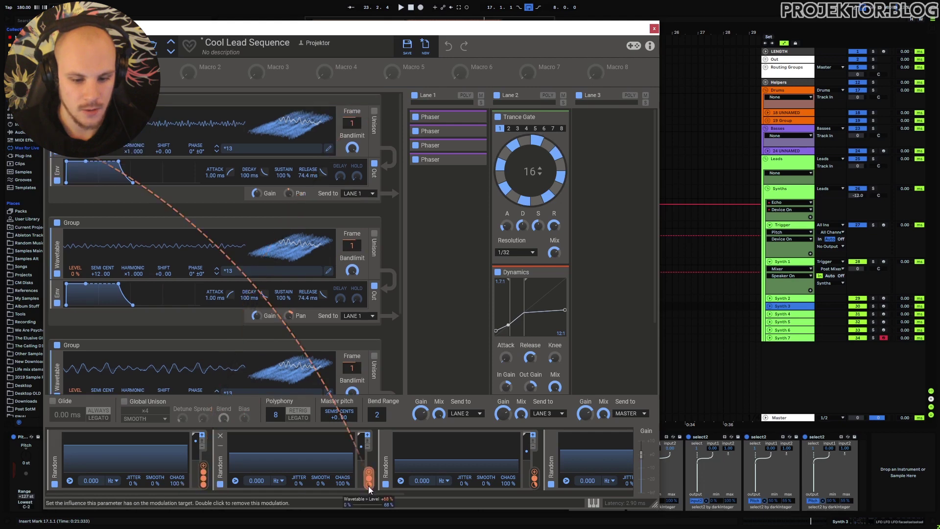
mouse_move(369, 480)
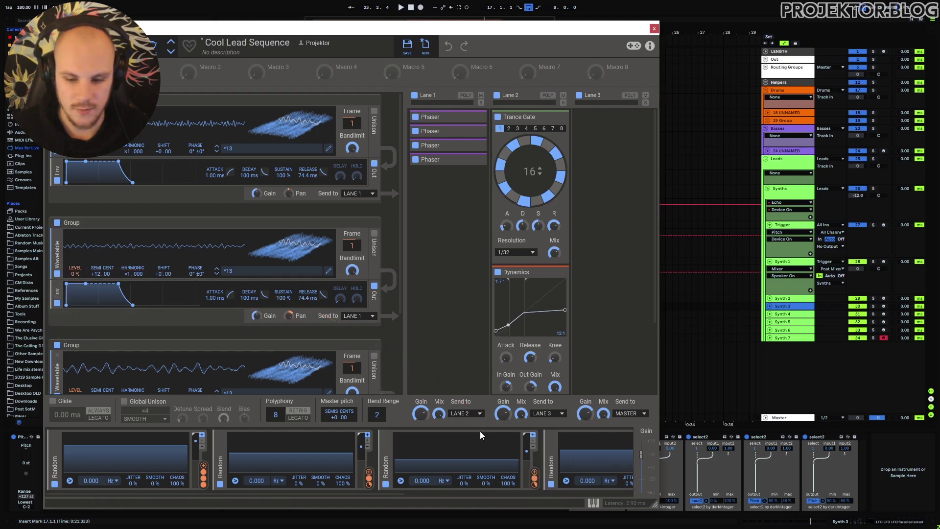
drag(166, 494, 369, 495)
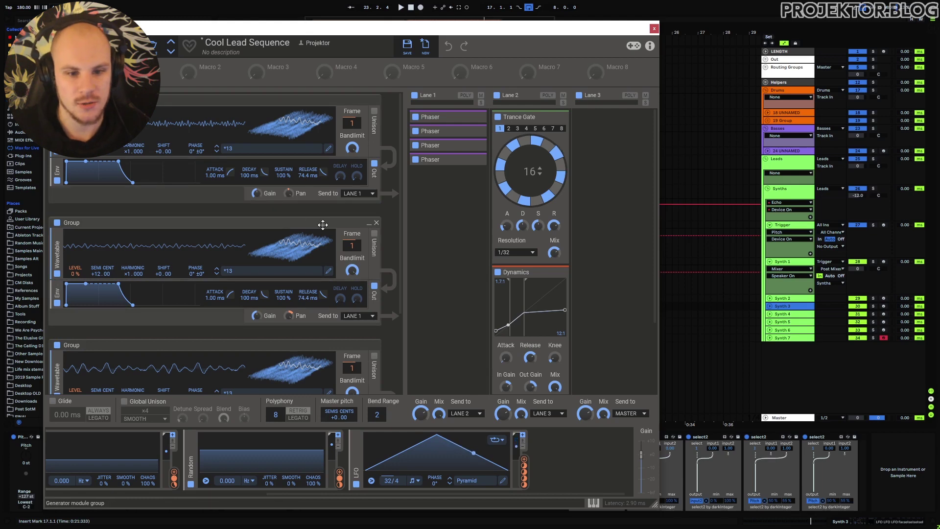
scroll(325, 229, down, 3)
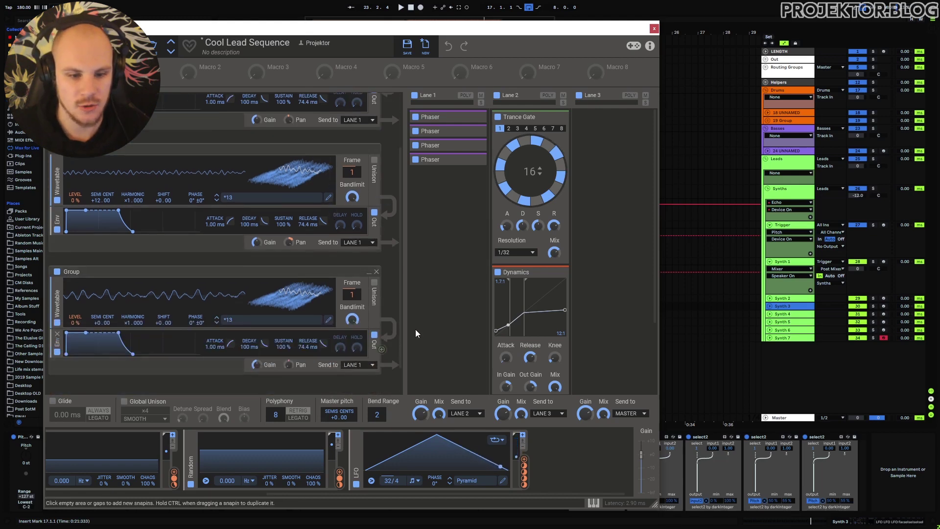
scroll(260, 304, up, 3)
scroll(342, 264, down, 2)
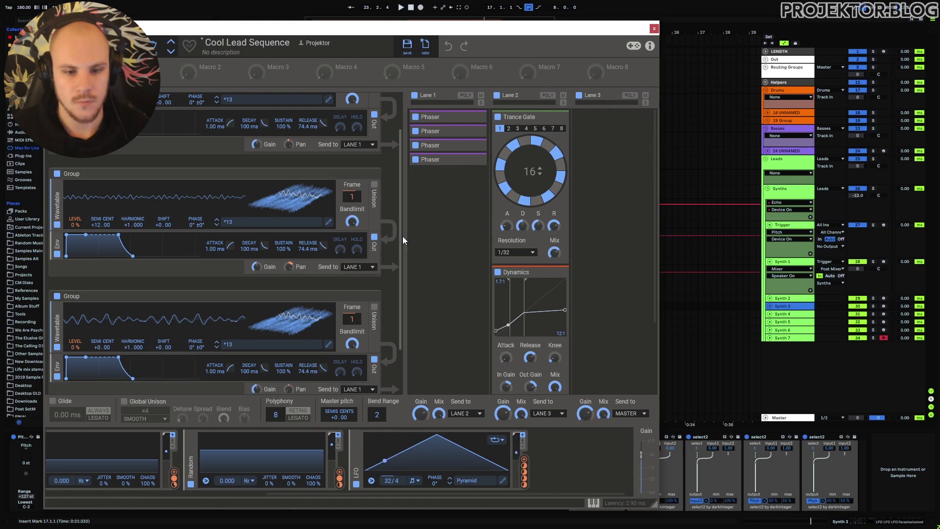
drag(402, 236, 404, 187)
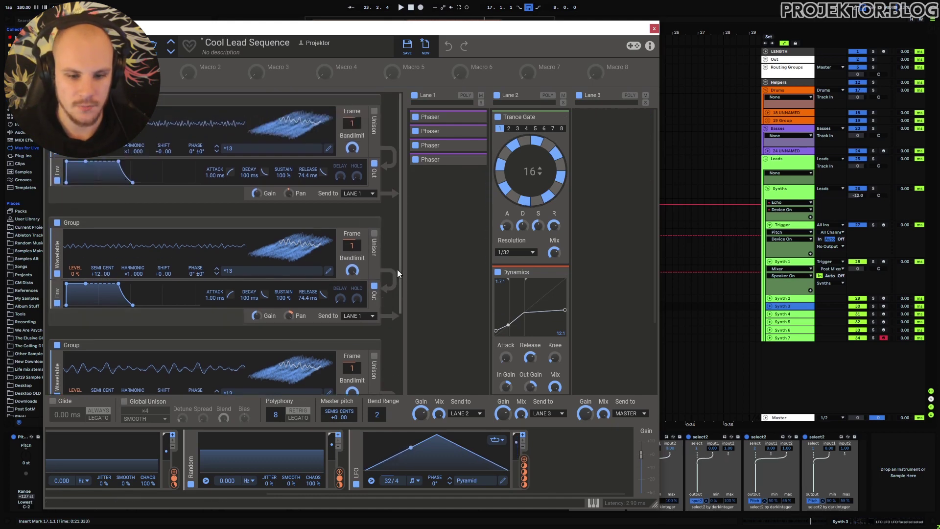
Step: Reopen the Cool Lead Sequence window and scroll through its modulators and Phaser settings
click(654, 29)
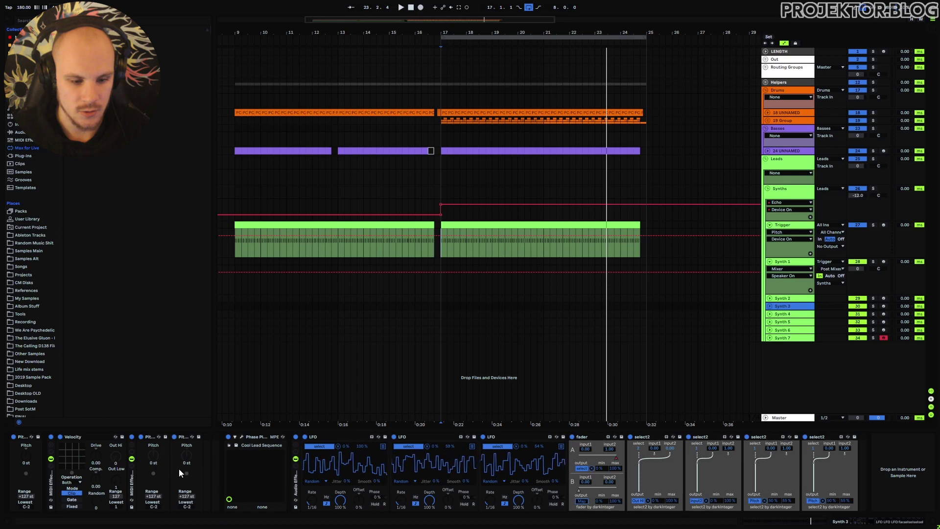
click(241, 437)
drag(395, 494, 209, 495)
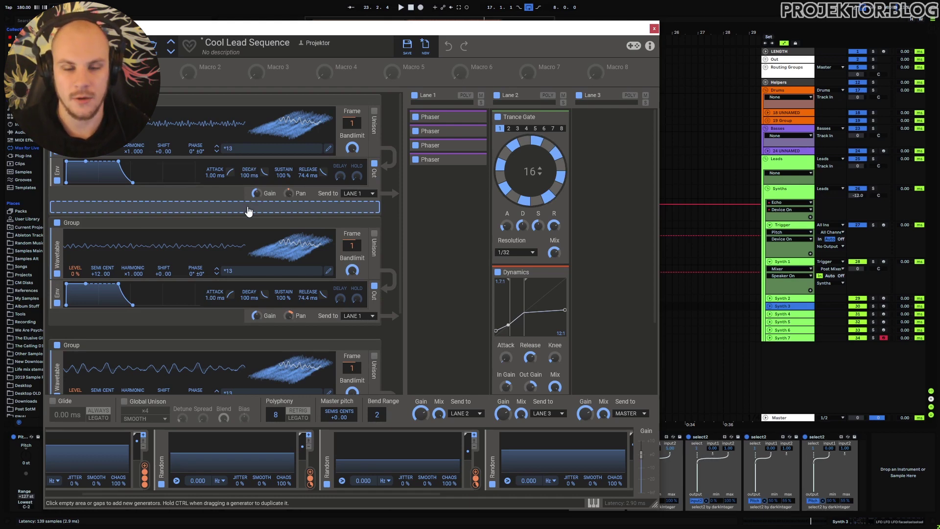
scroll(248, 210, down, 1)
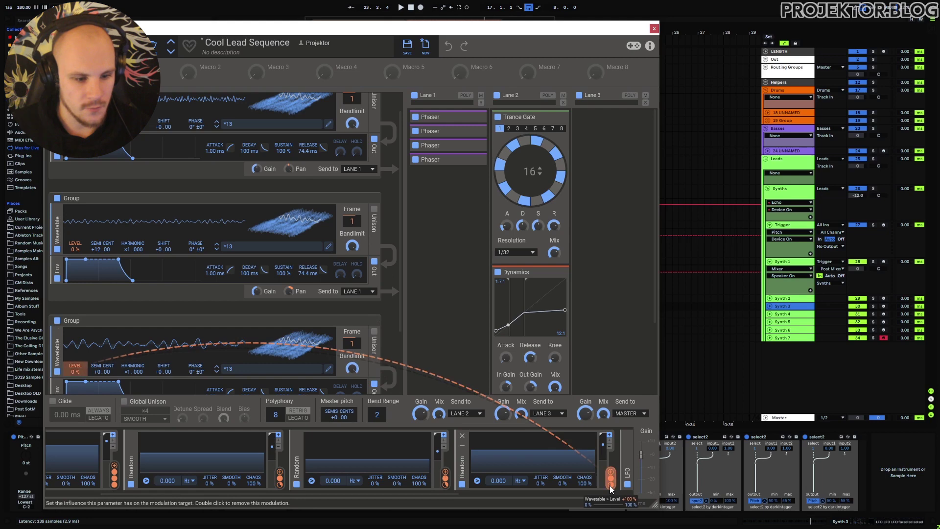
mouse_move(442, 485)
mouse_move(281, 485)
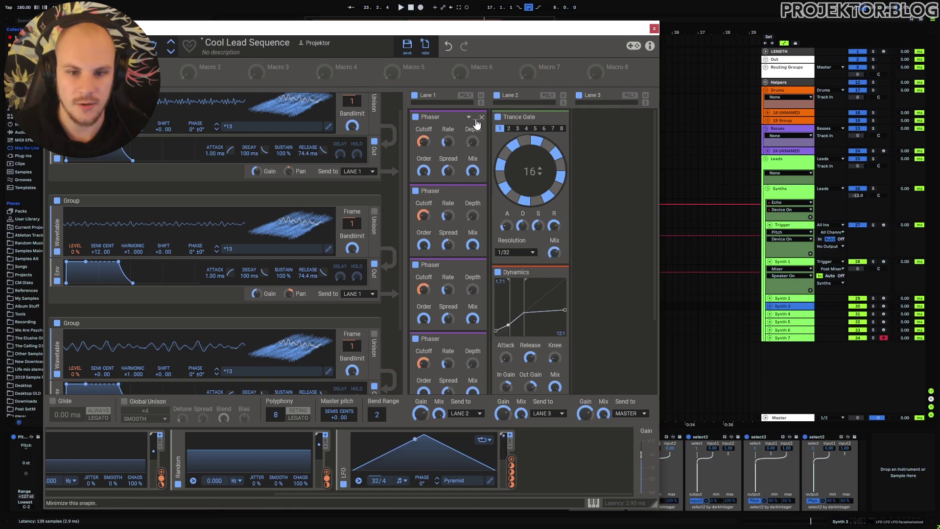
Step: Collapse the Lane 1 Phasers, scroll the lanes, and close the Phase Plant window
click(477, 121)
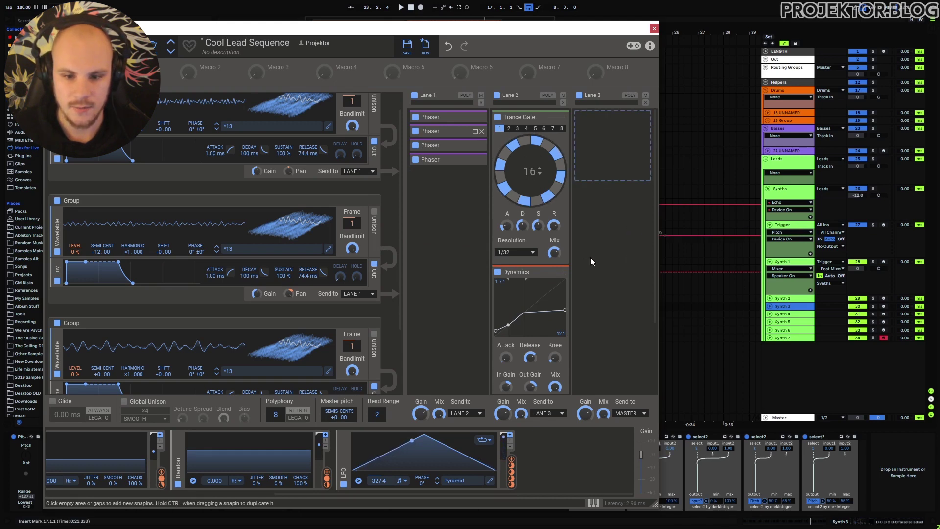
scroll(583, 262, down, 2)
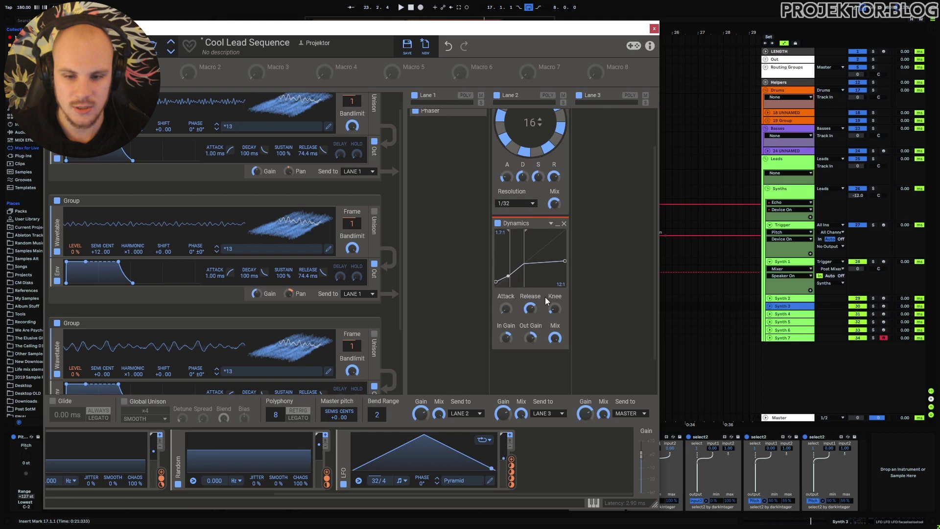
scroll(534, 274, up, 2)
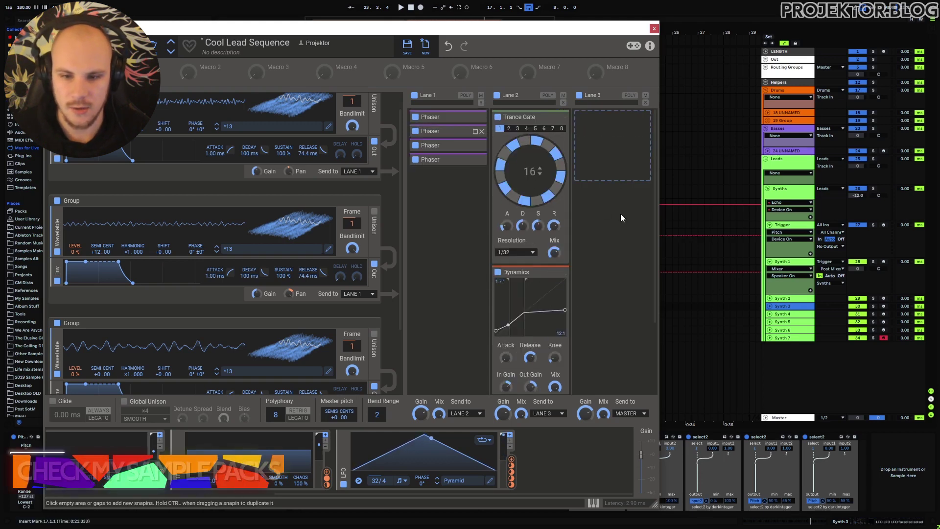
click(655, 25)
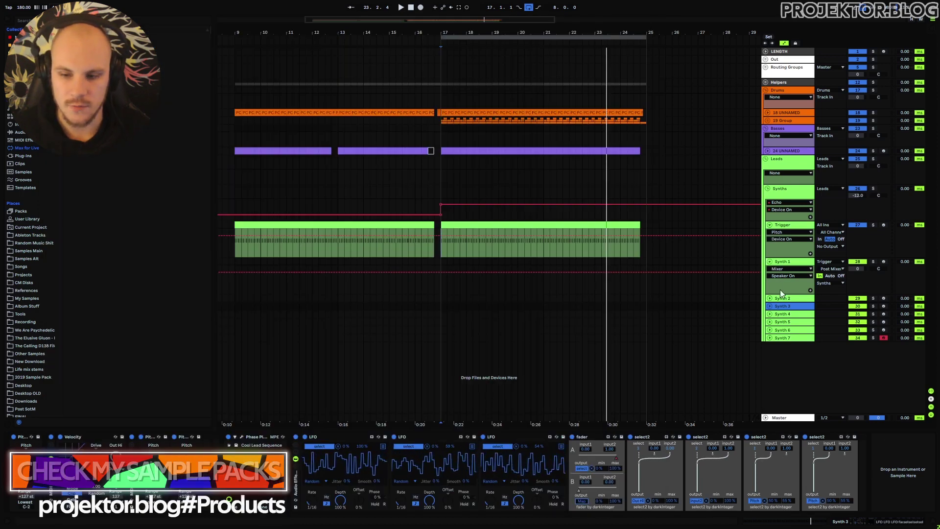
Step: Solo Synth 3 and Trigger, then play the arrangement from bar 17
click(873, 306)
ctrl+click(873, 225)
click(441, 249)
key(space)
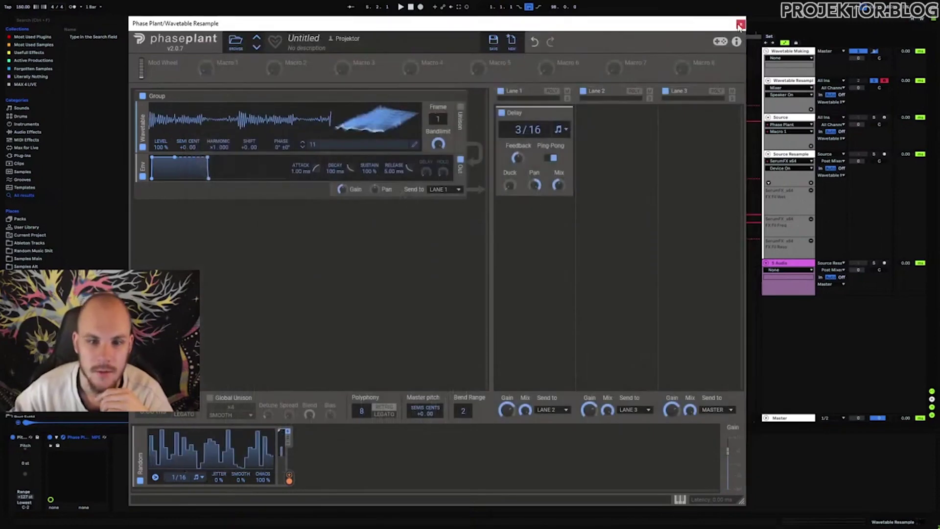
Step: Open the Source track's Phase Plant and lower the wavetable frame from 256 to 50
click(741, 24)
click(335, 278)
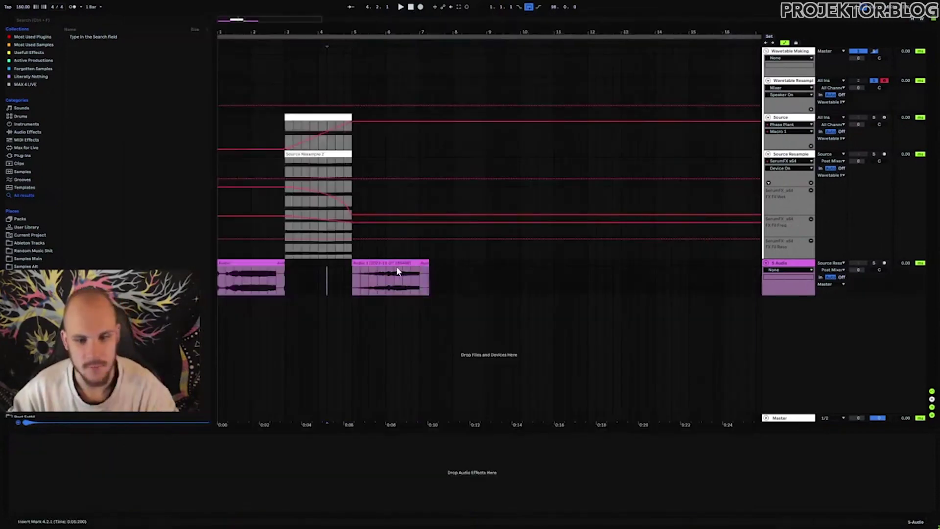
click(291, 116)
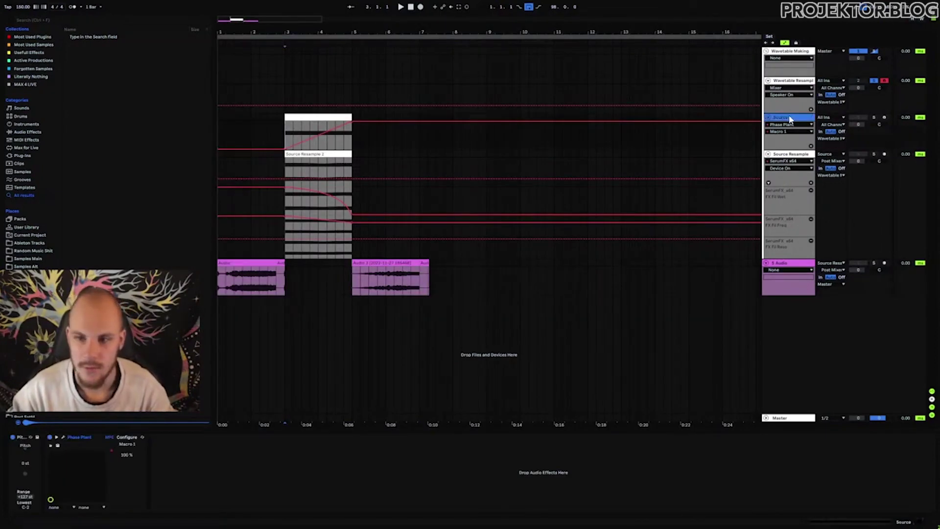
click(63, 436)
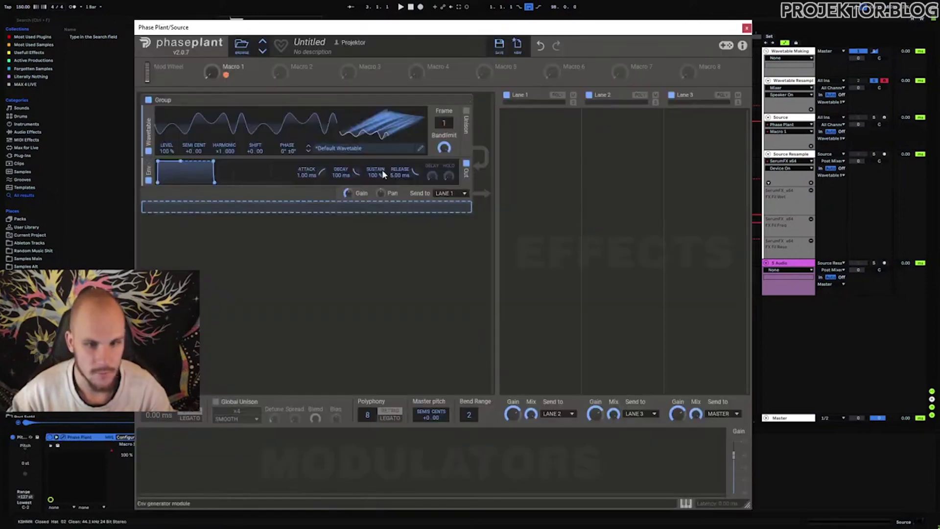
drag(444, 123, 443, 166)
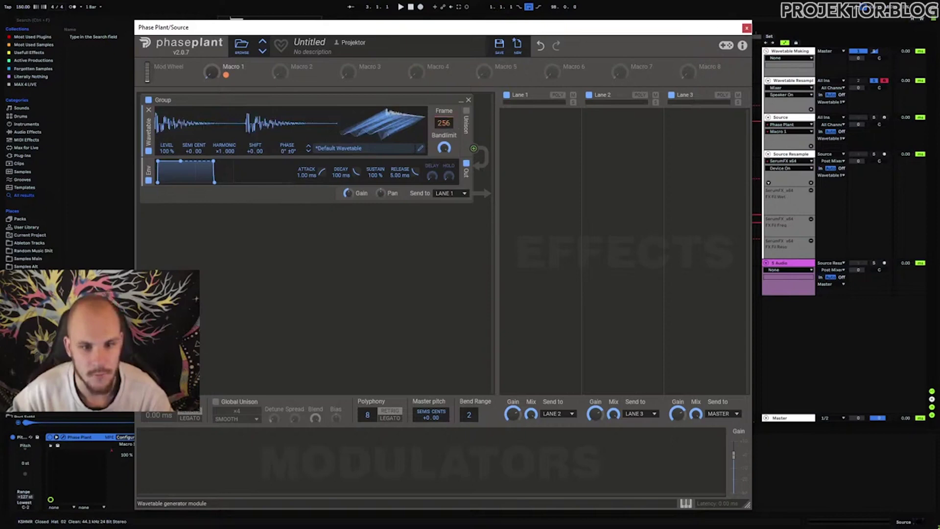
Step: Clear all wavetable frames to a flat line and draw a new freehand waveform
click(420, 149)
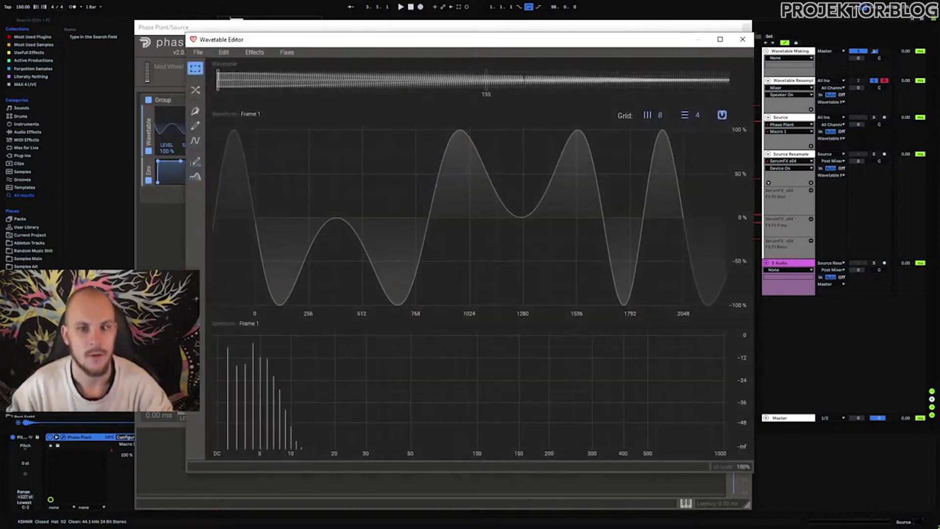
drag(218, 80, 729, 80)
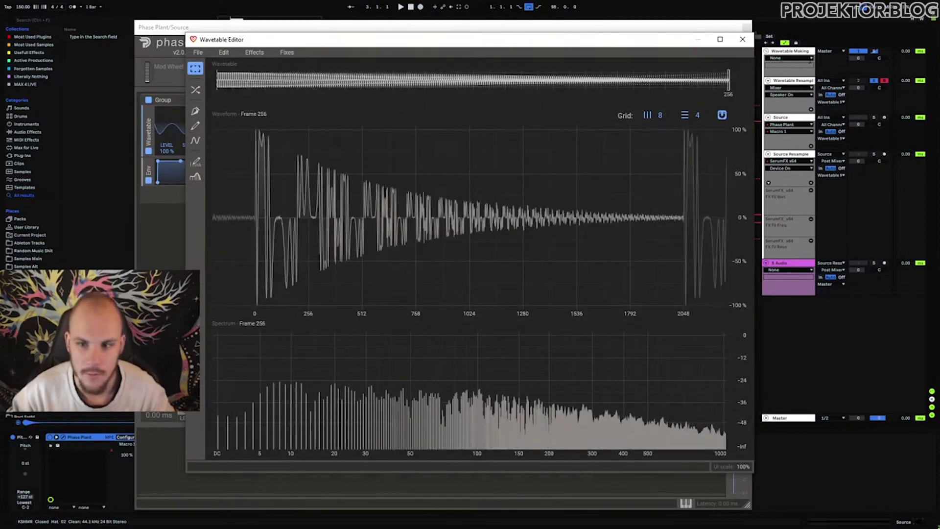
key(Delete)
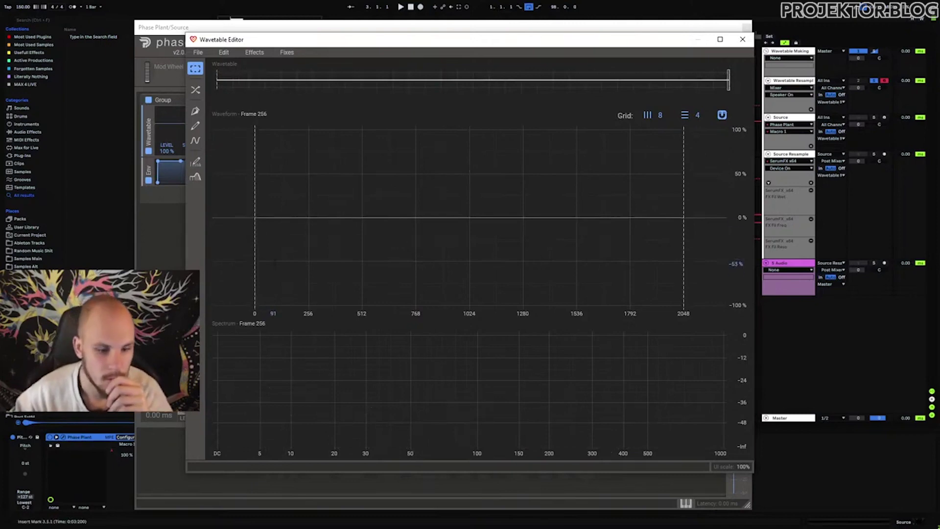
click(195, 128)
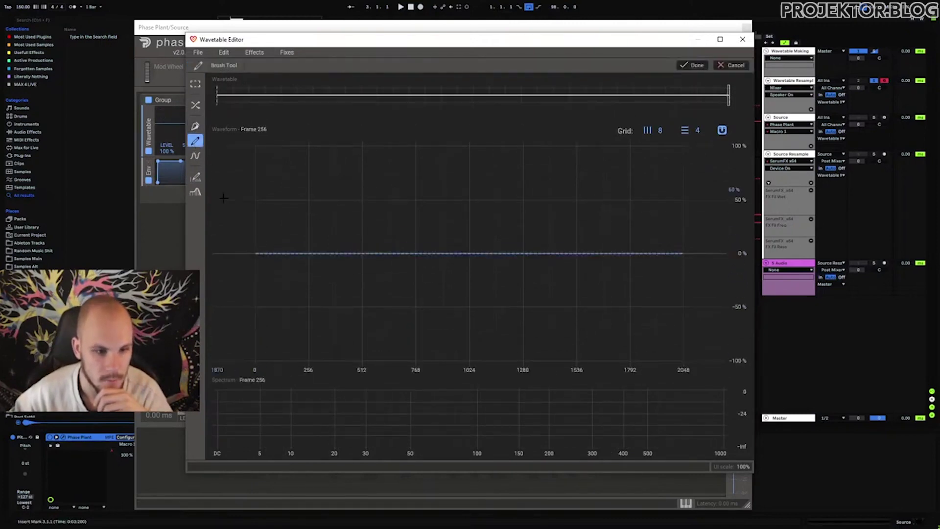
mouse_move(260, 246)
mouse_down()
mouse_move(274, 212)
mouse_move(291, 204)
mouse_move(370, 198)
mouse_move(422, 213)
mouse_move(485, 267)
mouse_move(595, 264)
mouse_move(705, 158)
mouse_up()
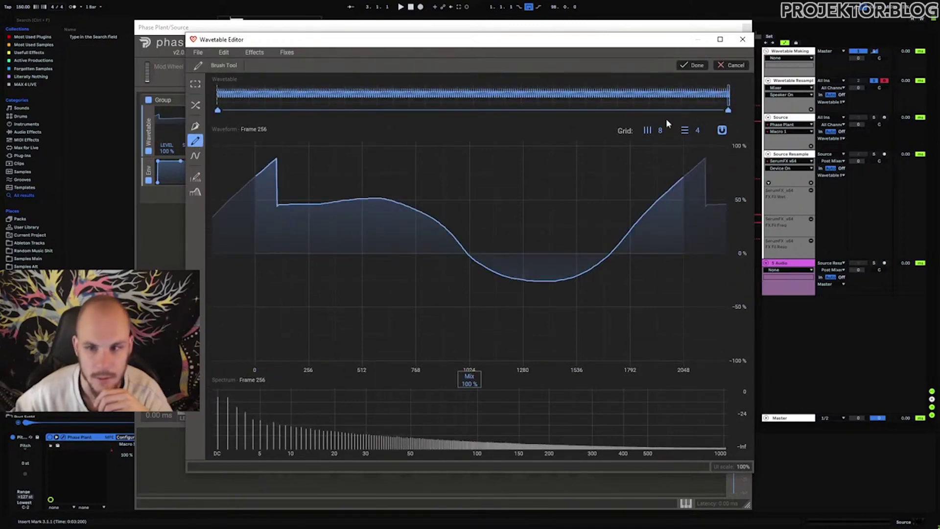
click(692, 65)
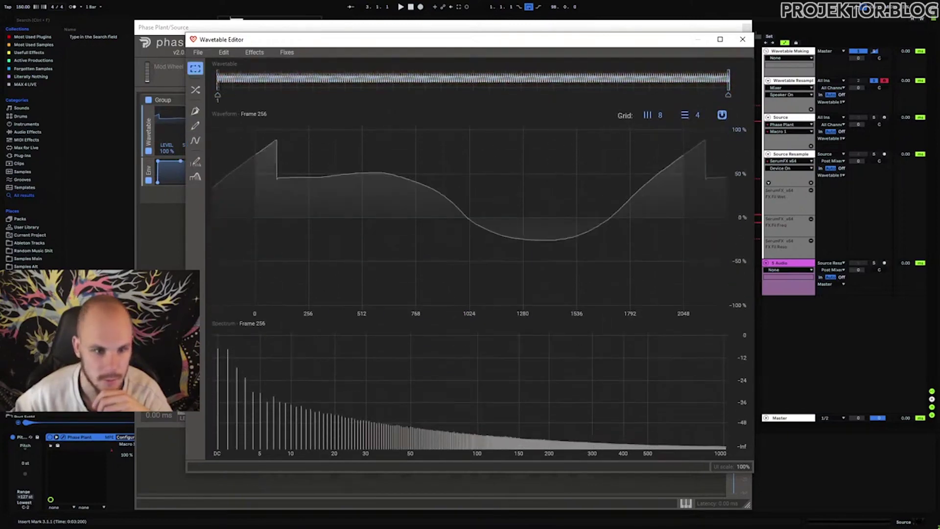
click(218, 81)
click(254, 52)
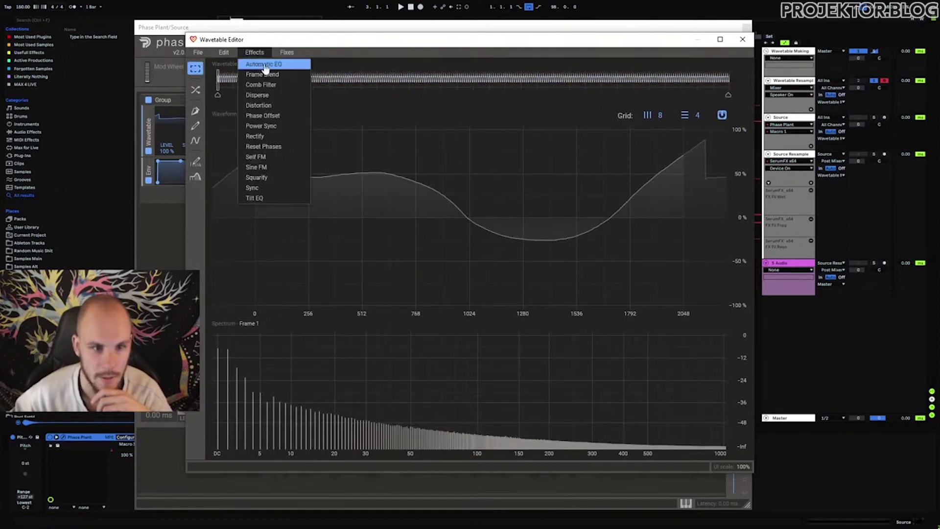
click(278, 126)
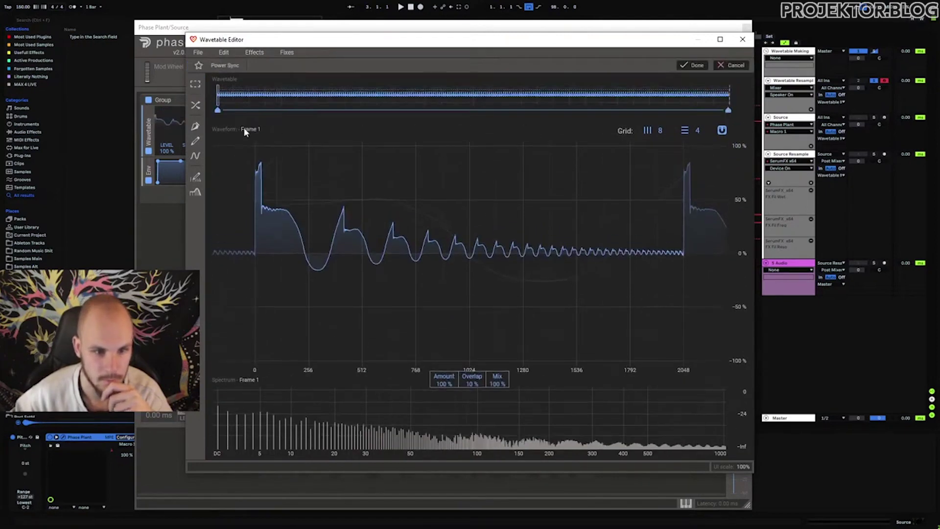
click(430, 95)
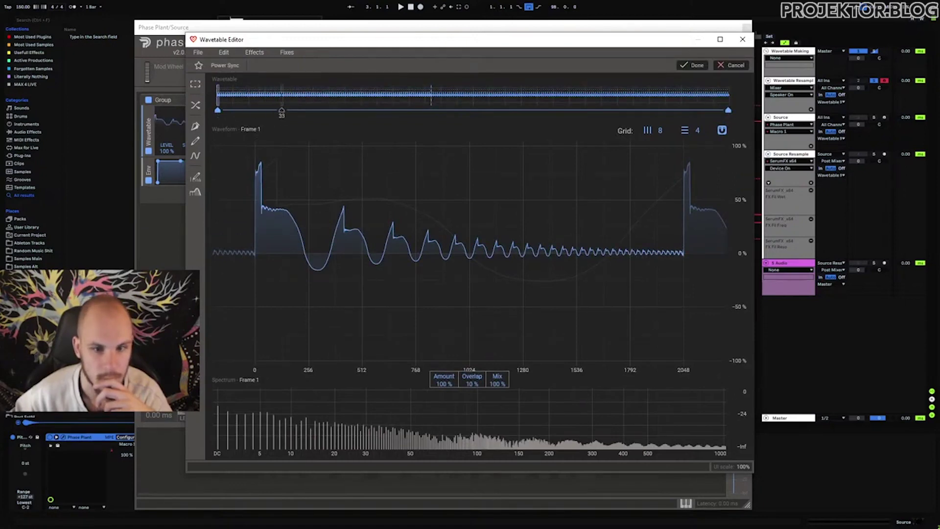
drag(218, 98, 798, 116)
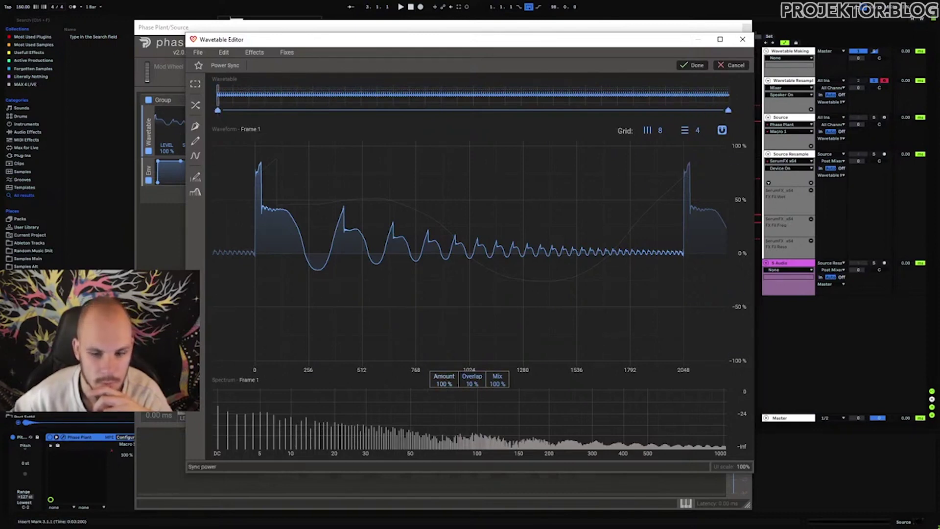
drag(444, 382, 444, 444)
right_click(443, 383)
text(0)
key(Return)
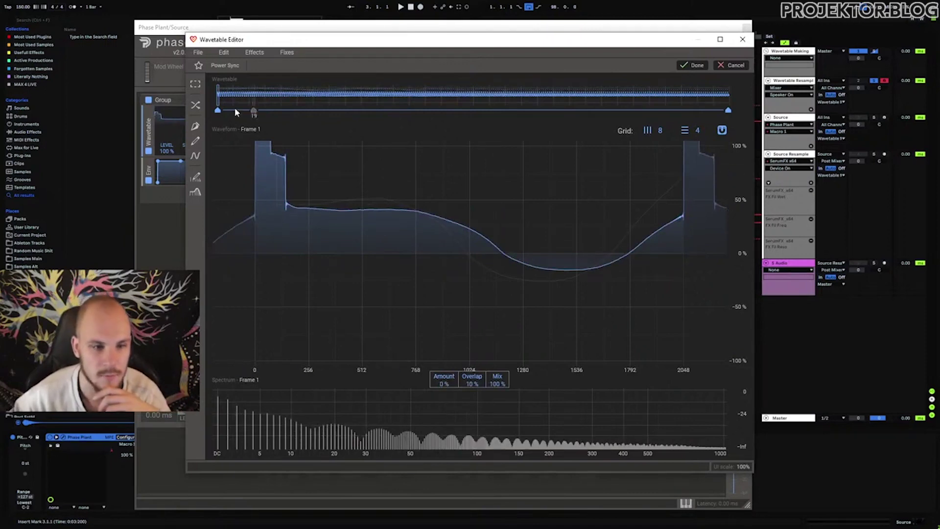
mouse_move(219, 96)
mouse_down()
mouse_move(769, 155)
mouse_move(548, 143)
mouse_move(275, 152)
mouse_move(256, 148)
mouse_move(779, 181)
mouse_move(155, 195)
mouse_up()
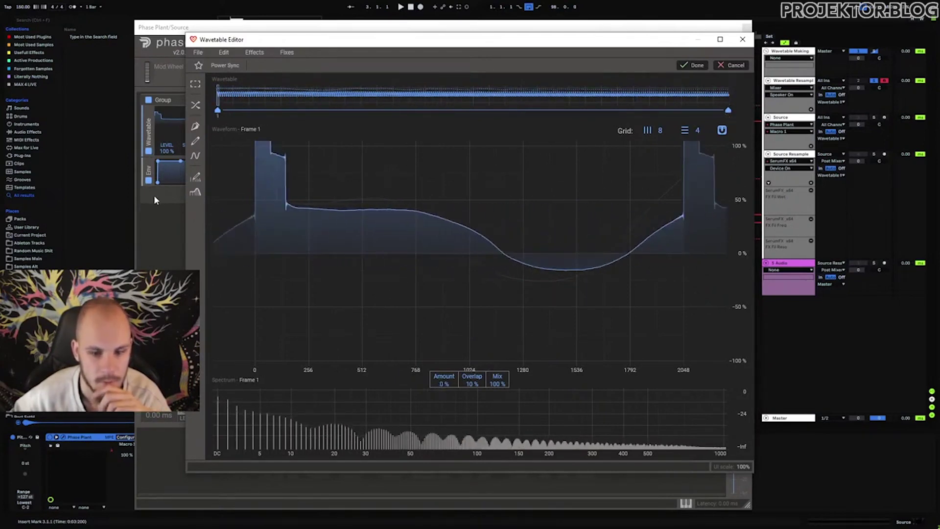
click(722, 67)
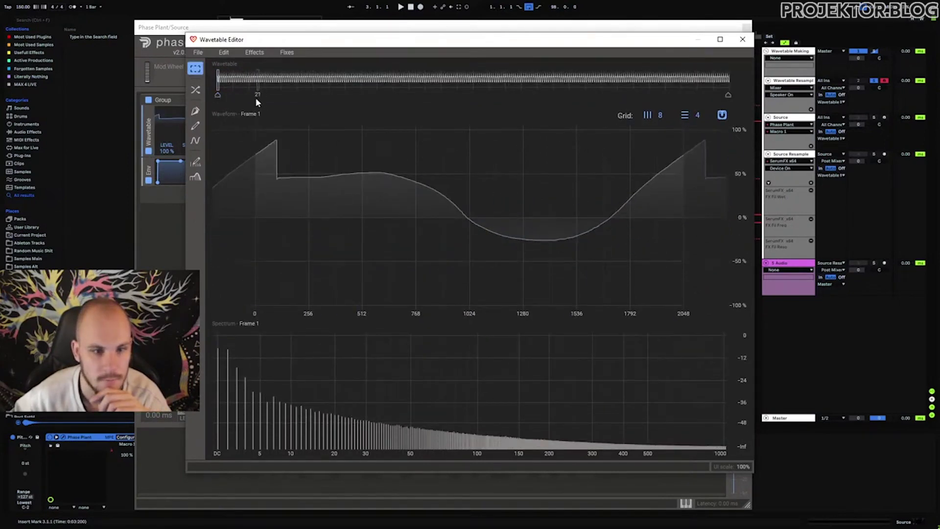
Step: Commit a -20° Phase Offset on the waveform, then add a Power Sync effect at 0%
click(259, 53)
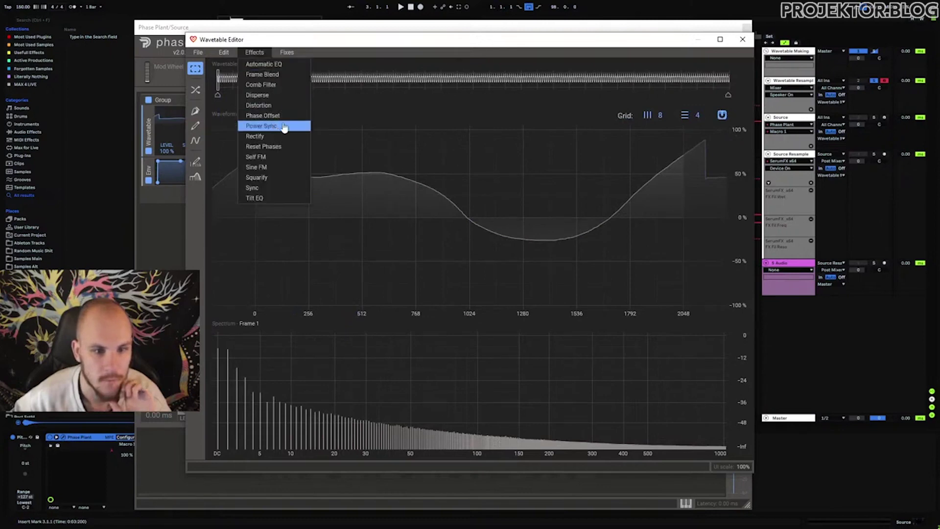
click(266, 116)
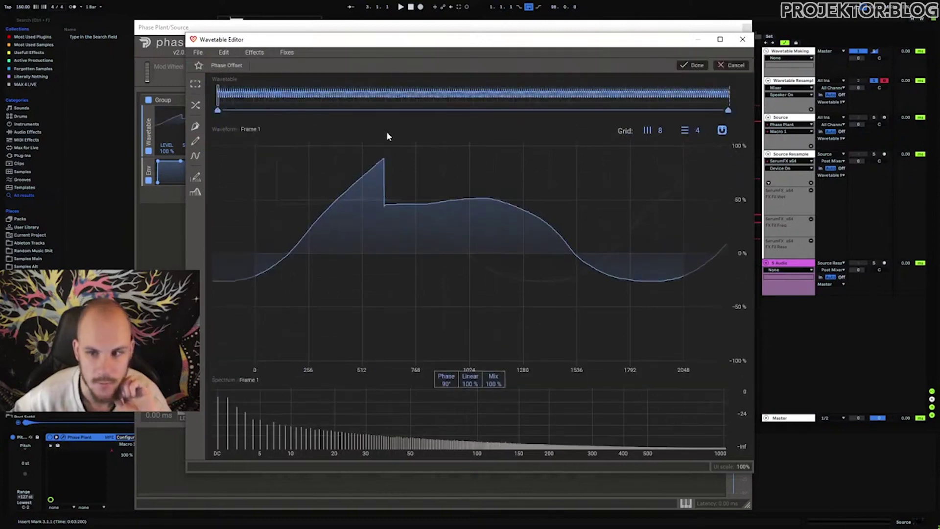
drag(445, 382, 446, 413)
click(684, 65)
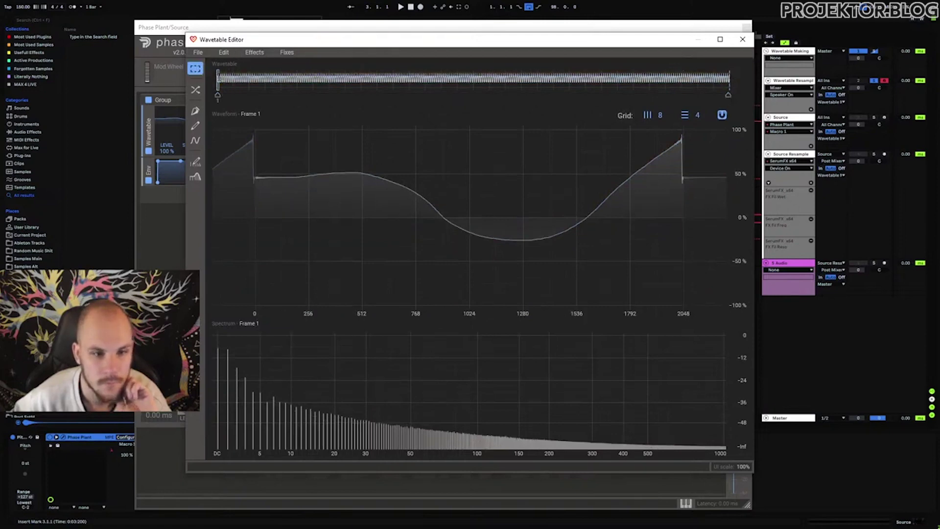
click(252, 53)
click(261, 126)
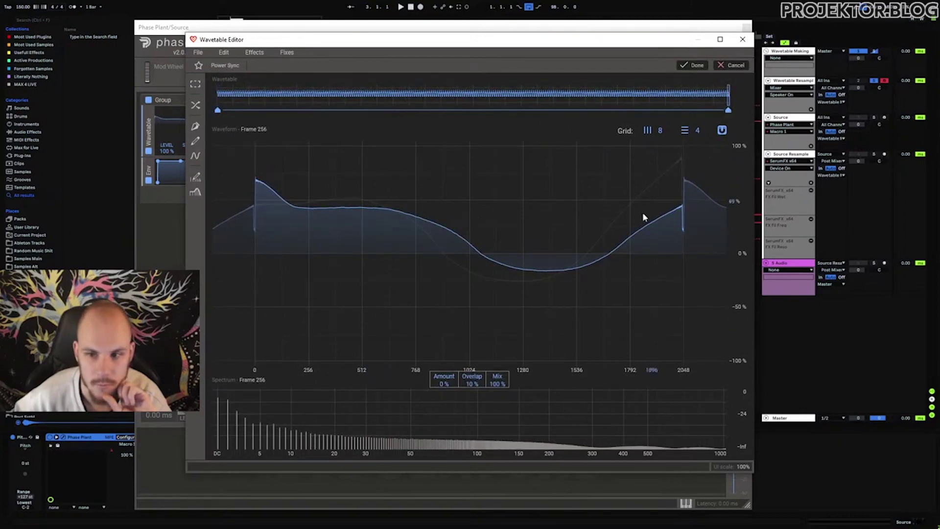
Step: Ramp Power Sync to 100% at frame 256 with 0% overlap, commit it, and close the editor
drag(451, 384, 452, 338)
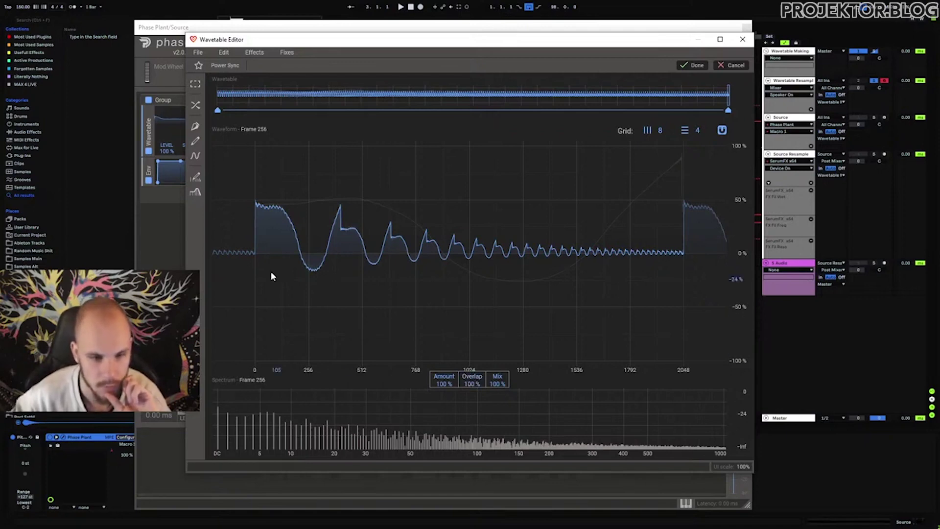
mouse_move(728, 111)
mouse_down()
mouse_move(172, 115)
mouse_move(251, 121)
mouse_move(204, 128)
mouse_up()
click(218, 112)
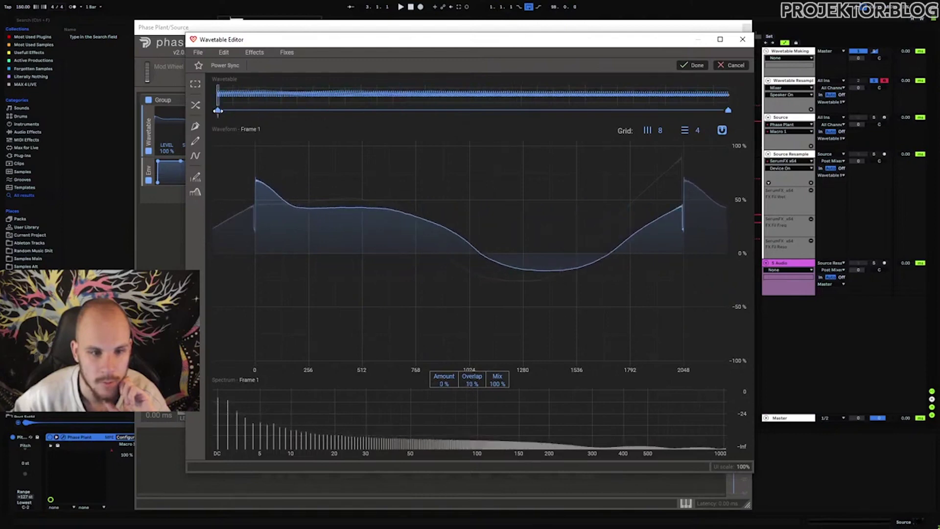
drag(472, 384, 471, 397)
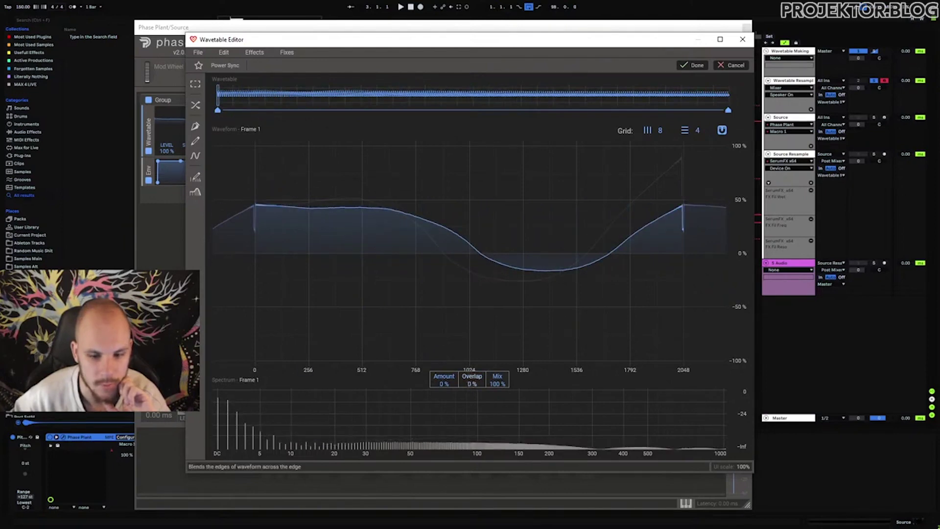
mouse_move(219, 109)
mouse_down()
mouse_move(403, 110)
mouse_move(750, 167)
mouse_move(196, 151)
mouse_up()
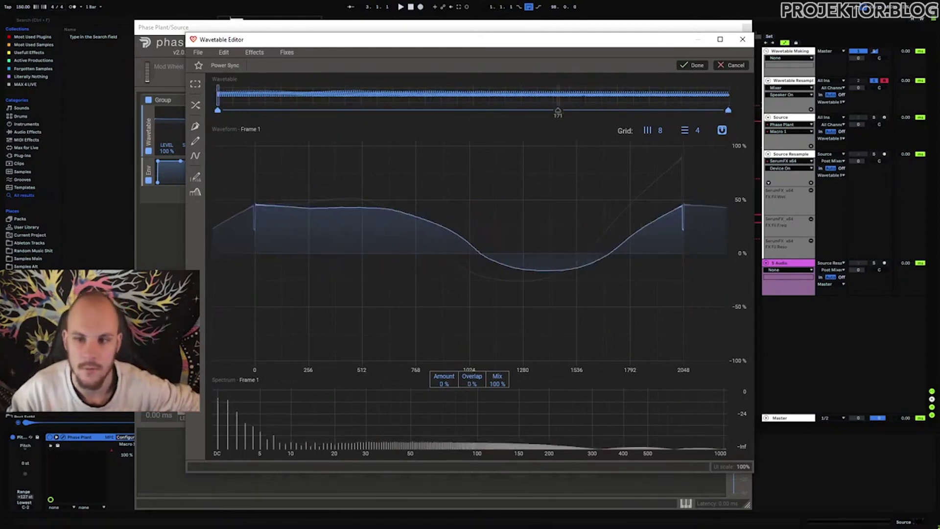
click(694, 68)
click(743, 39)
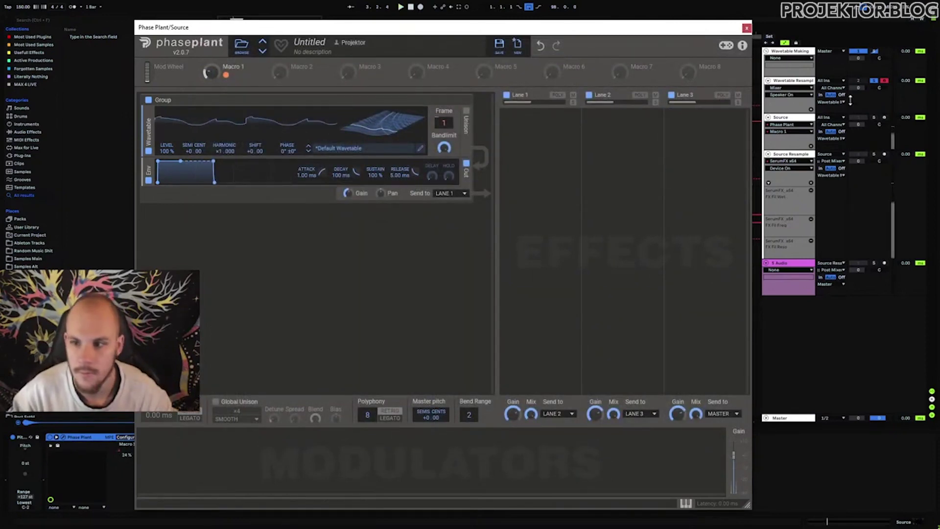
Step: Solo the Source track, then add and remove a Frequency Shifter on Phase Plant's Lane 1
click(874, 118)
drag(381, 27, 446, 146)
drag(345, 139, 385, 324)
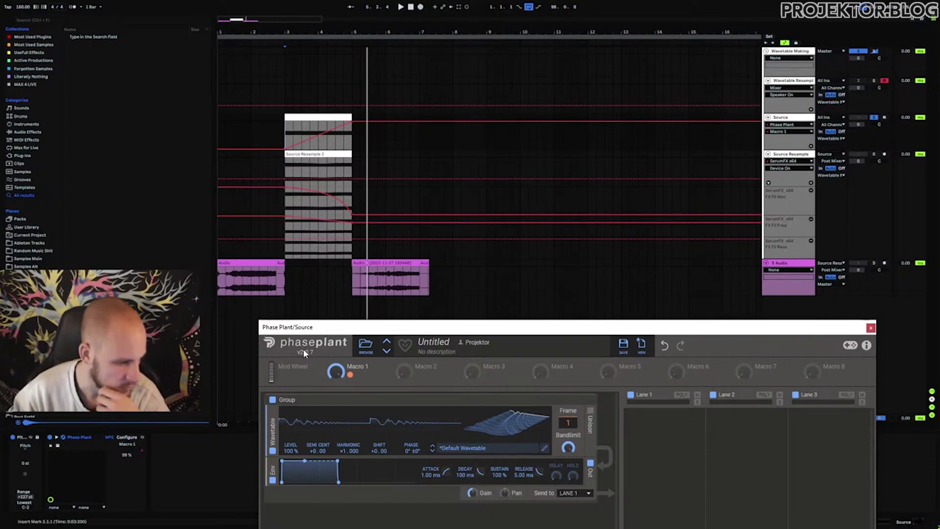
drag(811, 334, 652, 67)
click(515, 169)
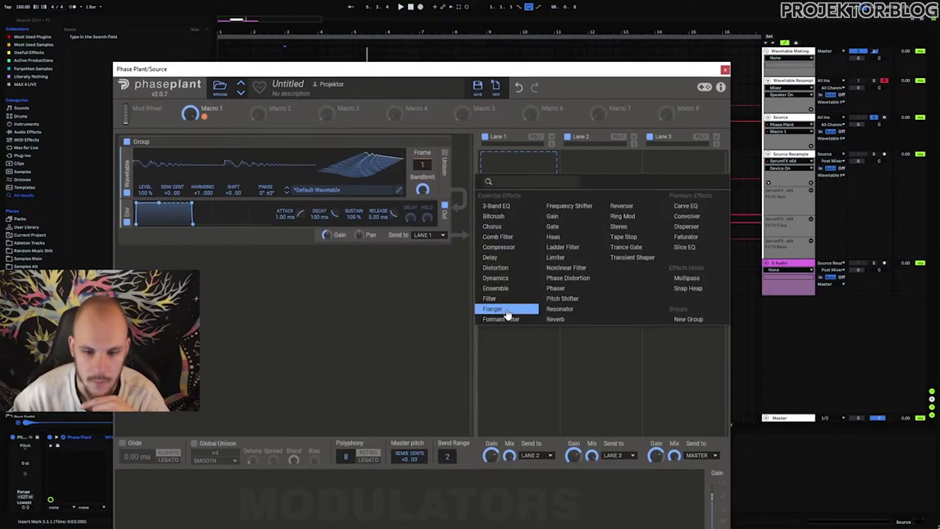
click(569, 206)
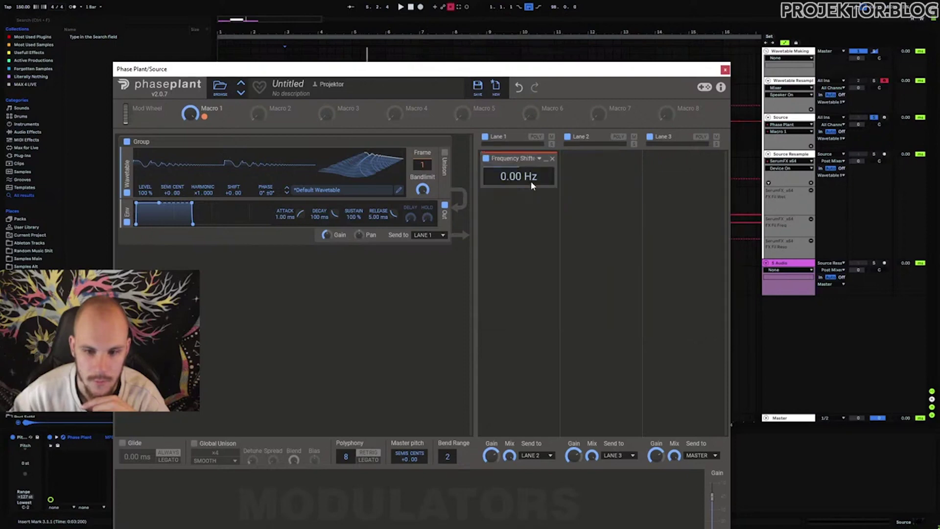
click(552, 158)
click(725, 70)
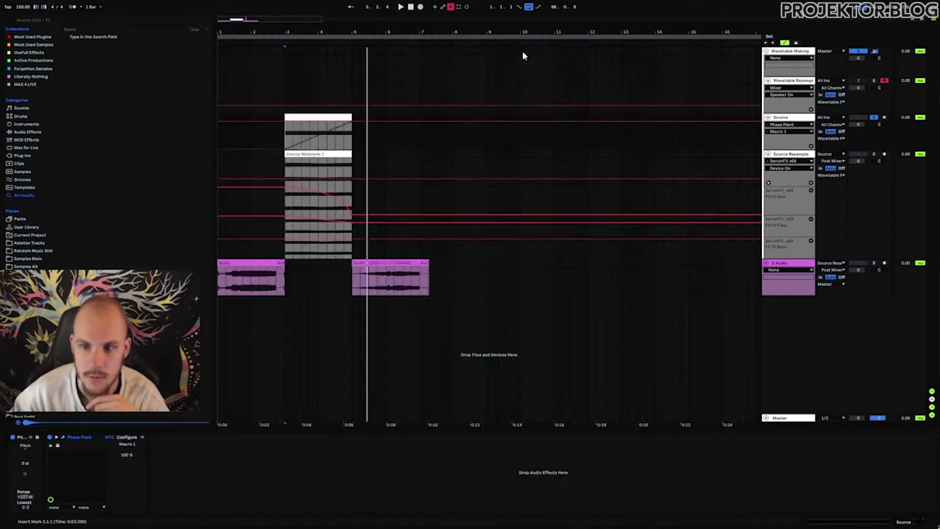
Step: Remove SerumFX from Source Resample, arm it, and record the Power Sync-reshaped sound
click(451, 6)
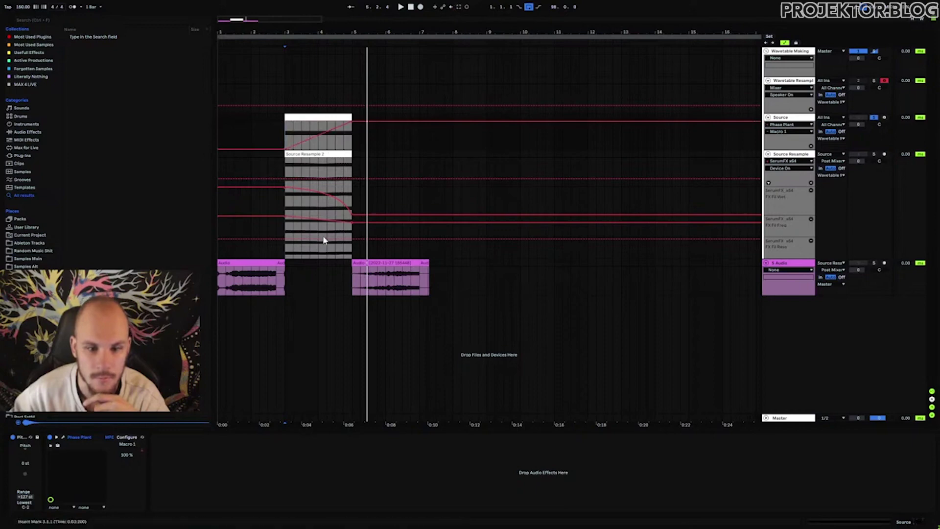
click(790, 154)
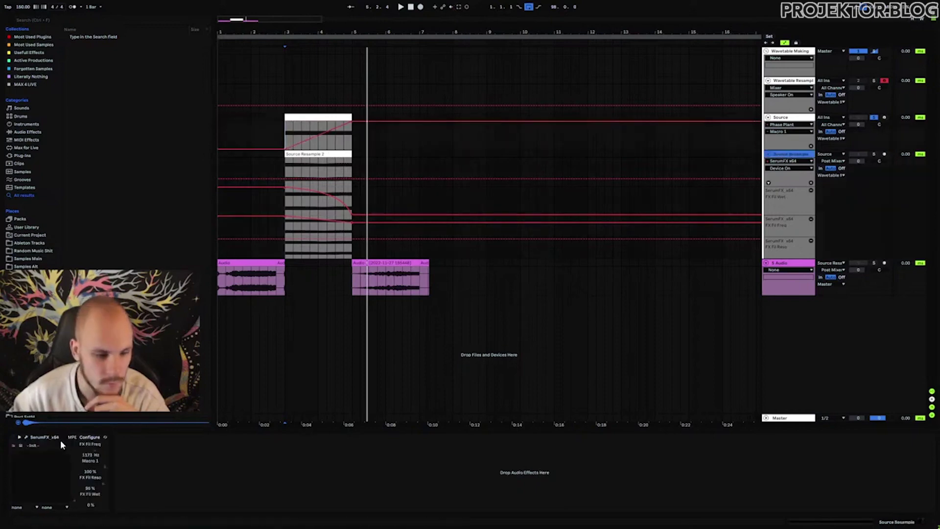
key(Delete)
click(281, 176)
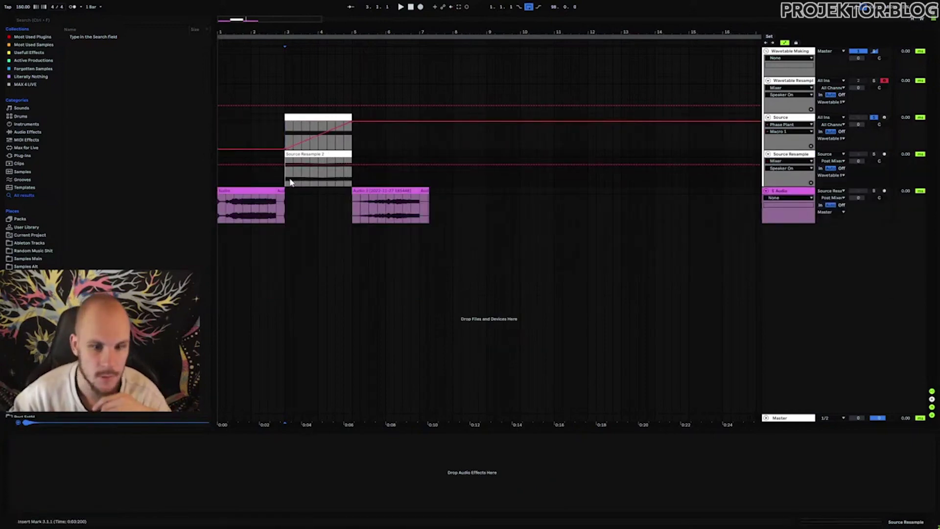
click(884, 154)
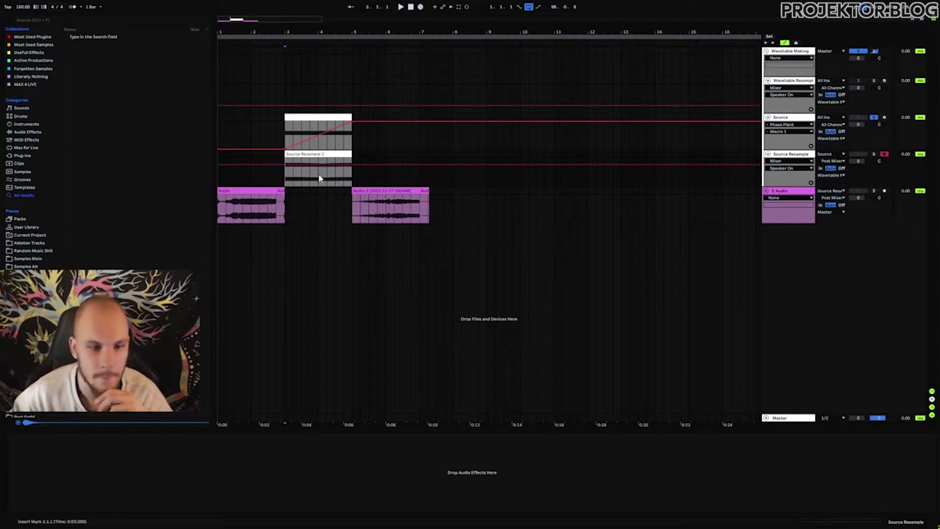
click(420, 7)
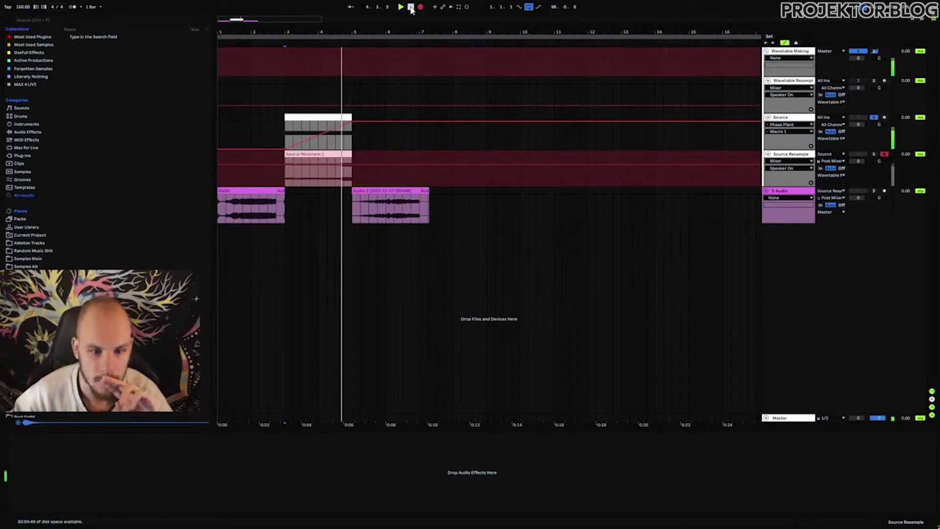
click(411, 7)
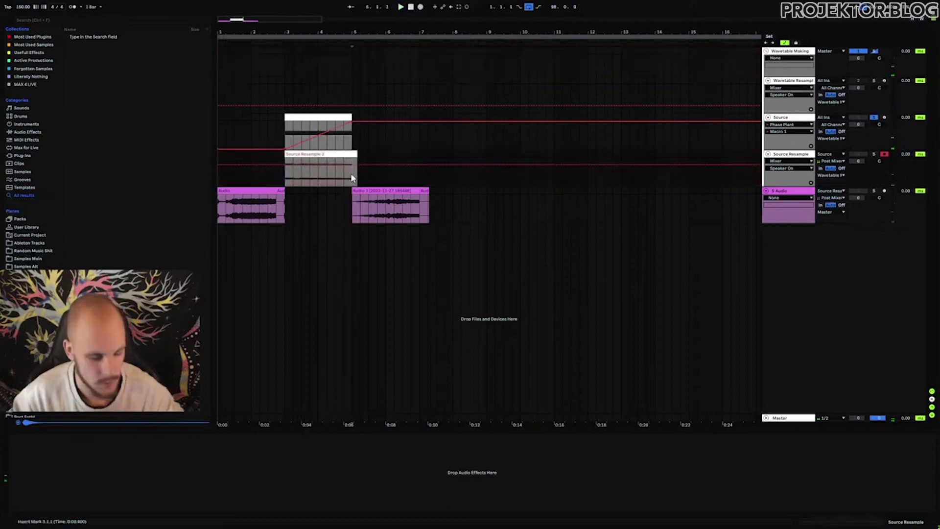
Step: Trim the Source Resample 3 clip, play bars 3–5, and show the audio effects list
click(354, 155)
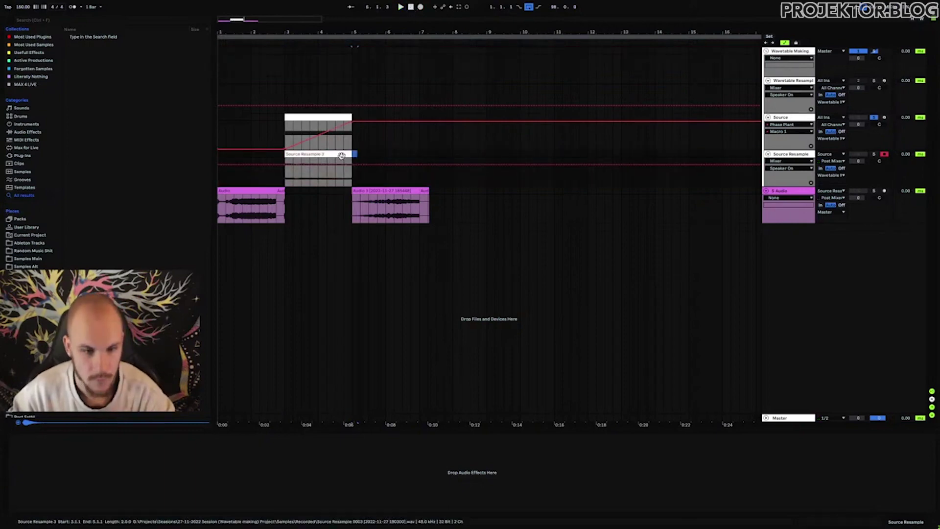
click(342, 154)
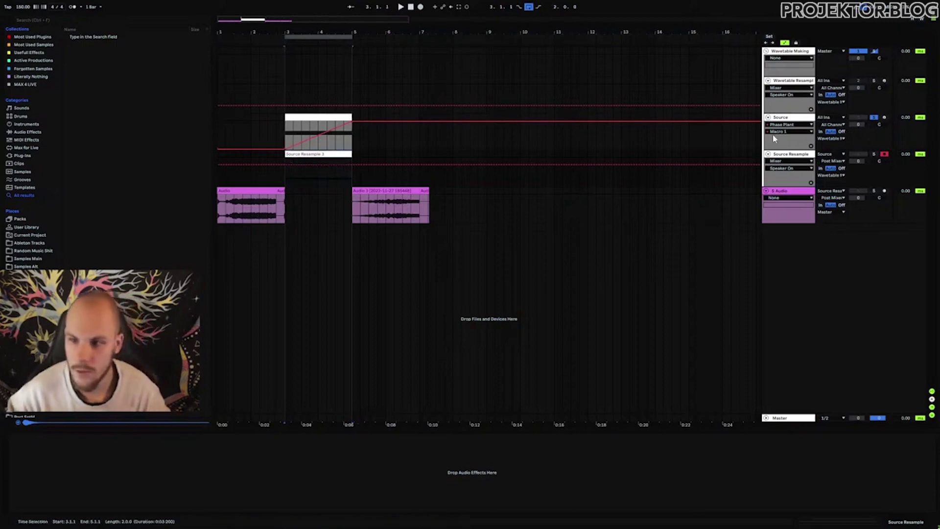
key(space)
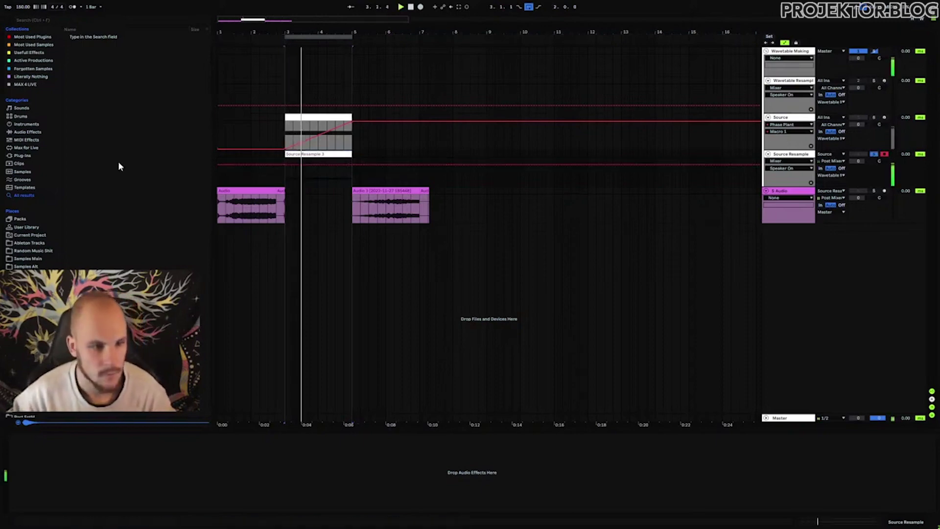
click(30, 133)
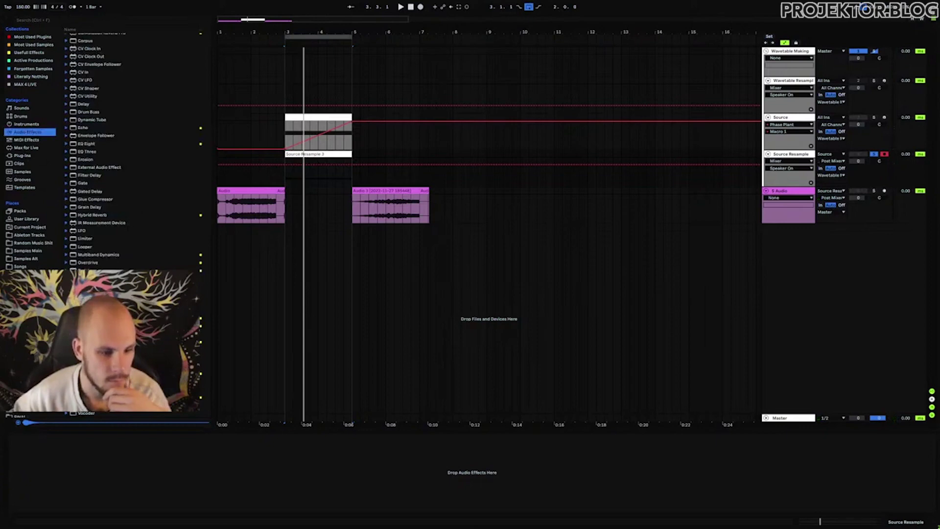
Step: Add a Shifter to Source Resample with LFO amount 7.75 Hz, rate 0.03 Hz, dry/wet 63%
drag(332, 210, 211, 486)
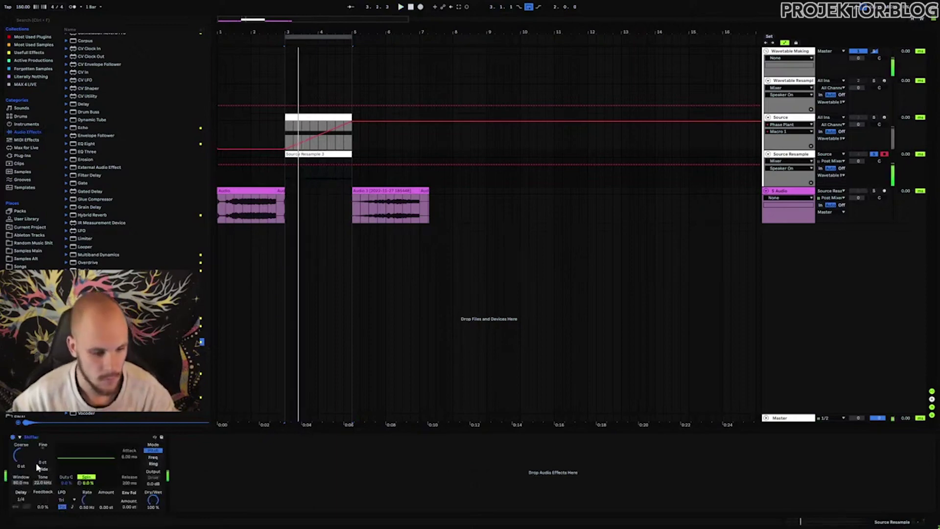
drag(105, 500, 105, 487)
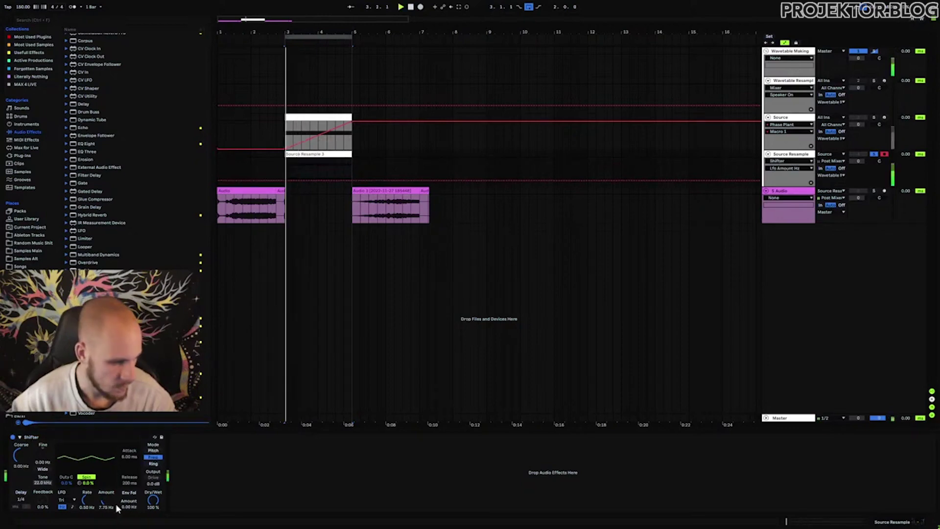
drag(86, 500, 85, 516)
drag(158, 504, 156, 515)
drag(94, 500, 94, 509)
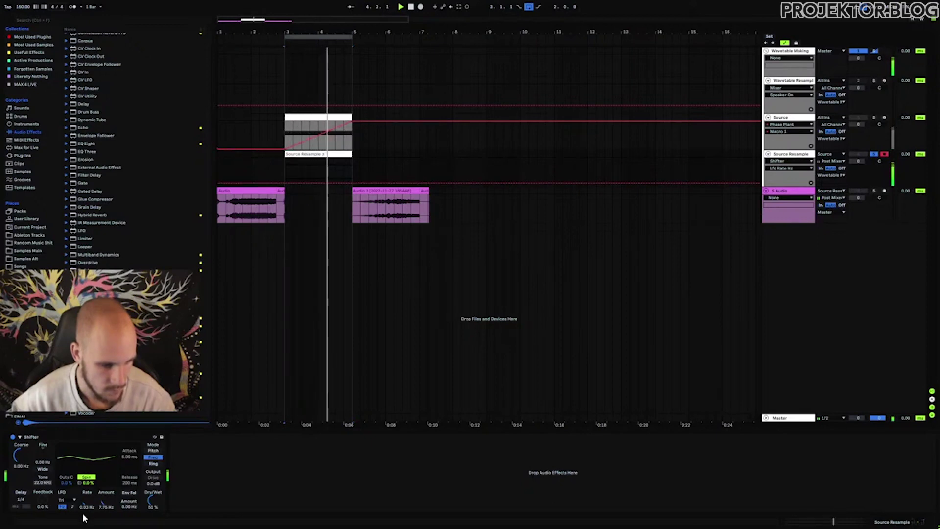
Step: Set the Shifter's LFO waveform to Saw Up and its spin to about 36%
click(69, 500)
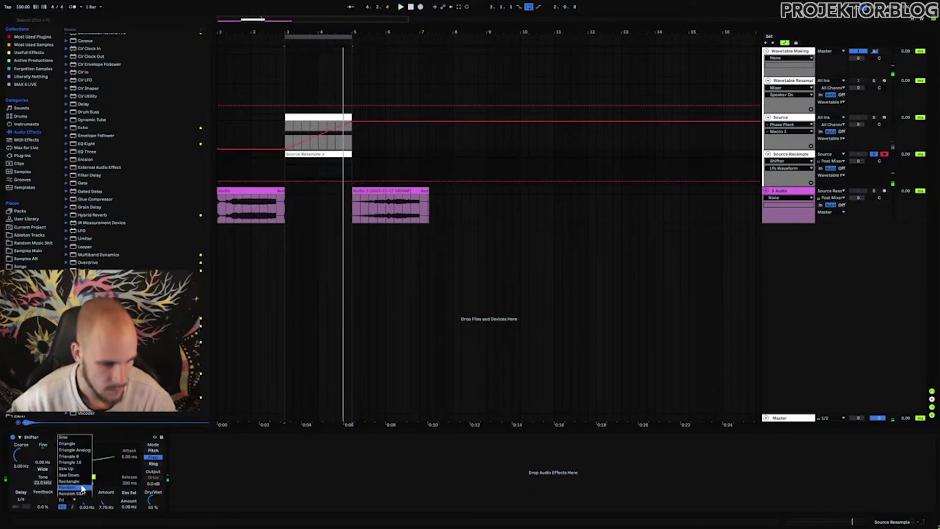
click(79, 469)
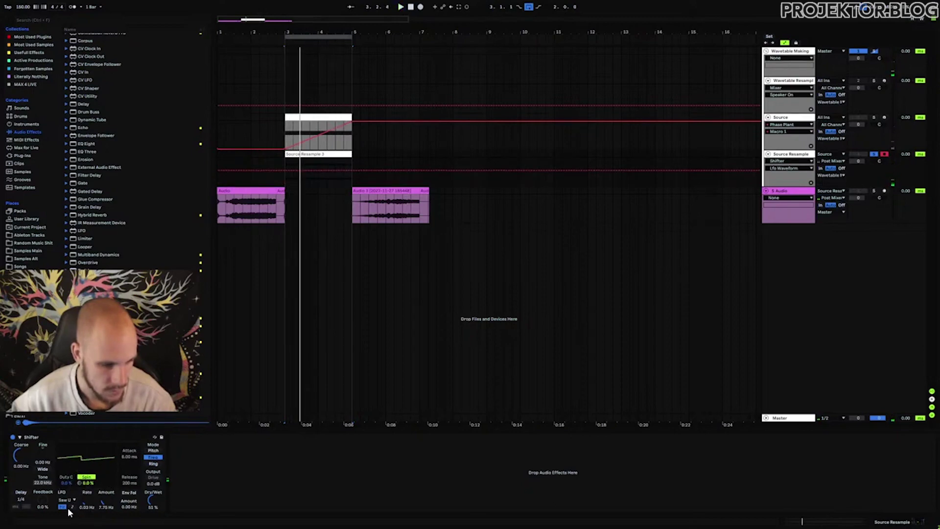
drag(87, 483, 87, 441)
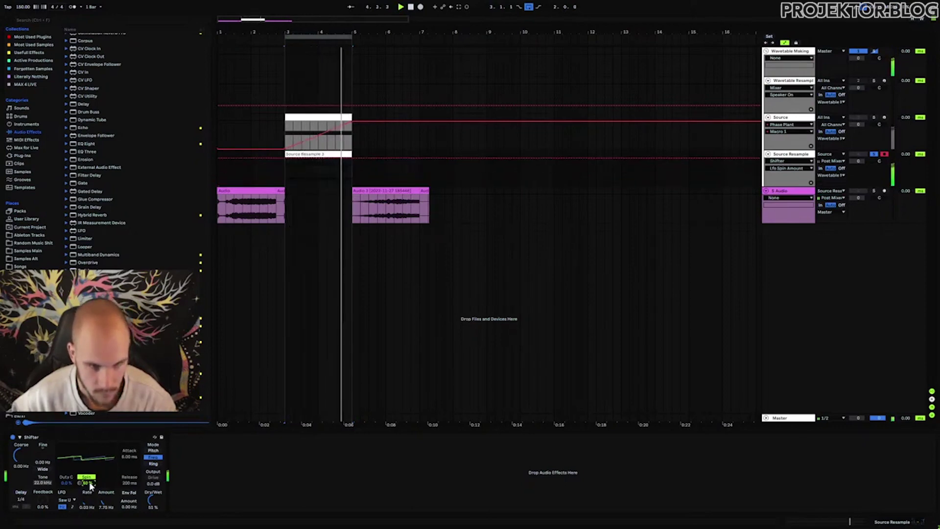
mouse_move(87, 482)
mouse_down()
mouse_move(88, 522)
mouse_move(87, 476)
mouse_up()
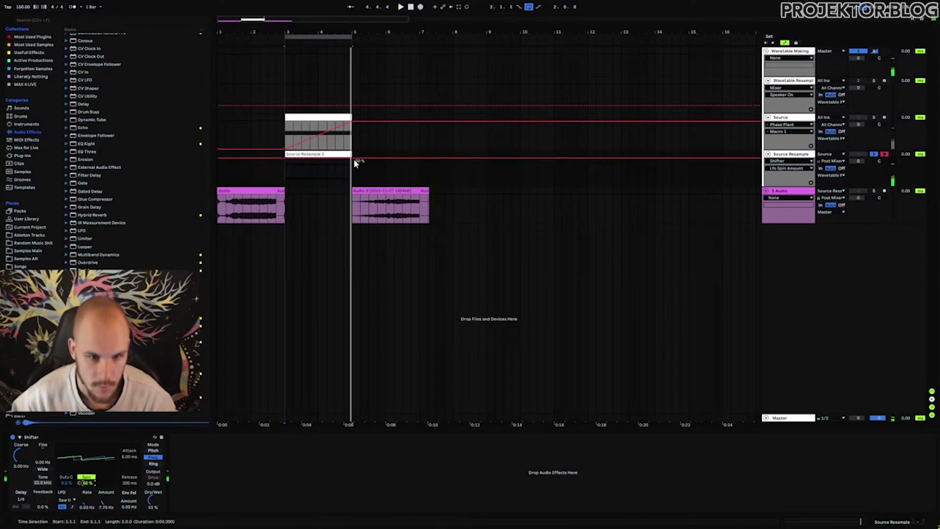
Step: Audition while slowing the LFO rate to 0.01 Hz and lowering its amount to 0.57 Hz
key(space)
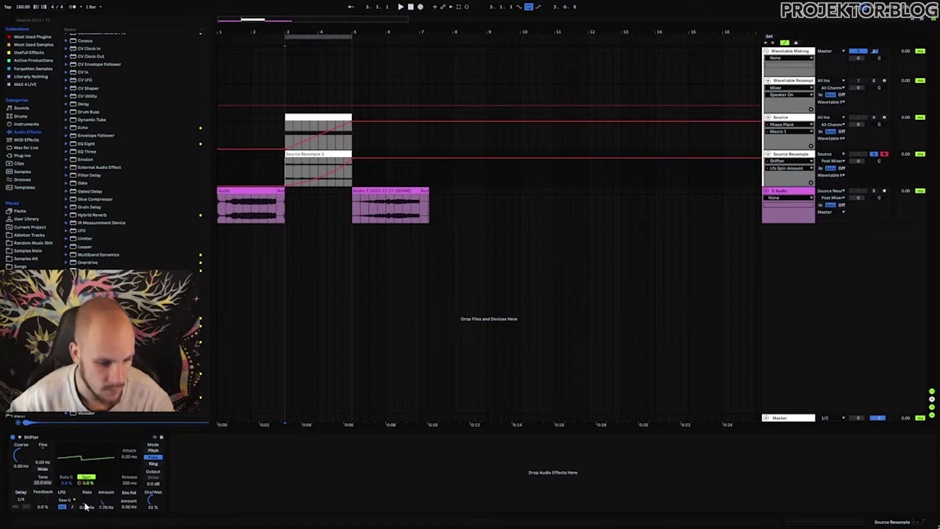
drag(90, 505, 104, 518)
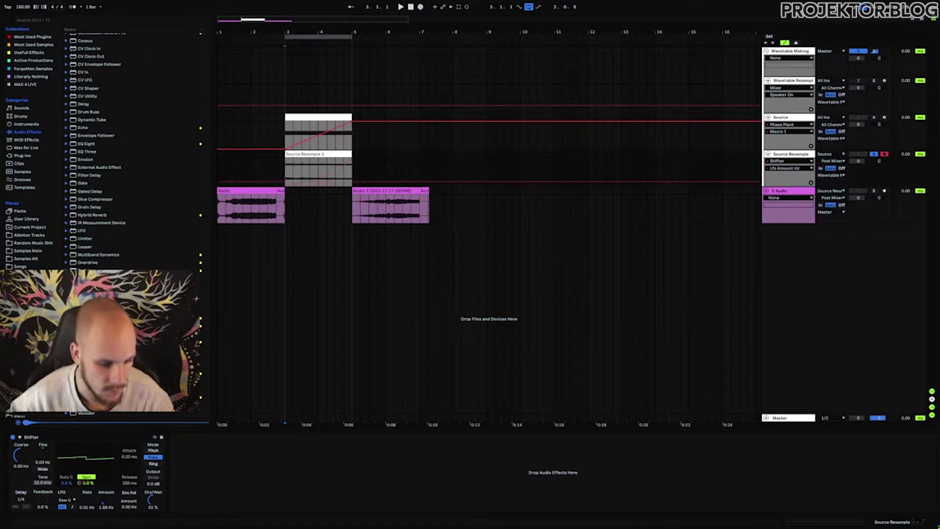
key(space)
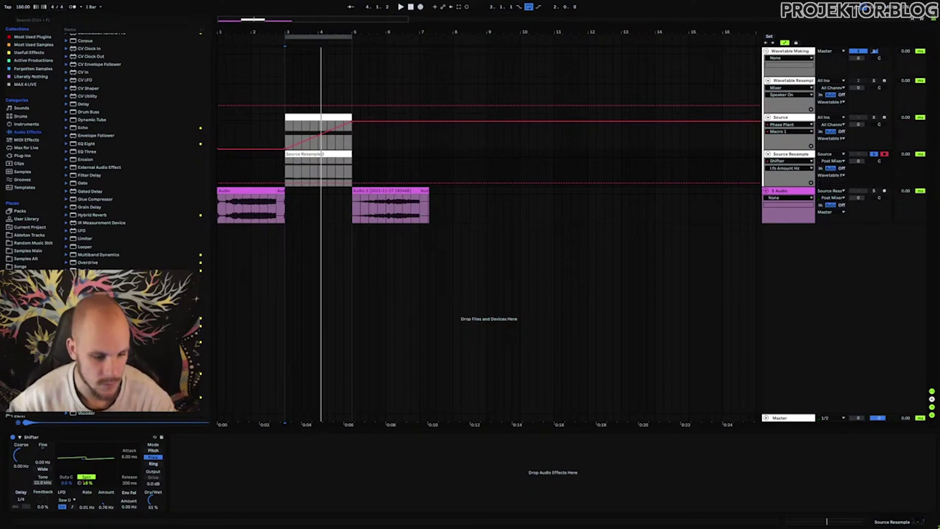
key(space)
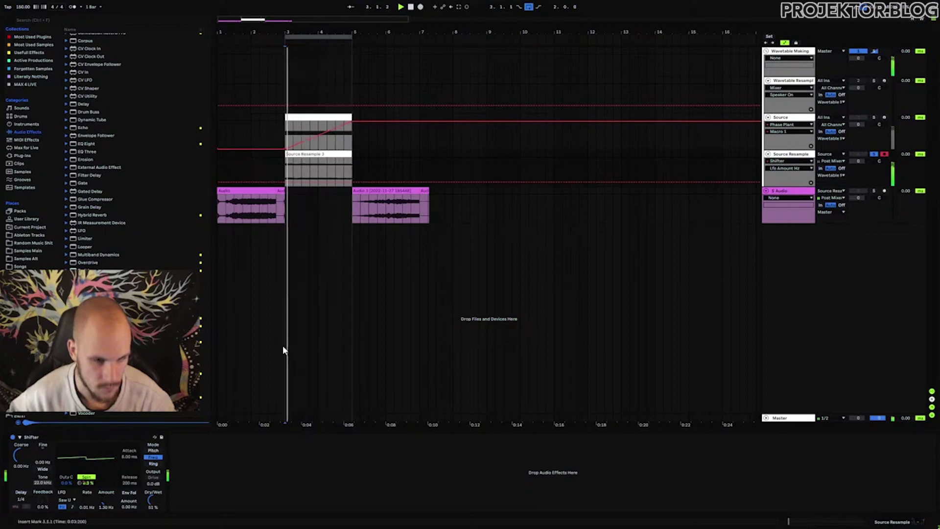
drag(109, 501, 109, 511)
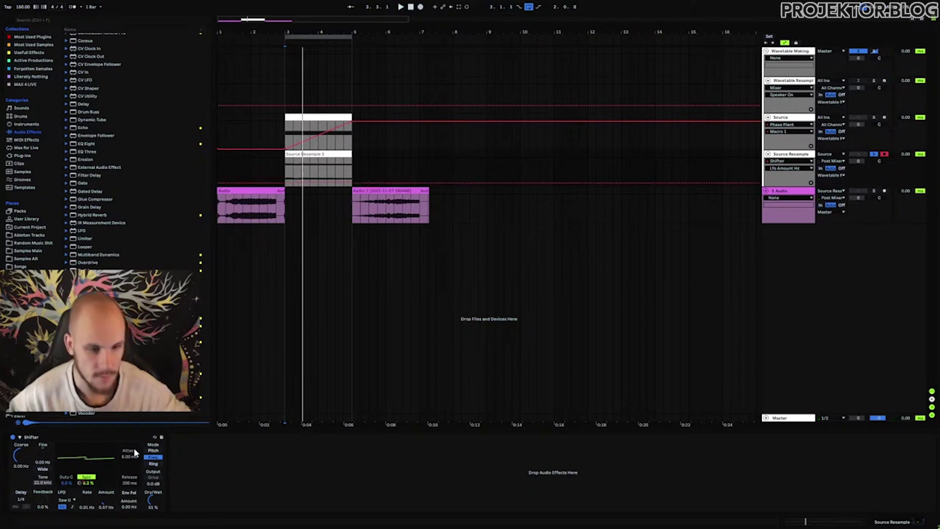
key(space)
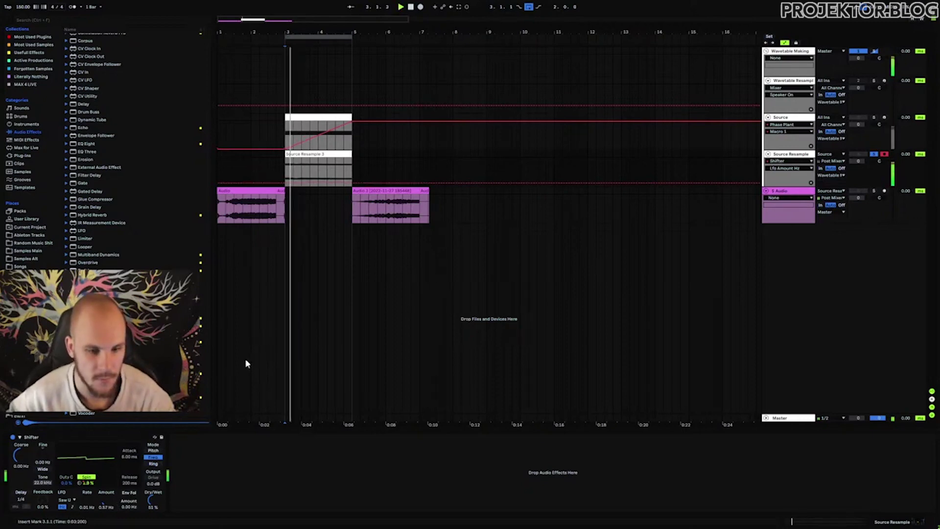
Step: Duplicate the Shifter four times and play the section through the five-Shifter chain
click(102, 436)
key(ctrl+d)
key(ctrl+d)
key(ctrl+d)
key(ctrl+d)
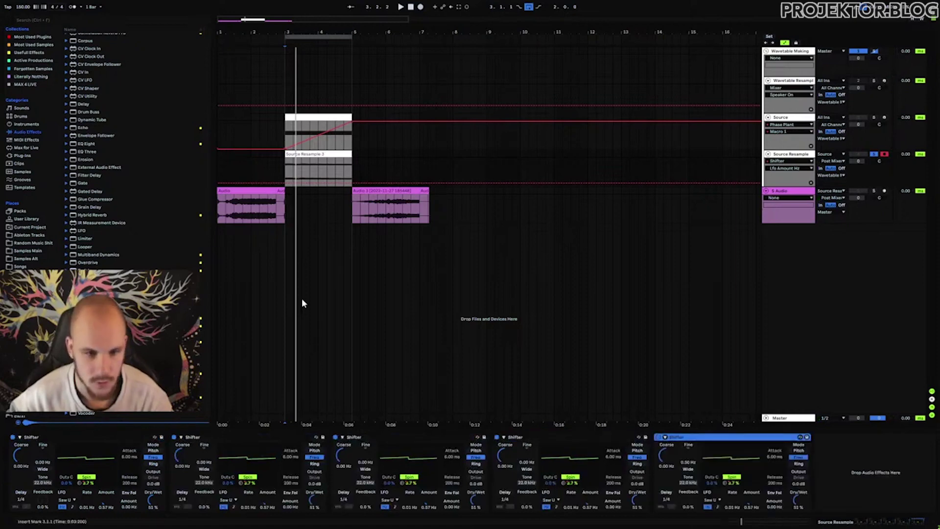
key(space)
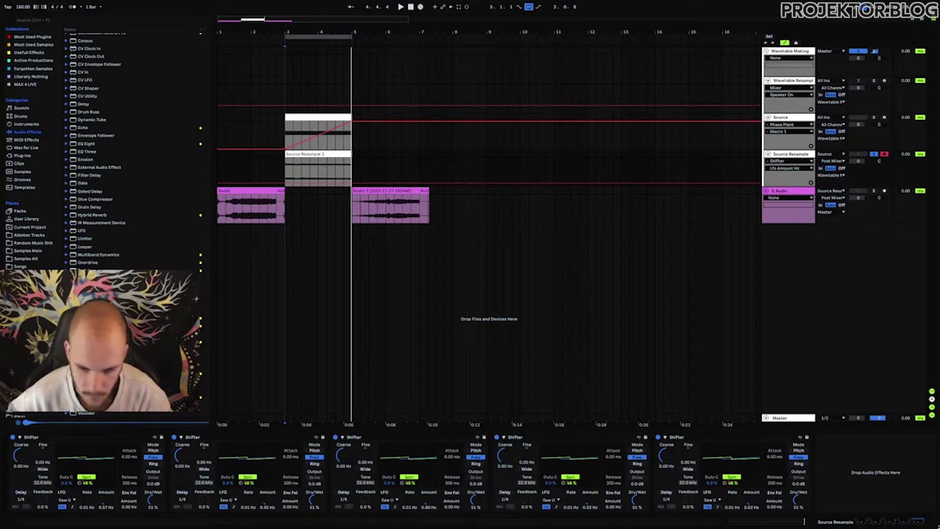
key(space)
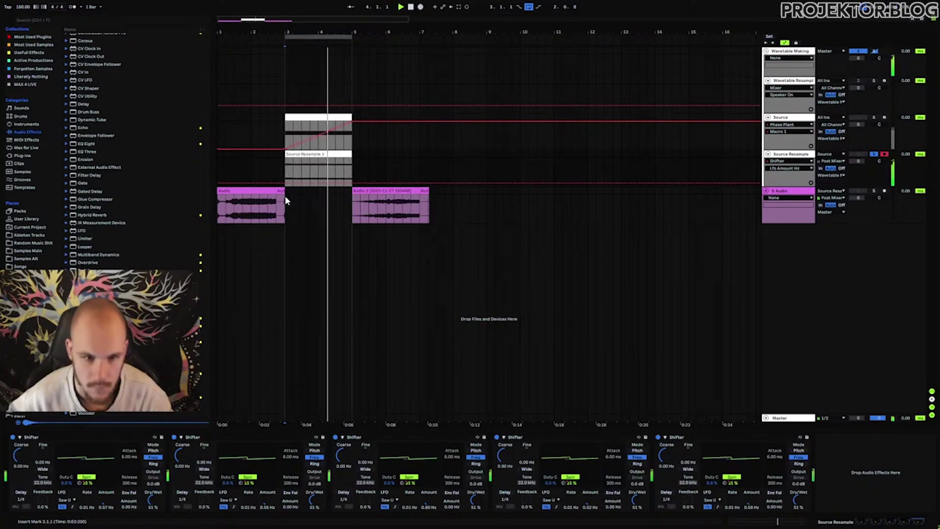
Step: Add a mono Utility after the last Shifter, stop playback, and select bars 3–5 on 5 Audio
drag(86, 397, 839, 478)
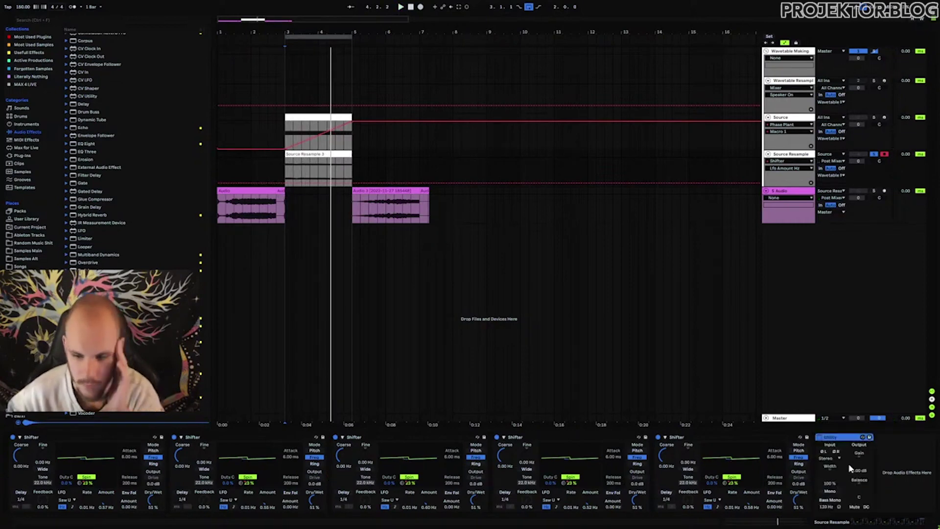
click(829, 490)
key(space)
drag(287, 194, 351, 226)
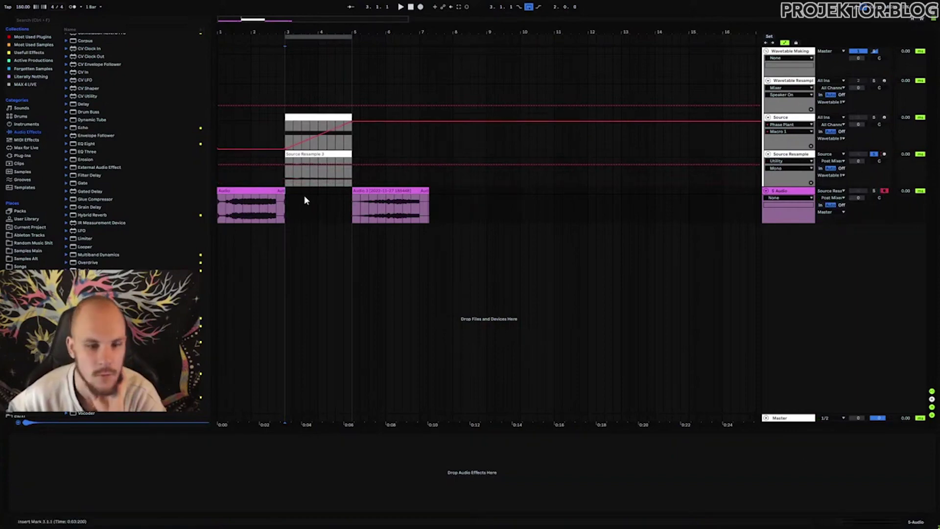
Step: Record the Shifter-chain sound onto 5 Audio as Audio 7 and copy it out to bar 13
click(420, 7)
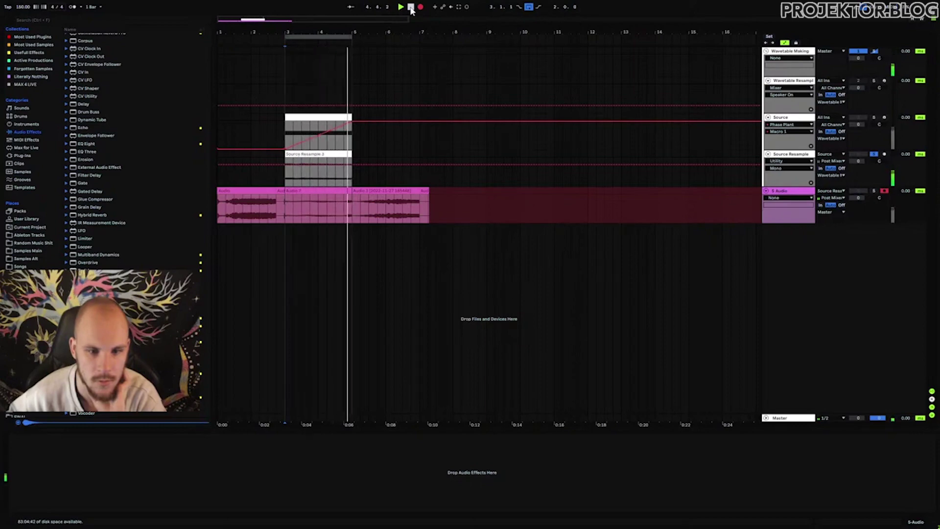
click(411, 7)
drag(306, 191, 633, 205)
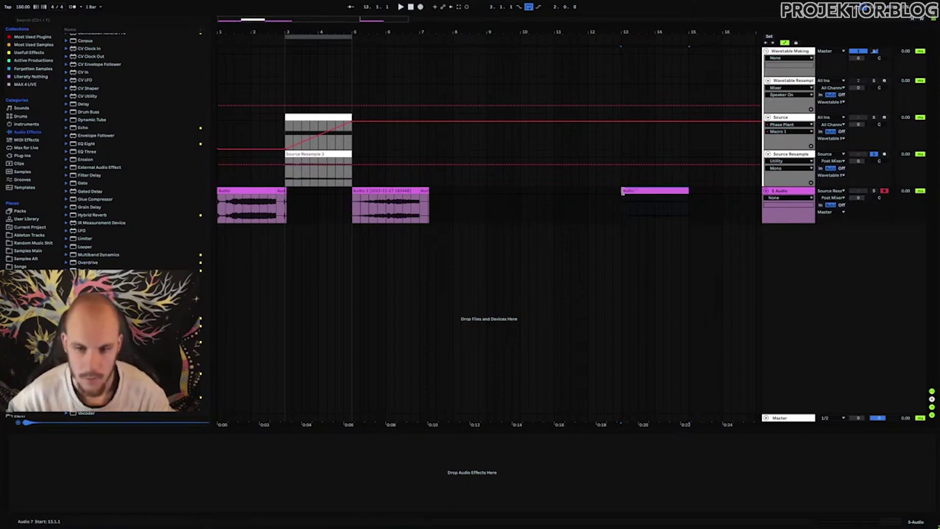
drag(640, 191, 311, 202)
click(588, 206)
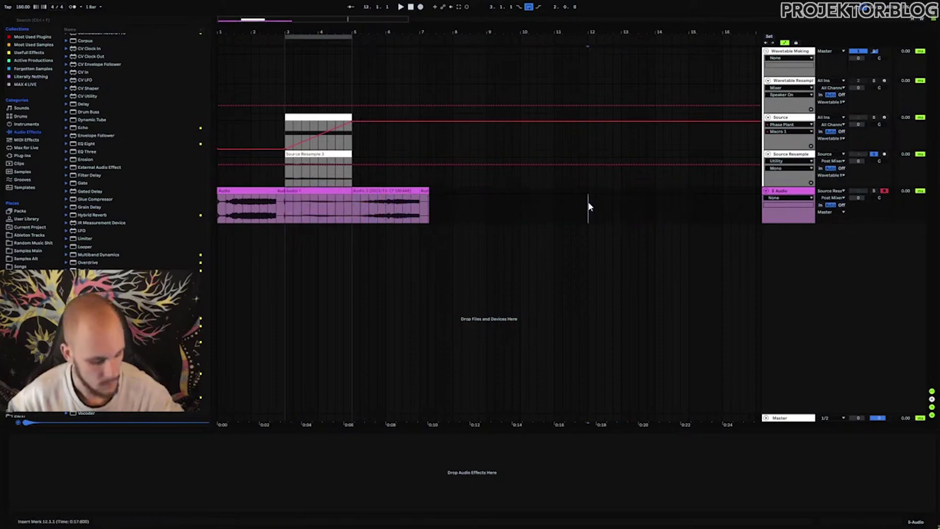
Step: Place the Audio 7 copy starting at bar 9 and delete the original clip at bars 3–5
drag(616, 192, 517, 191)
click(522, 213)
click(553, 209)
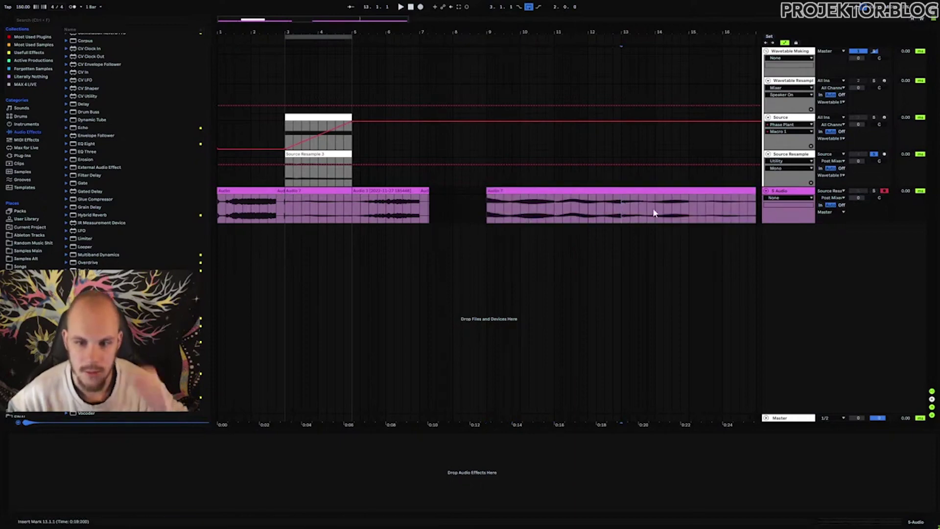
click(688, 205)
click(313, 192)
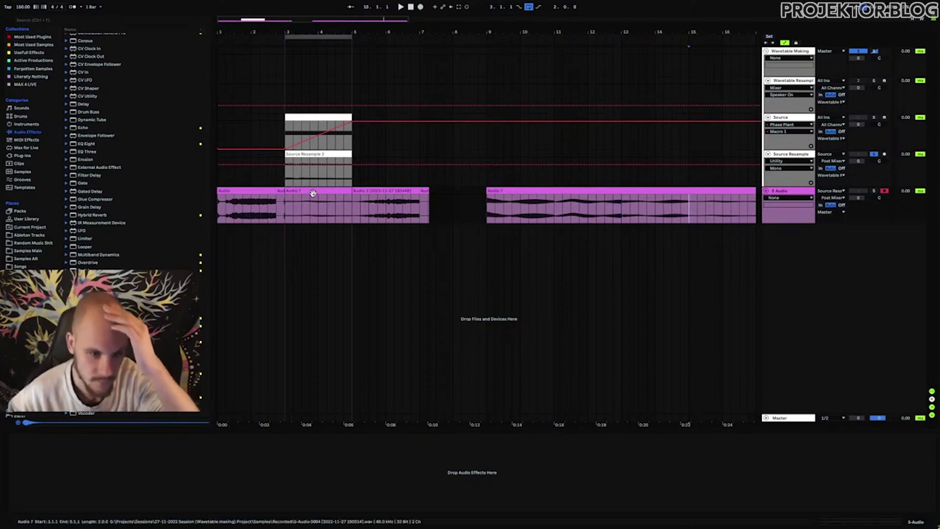
key(Delete)
right_click(315, 193)
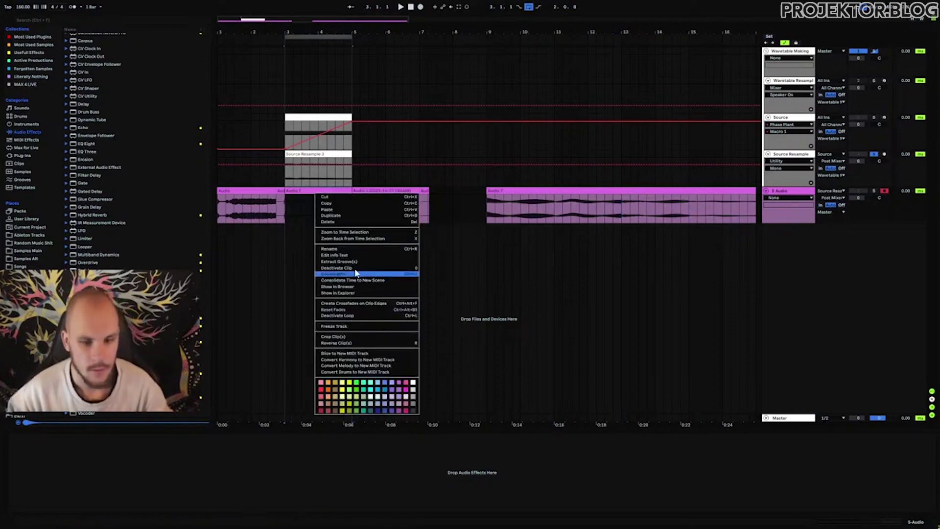
click(339, 335)
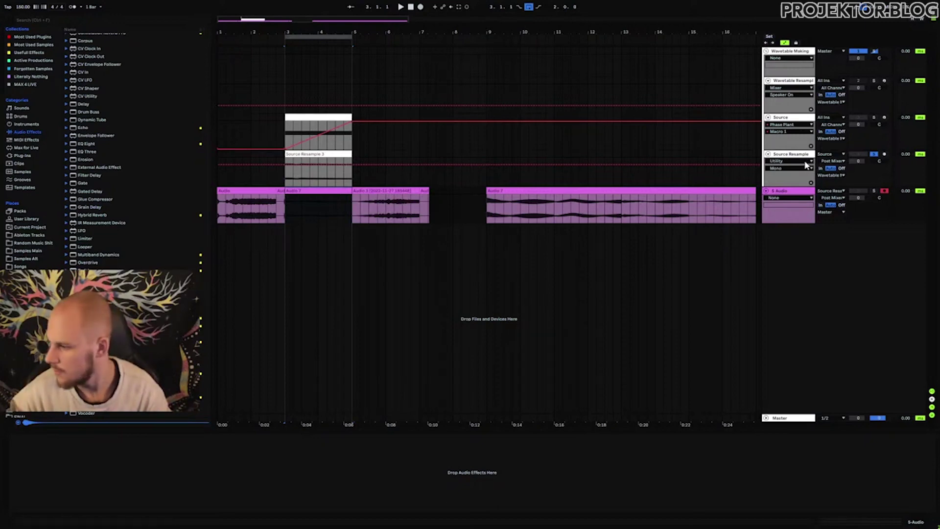
Step: Open Phase Plant on Wavetable Resample, remove its Random modulator, and open the wavetable editor
click(789, 83)
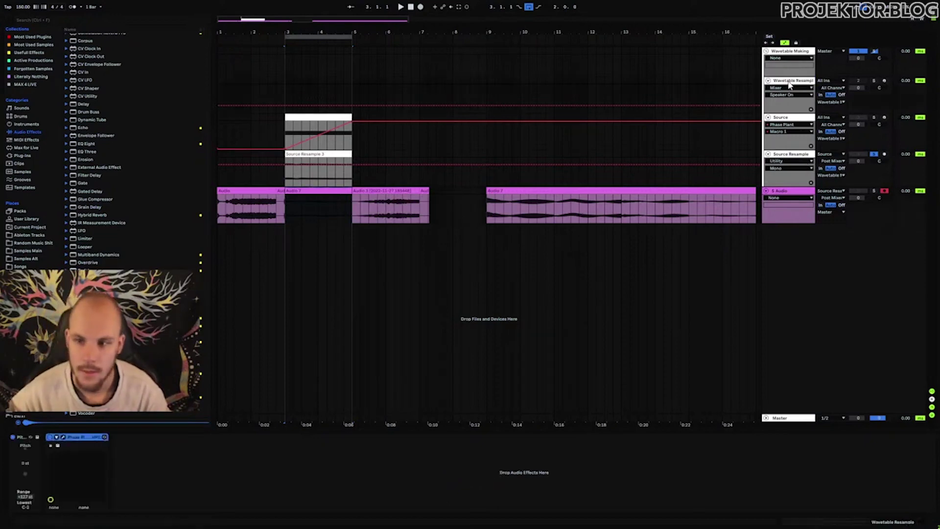
click(63, 436)
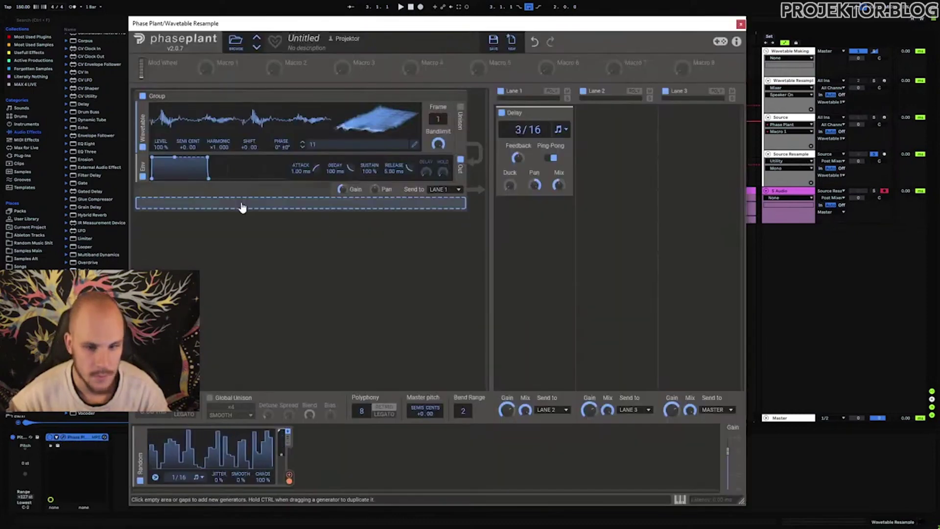
click(140, 428)
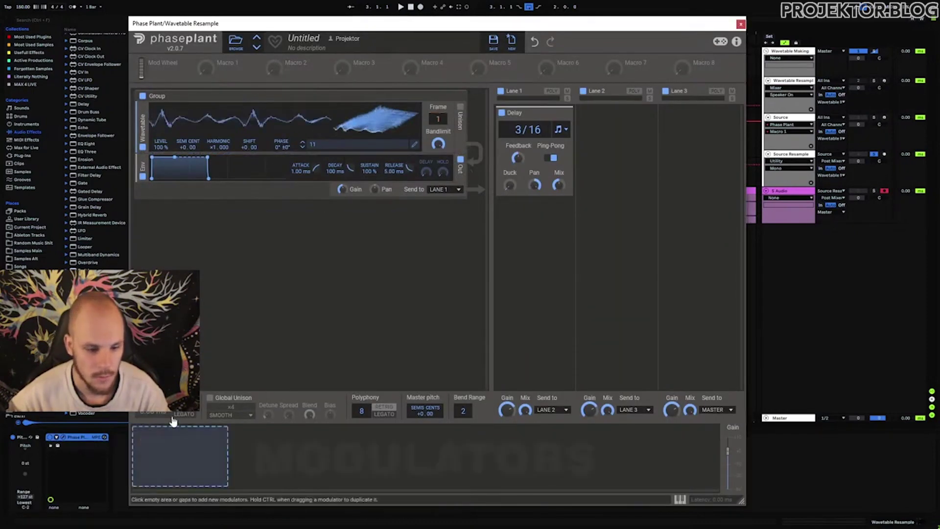
drag(266, 28, 511, 52)
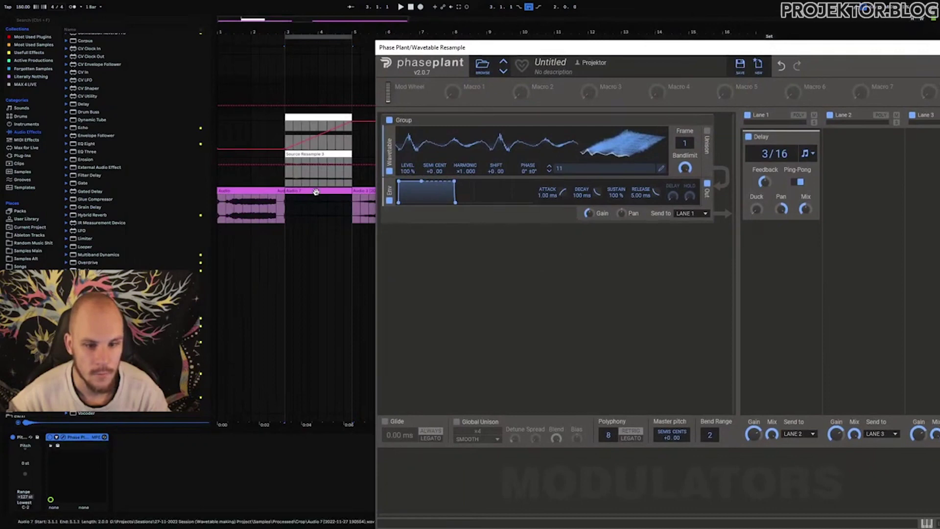
click(316, 191)
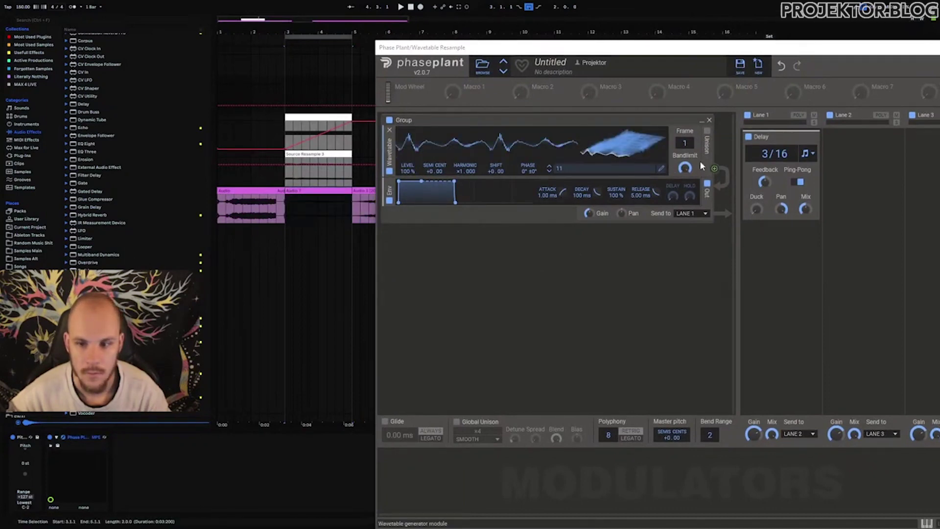
click(659, 166)
Step: Import the Source Resample 3 clip into the Wavetable Editor as the sample source
drag(286, 41, 518, 68)
drag(327, 162, 586, 143)
drag(577, 68, 294, 57)
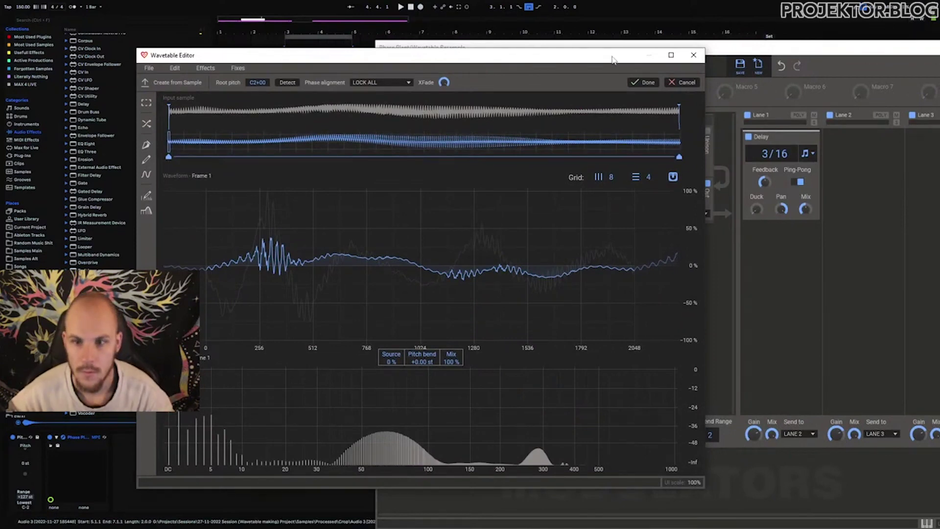
Step: Remove the Delay snapin from Phase Plant's Lane 1
drag(614, 60, 488, 62)
click(813, 139)
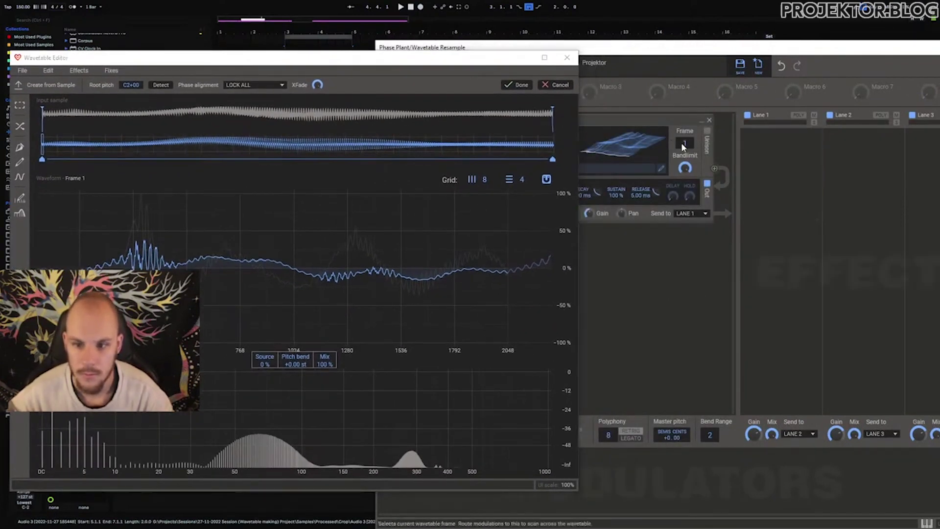
drag(695, 48, 473, 72)
drag(722, 74, 843, 41)
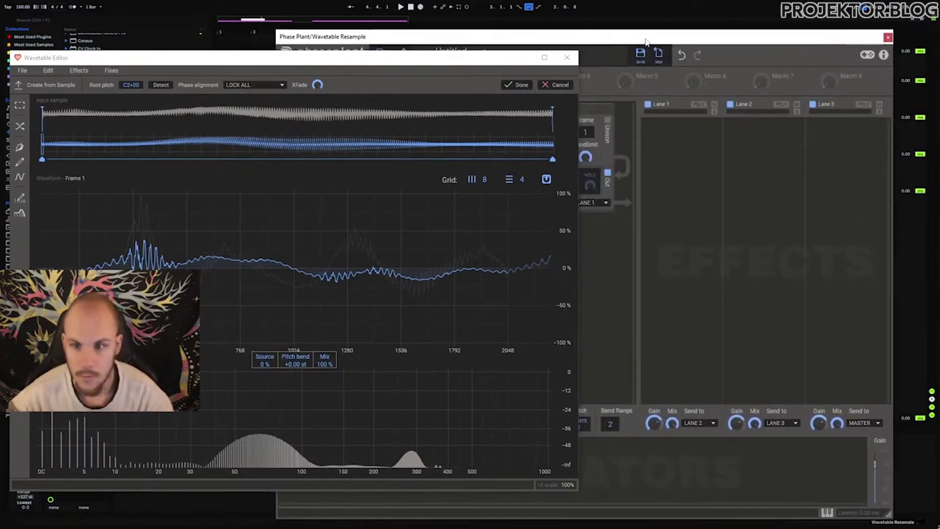
drag(641, 37, 687, 40)
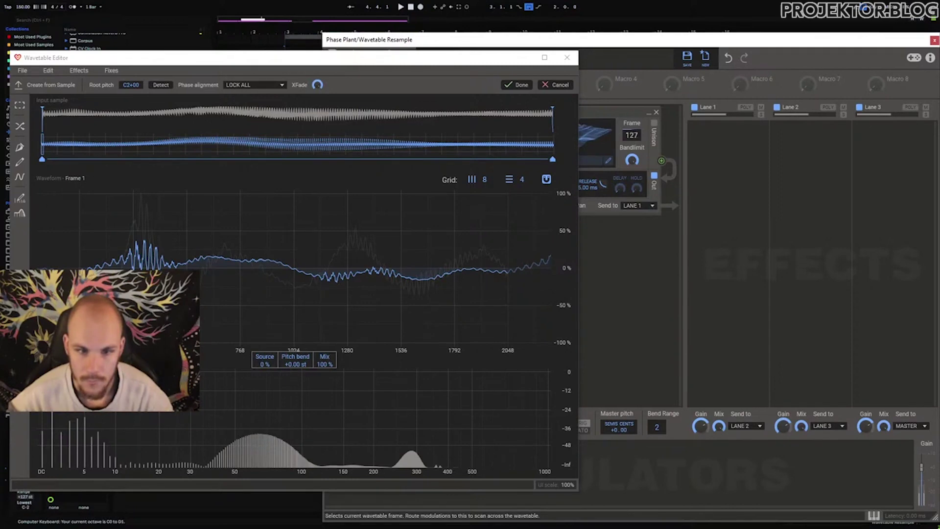
Step: Set the imported sample's phase alignment to NAIVE and scan through its frames
click(269, 86)
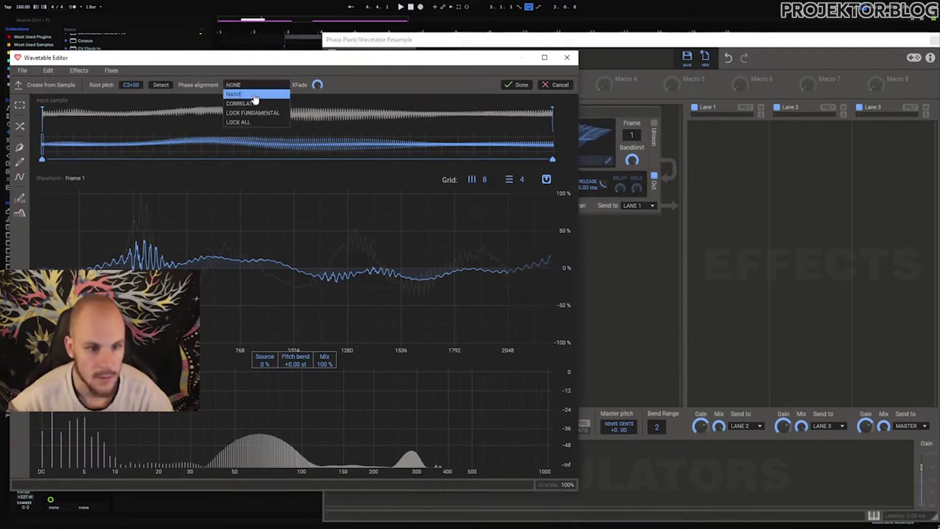
click(256, 95)
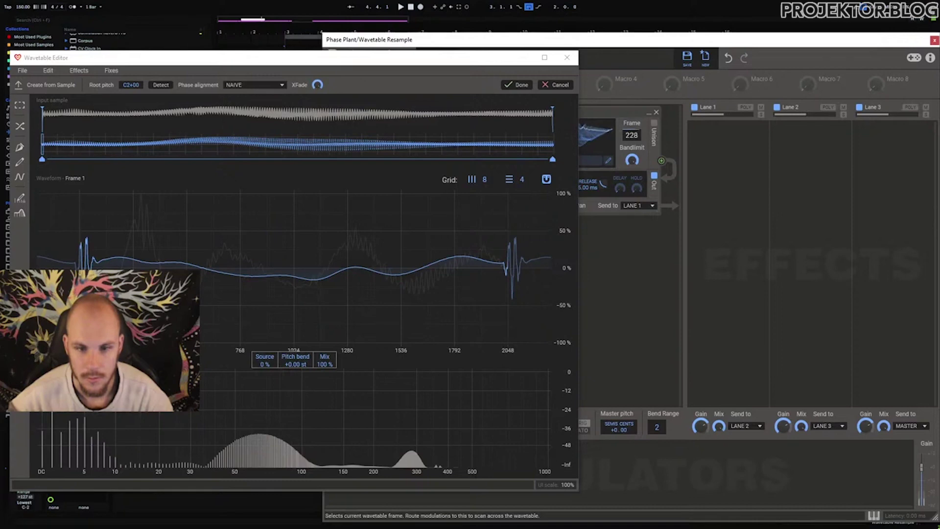
mouse_move(55, 146)
mouse_down()
mouse_move(373, 146)
mouse_move(550, 159)
mouse_move(48, 159)
mouse_move(609, 178)
mouse_move(2, 167)
mouse_up()
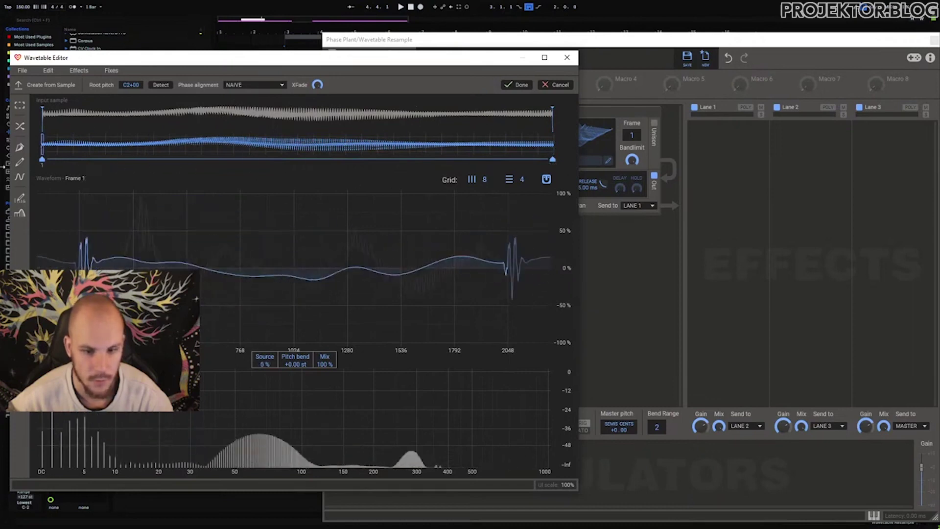
Step: Convert the sample into a wavetable and remove its DC offset
click(513, 90)
click(113, 71)
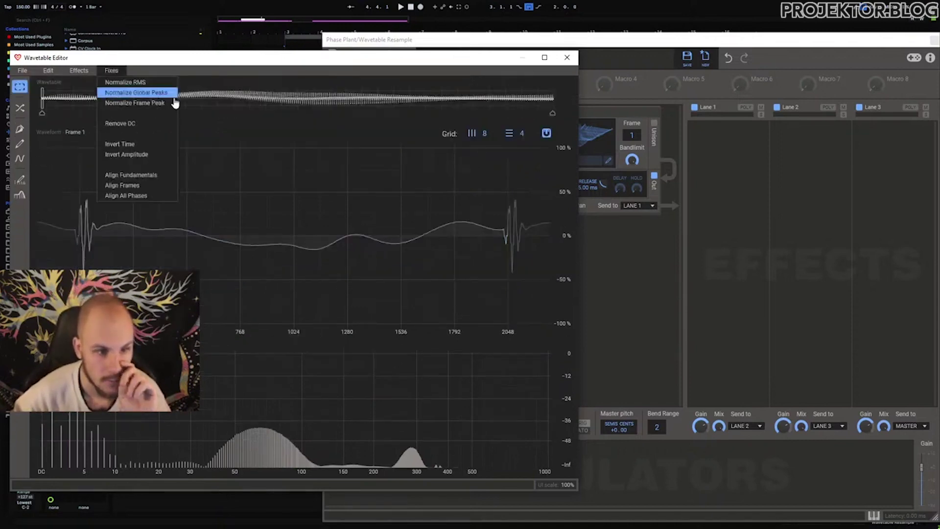
click(128, 122)
drag(46, 111, 606, 114)
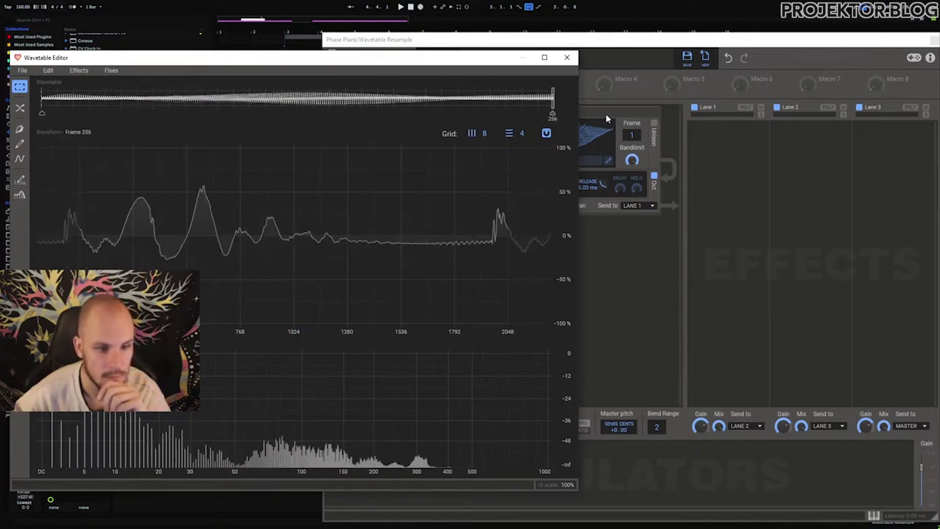
drag(539, 112, 41, 113)
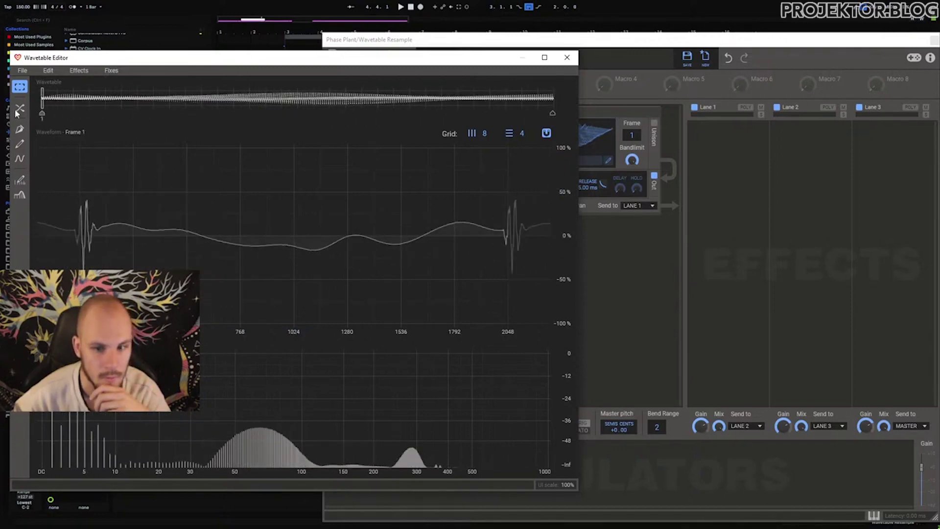
Step: Apply a Phase Offset ramping from 4° at frame 1 to 14° at frame 256
click(110, 72)
mouse_move(83, 69)
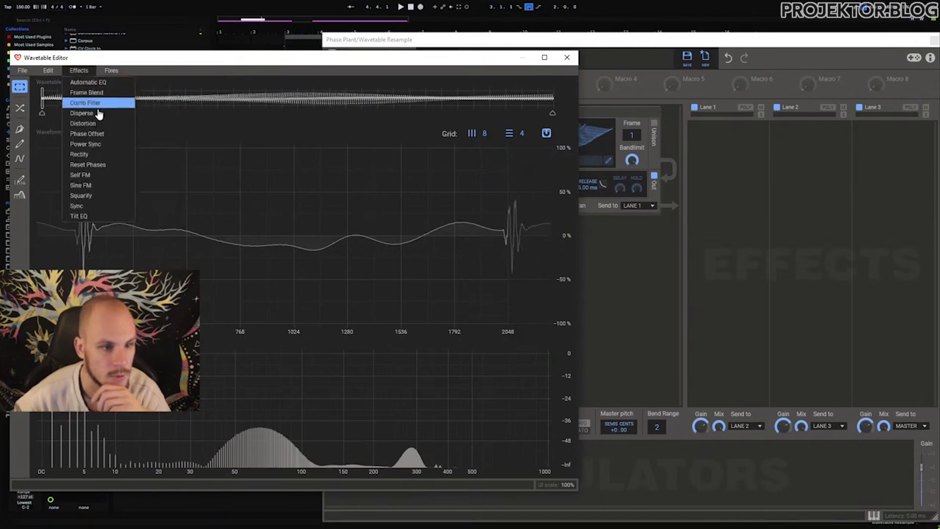
click(93, 134)
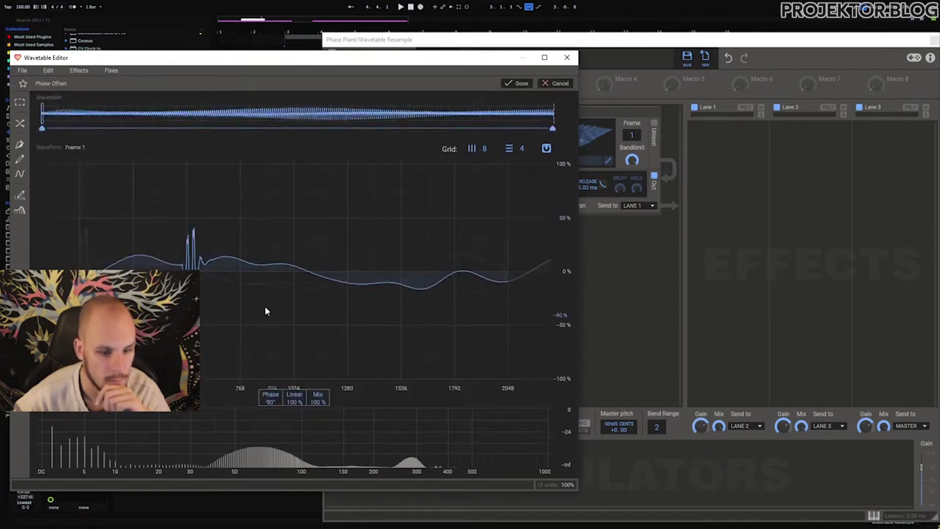
drag(270, 405, 271, 440)
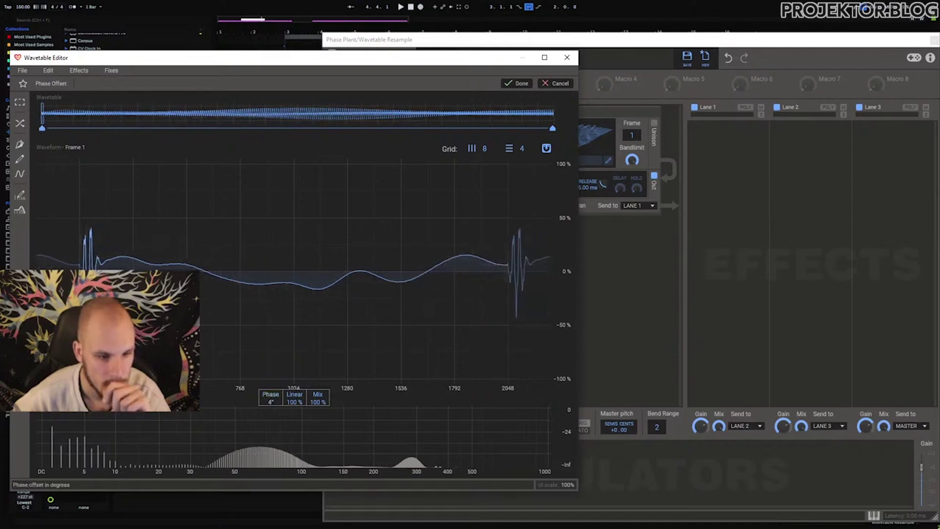
click(553, 128)
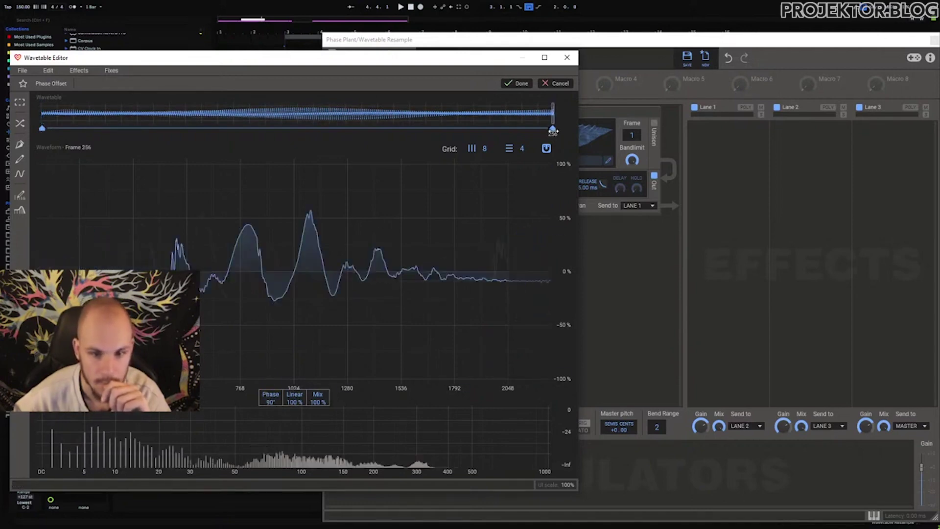
drag(270, 398, 271, 433)
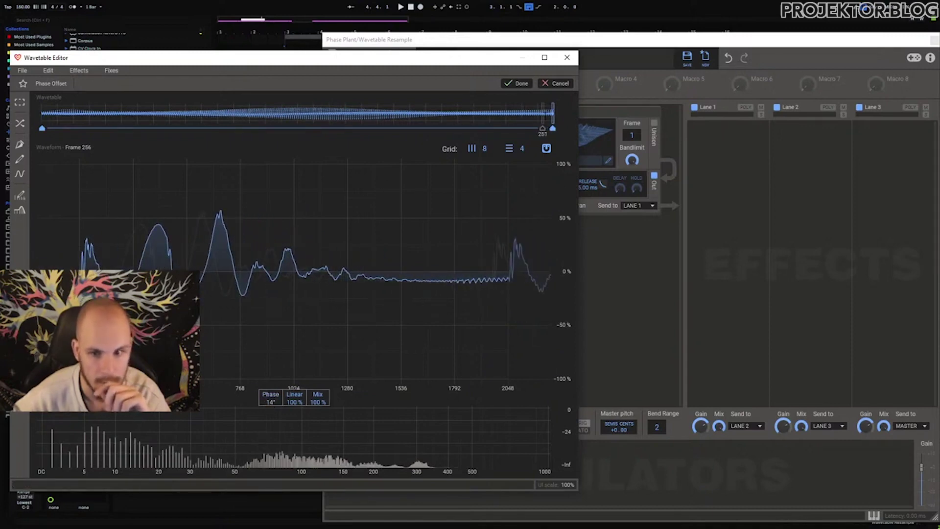
drag(552, 129, 41, 128)
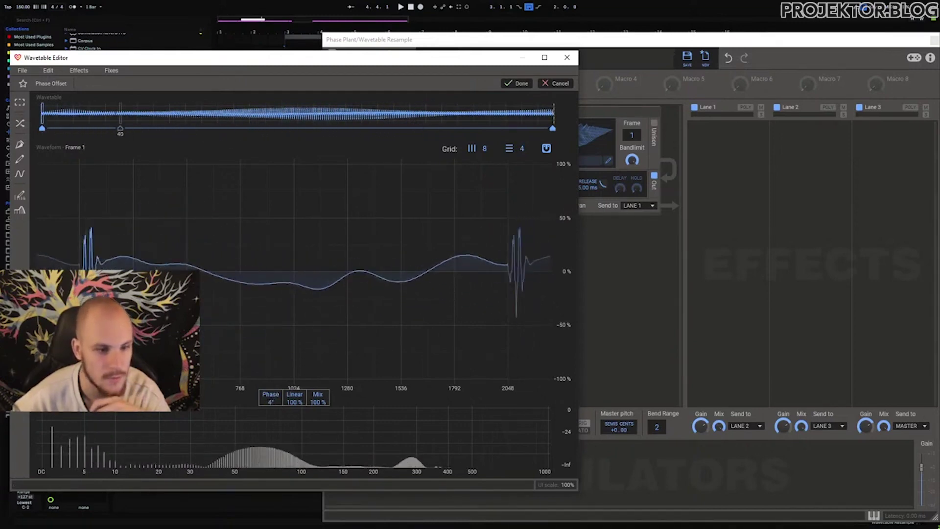
click(507, 84)
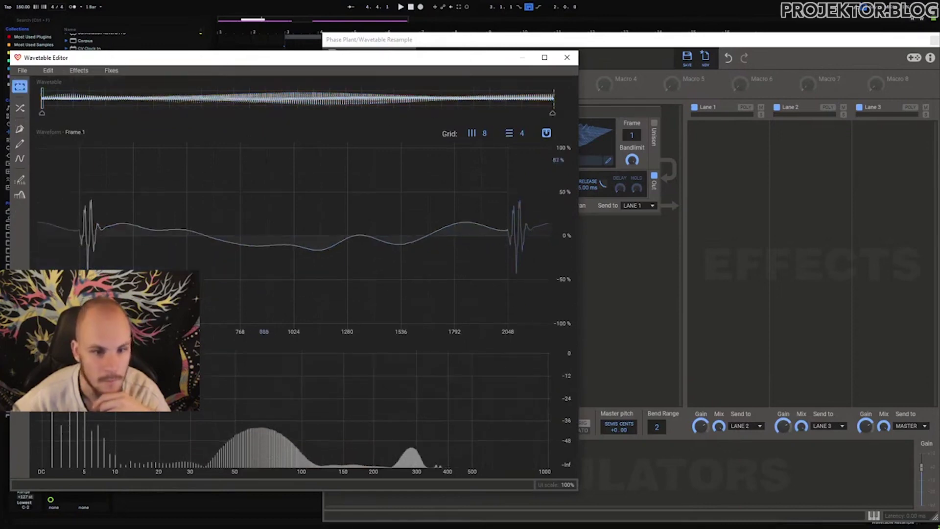
Step: Normalize every frame's peak and sweep the oscillator's frame position to 256 and back
click(111, 72)
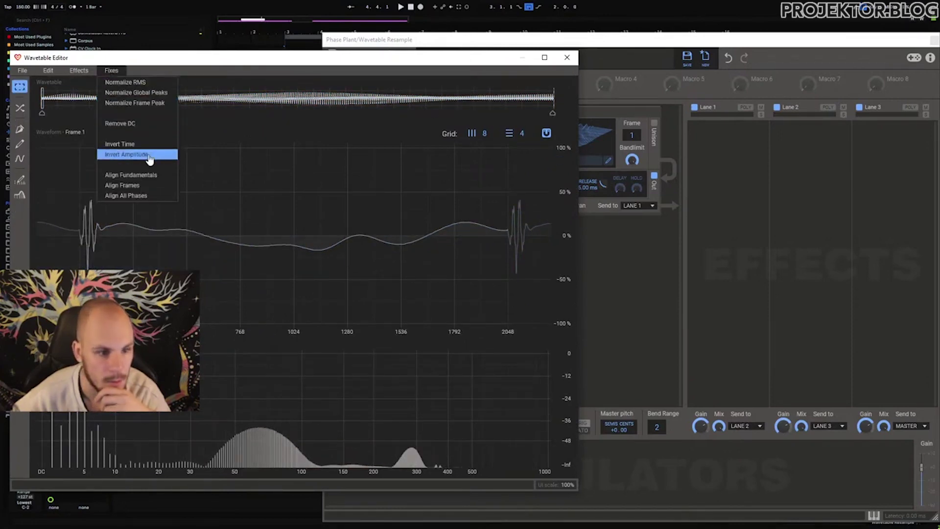
click(155, 104)
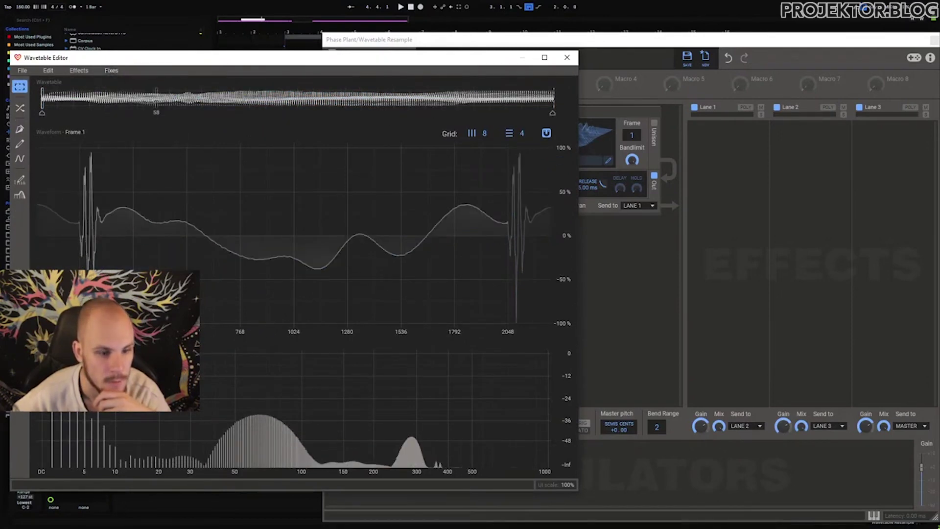
mouse_move(42, 96)
mouse_down()
mouse_move(576, 143)
mouse_move(38, 147)
mouse_up()
click(570, 61)
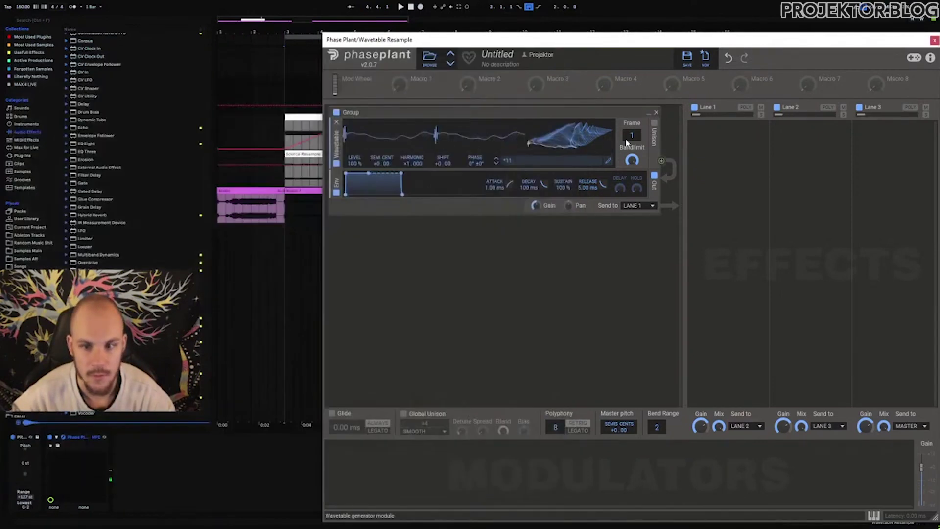
drag(632, 136, 631, 53)
drag(631, 129, 635, 141)
Step: Save the wavetable as '12' in the Experiments folder and close the Wavetable Editor
click(607, 161)
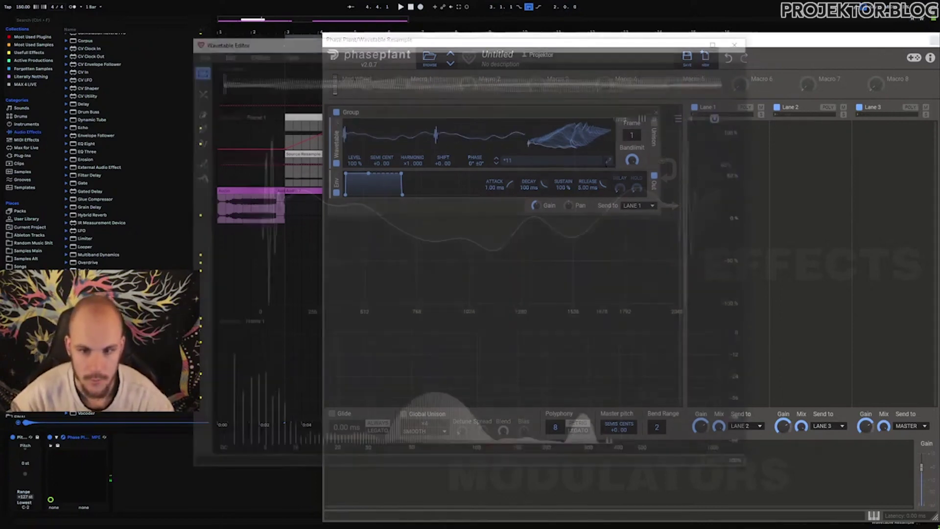
click(198, 52)
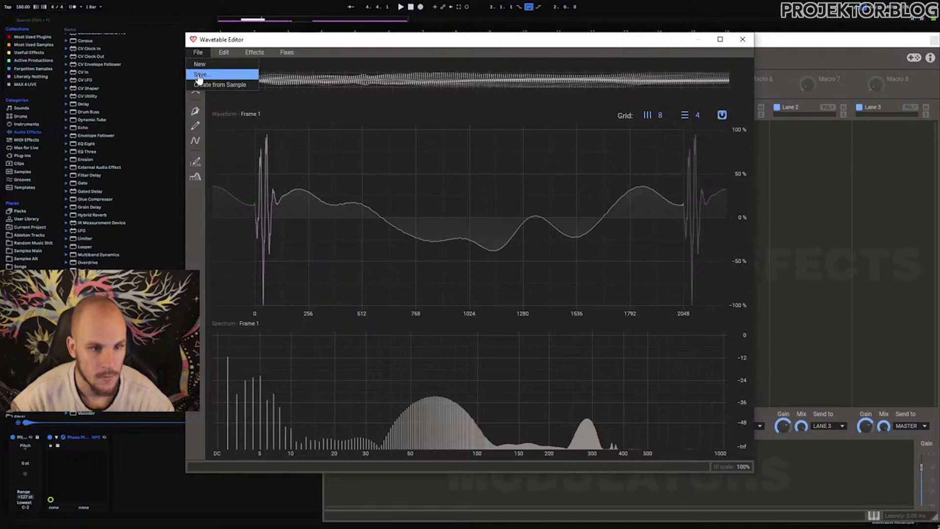
click(215, 74)
text(12)
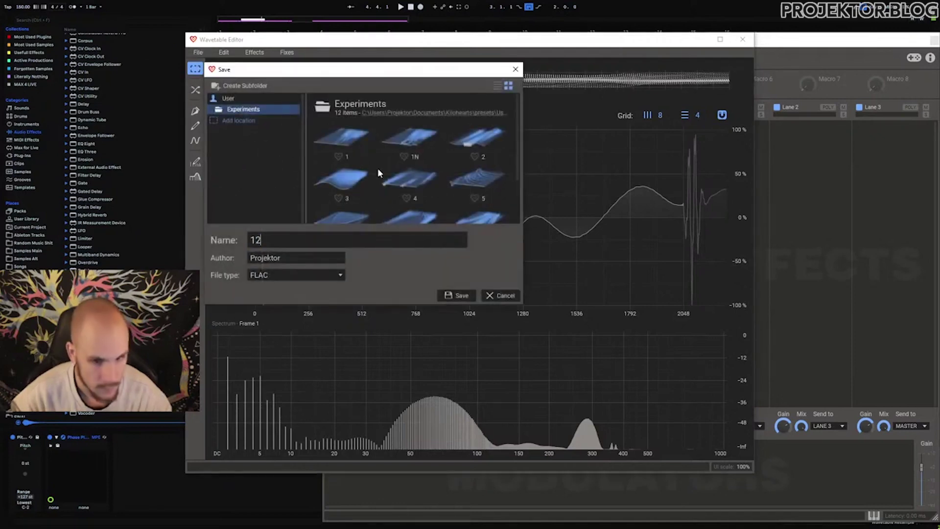
click(459, 295)
click(743, 39)
drag(787, 40, 534, 58)
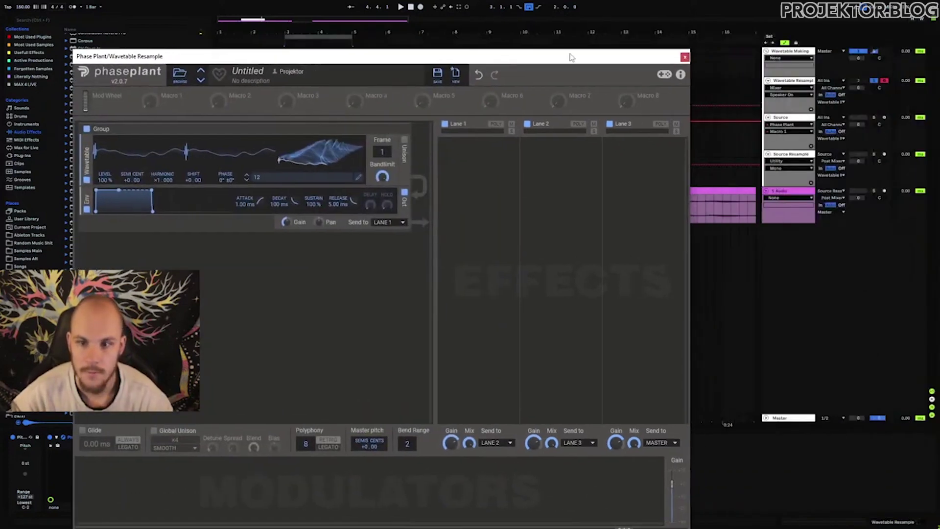
click(685, 57)
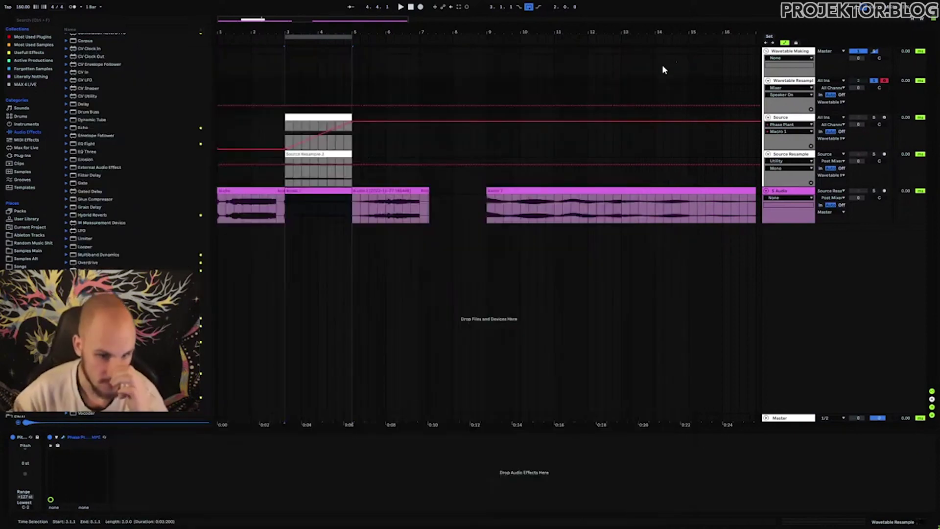
click(564, 215)
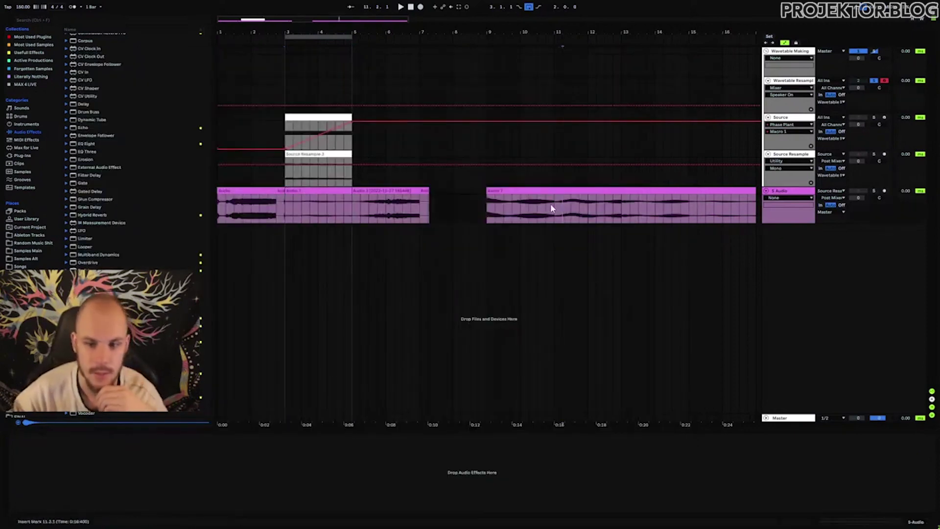
key(Delete)
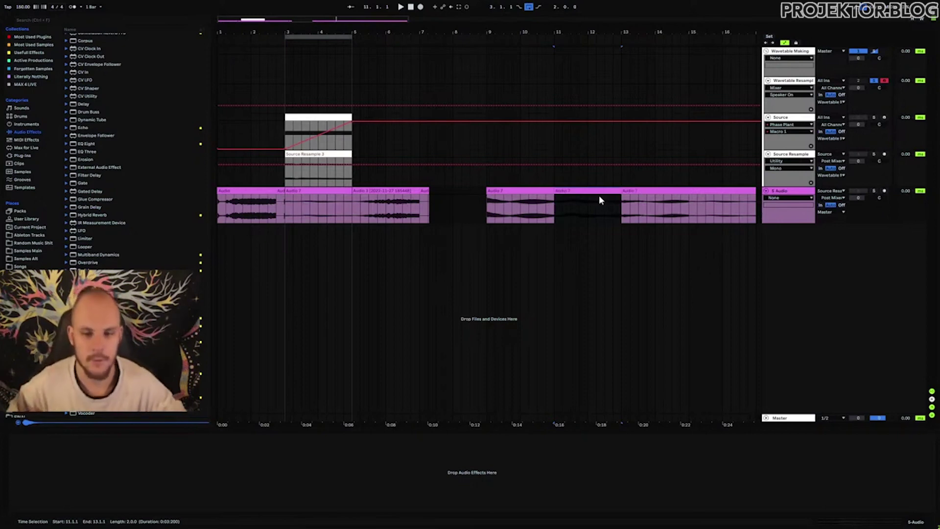
click(306, 192)
key(Delete)
drag(566, 191, 308, 201)
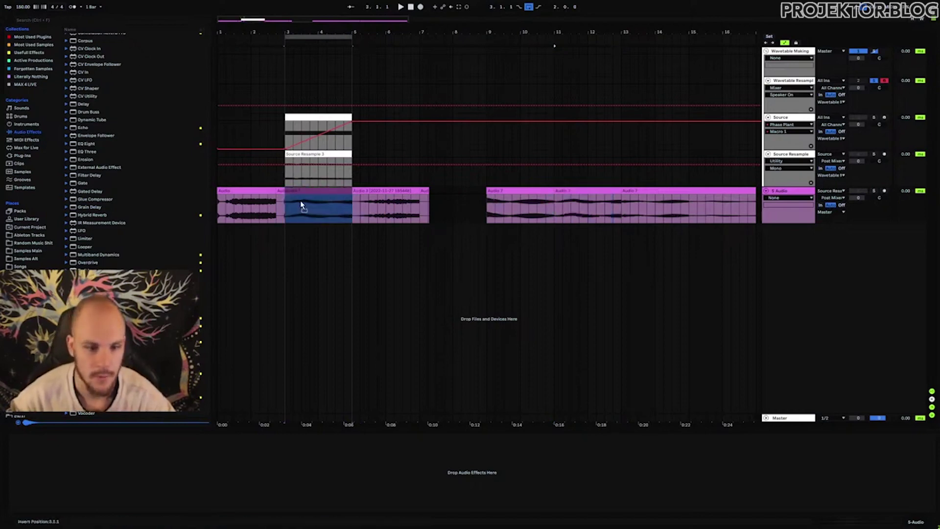
click(295, 218)
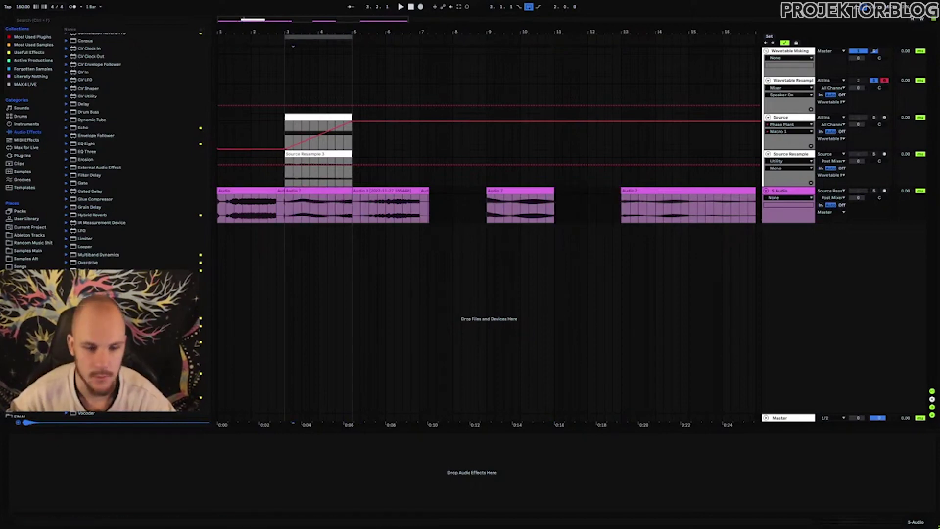
drag(328, 202, 323, 162)
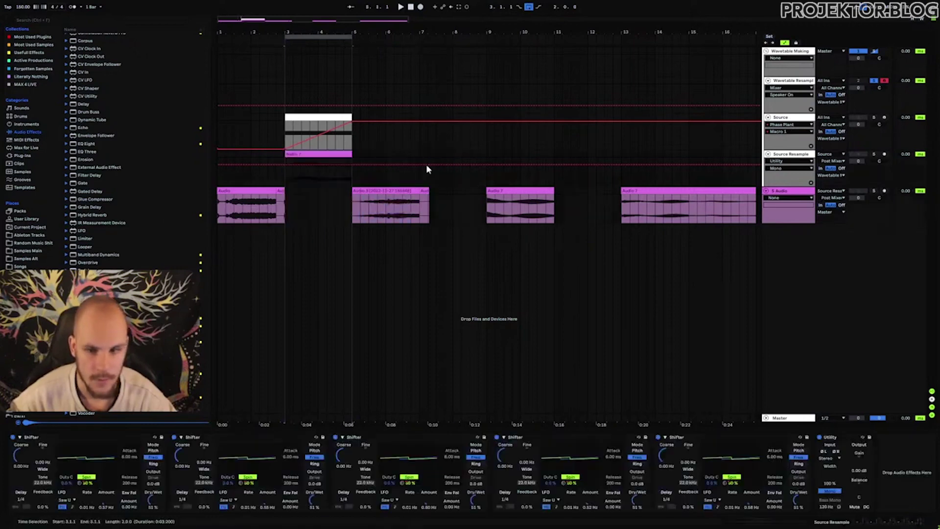
click(42, 436)
shift+click(841, 436)
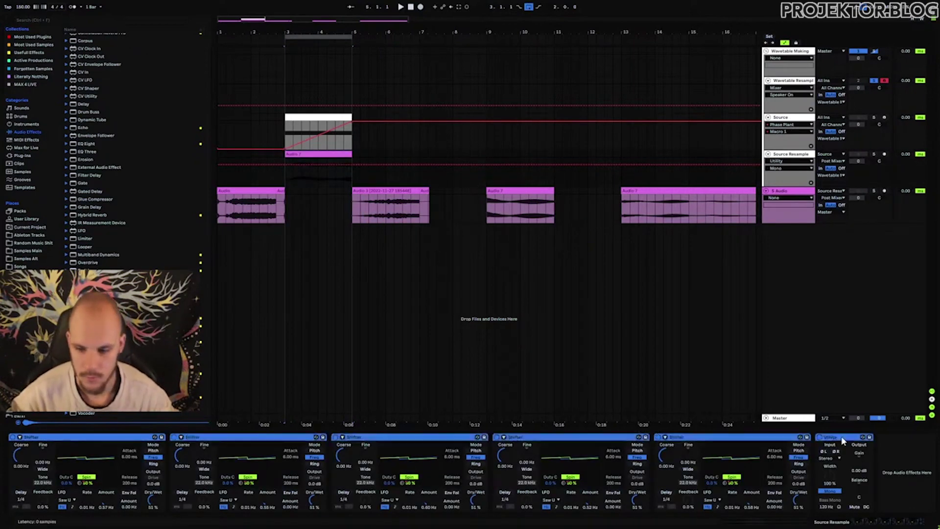
key(Delete)
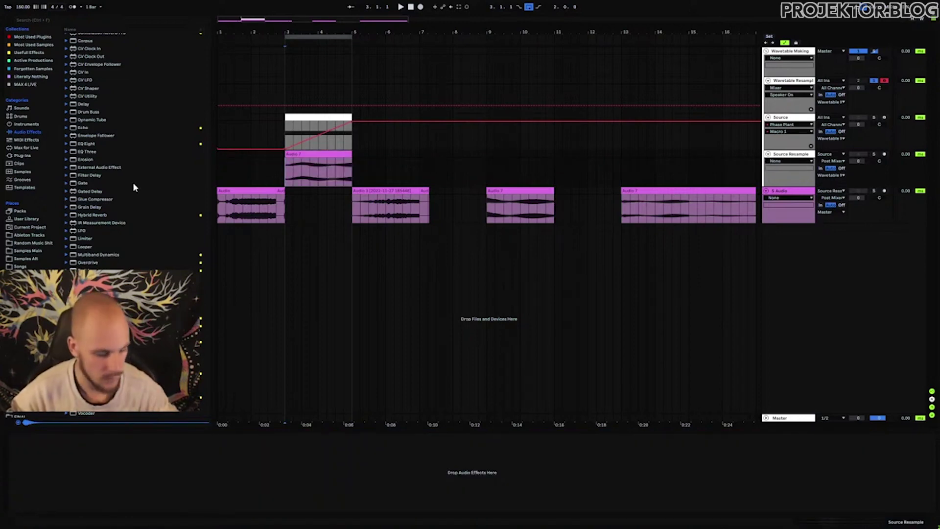
key(ctrl+z)
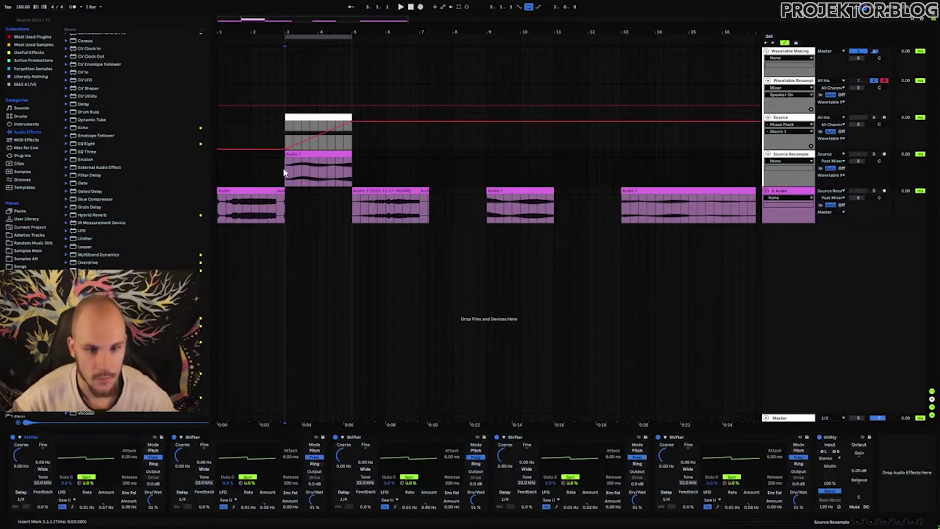
Step: Arm S Audio, record a first take from bar 3, and move it onto Source Resample
click(883, 191)
click(296, 195)
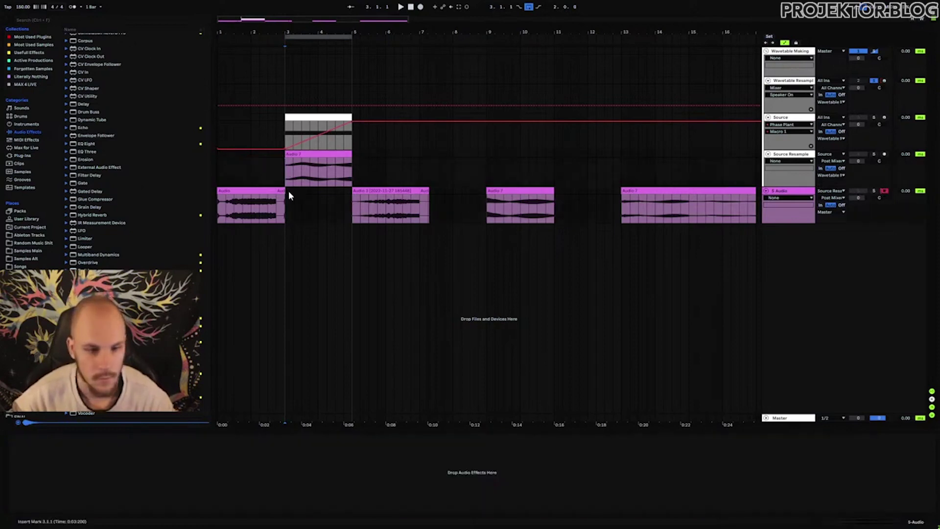
click(420, 7)
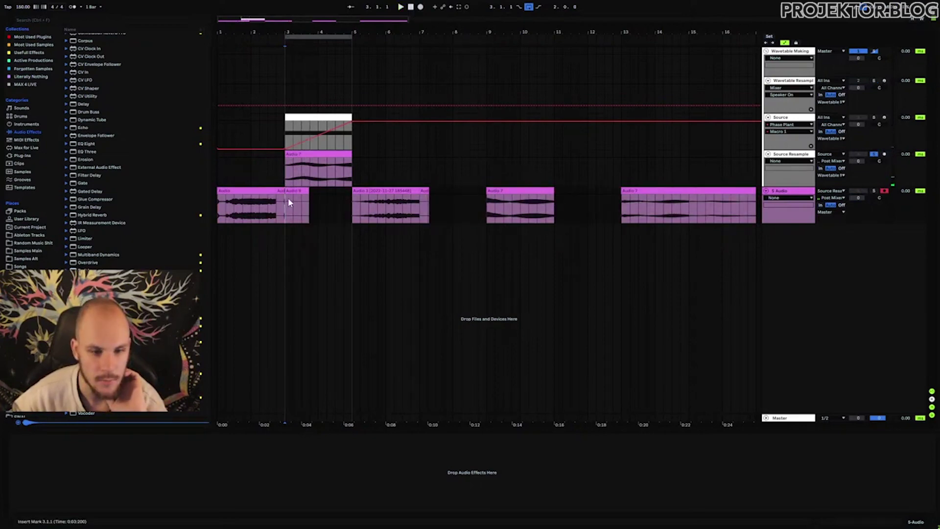
click(420, 7)
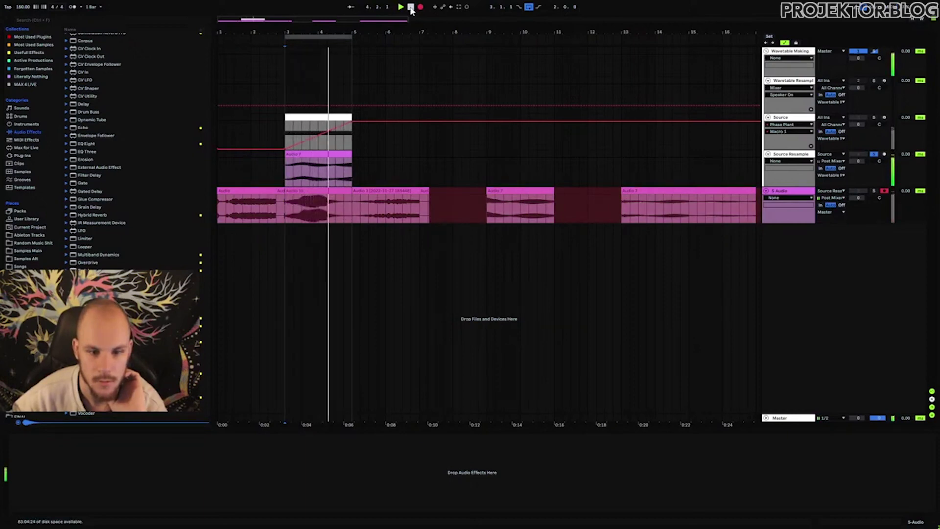
click(411, 7)
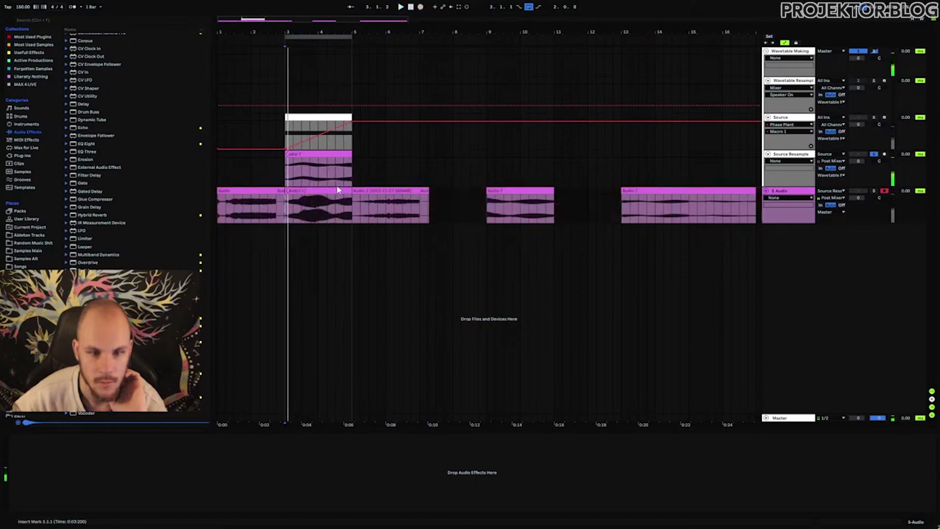
click(294, 190)
drag(294, 190, 301, 170)
click(289, 208)
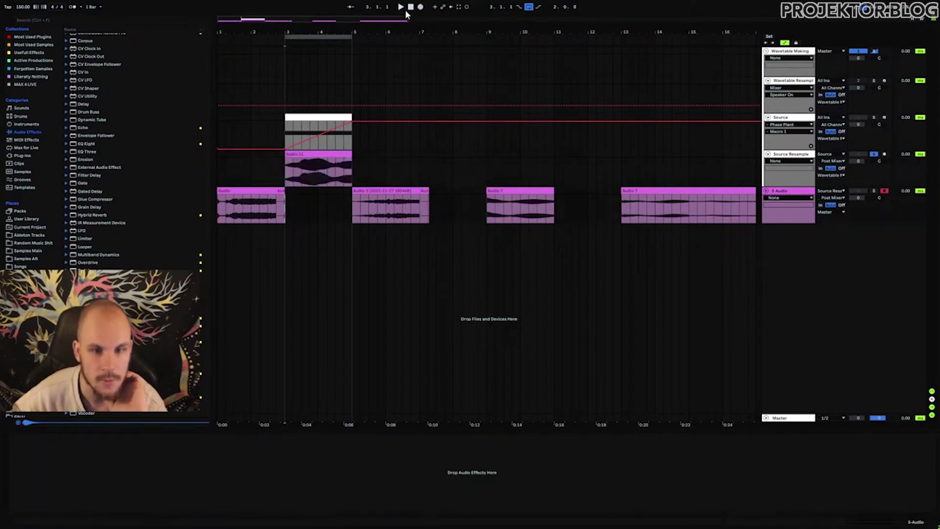
Step: Record a second take from bar 3 and drag Audio 17 onto Source Resample at bars 3–5
click(419, 7)
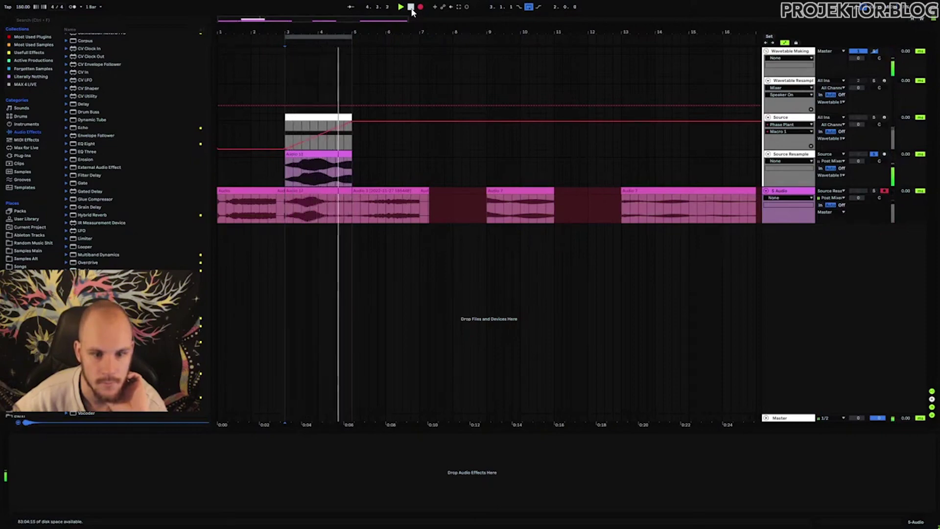
click(411, 8)
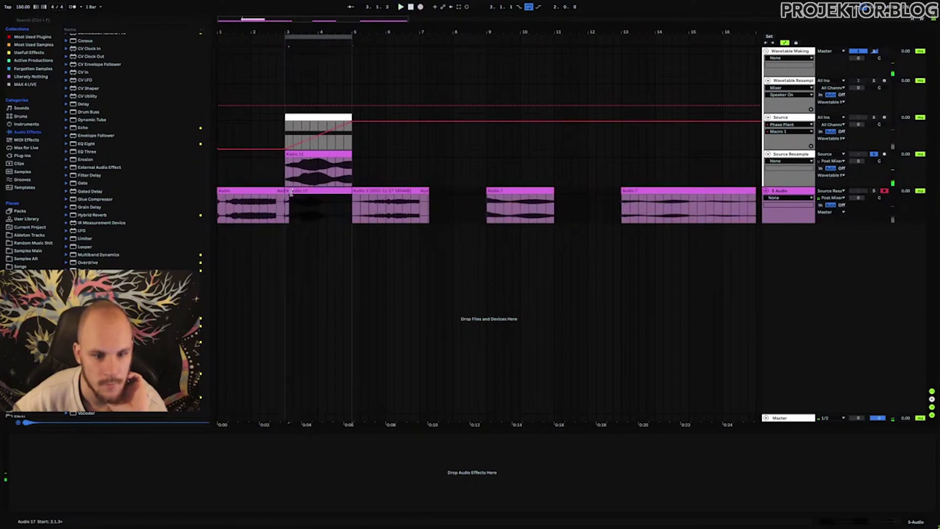
drag(315, 192, 314, 156)
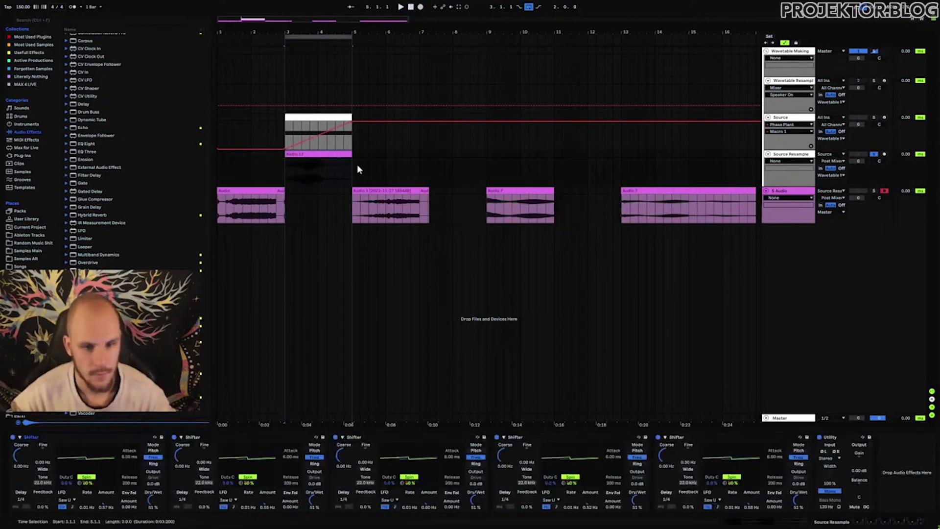
Step: Crop the Audio 17 clip and open the Wavetable Editor for Phase Plant's oscillator
right_click(317, 154)
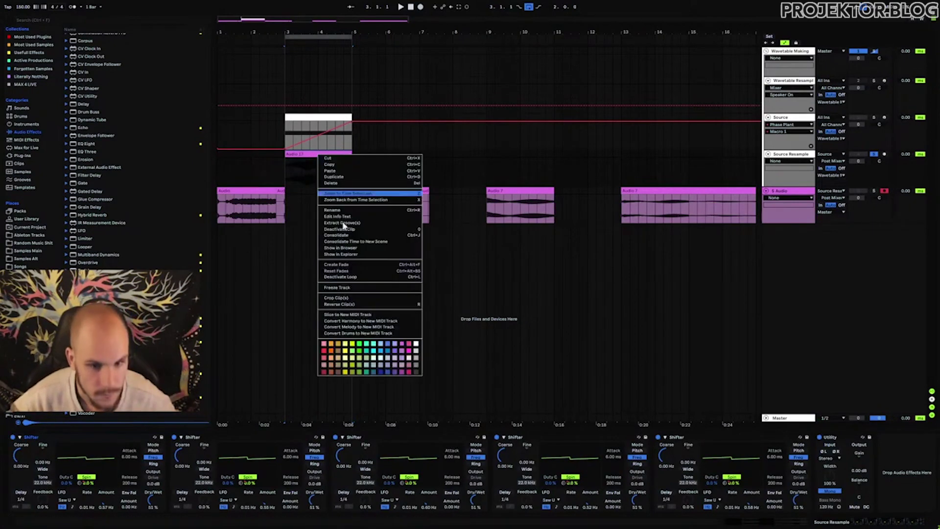
click(343, 297)
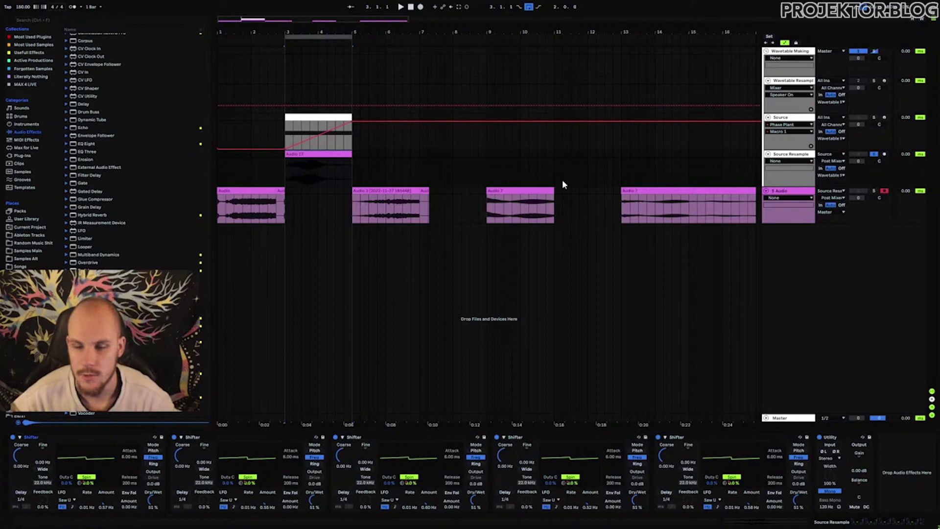
click(784, 82)
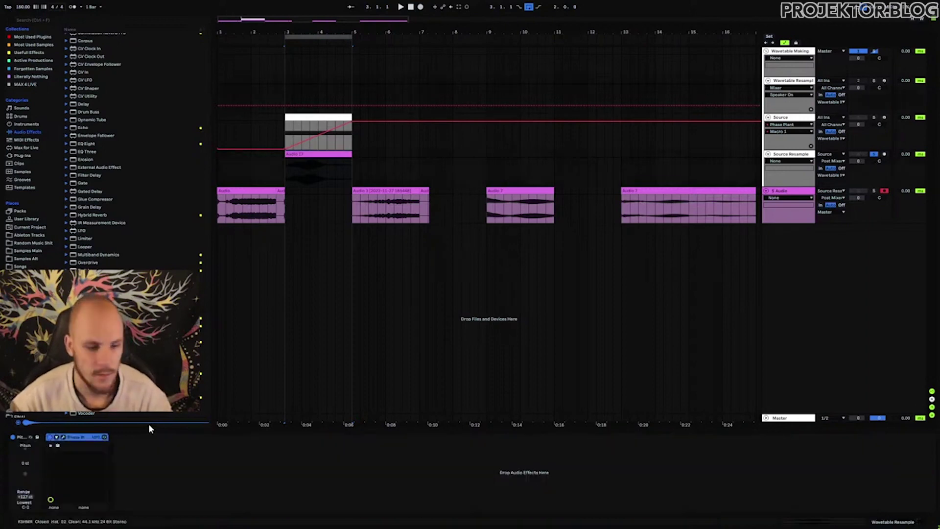
click(63, 436)
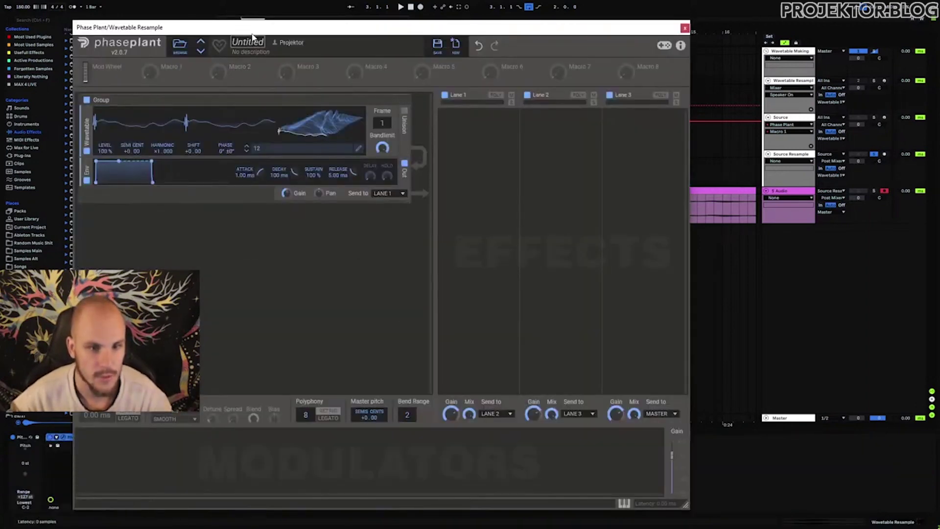
drag(258, 30, 517, 45)
click(619, 165)
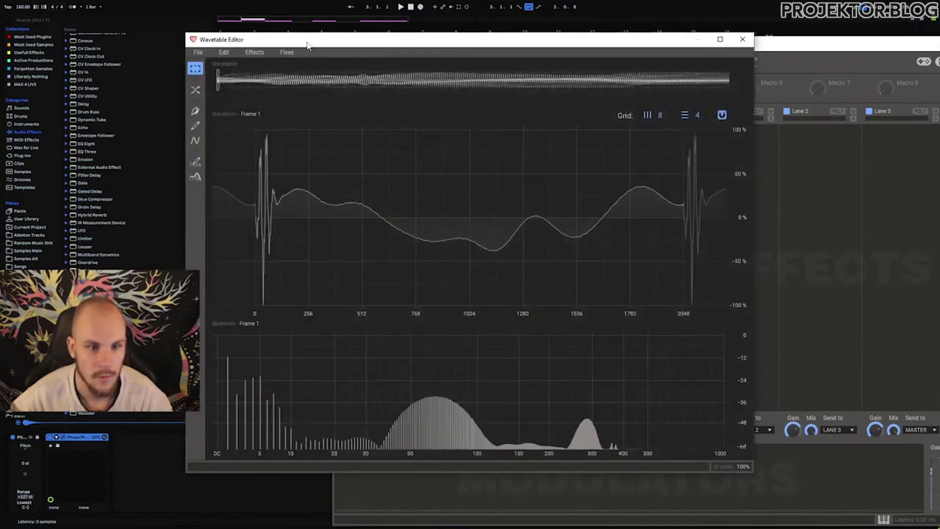
drag(308, 45, 554, 67)
Step: Crop Audio 17 again, import it into the Wavetable Editor, and scan the oscillator to frame 34
right_click(300, 155)
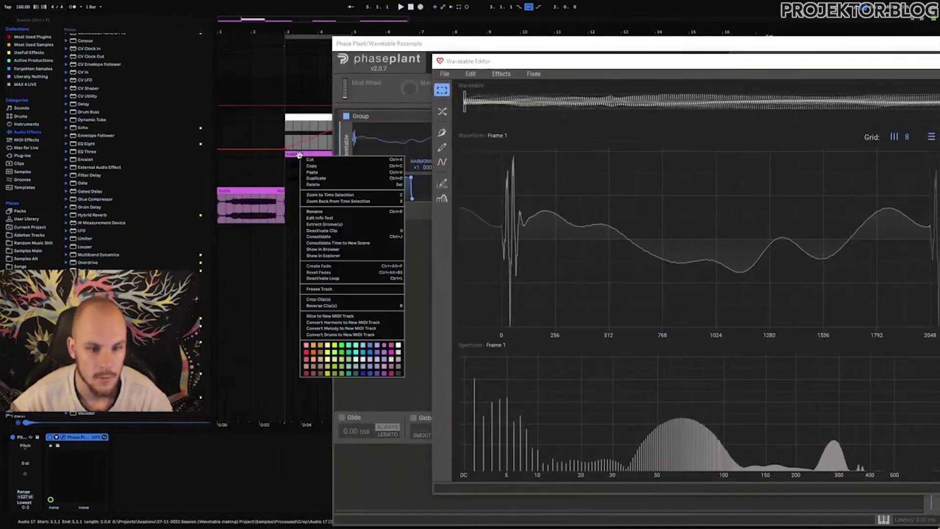
click(315, 299)
drag(305, 156, 628, 221)
drag(620, 77, 346, 57)
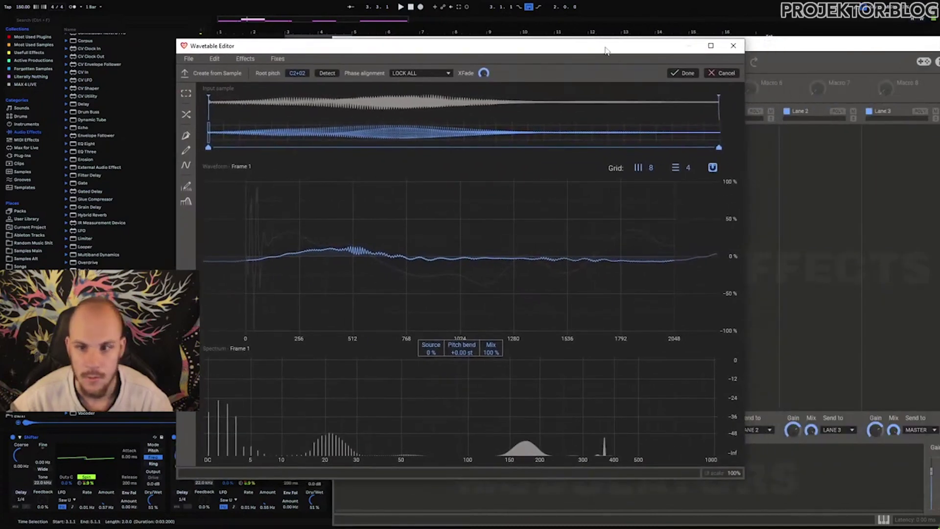
drag(605, 50, 457, 49)
drag(644, 139, 644, 123)
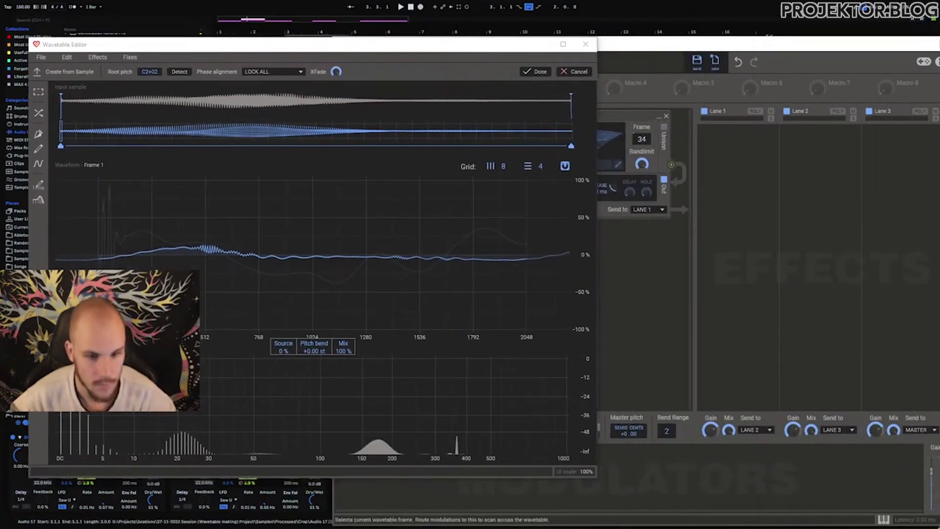
drag(645, 46, 435, 73)
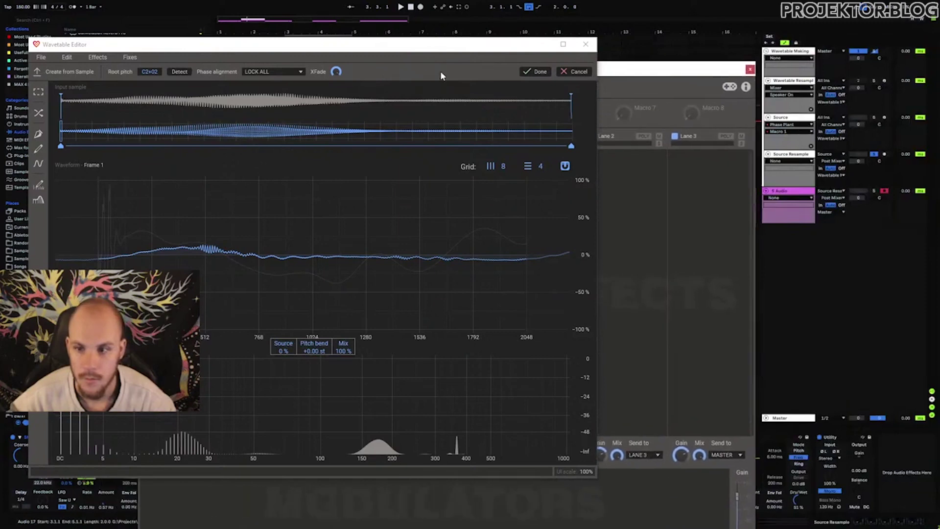
Step: Arm Wavetable Resample, scan the imported sample's frames, and convert it into a wavetable
click(884, 81)
drag(673, 68, 858, 63)
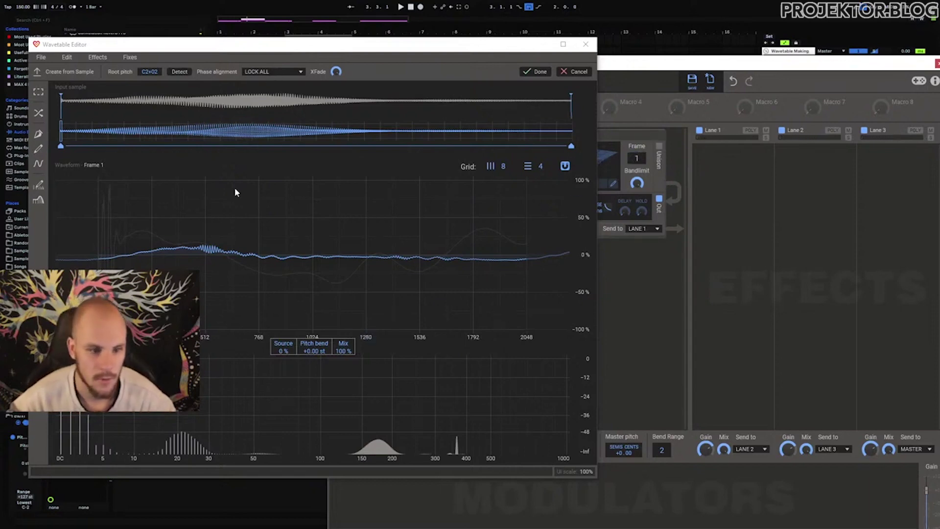
drag(61, 130, 22, 178)
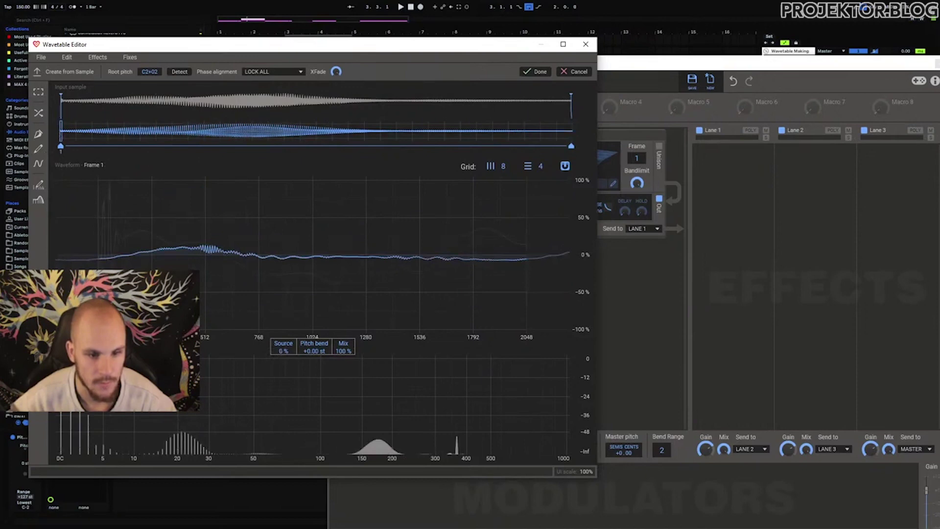
click(536, 72)
Step: Normalize the new wavetable, review its frames, then close the editor and set the oscillator to frame 256
click(129, 57)
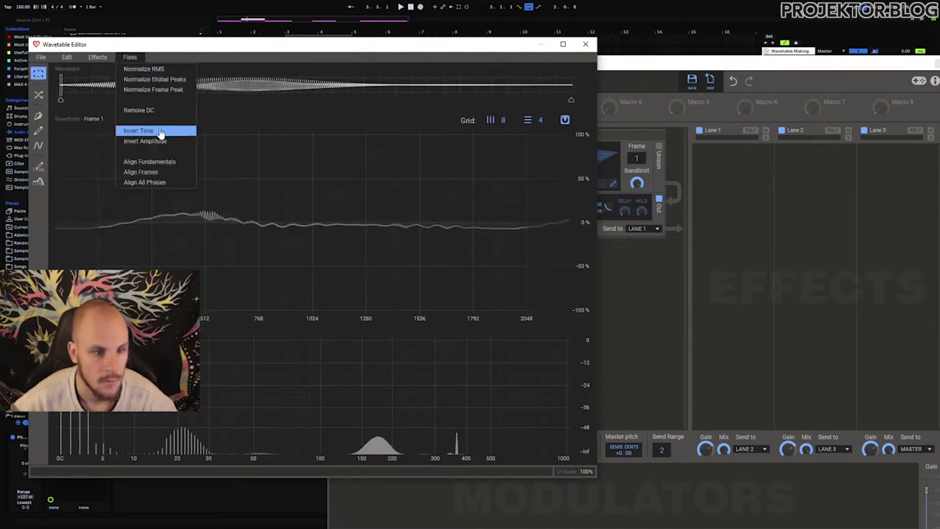
click(177, 90)
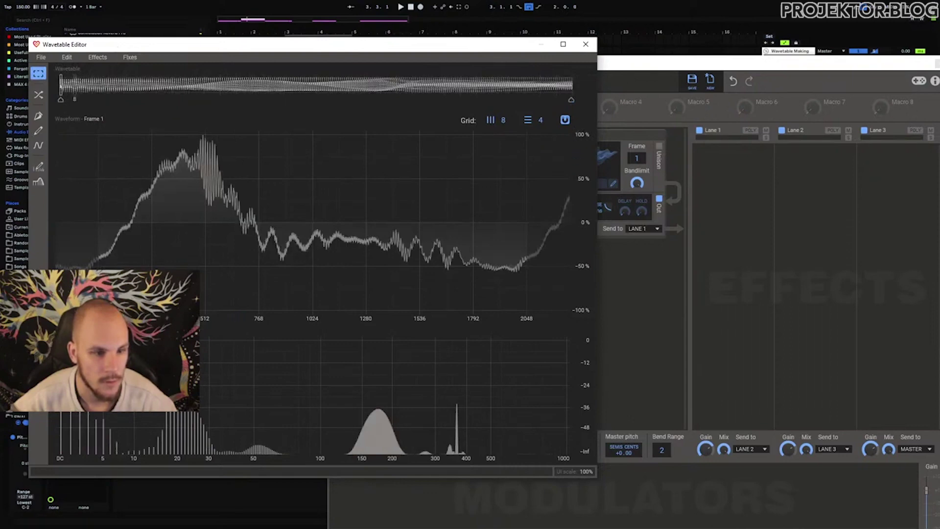
mouse_move(61, 86)
mouse_down()
mouse_move(582, 136)
mouse_move(23, 135)
mouse_up()
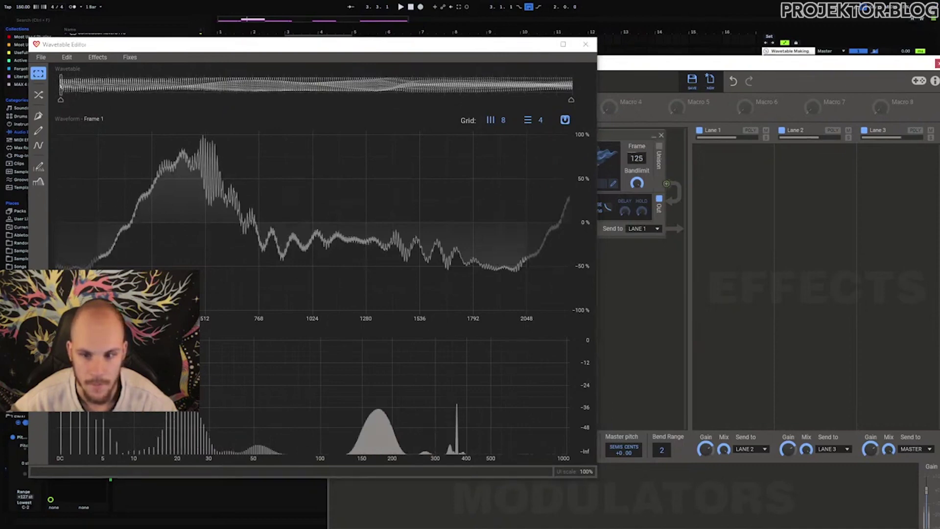
click(590, 45)
mouse_move(634, 156)
mouse_down()
mouse_move(634, 213)
mouse_move(634, 159)
mouse_up()
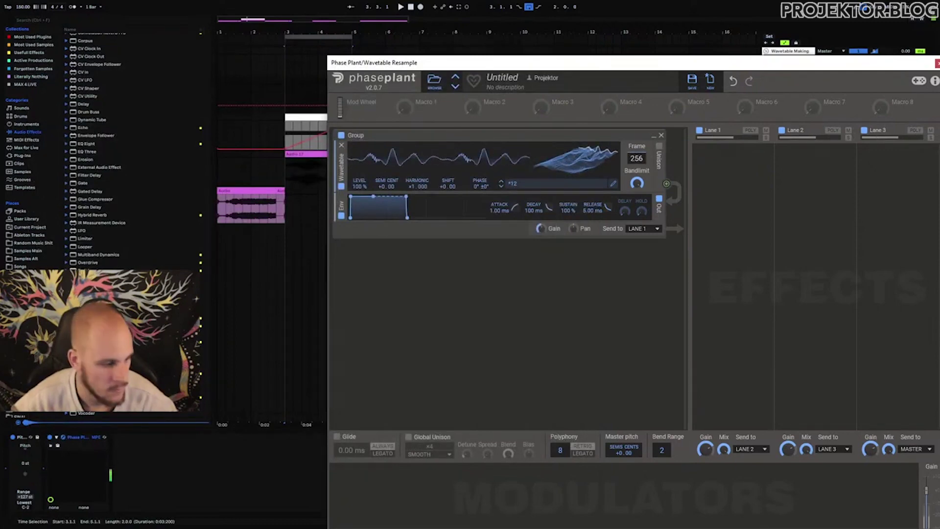
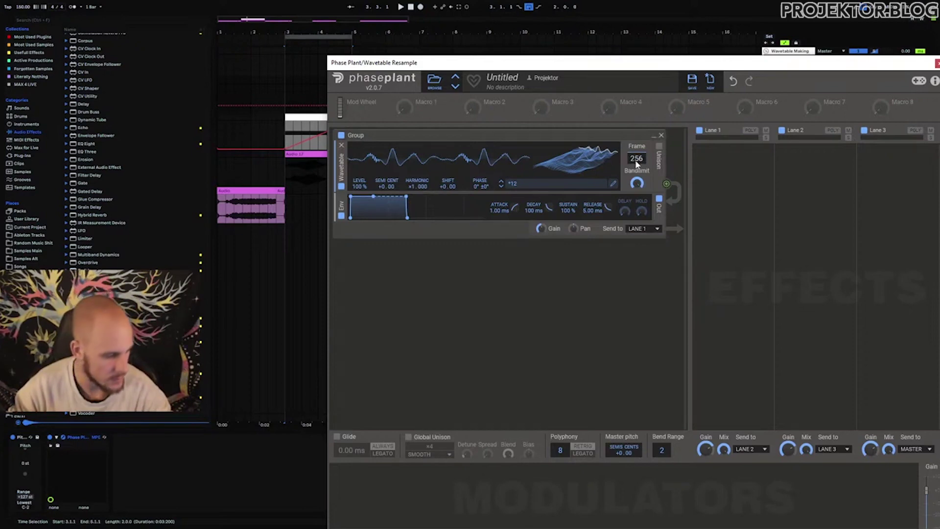
Step: Sweep the frame back to 256 and save the wavetable as '13' in the Experiments folder
mouse_move(639, 163)
mouse_down()
mouse_move(640, 210)
mouse_move(639, 163)
mouse_up()
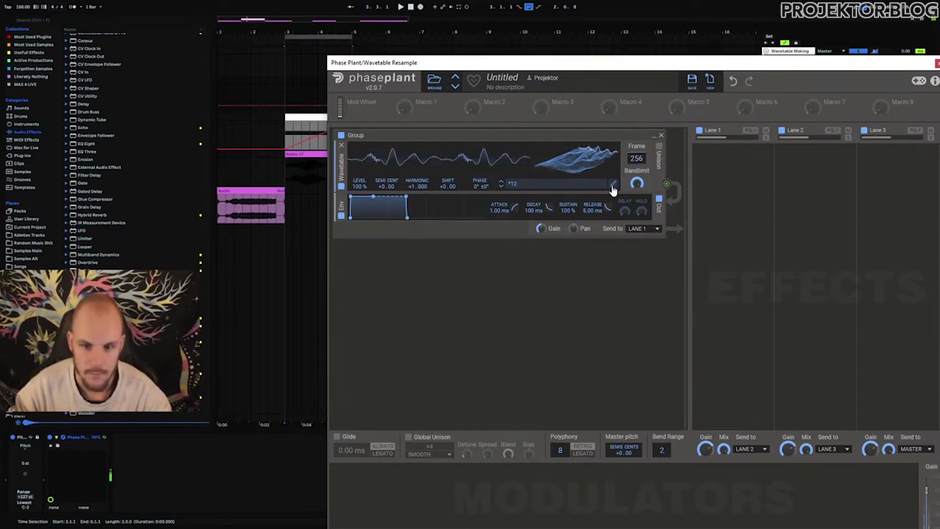
click(612, 186)
click(198, 52)
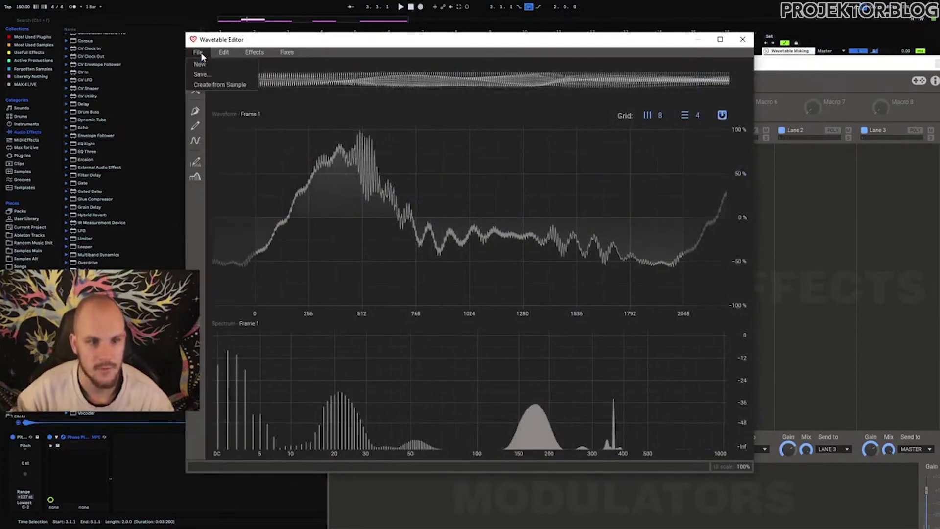
click(215, 73)
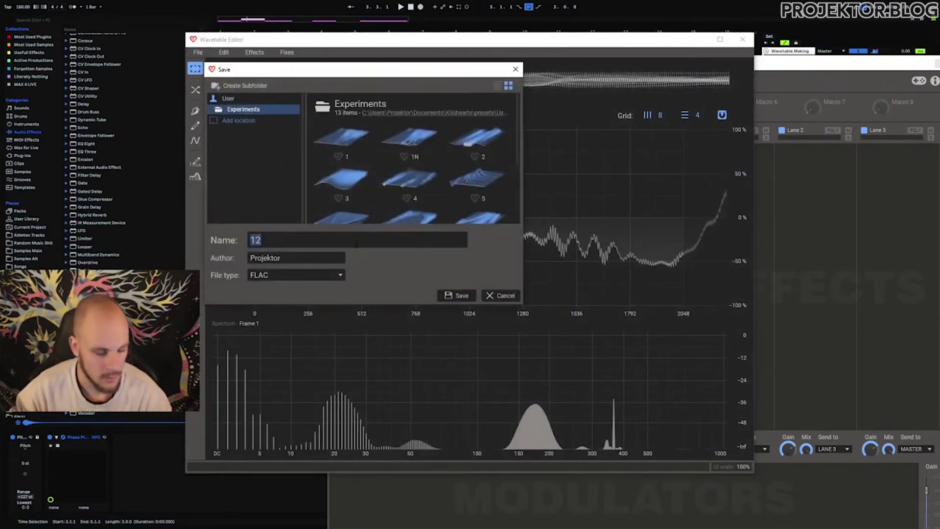
text(13)
click(457, 296)
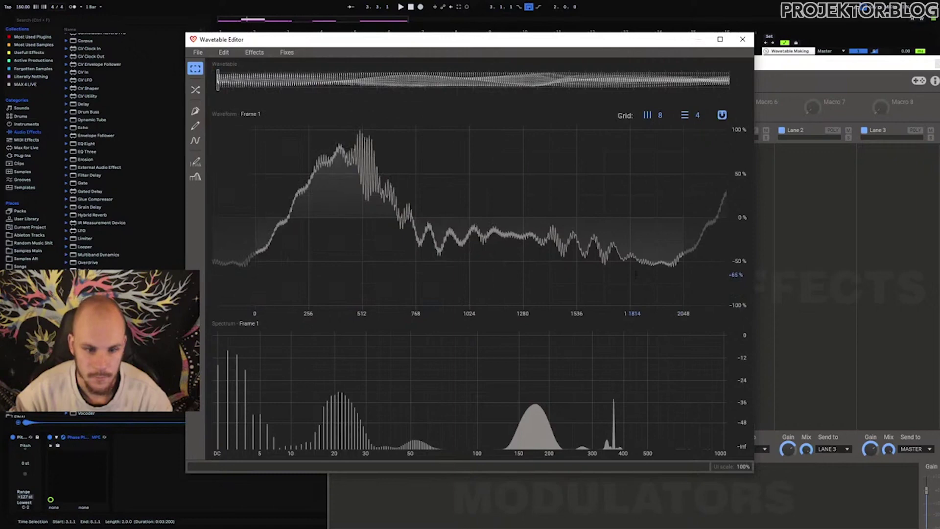
click(743, 39)
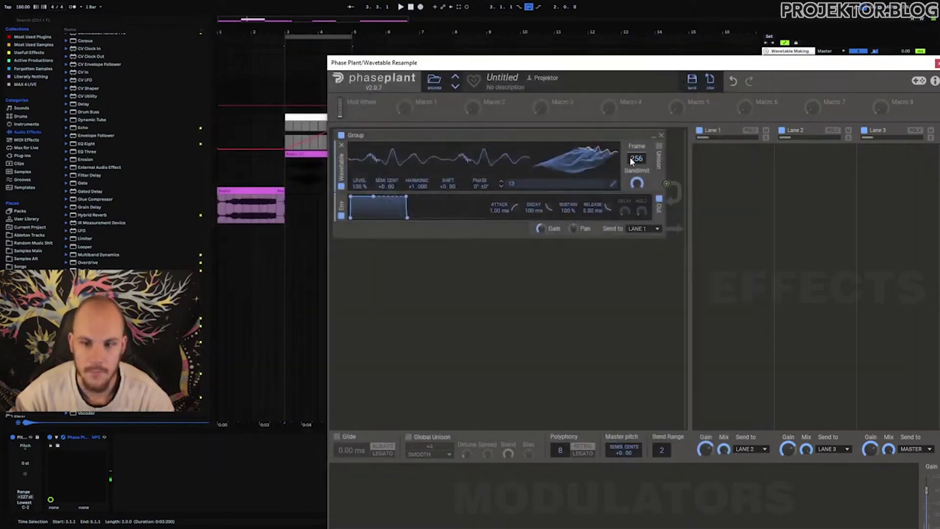
Step: Scan Phase Plant's wavetable down through its noisier frames, then bring up Synth 4's Serum centred on screen
drag(639, 161, 639, 226)
drag(639, 182, 639, 216)
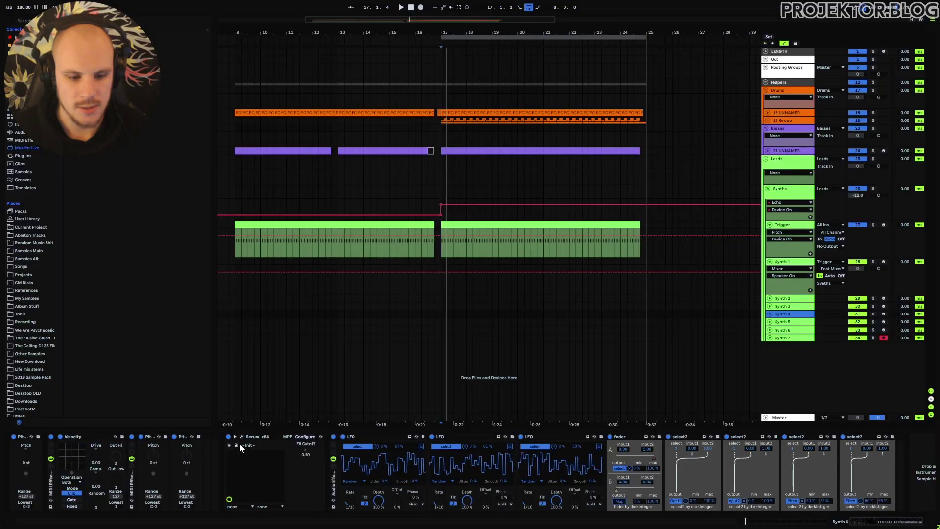
click(242, 437)
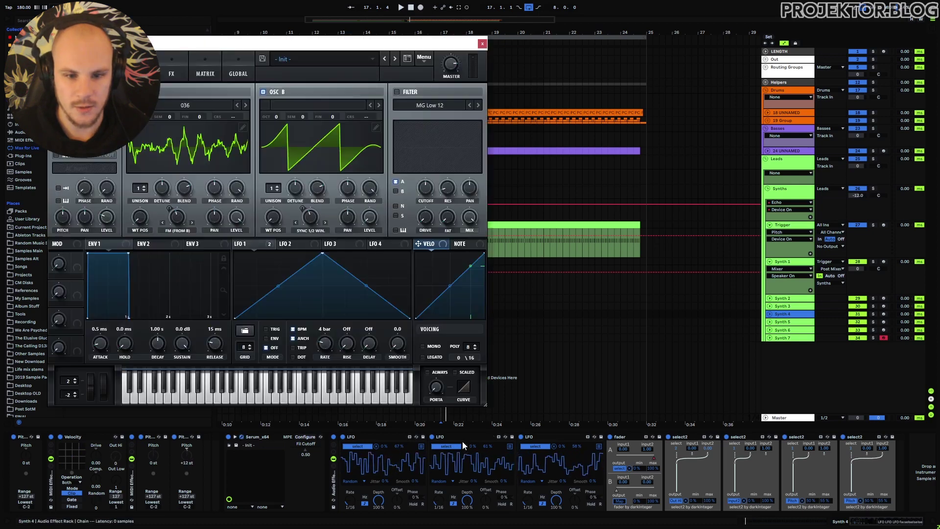
drag(283, 44, 515, 63)
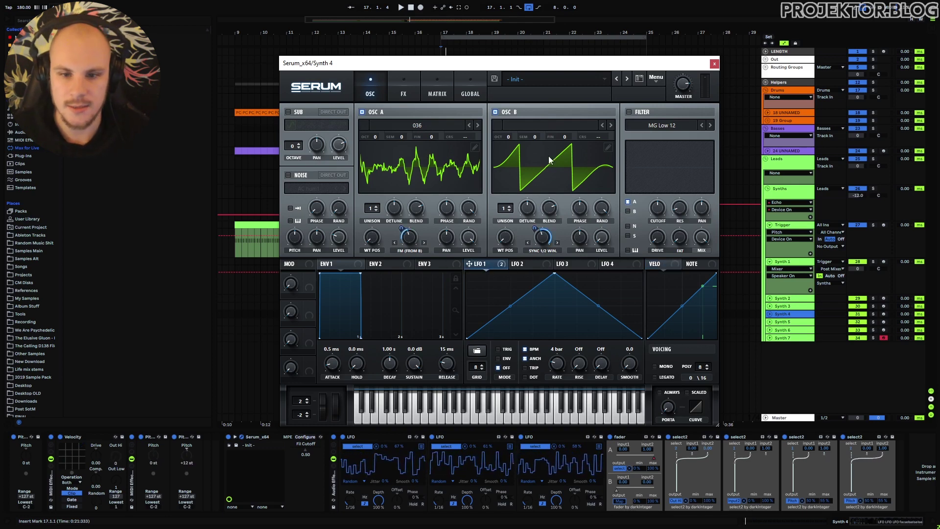
Step: Audition OSC B's Sync (No Window) and Sync (Window Full) warps, ending on Sync (Window 1/2)
click(544, 249)
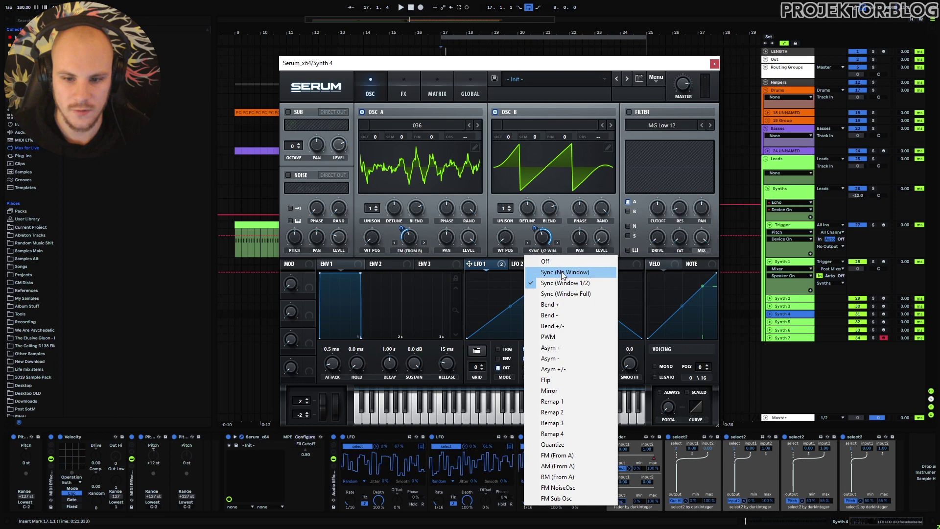
click(563, 272)
click(532, 250)
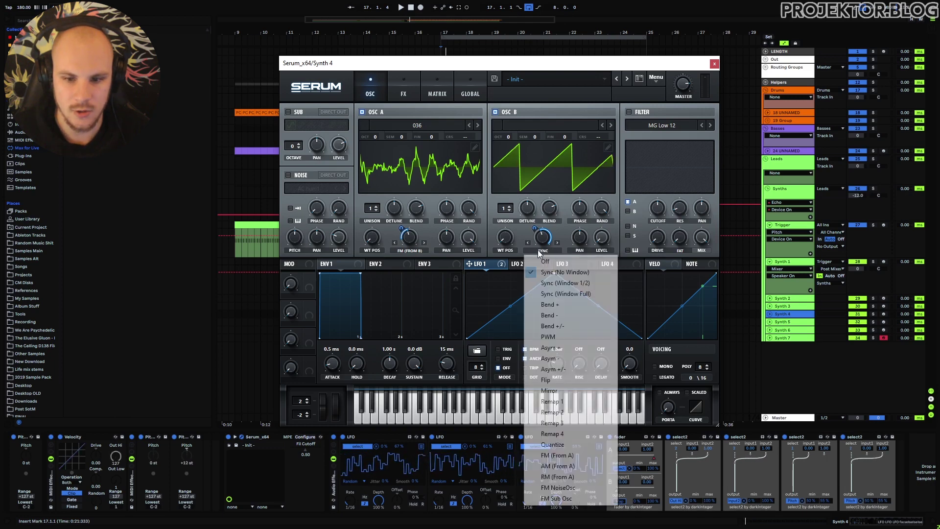
click(544, 294)
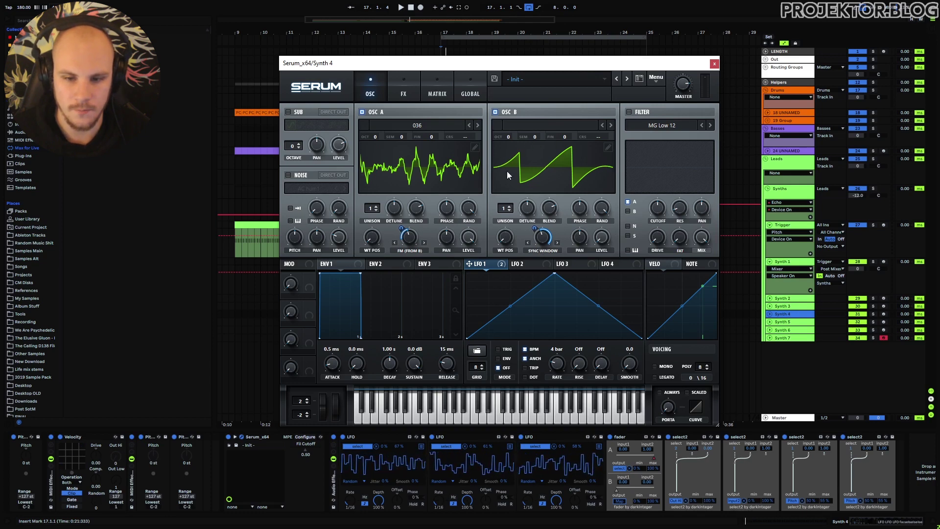
click(545, 252)
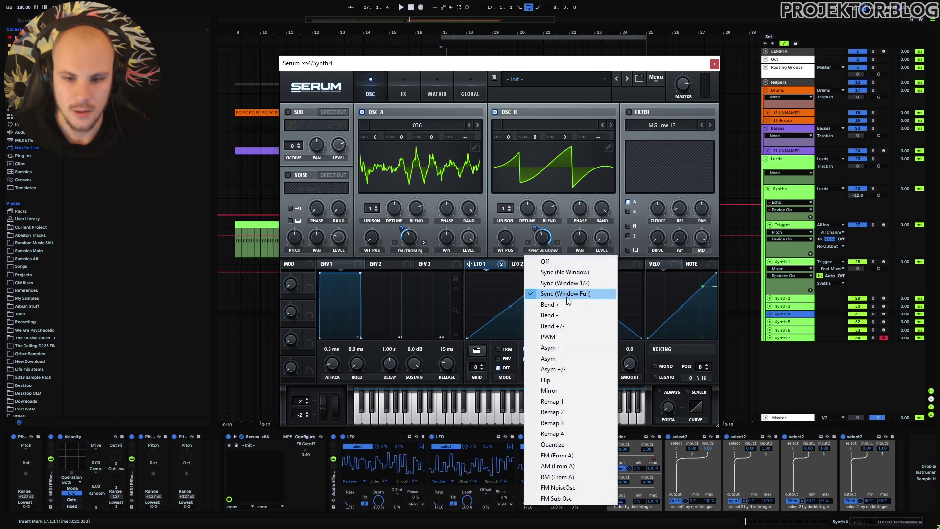
click(559, 284)
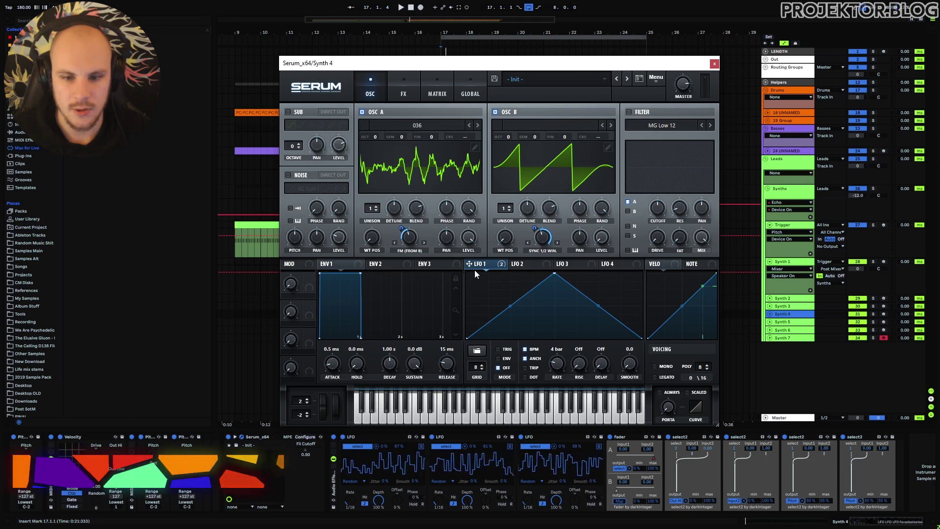
mouse_move(484, 264)
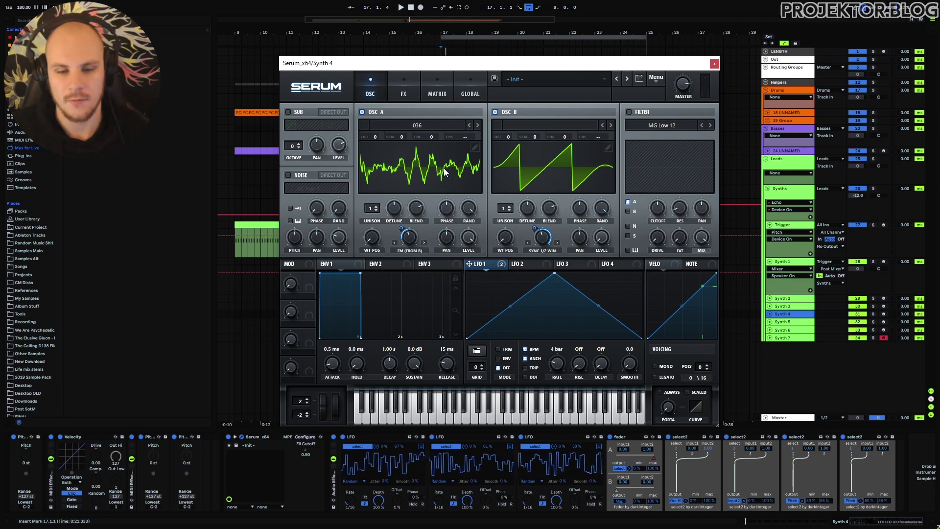
Step: Solo Synth 4 and play it with oscillator B switched off, then back on
click(494, 112)
click(874, 313)
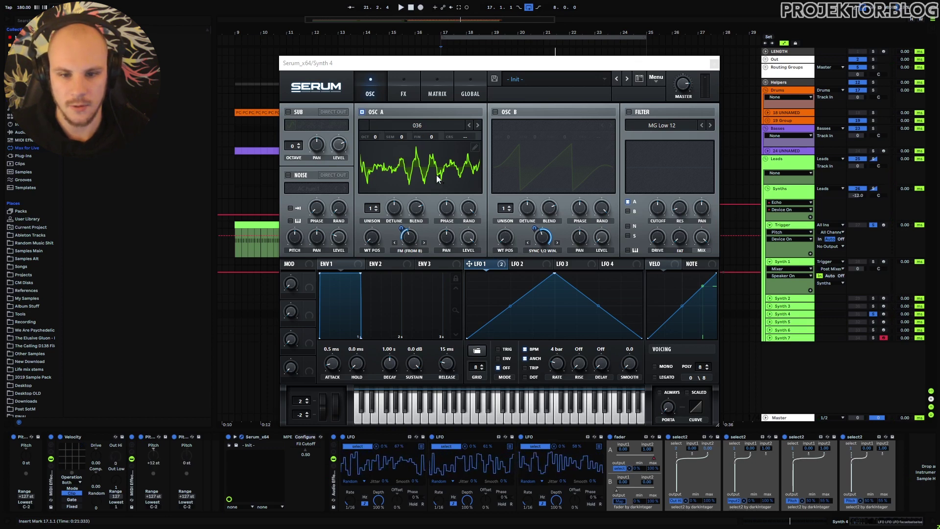
click(380, 244)
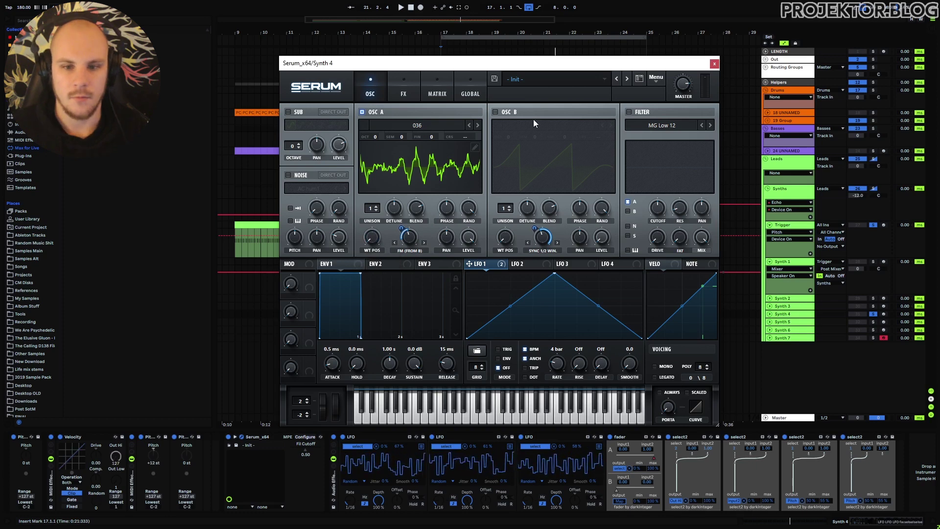
click(494, 112)
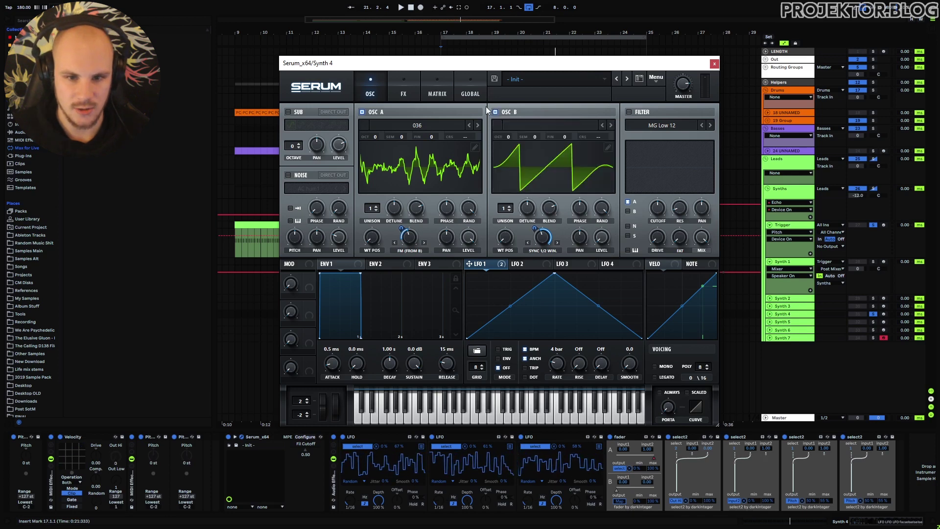
key(space)
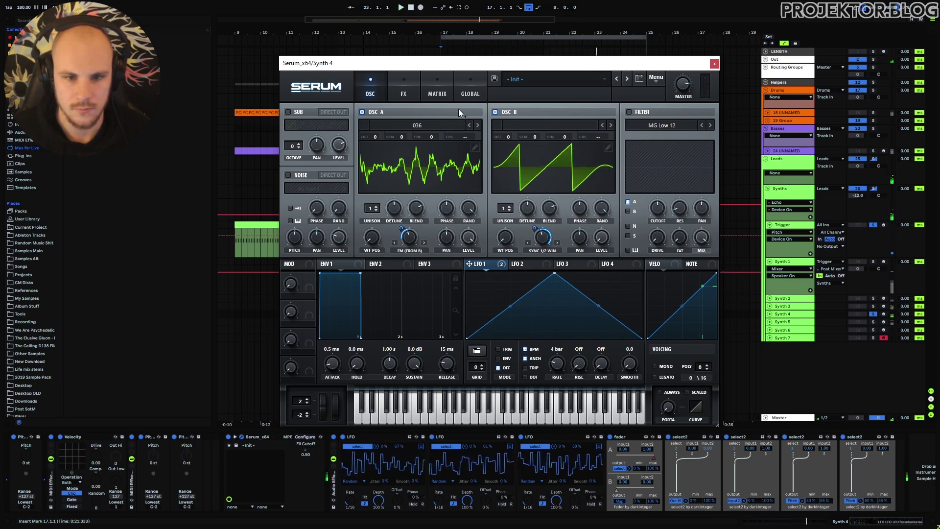
Step: Glance at Serum's FX rack, return to the oscillators, and close Serum
click(410, 90)
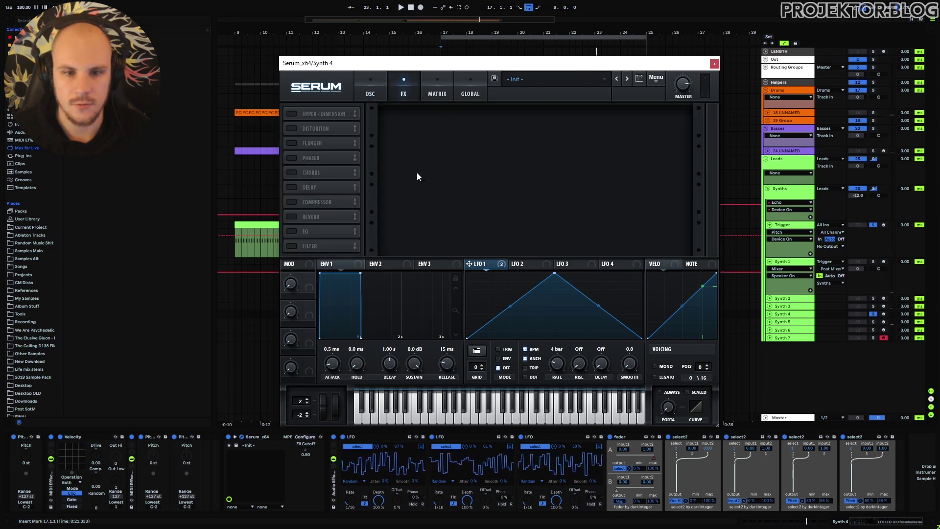
click(370, 90)
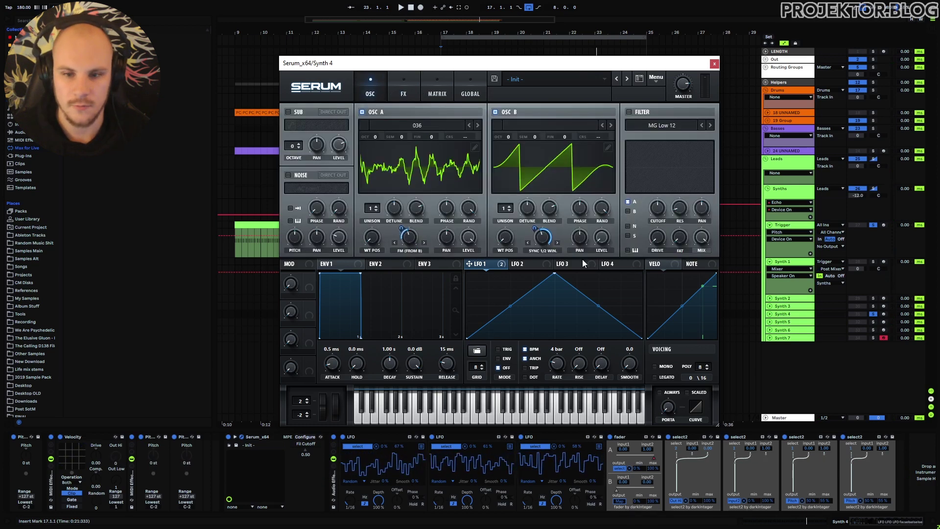
click(714, 63)
Step: Select the Synths group and inspect its Echo, EQ Eight and sidechain compressor
click(796, 196)
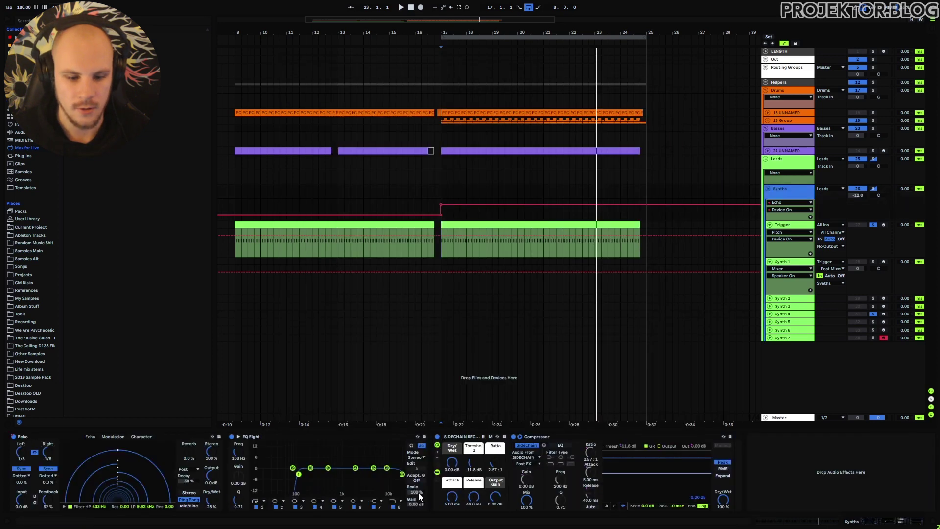
click(162, 441)
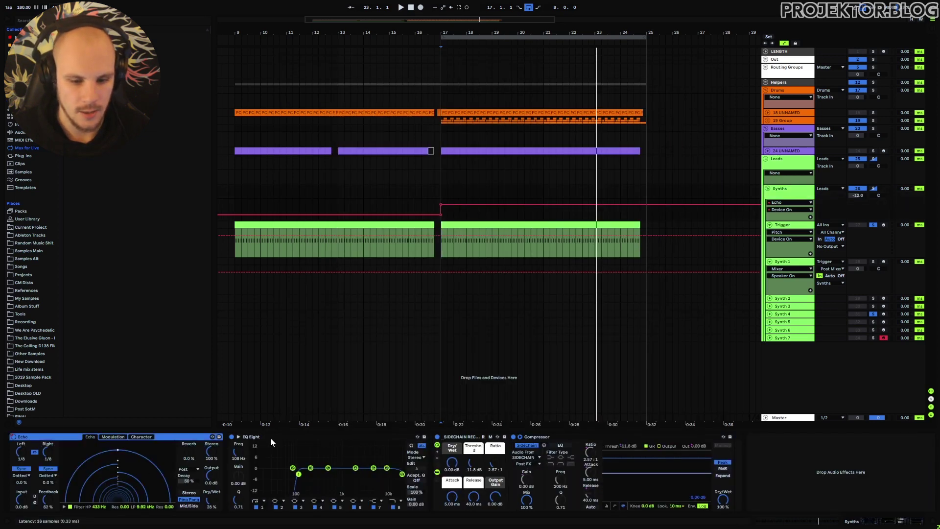
click(294, 439)
click(474, 440)
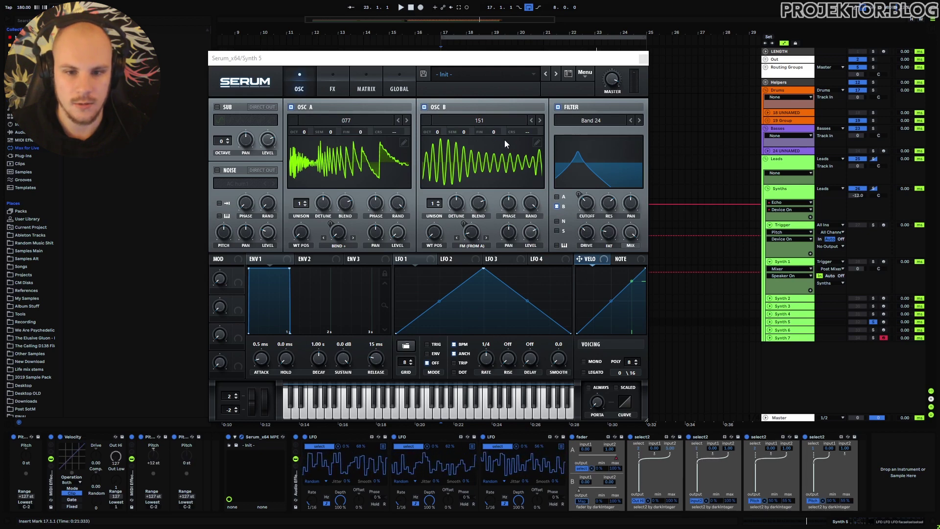
Step: Browse Projektor Tones Pack Parts 1 and 2 for oscillator B, keep 151, and show the matrix
click(476, 123)
mouse_move(492, 165)
mouse_move(577, 164)
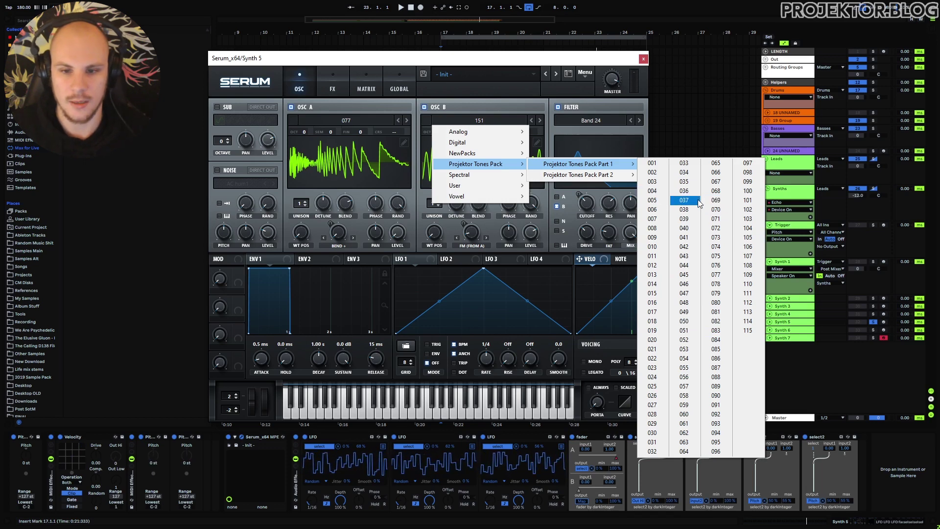
mouse_move(629, 174)
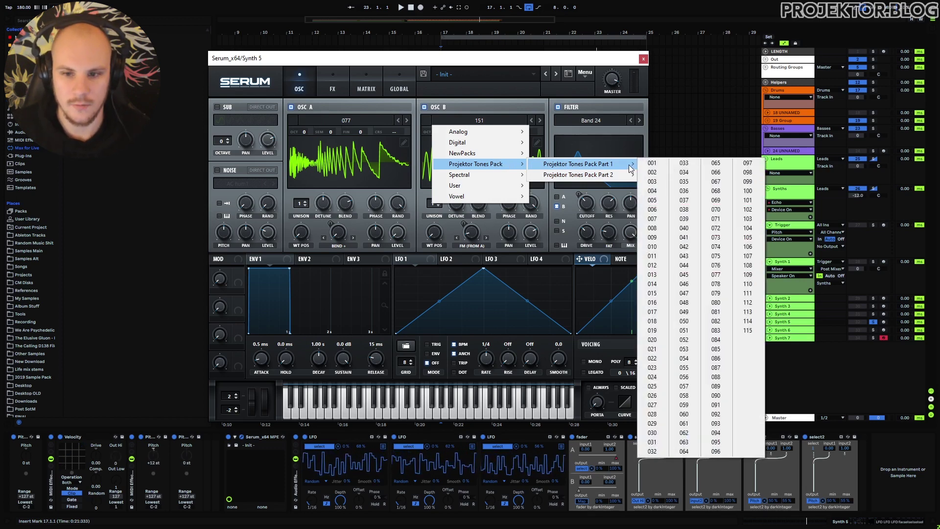
click(485, 265)
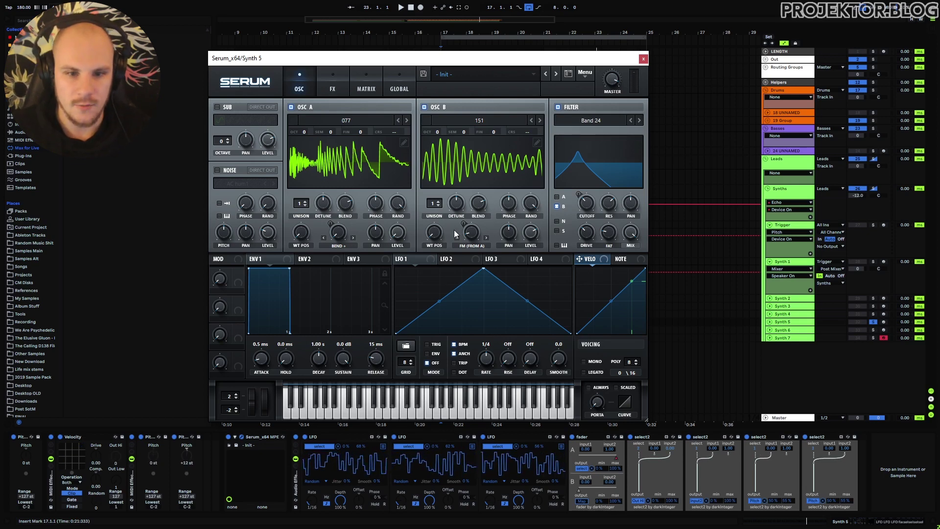
click(366, 84)
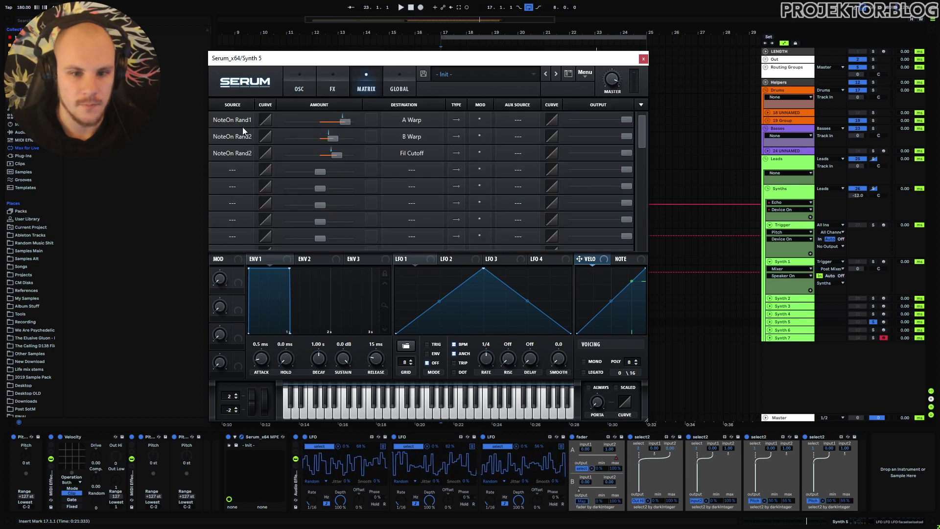
Step: Turn Serum's filter off, solo the Trigger track and start playback
click(303, 87)
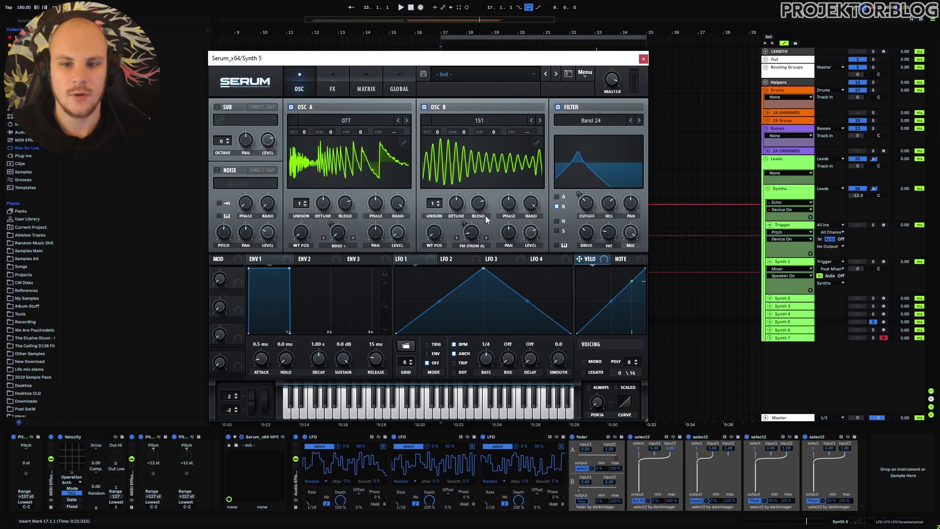
click(557, 107)
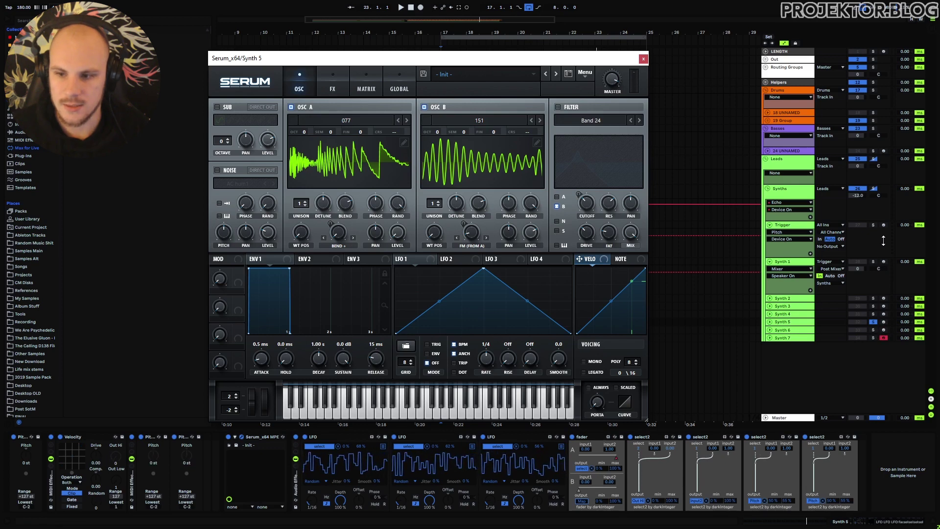
click(873, 224)
click(455, 69)
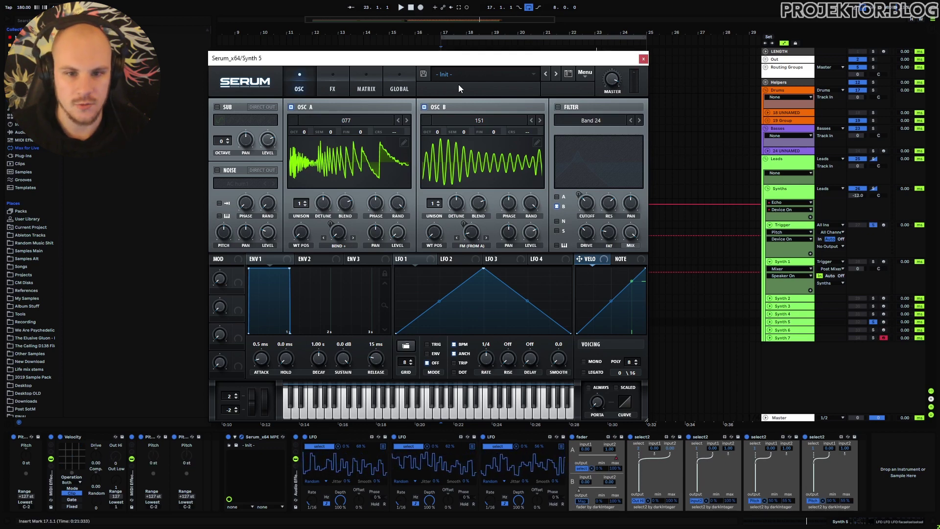
key(space)
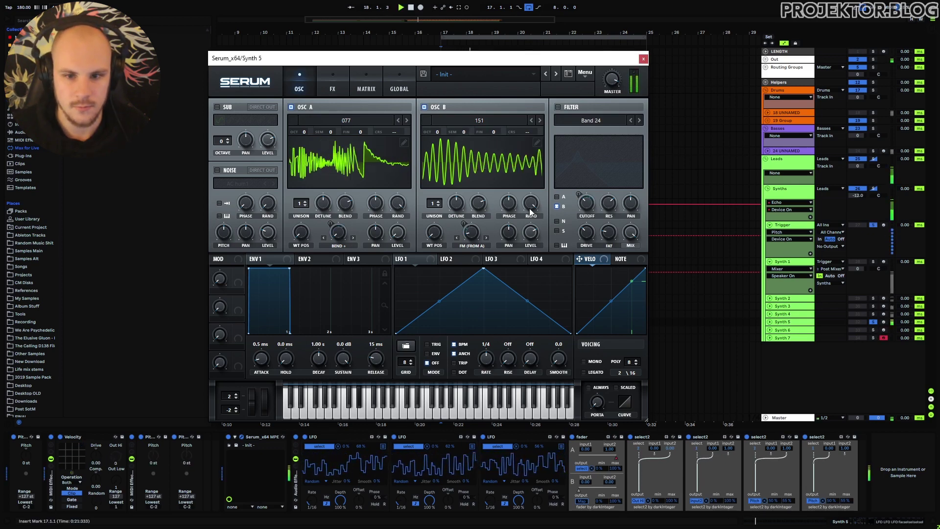
Step: Enable the Band 24 filter, then review the FX tab and return to the oscillators
click(558, 107)
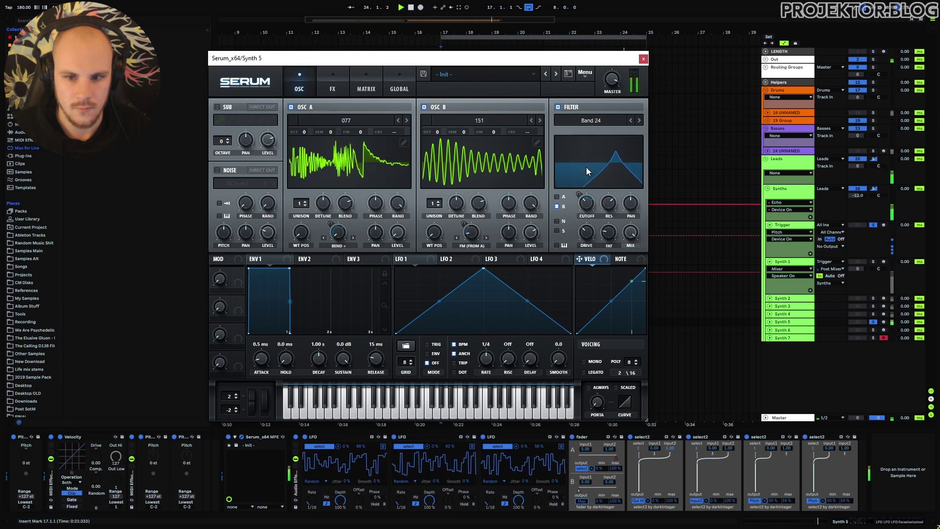
click(335, 91)
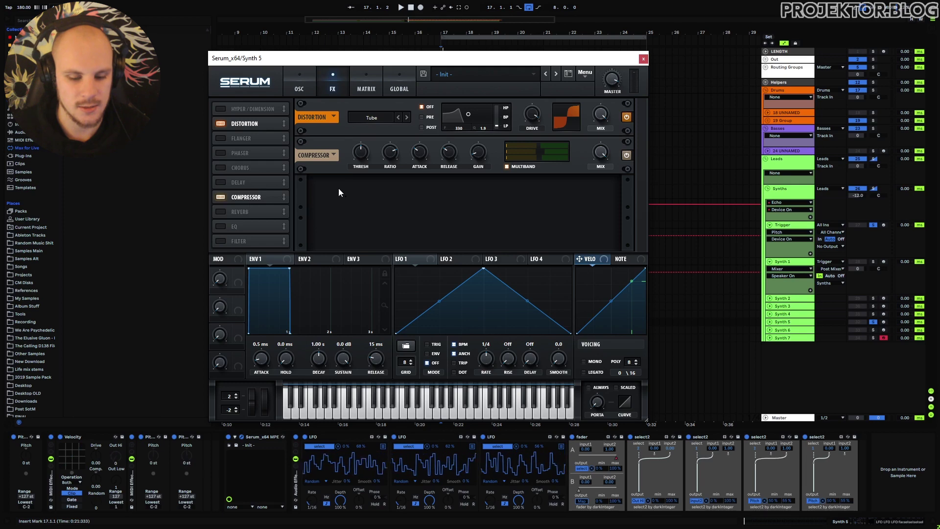
click(299, 87)
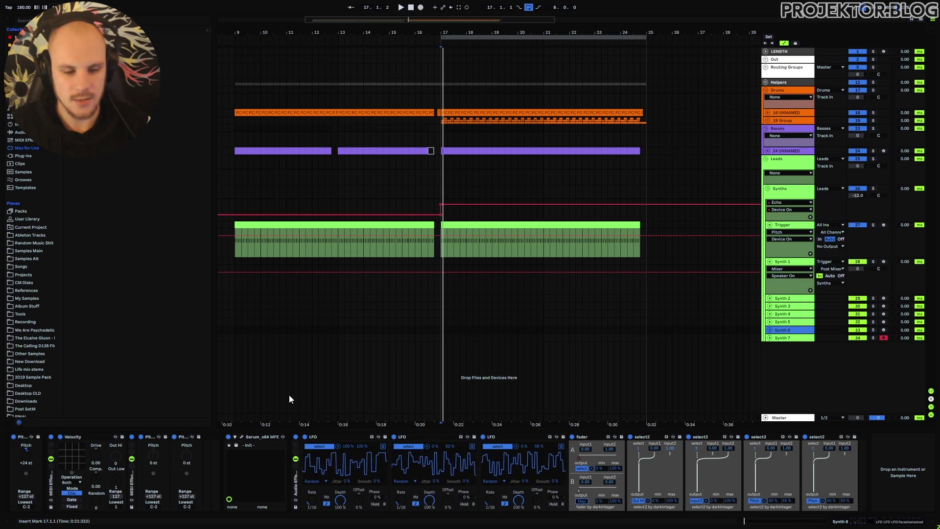
Step: Open Synth 6's Serum and Oscillator A's wavetable editor
click(241, 437)
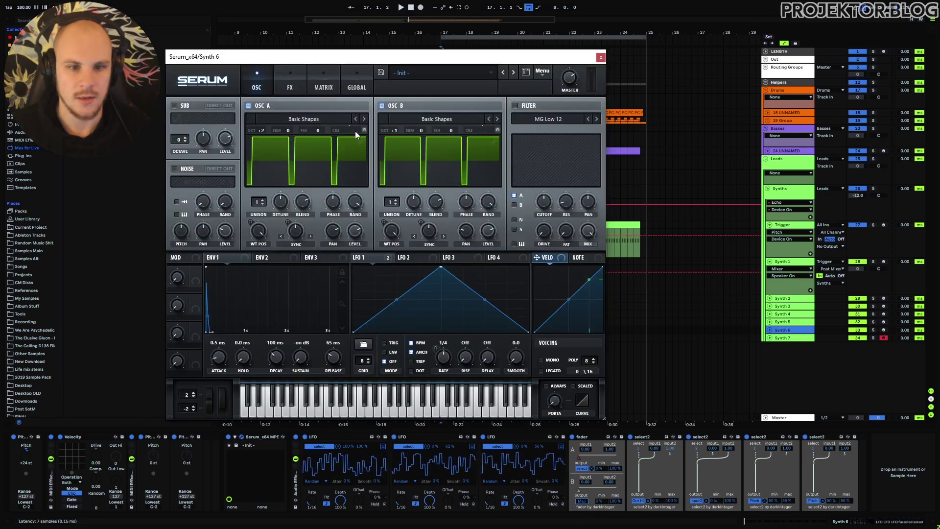
drag(354, 62, 441, 61)
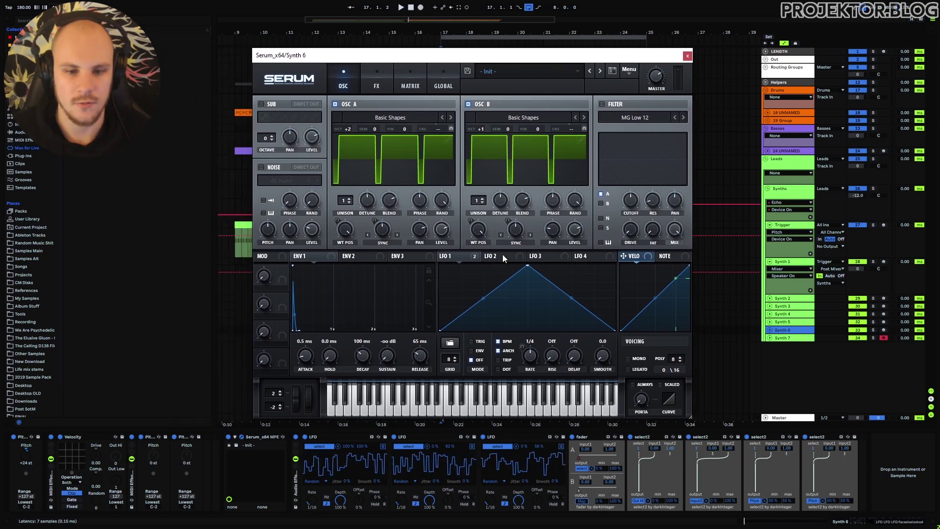
click(448, 140)
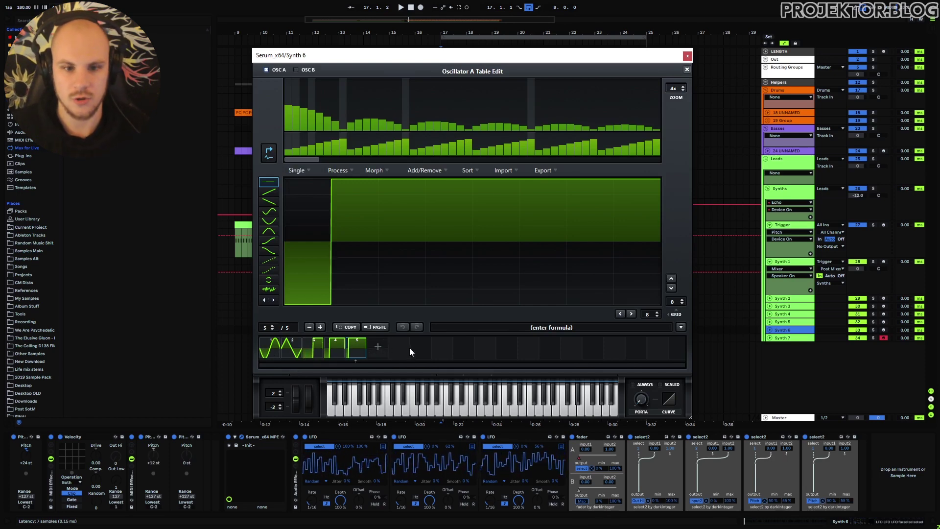
Step: Add a trial sixth frame drawn from down and up ramps, then remove it
click(379, 347)
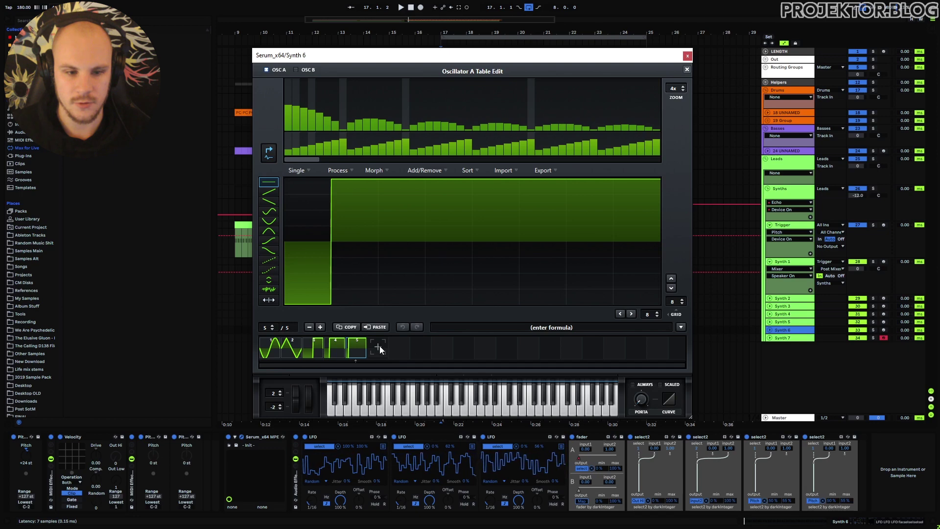
click(268, 202)
drag(331, 193, 448, 233)
drag(475, 294, 658, 245)
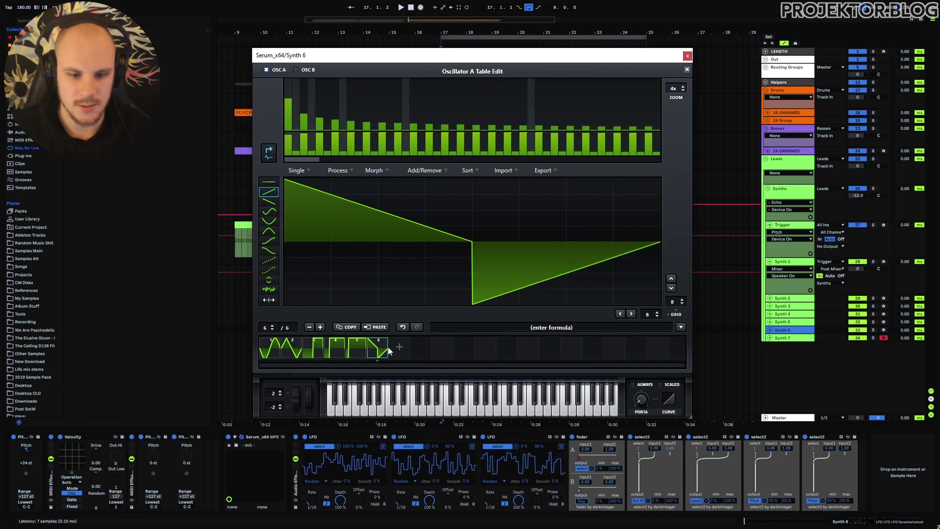
click(429, 171)
click(445, 204)
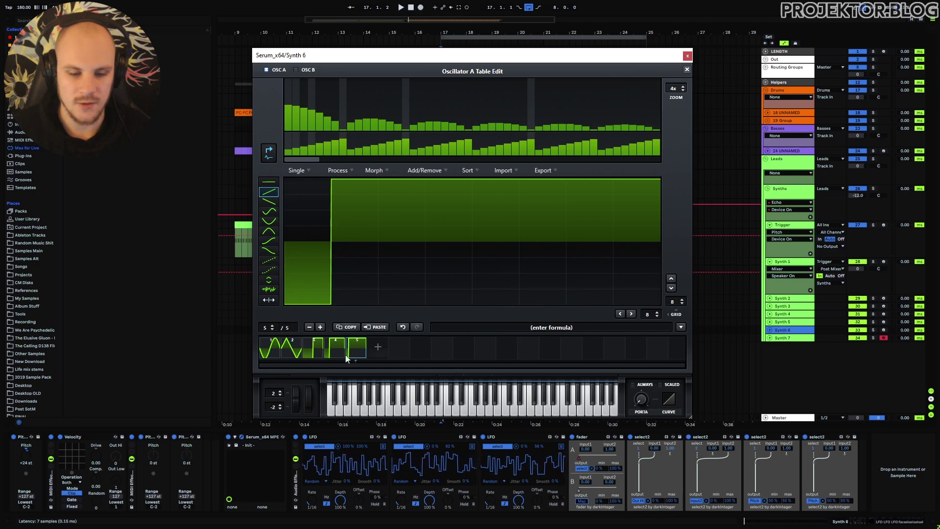
Step: Step through frames 1–5 (sine, triangle, step waves) and close the editor
click(334, 349)
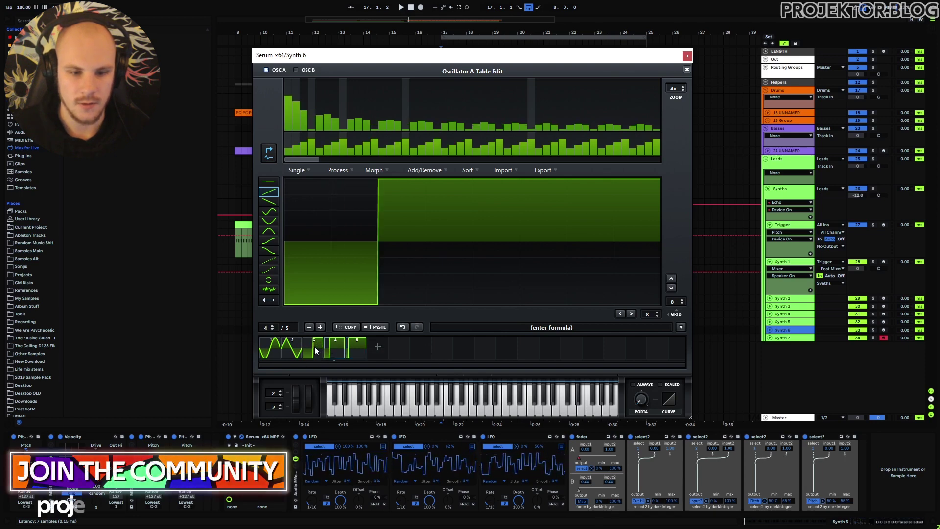
click(315, 349)
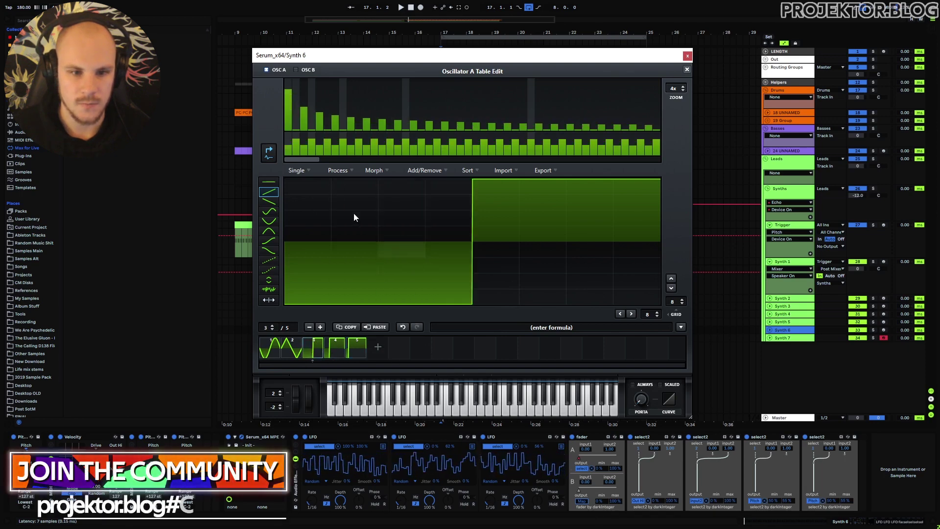
click(337, 345)
click(361, 345)
click(336, 348)
click(291, 349)
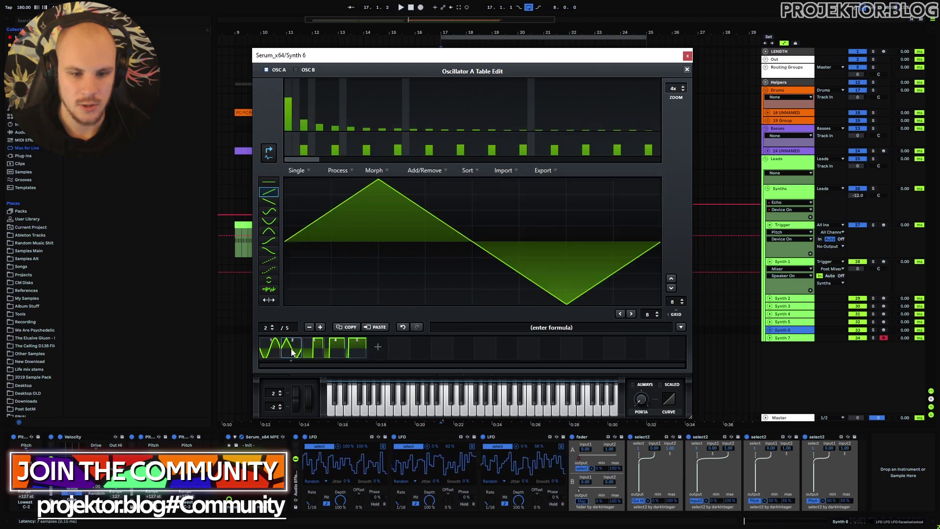
click(271, 348)
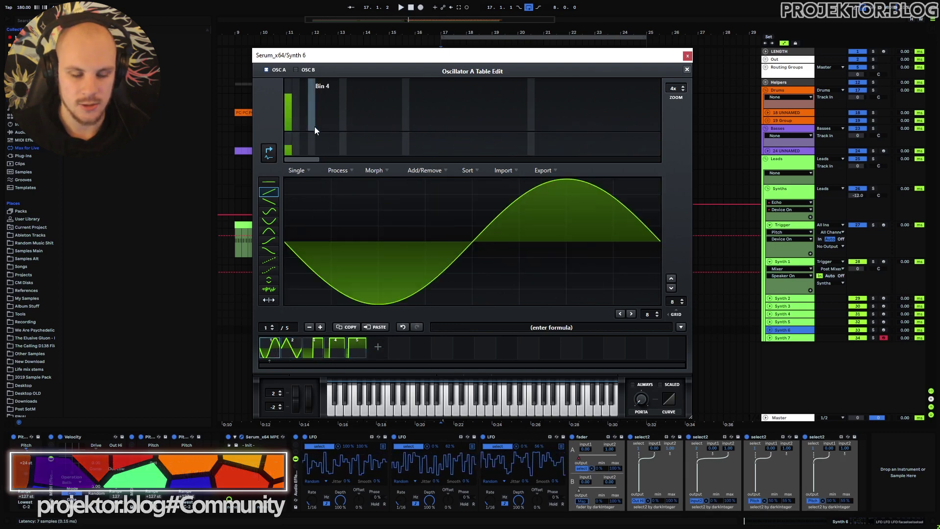
click(314, 348)
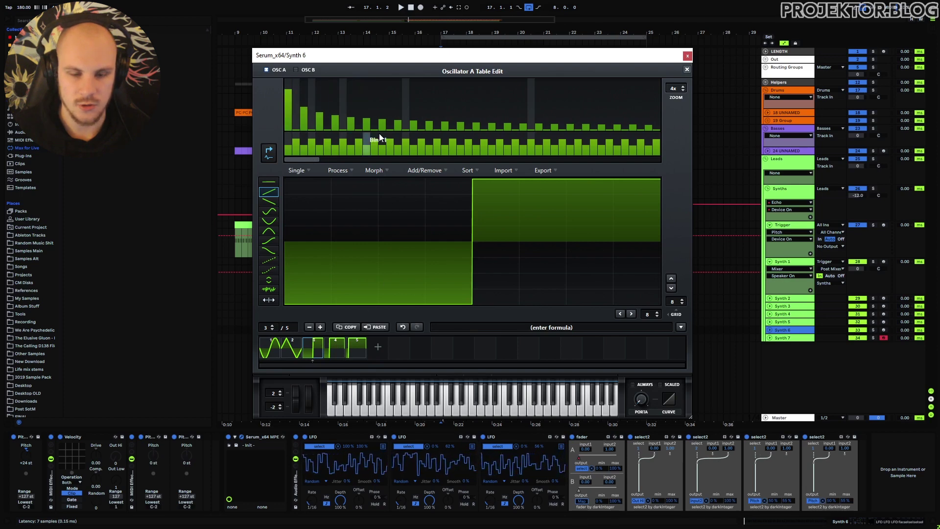
click(337, 348)
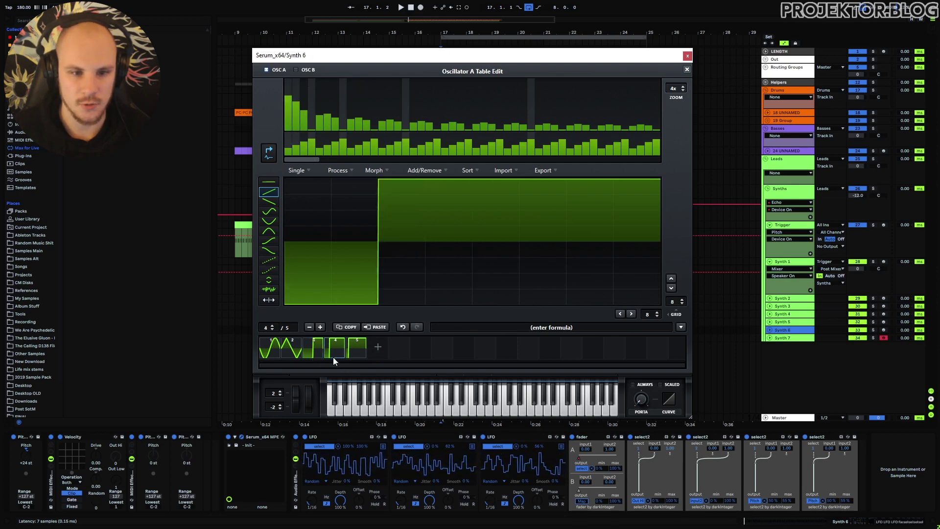
click(349, 356)
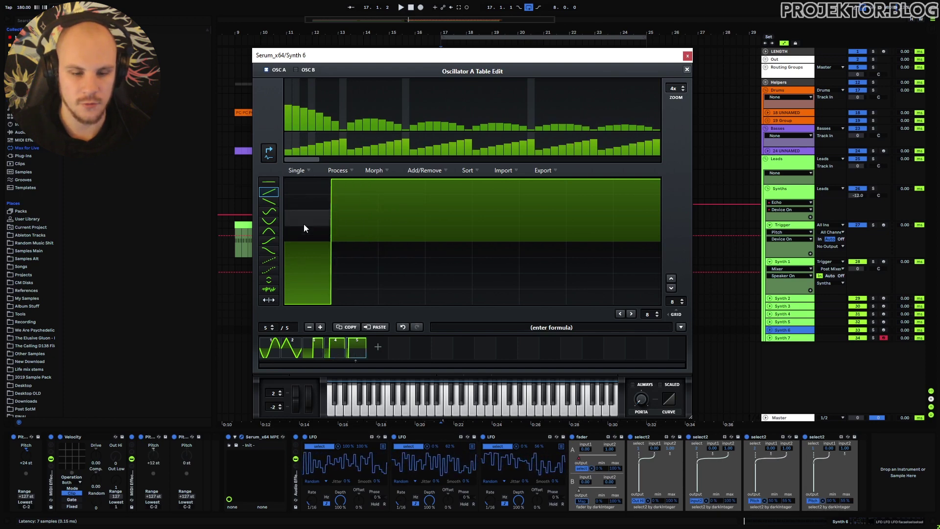
click(312, 347)
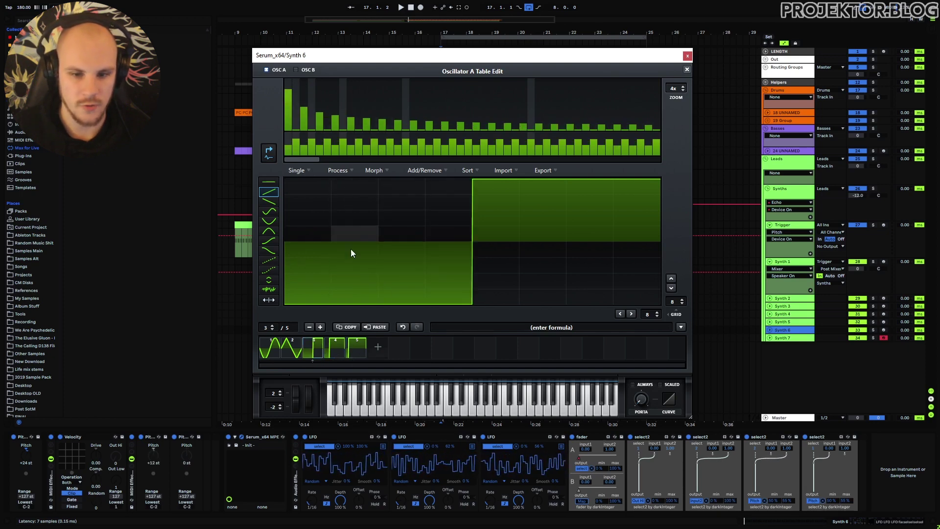
click(687, 70)
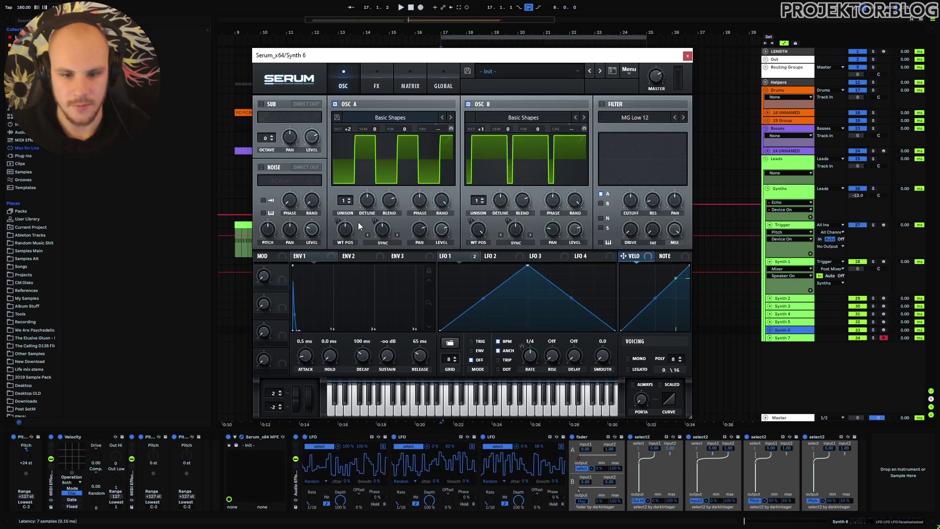
Step: Reset Oscillator A's WT POS to the starting sine, then view the FX and MATRIX tabs
double_click(346, 229)
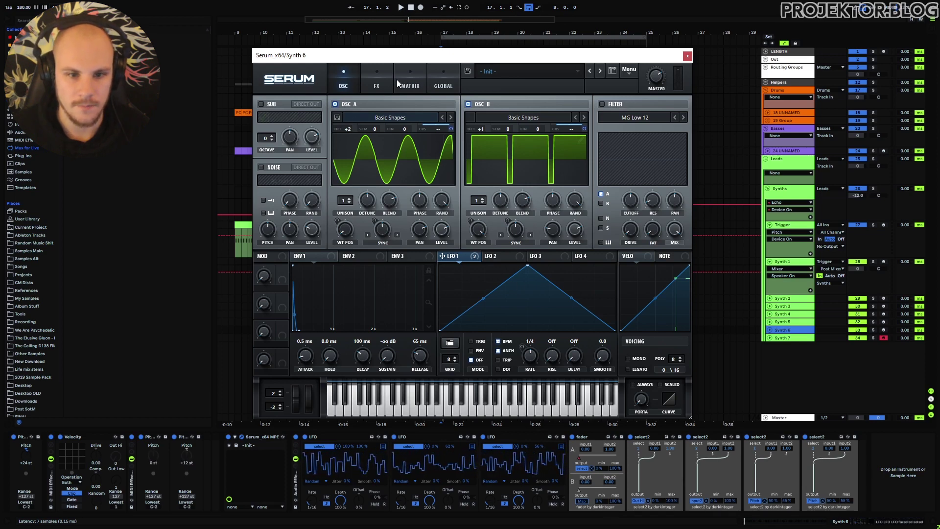
click(378, 86)
click(407, 86)
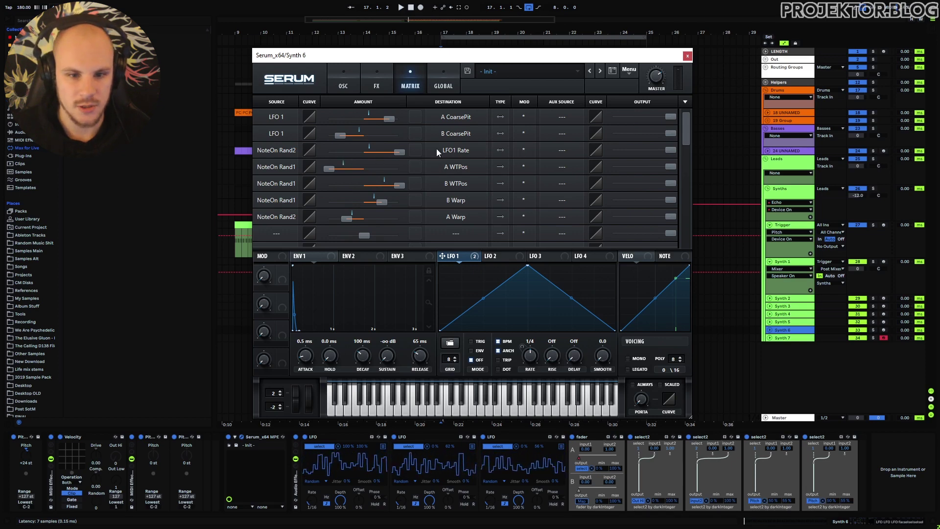
Step: Flip between oscillators and matrix routings, finishing on the Distortion and Hyper/Dimension effects
click(344, 85)
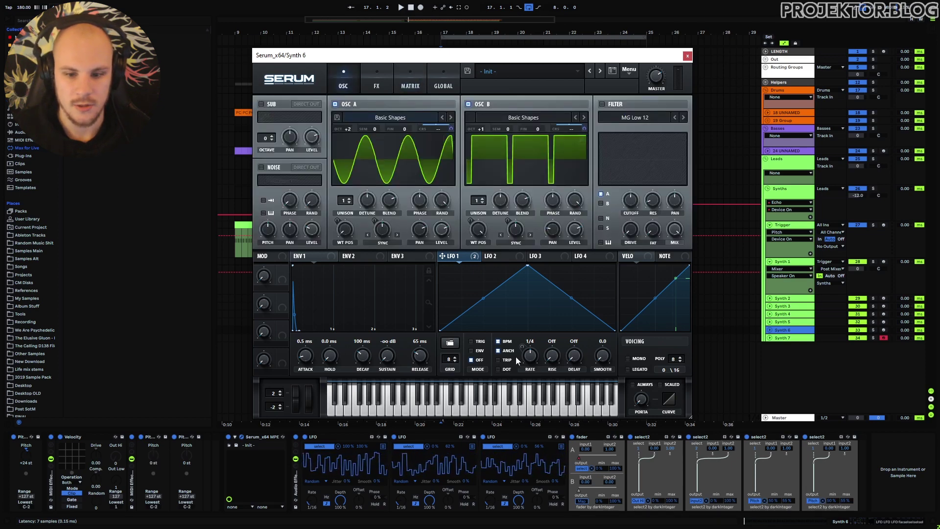
click(410, 85)
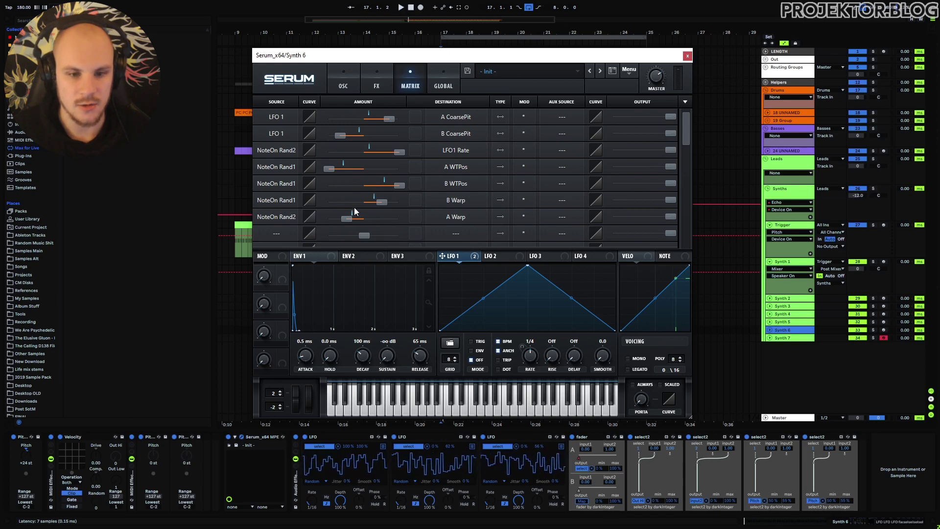
click(353, 89)
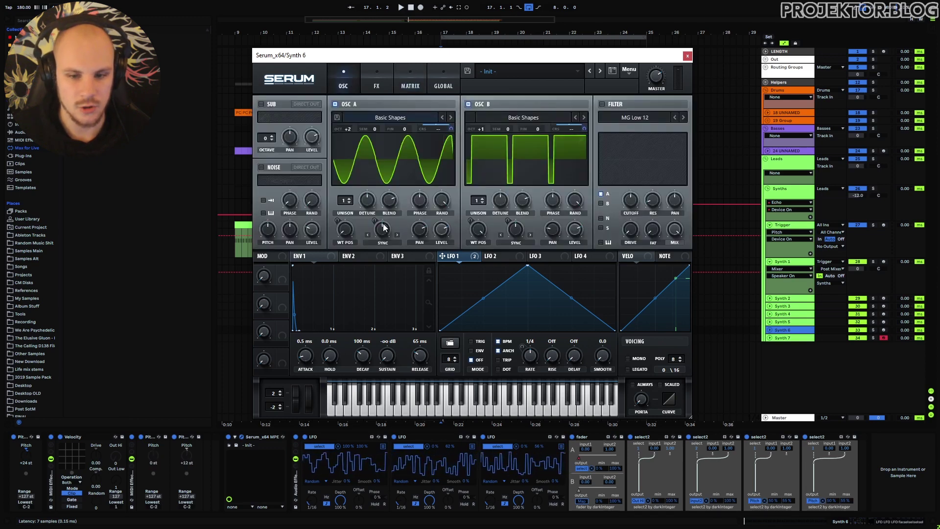
click(410, 86)
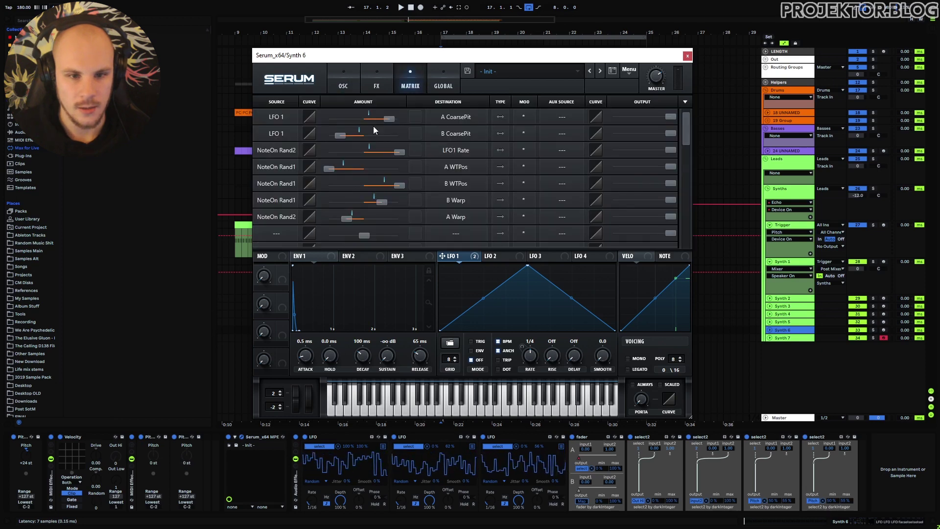
click(343, 74)
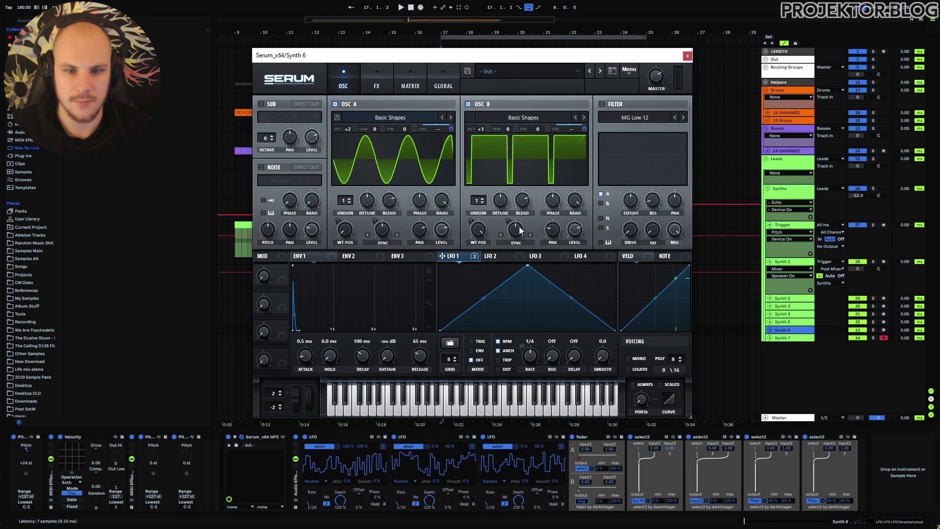
click(378, 81)
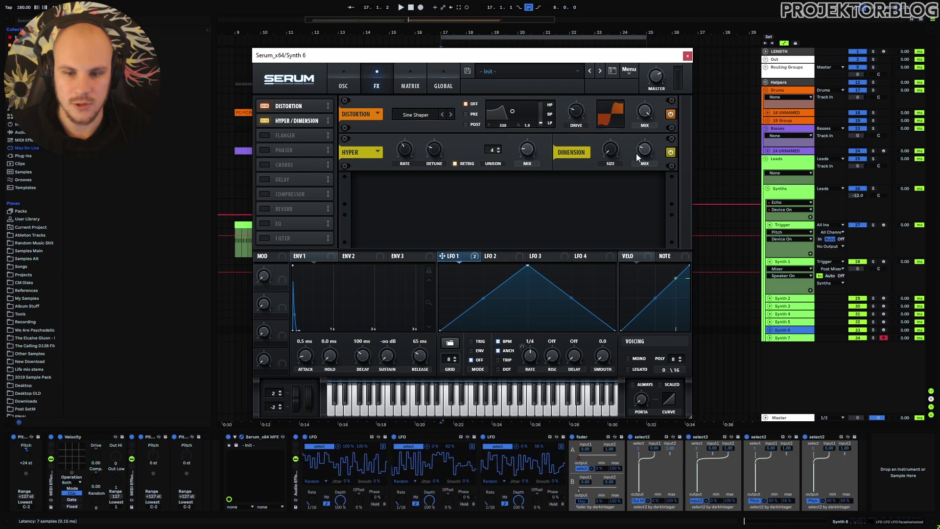
Step: Solo and play Synth 6 with the Trigger track, then open Synth 7's Serum centred on screen
click(873, 329)
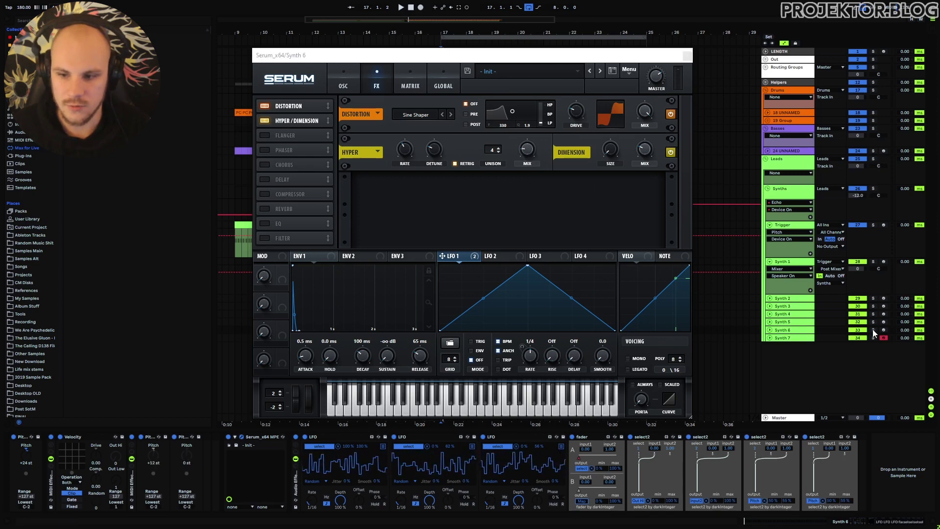
click(873, 225)
key(space)
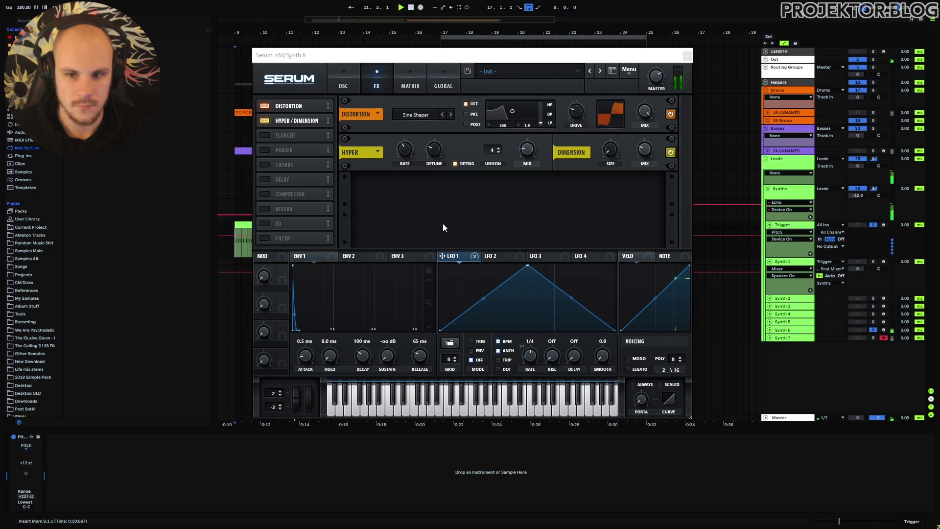
click(351, 83)
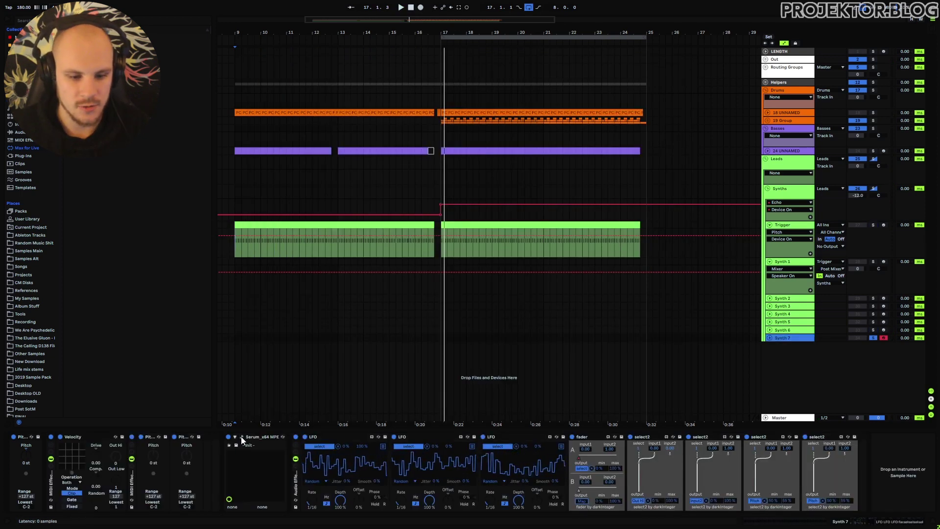
click(241, 437)
drag(346, 94, 450, 98)
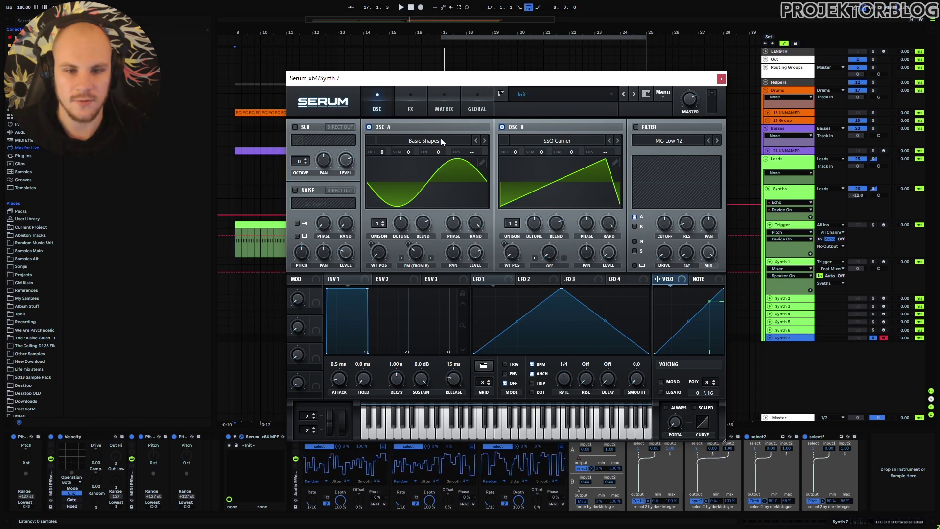
Step: Set Synth 7's oscillator B wavetable position to 141 and oscillator A's to 7, after checking the matrix
click(441, 108)
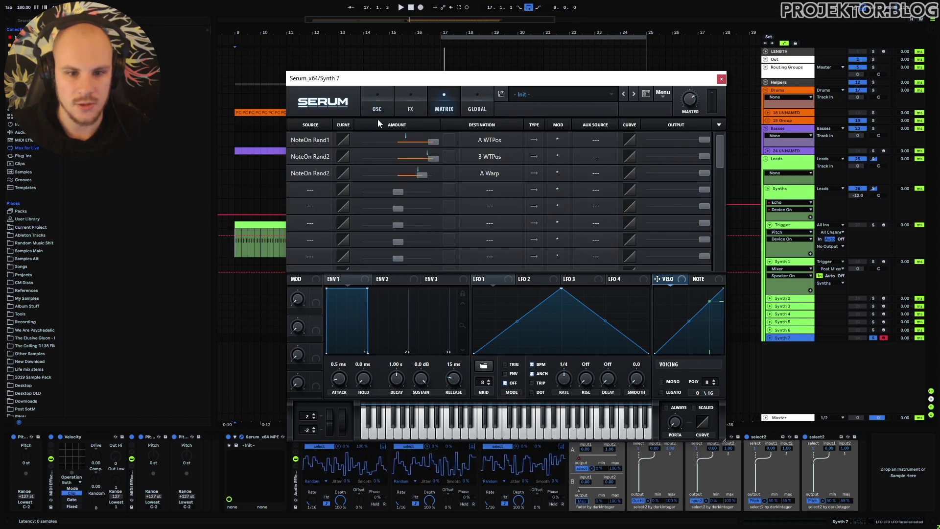
click(376, 105)
drag(508, 274, 487, 329)
mouse_move(379, 252)
mouse_down()
mouse_move(395, 114)
mouse_move(386, 237)
mouse_move(398, 142)
mouse_move(396, 235)
mouse_up()
click(481, 163)
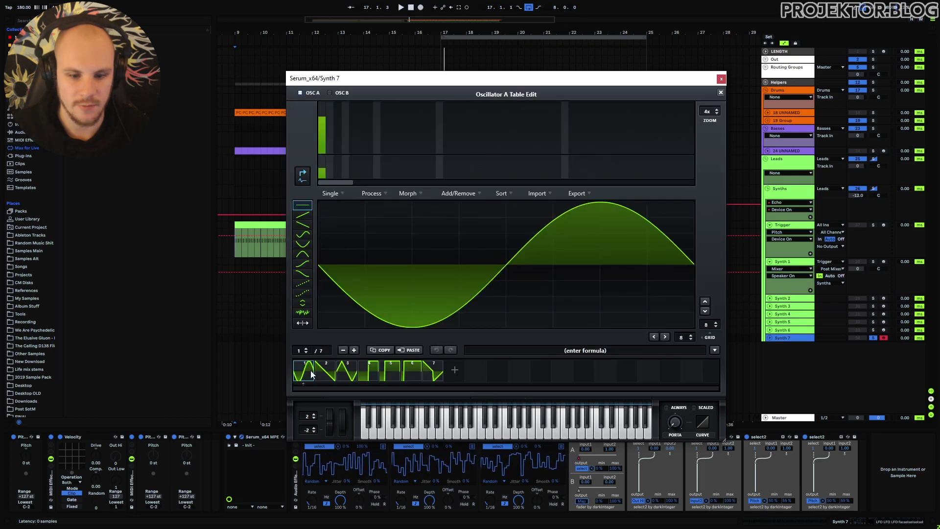
click(720, 92)
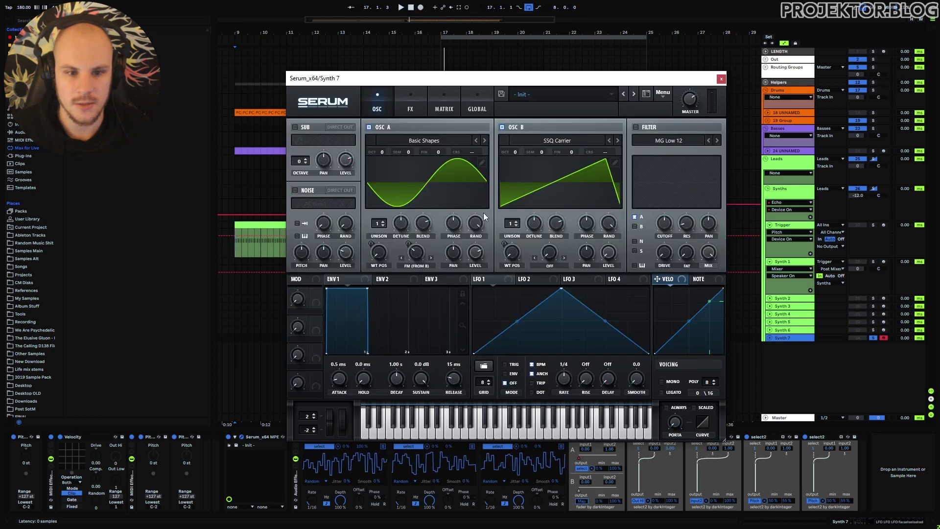
Step: Recheck Synth 7's modulation matrix and the FM from B amount options
click(444, 110)
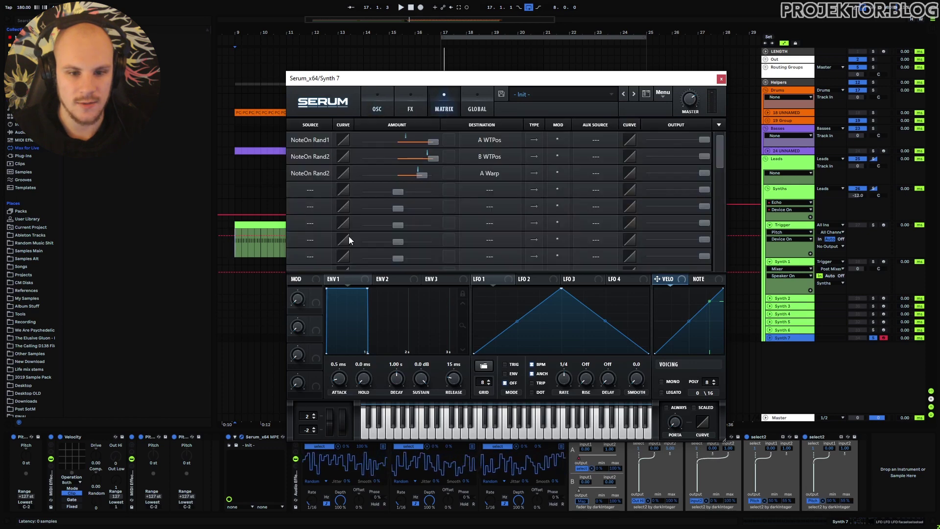
click(386, 109)
right_click(413, 257)
click(413, 254)
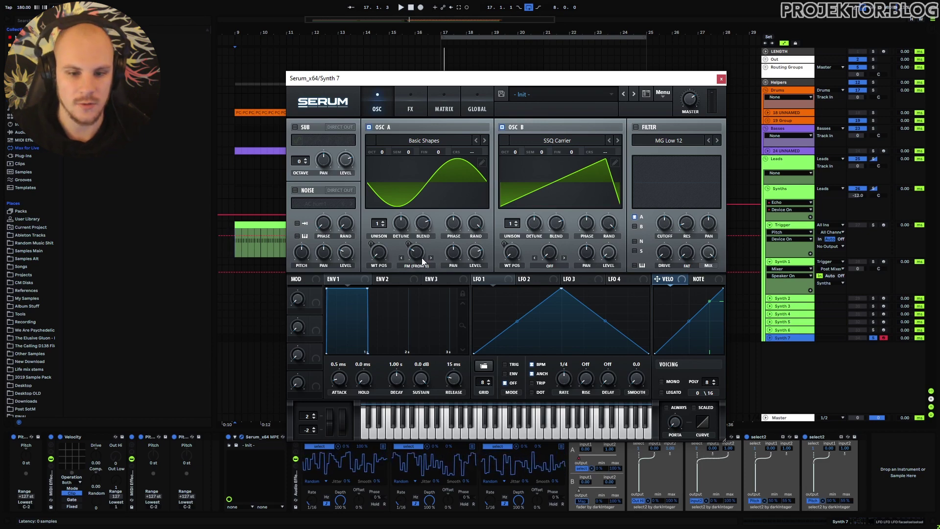
Step: Solo the Trigger track and start playback to audition Synth 7
ctrl+click(873, 225)
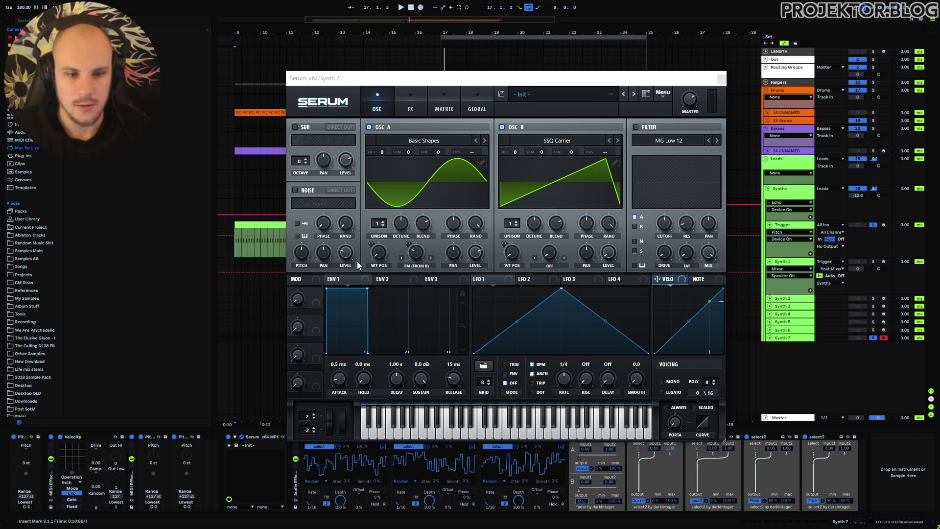
click(233, 248)
key(space)
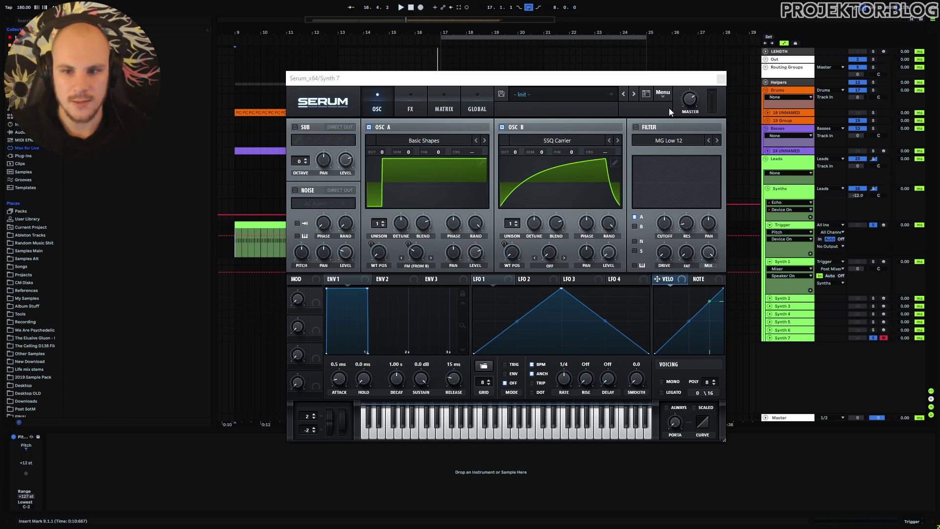
Step: Insert Serum as the instrument on a new track
click(721, 80)
right_click(818, 365)
right_click(818, 365)
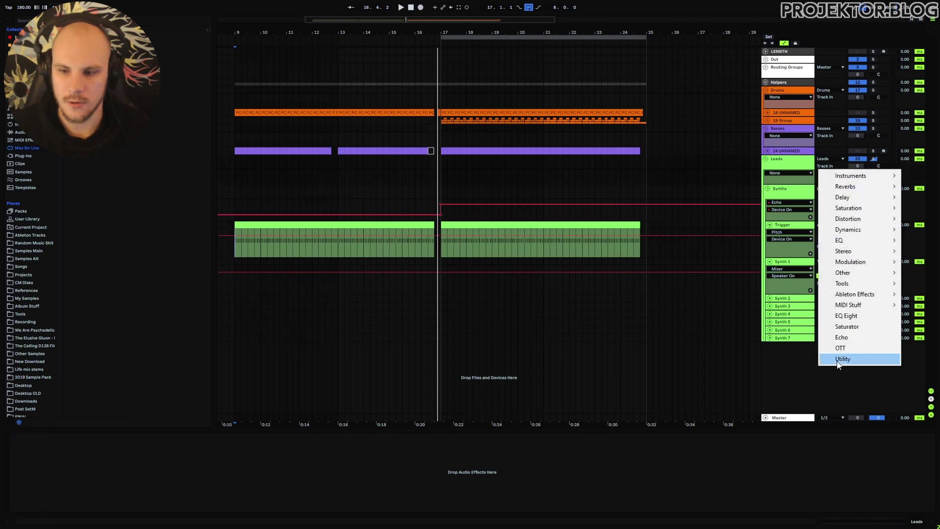
mouse_move(852, 176)
click(775, 175)
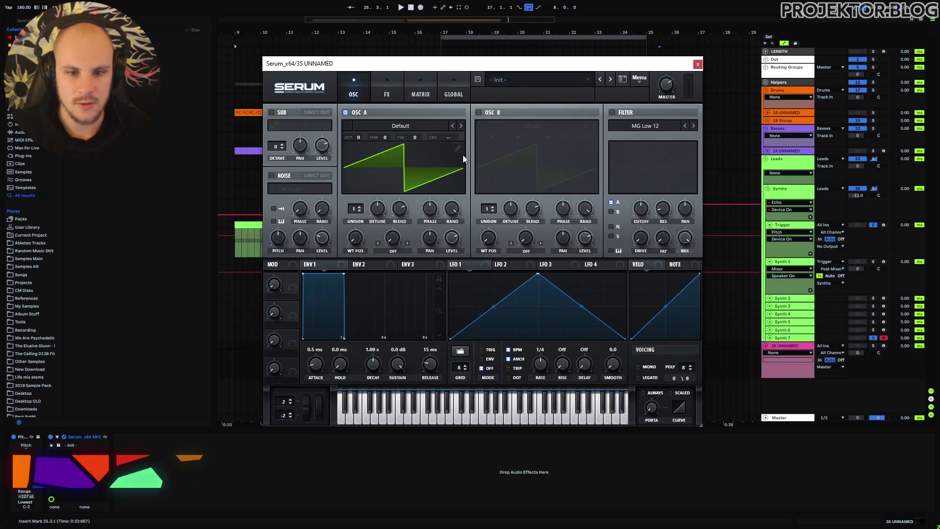
Step: Draw oscillator A's wavetable as a 7-division rising ramp ending in a steep falling ramp
click(462, 127)
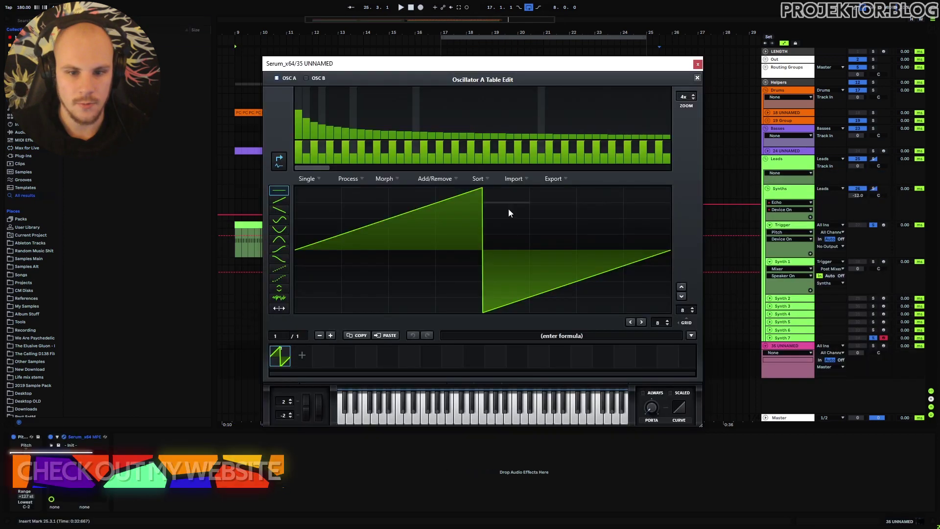
click(692, 312)
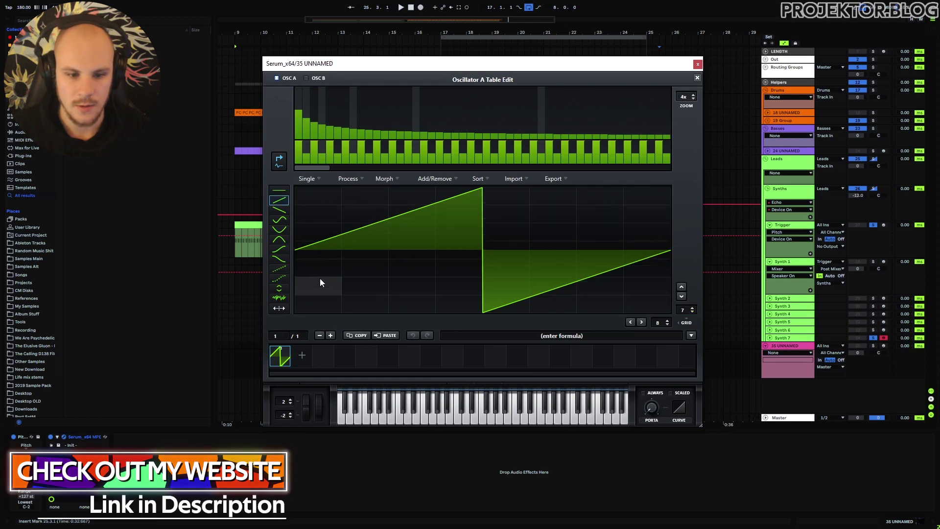
drag(319, 300, 623, 190)
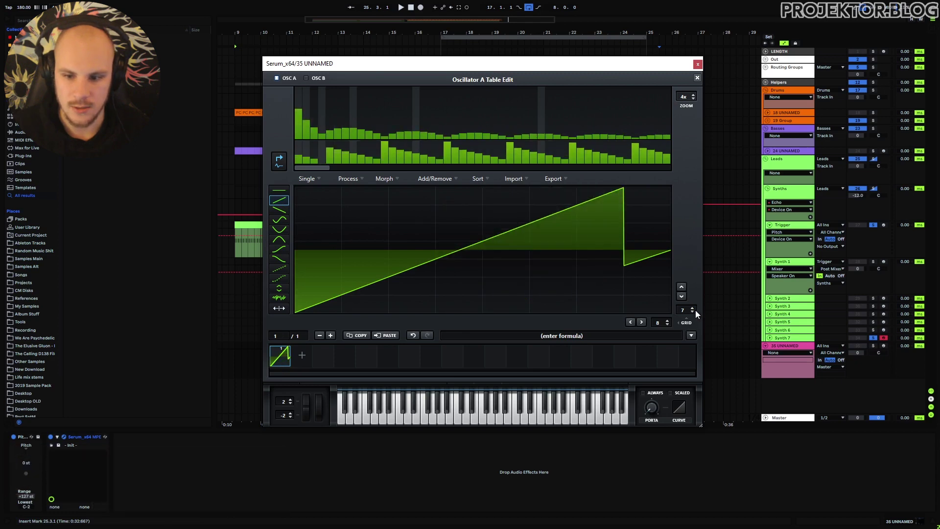
click(692, 312)
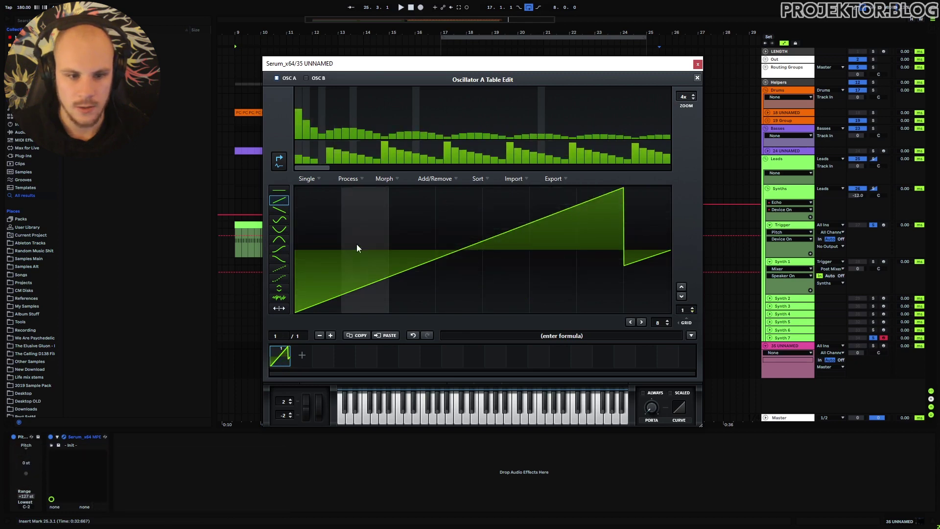
click(275, 209)
click(630, 260)
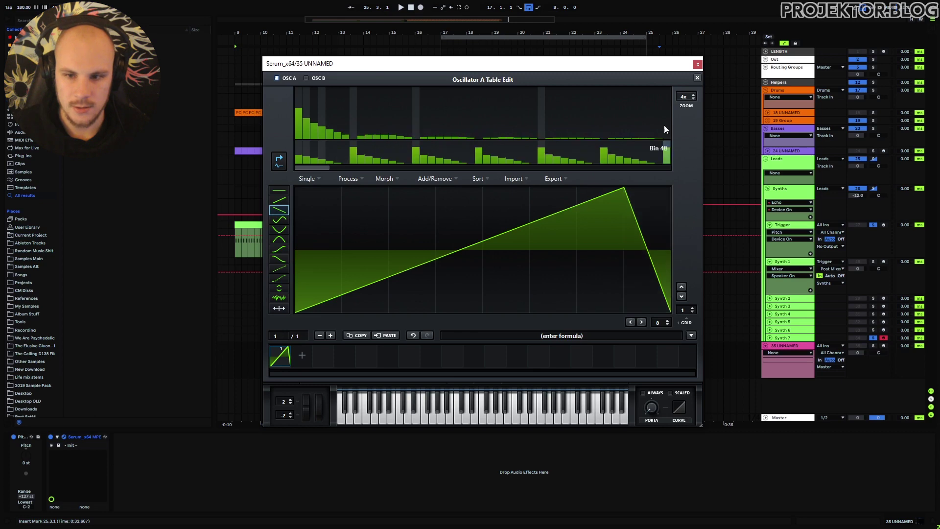
click(697, 77)
click(395, 249)
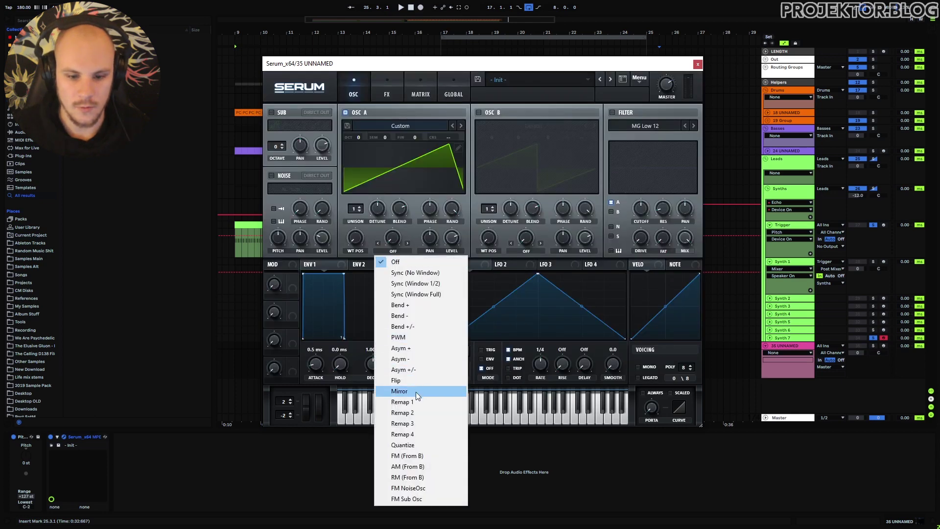
Step: Set oscillator A's warp to Remap 1 and add a node near the curve's top-right
click(413, 398)
click(407, 233)
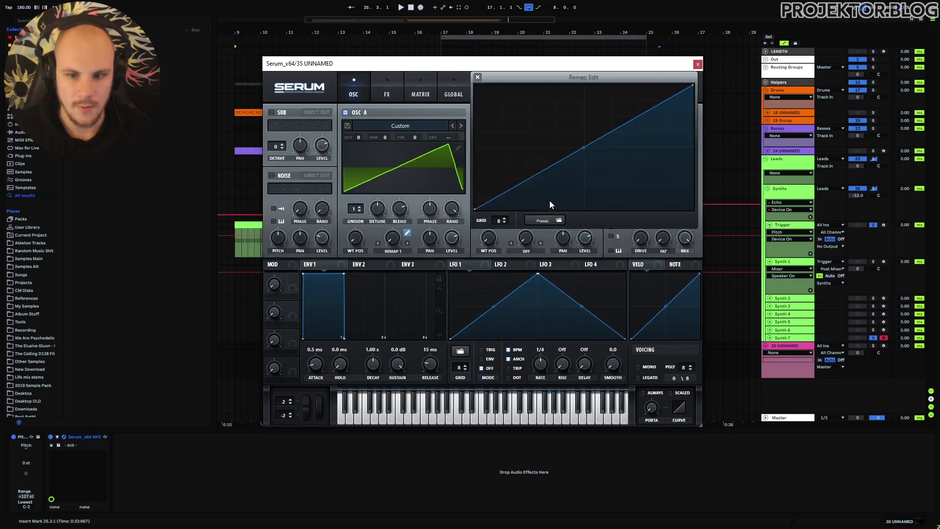
double_click(614, 103)
drag(614, 103, 665, 100)
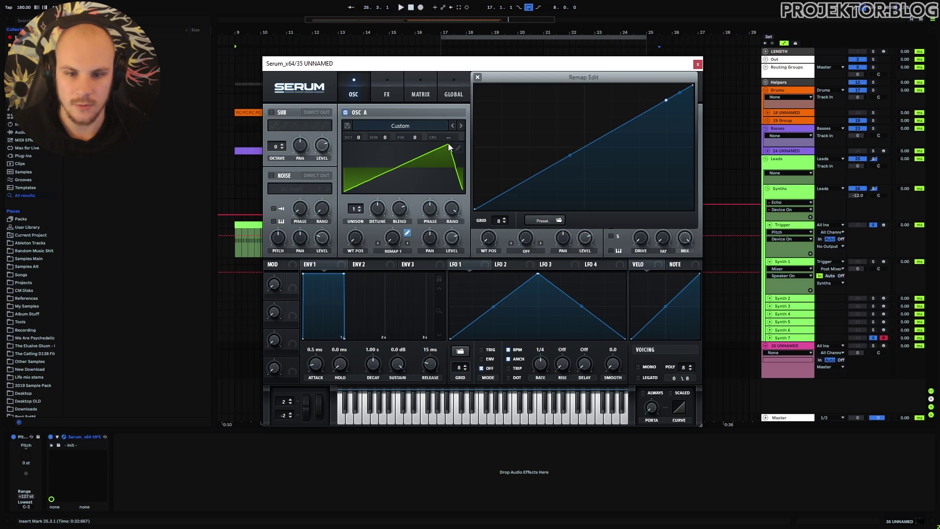
Step: Bend the remap curve strongly convex, then zero oscillator A's warp amount
drag(570, 155, 570, 150)
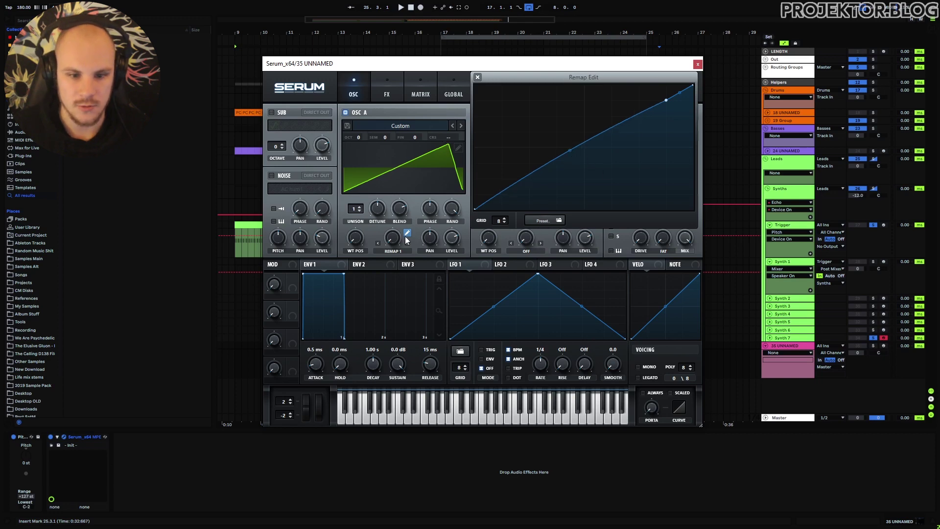
drag(571, 149, 574, 119)
drag(680, 93, 680, 85)
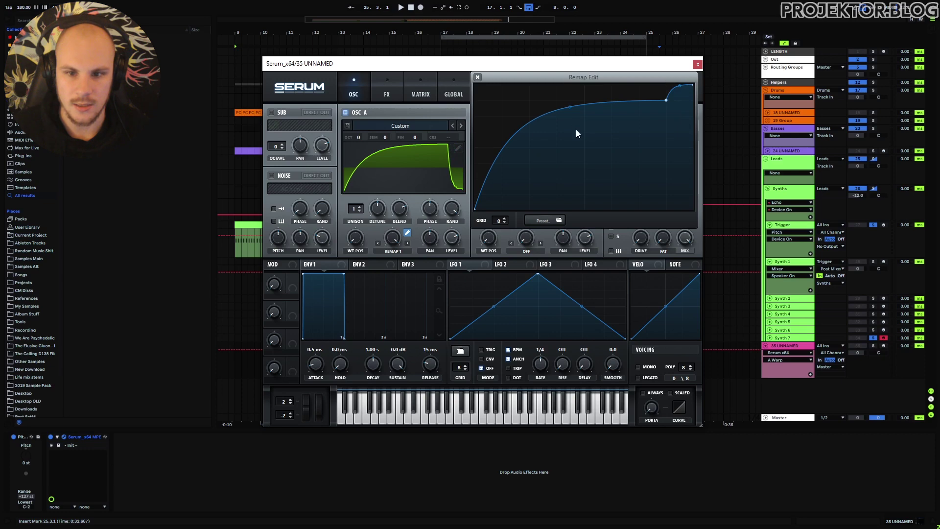
drag(570, 109, 570, 107)
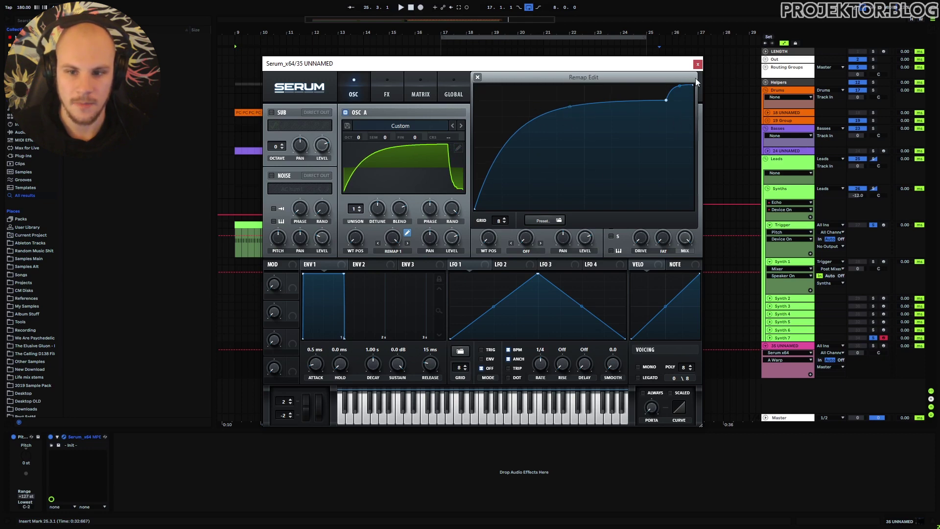
click(477, 77)
drag(392, 238, 423, 384)
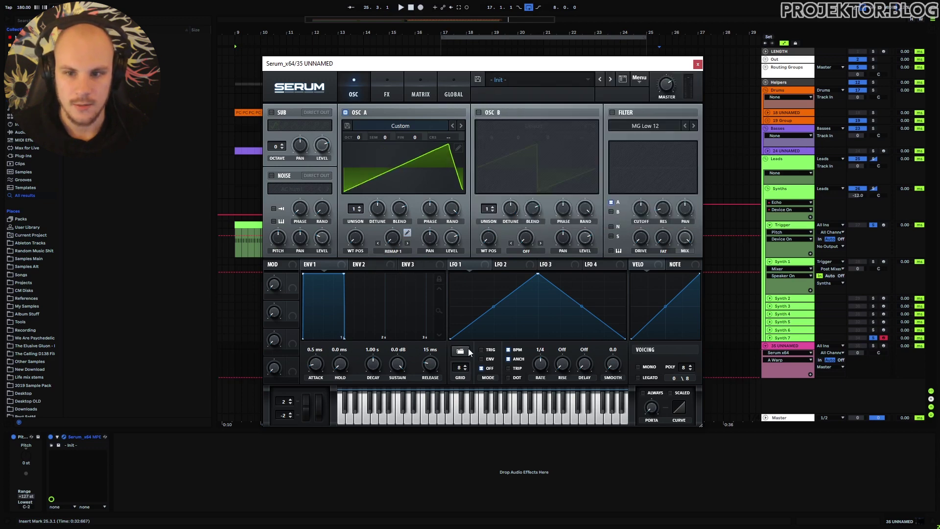
Step: Render oscillator A's warp into its wavetable and set its wavetable position to 256
click(639, 80)
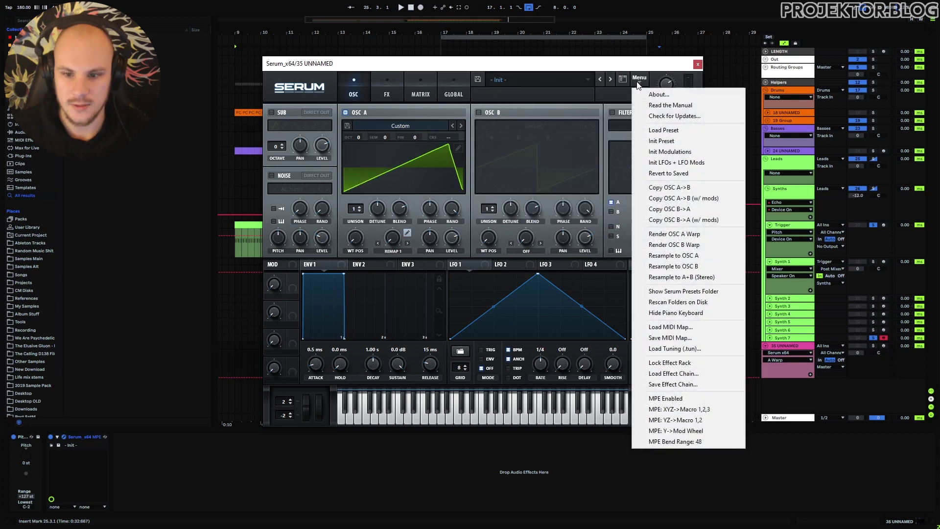
click(700, 235)
drag(356, 239, 329, 408)
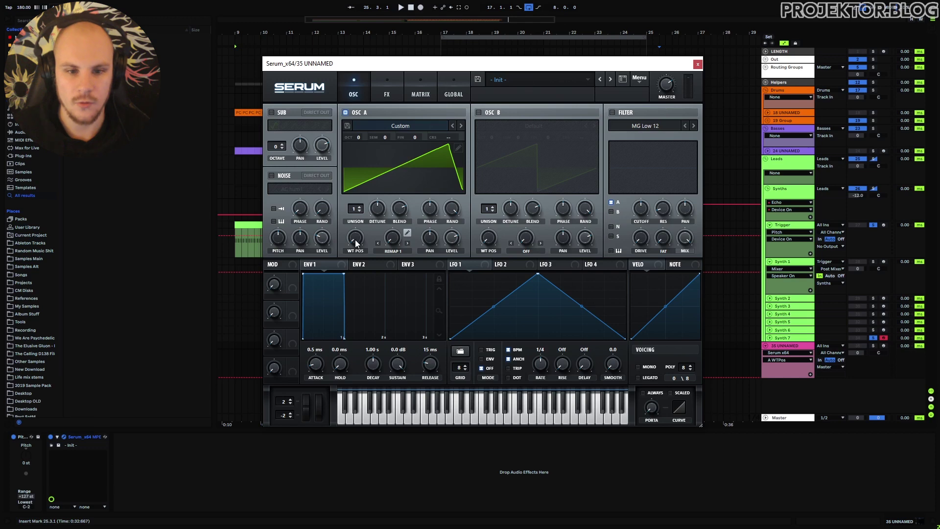
drag(354, 239, 402, 72)
Step: Enable oscillator B with FM (From A) warp, then solo, arm and play the new track
click(534, 250)
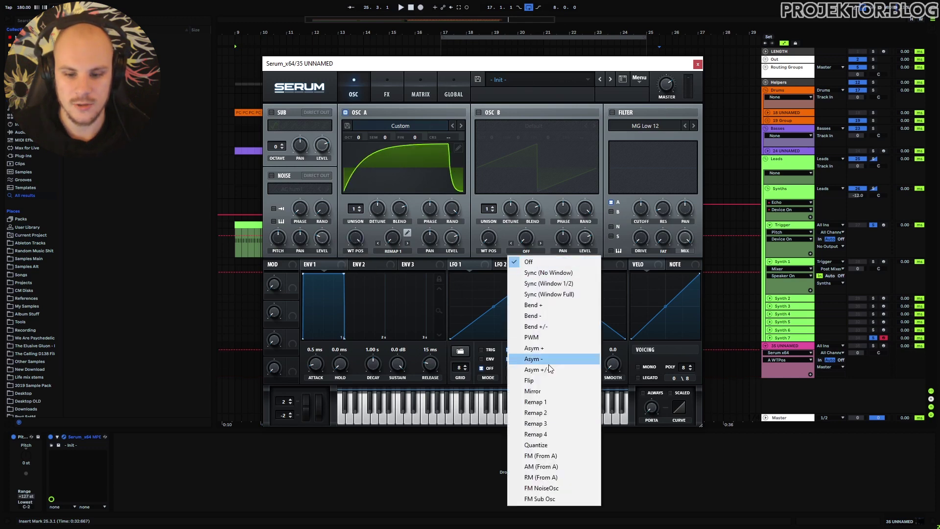
click(530, 453)
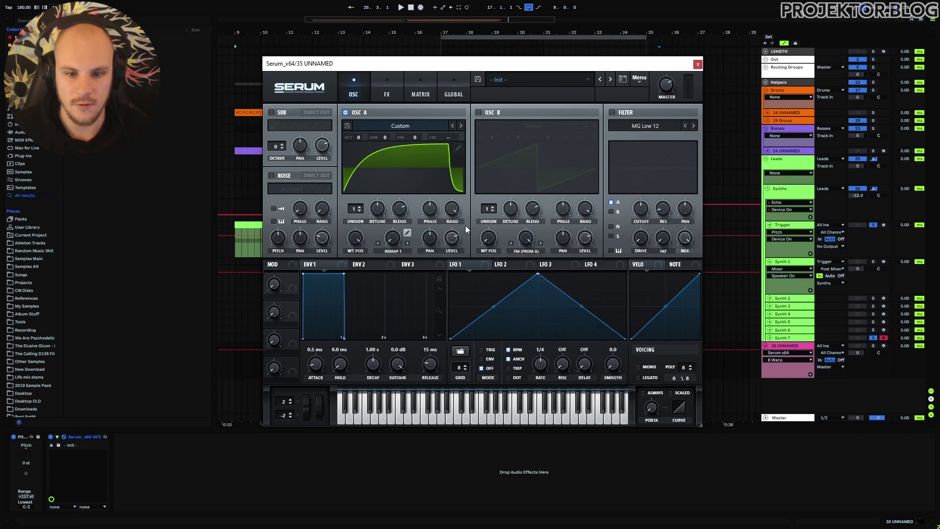
click(479, 112)
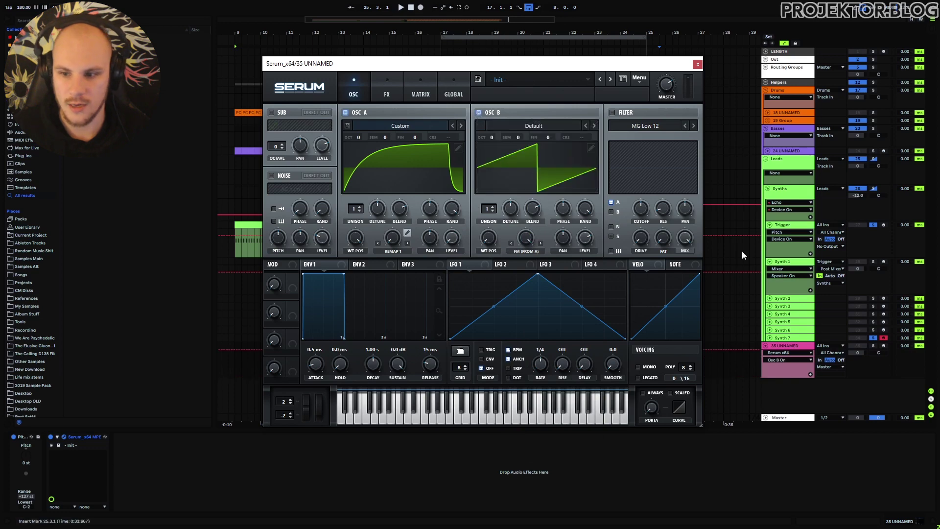
click(873, 346)
click(478, 80)
key(a)
key(a)
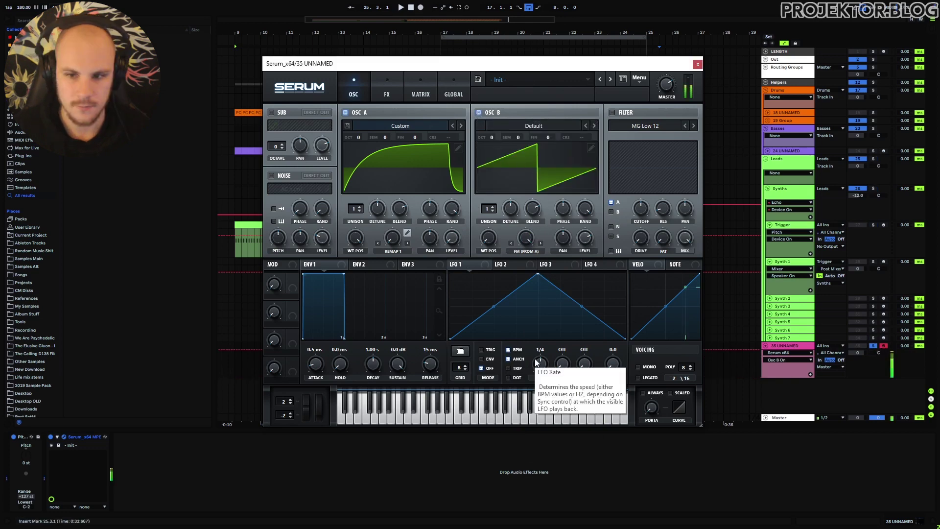